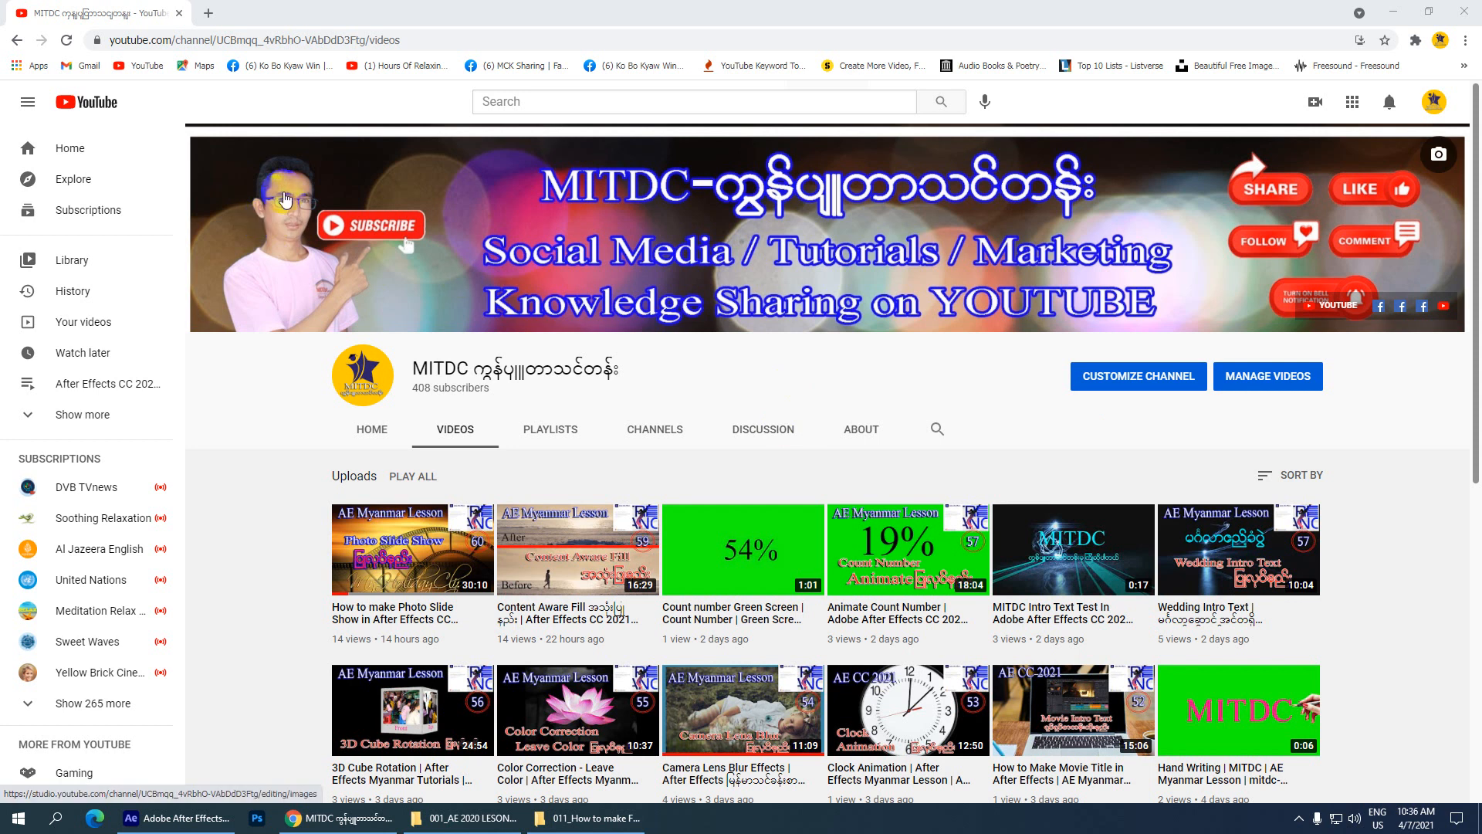
# - Minimize the browser window showing the YouTube channel and switch to Adobe After Effects
pyautogui.click(341, 228)
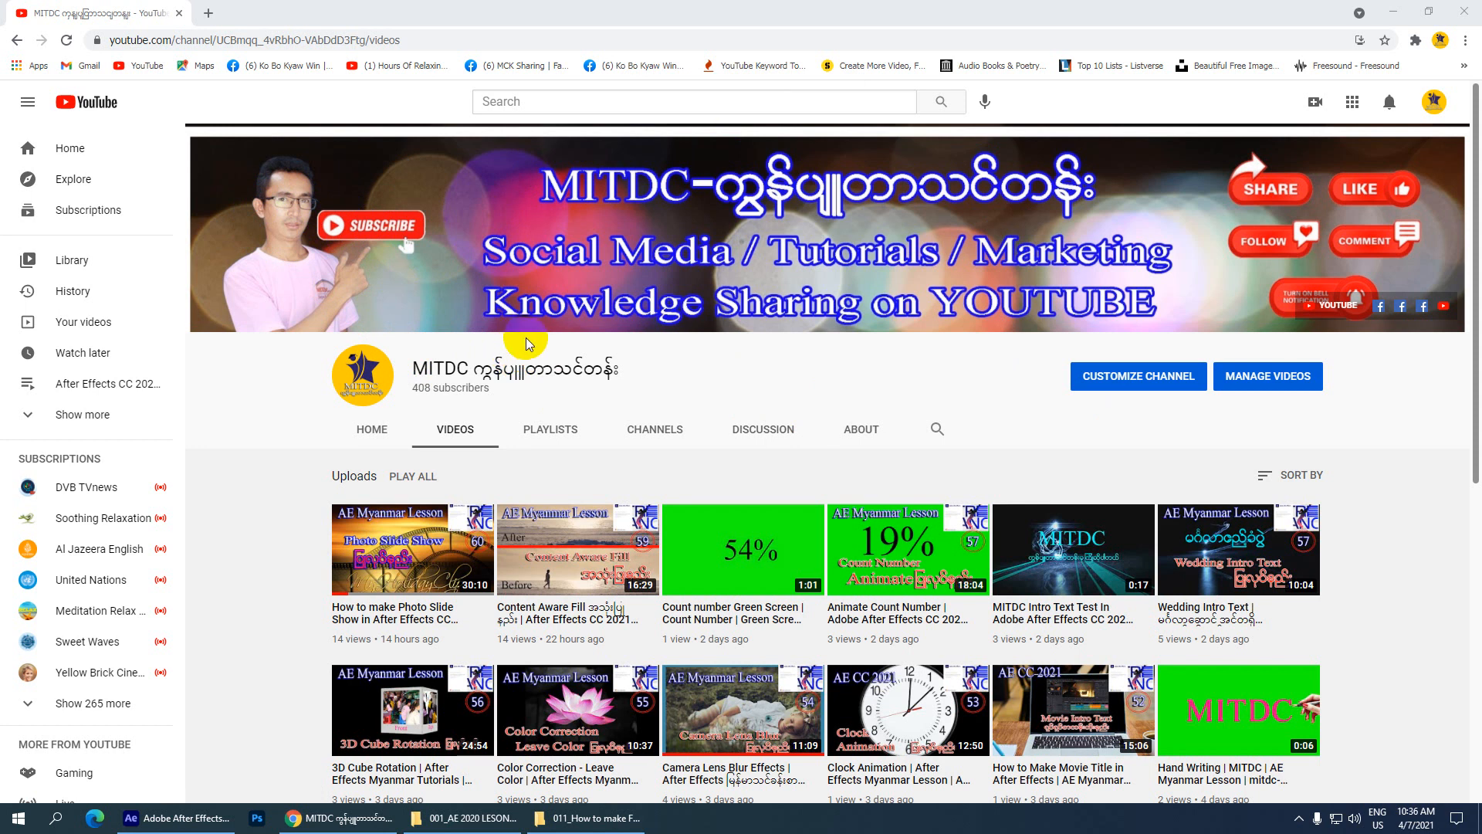
pyautogui.click(1400, 10)
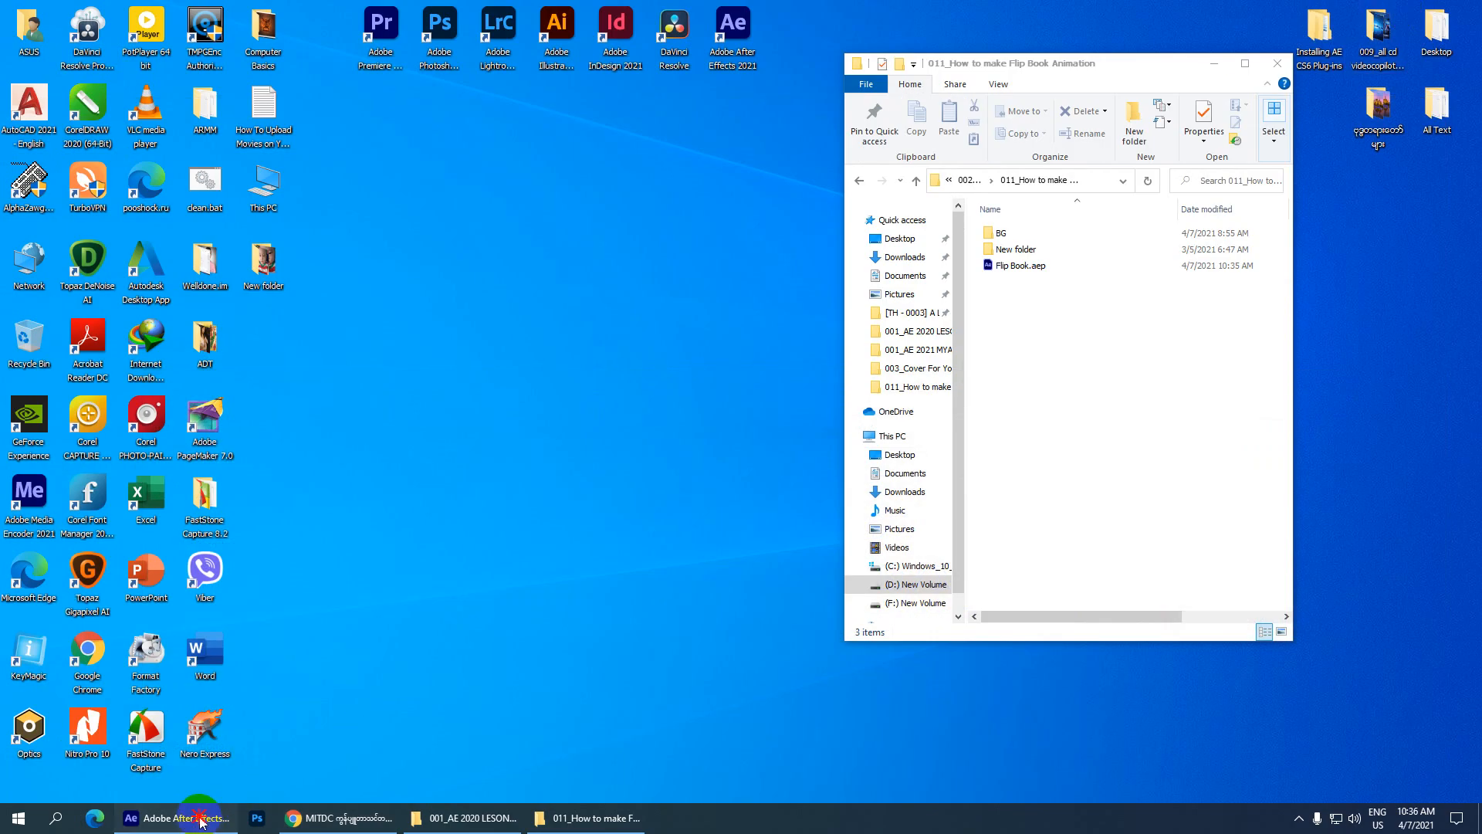
pyautogui.click(196, 816)
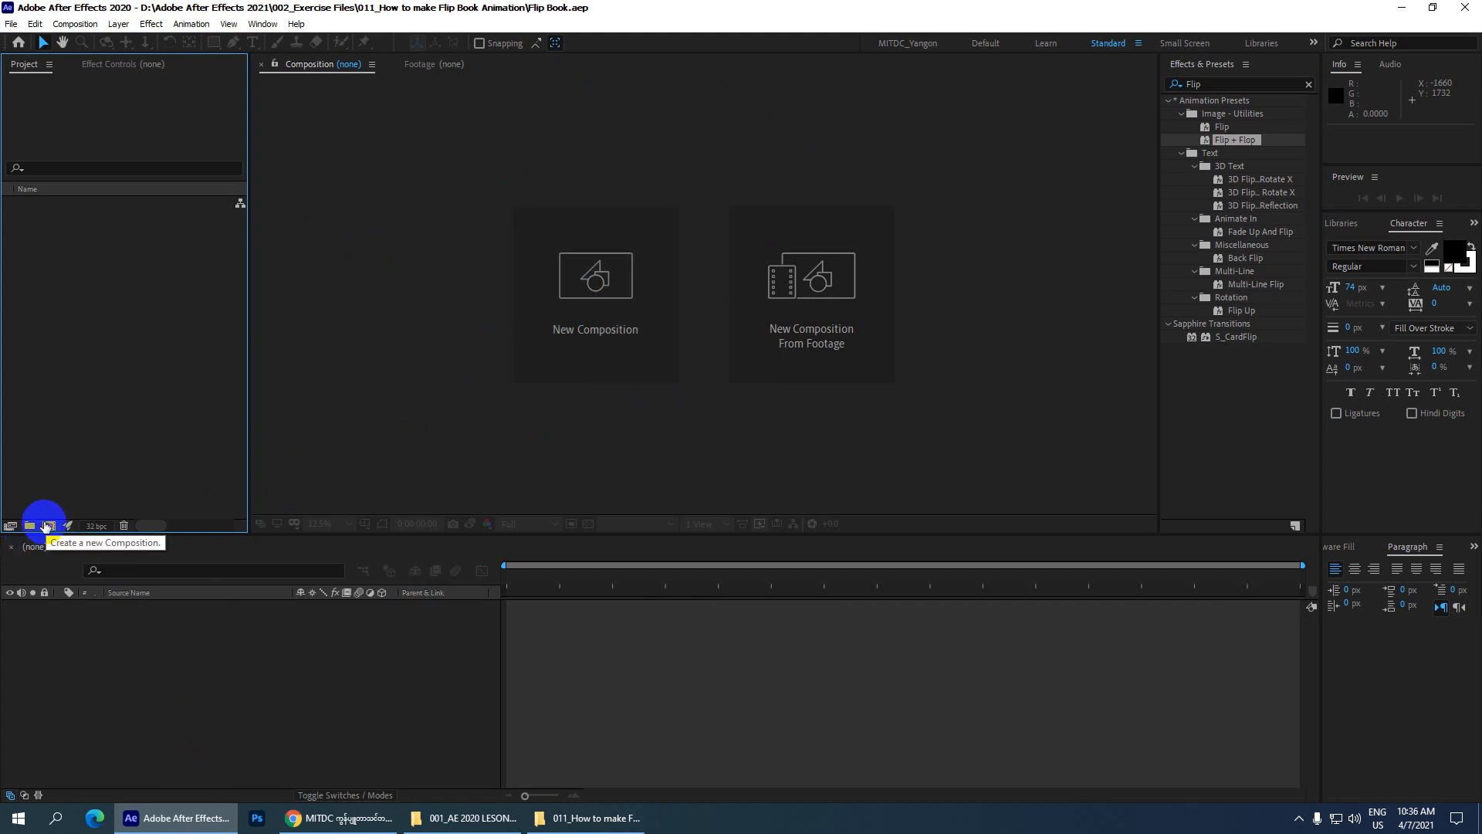
# - Create a new composition named "CC Page Turn", keeping the 1080 x 1920 px size, 29.97 fps frame rate and 0;00;04;28 duration
pyautogui.click(74, 24)
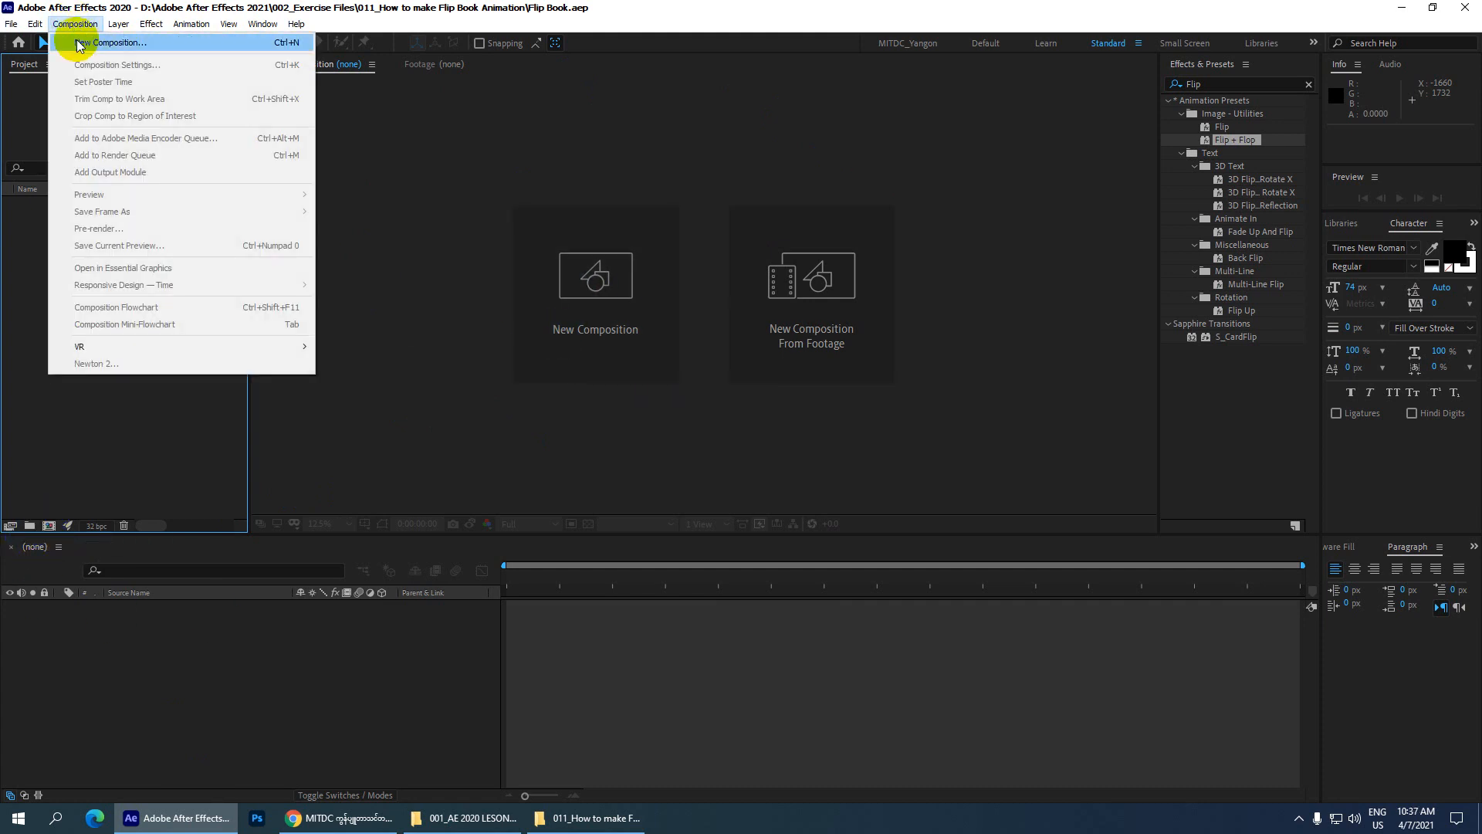
pyautogui.moveTo(74, 24)
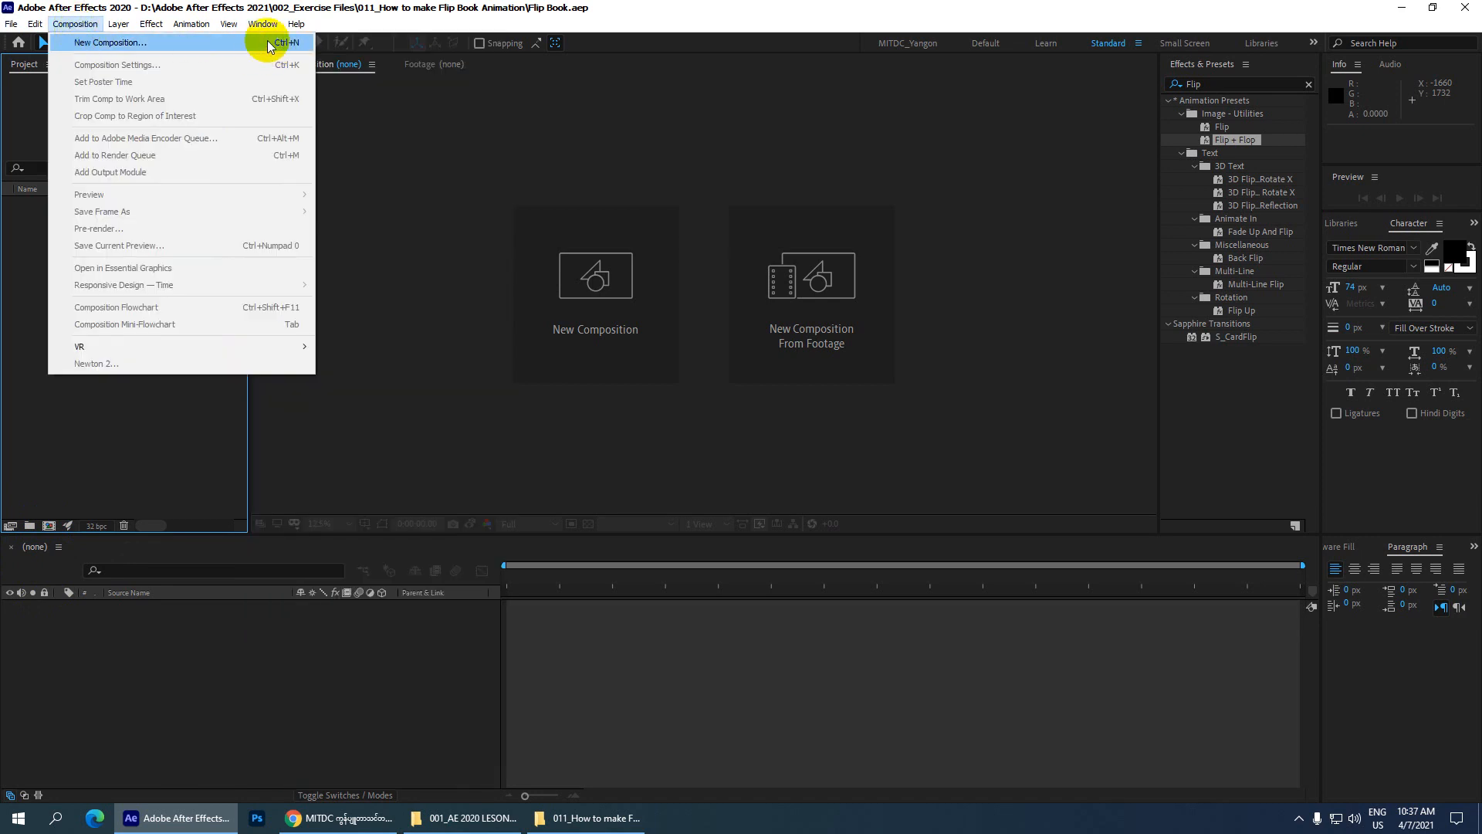
pyautogui.rightClick(82, 463)
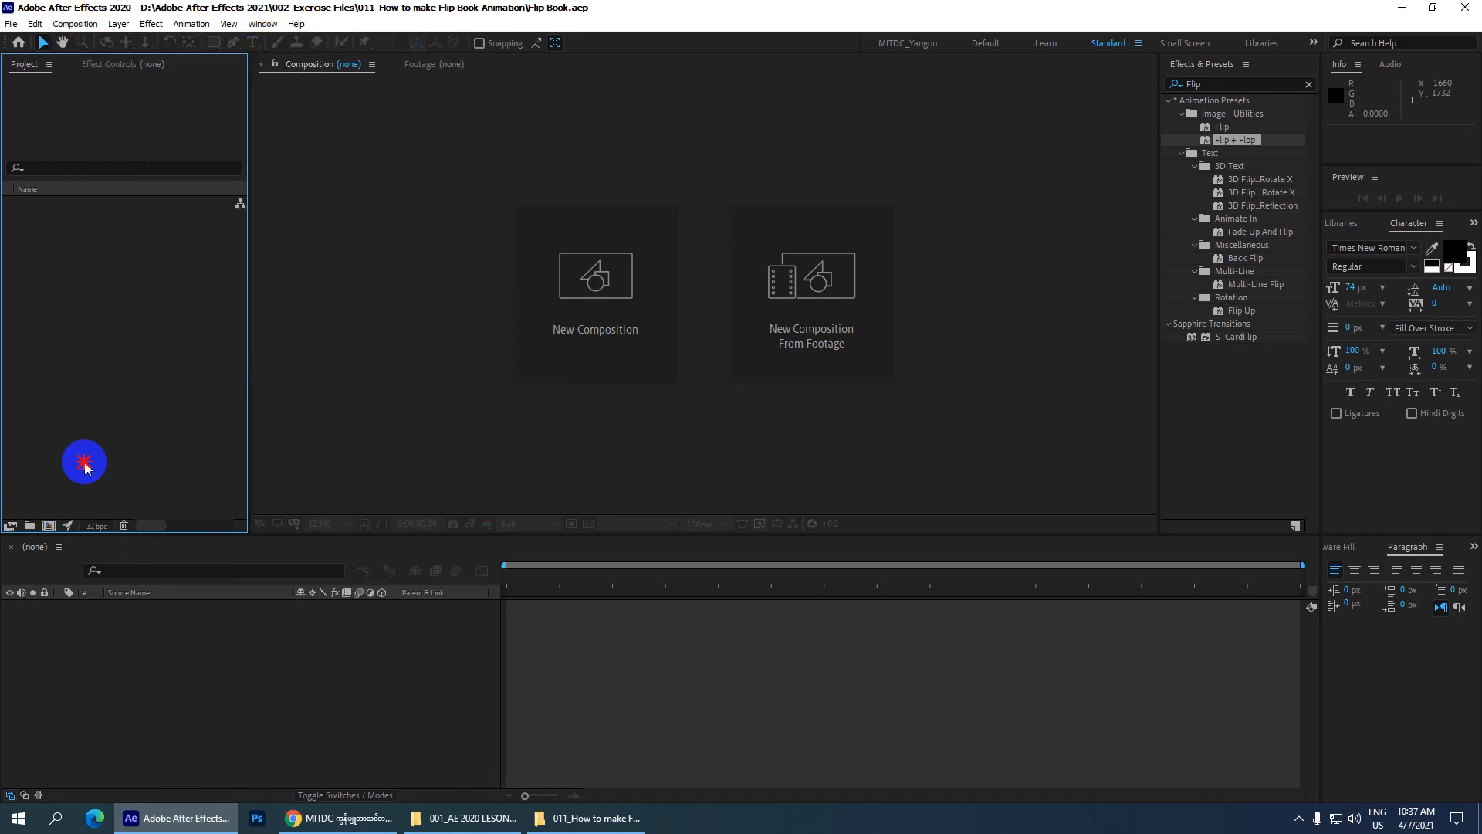
pyautogui.rightClick(35, 281)
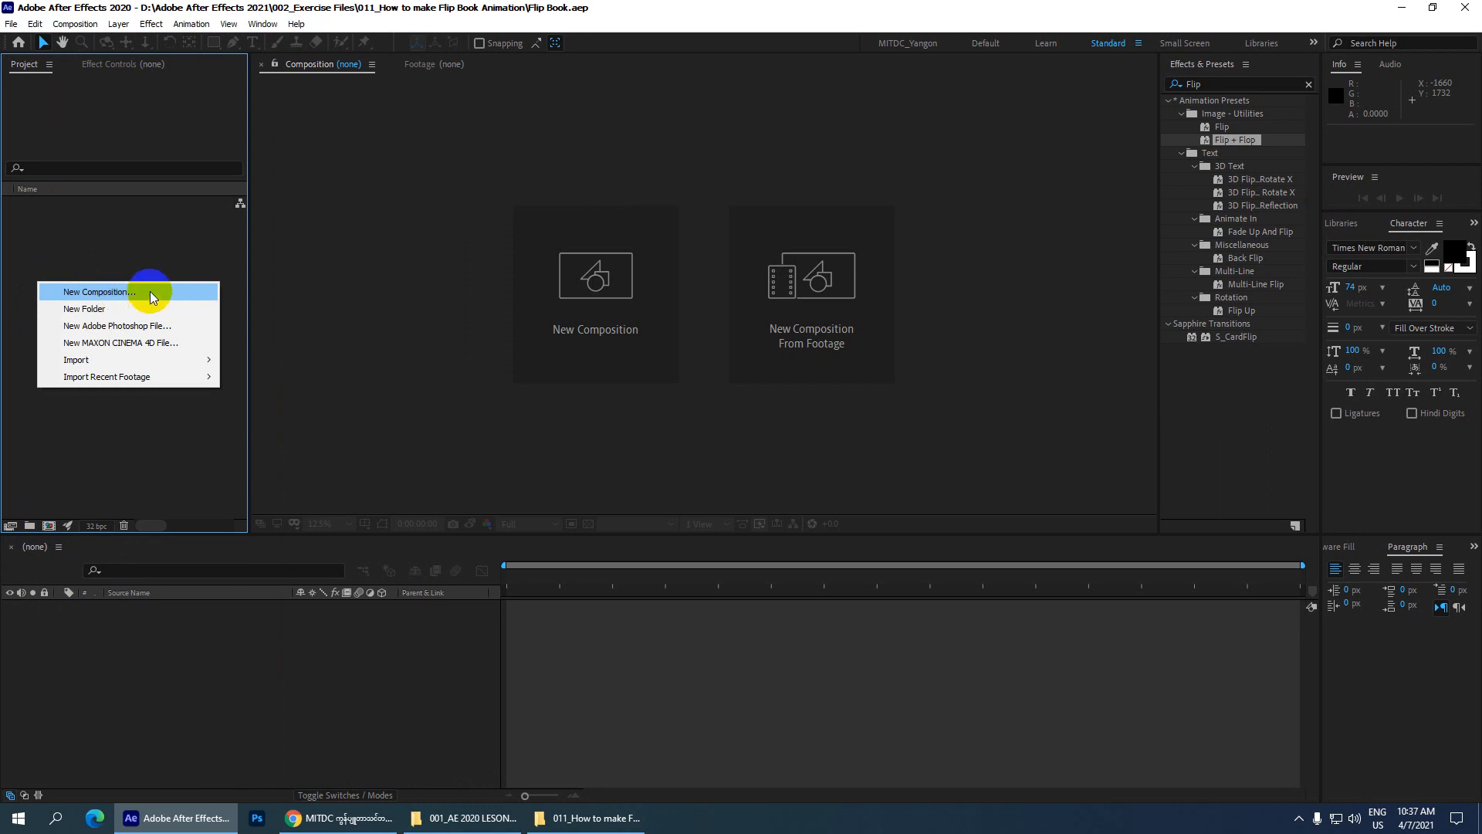
pyautogui.click(125, 291)
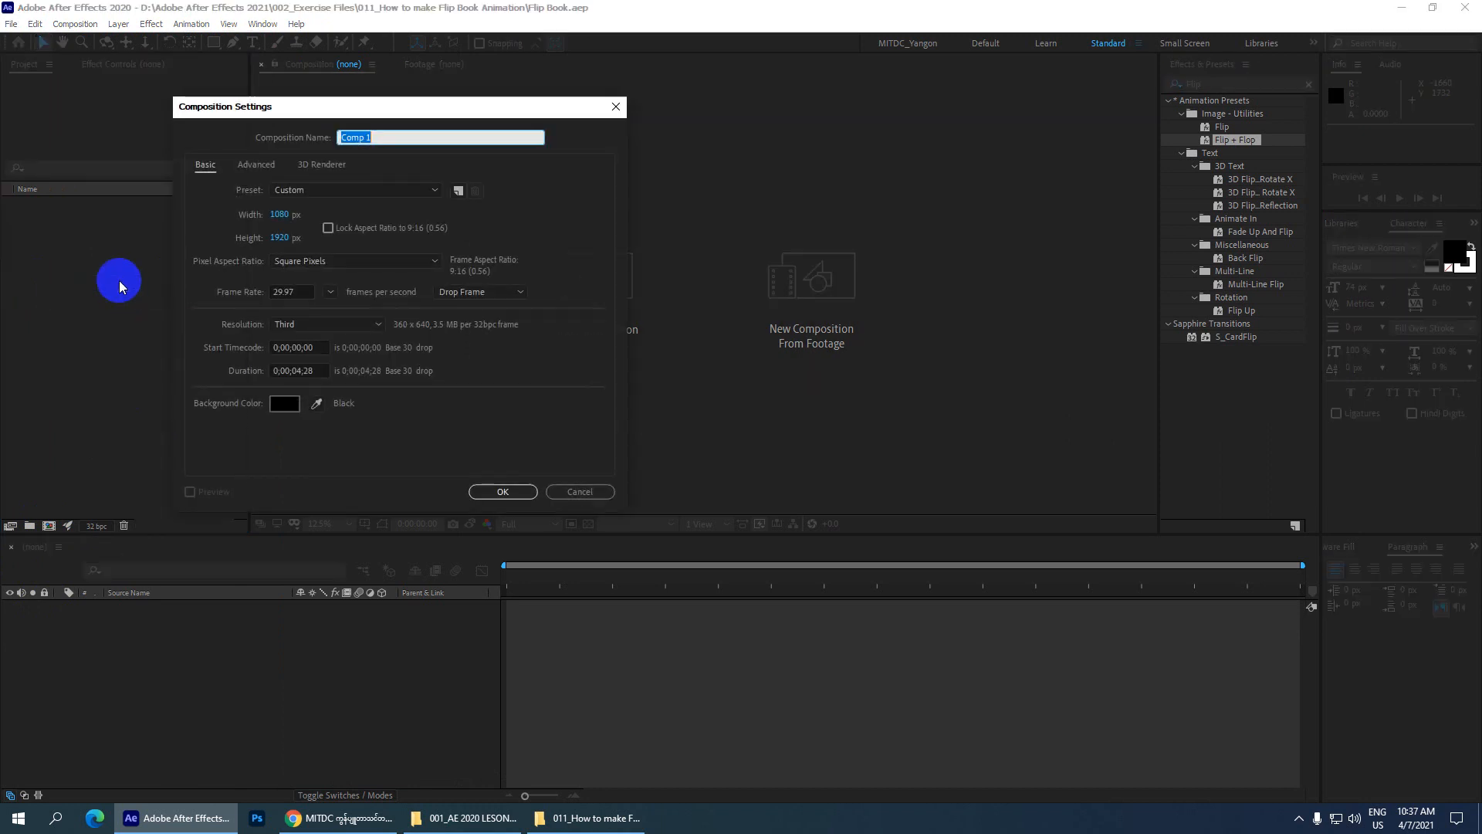
pyautogui.moveTo(340, 109); pyautogui.dragTo(311, 101)
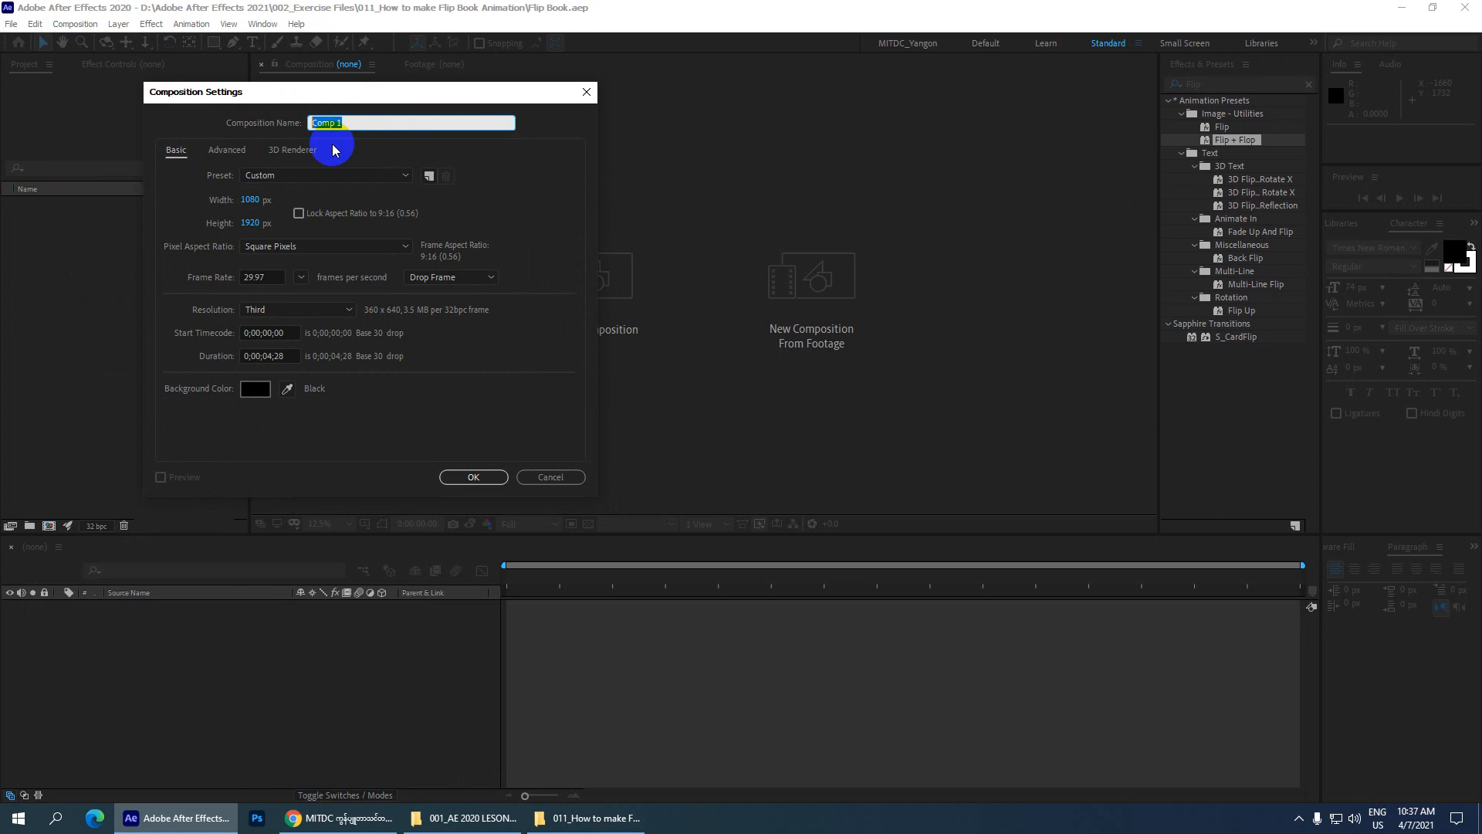
pyautogui.write('CC')
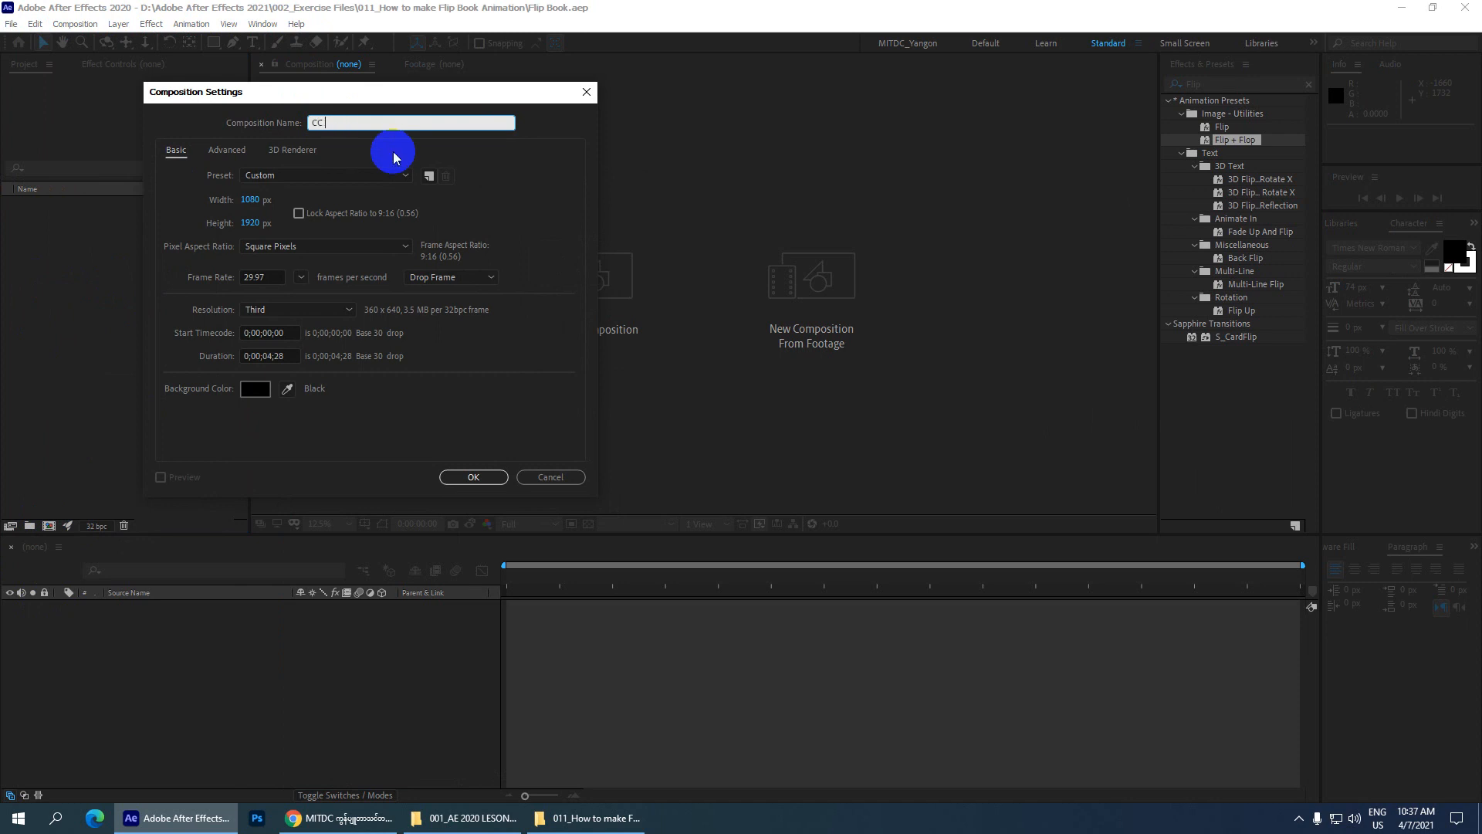
pyautogui.write(' Page Turn')
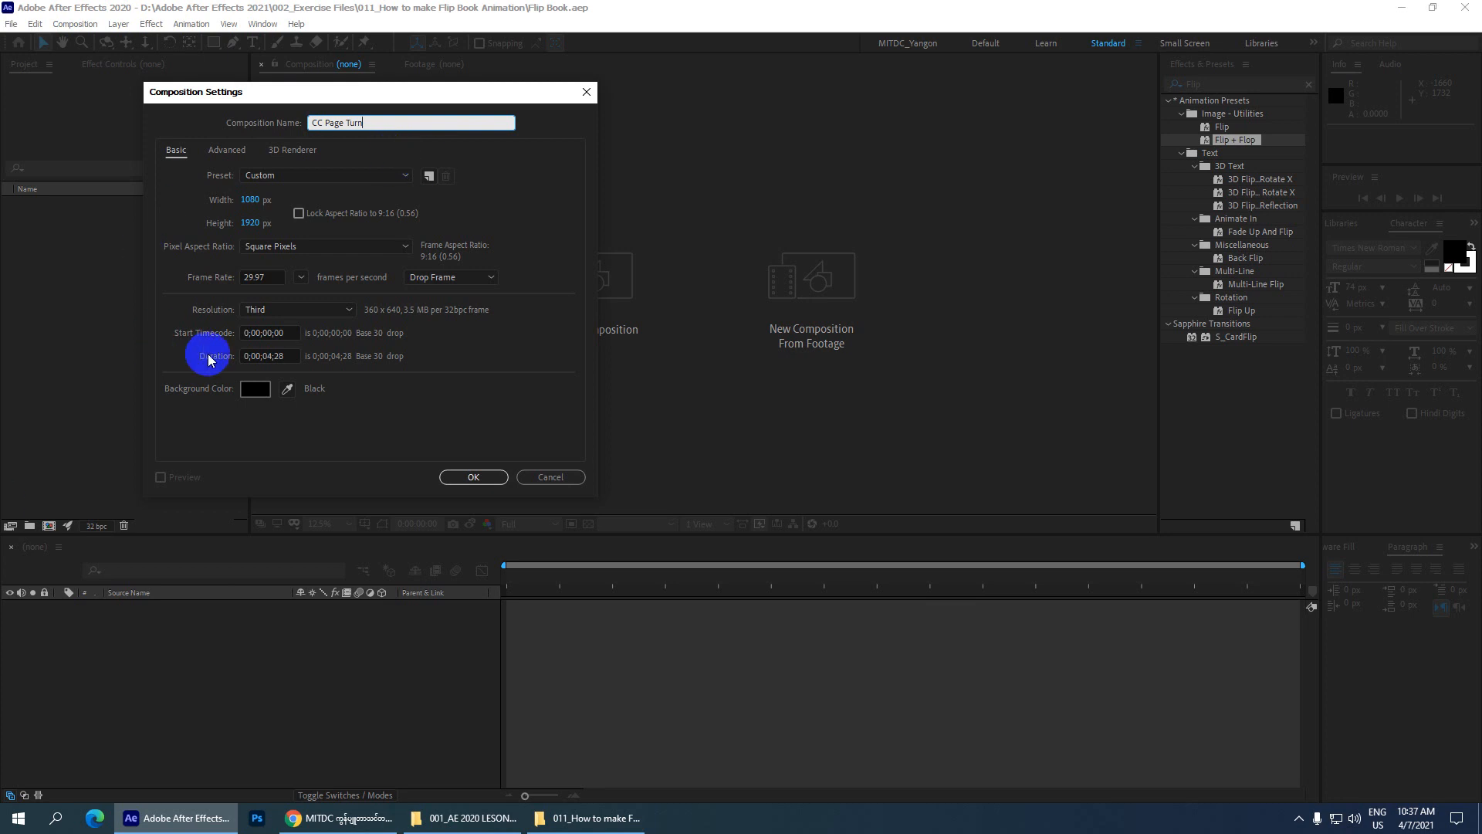
pyautogui.click(270, 357)
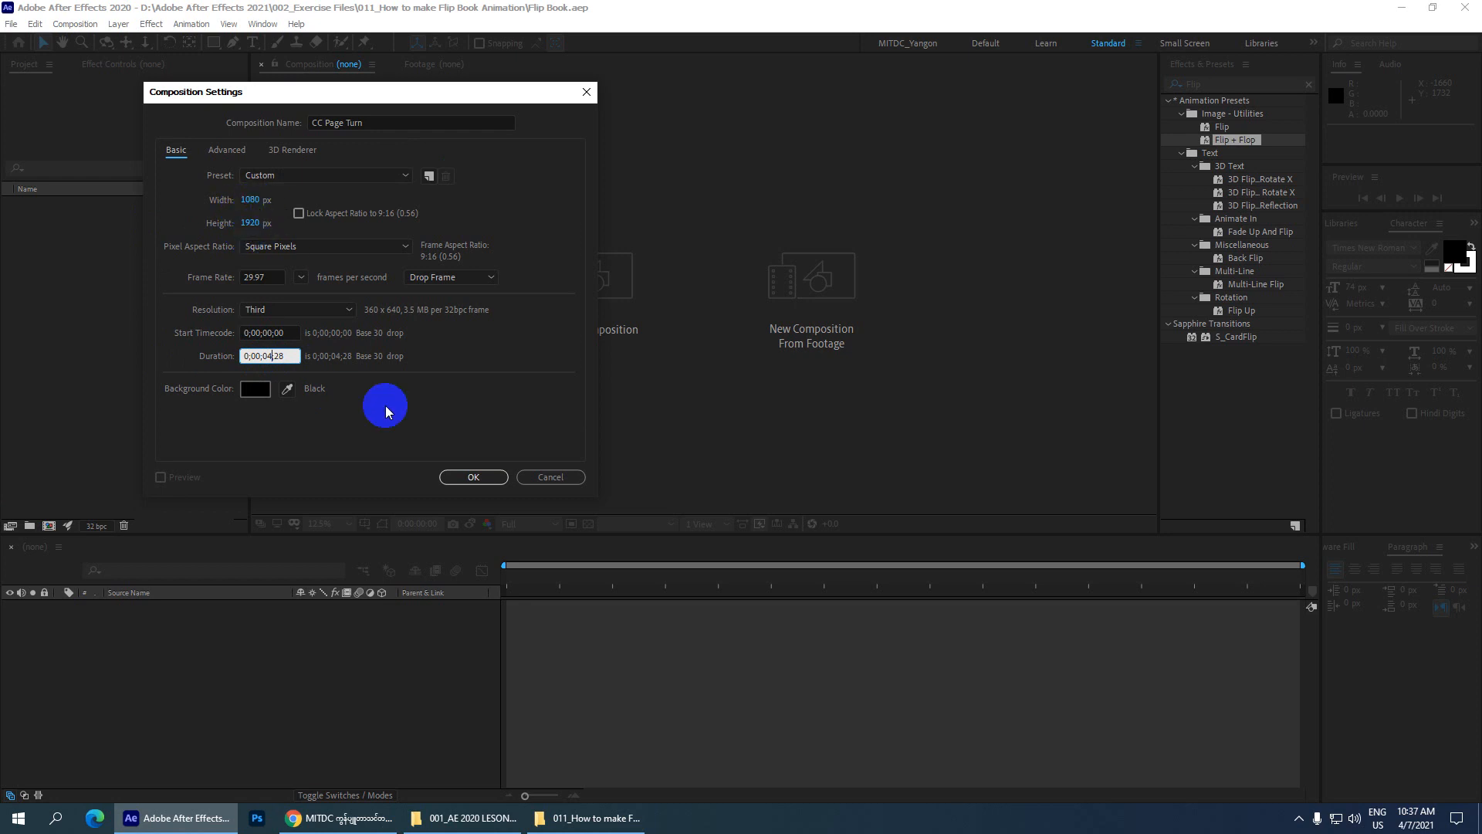
pyautogui.click(467, 476)
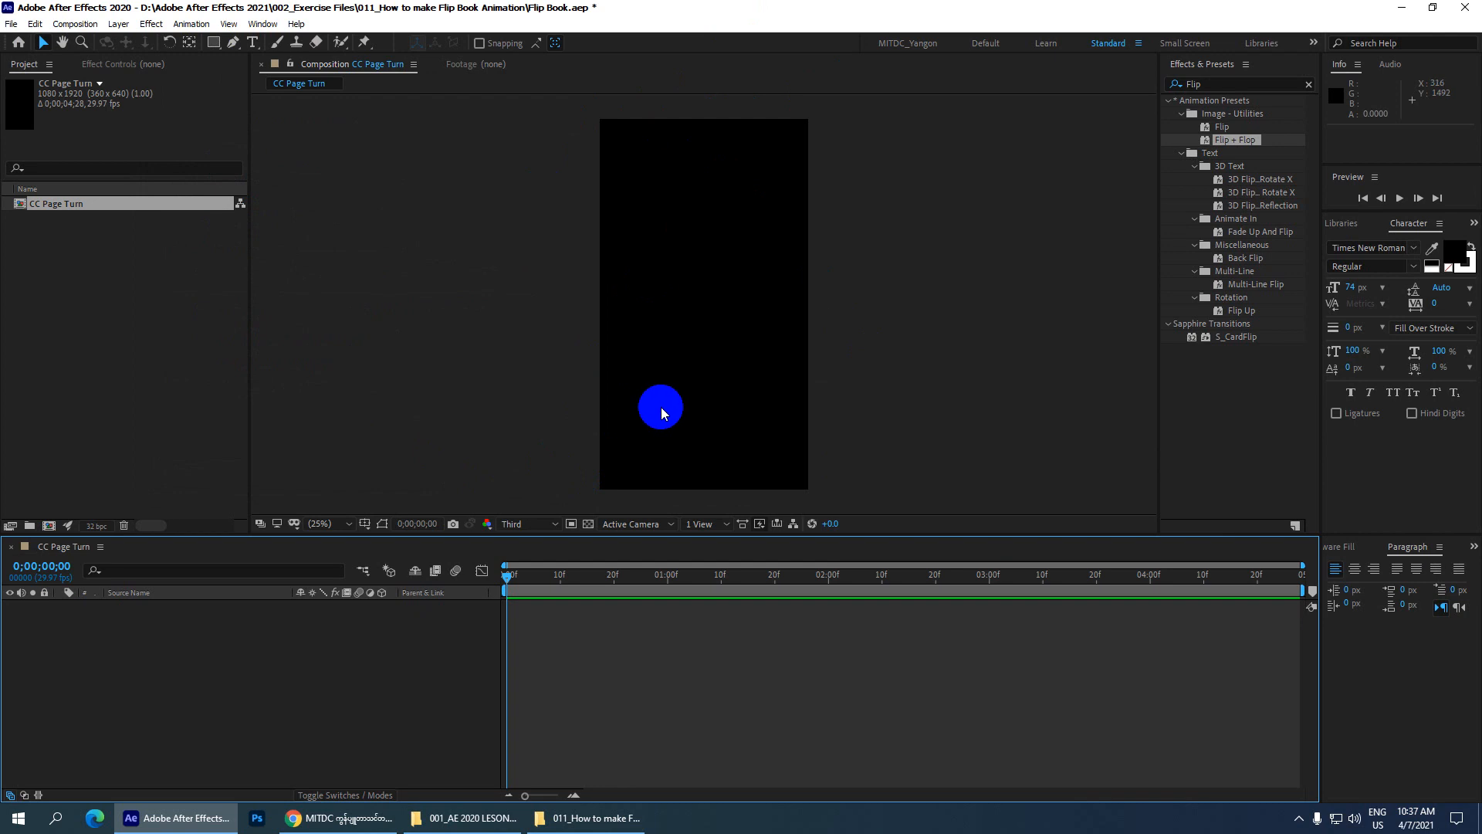
pyautogui.click(103, 292)
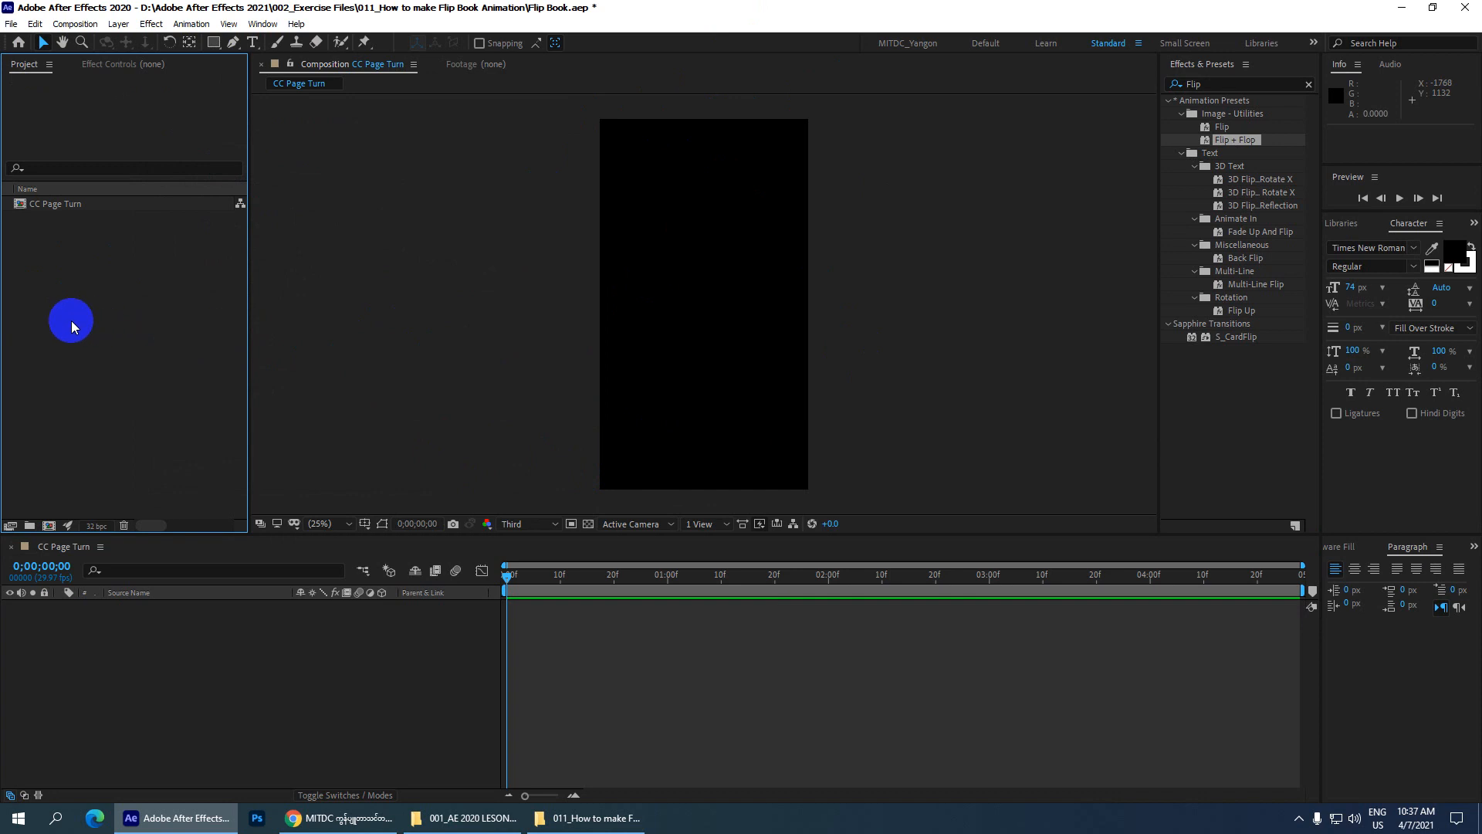
pyautogui.moveTo(59, 281); pyautogui.dragTo(195, 299)
pyautogui.moveTo(51, 301); pyautogui.dragTo(155, 358)
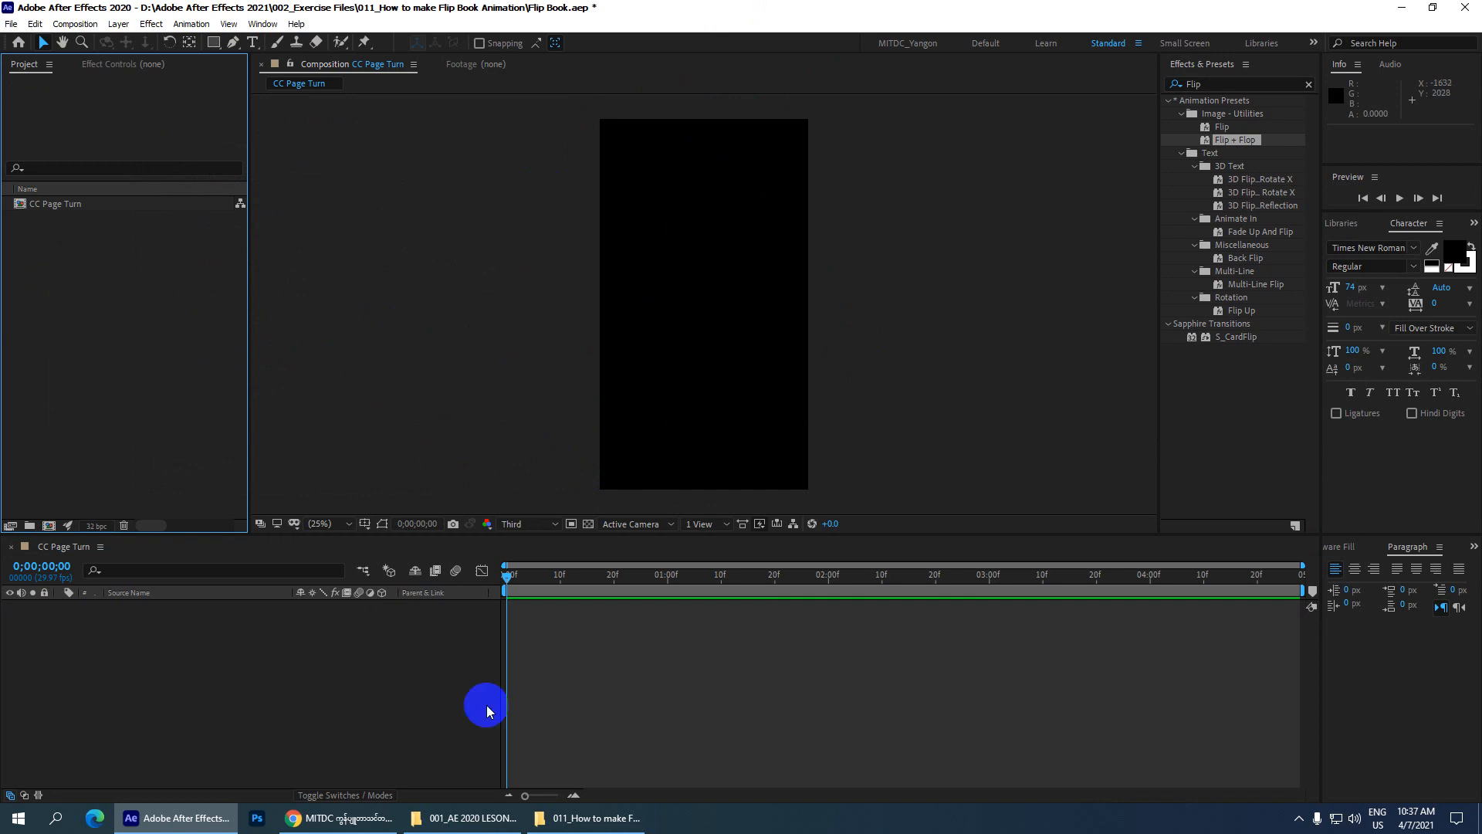
# - Import the BG folder and New folder from the 011_How to make Flip Book Animation directory into the project
pyautogui.click(588, 819)
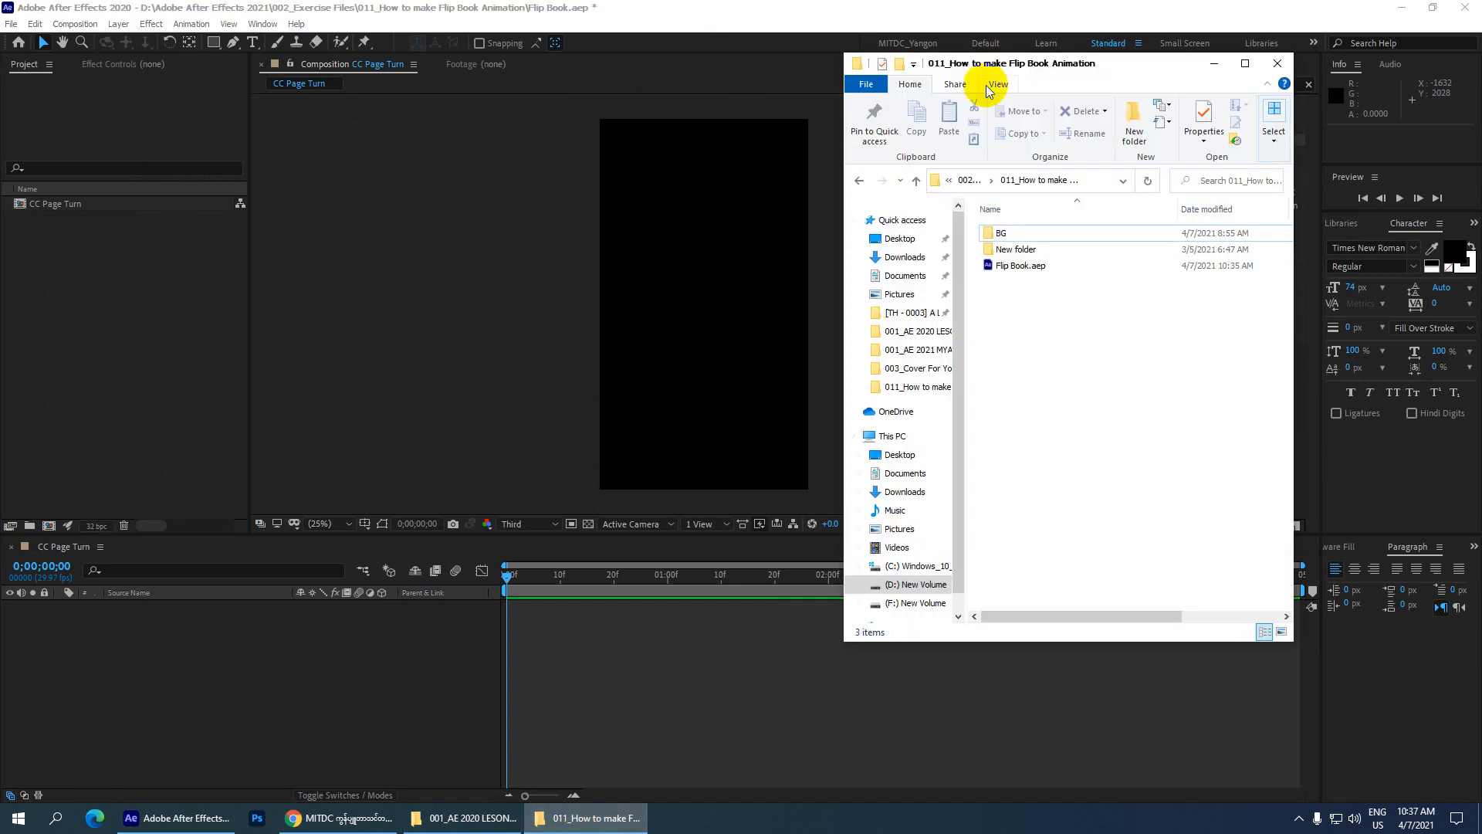
pyautogui.moveTo(988, 65); pyautogui.dragTo(738, 75)
pyautogui.click(761, 247)
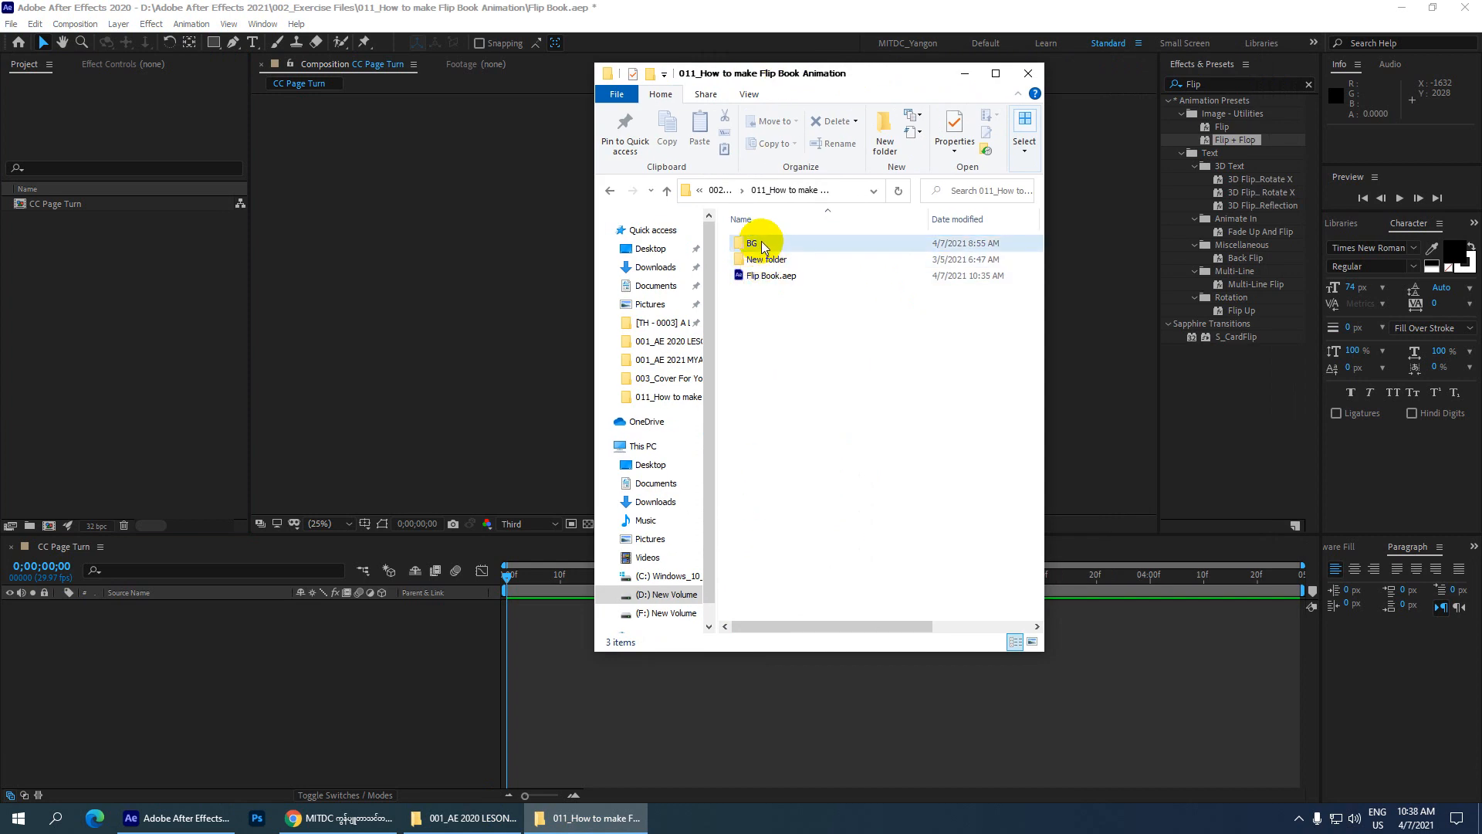
pyautogui.keyDown('ctrl'); pyautogui.click(764, 259); pyautogui.keyUp('ctrl')
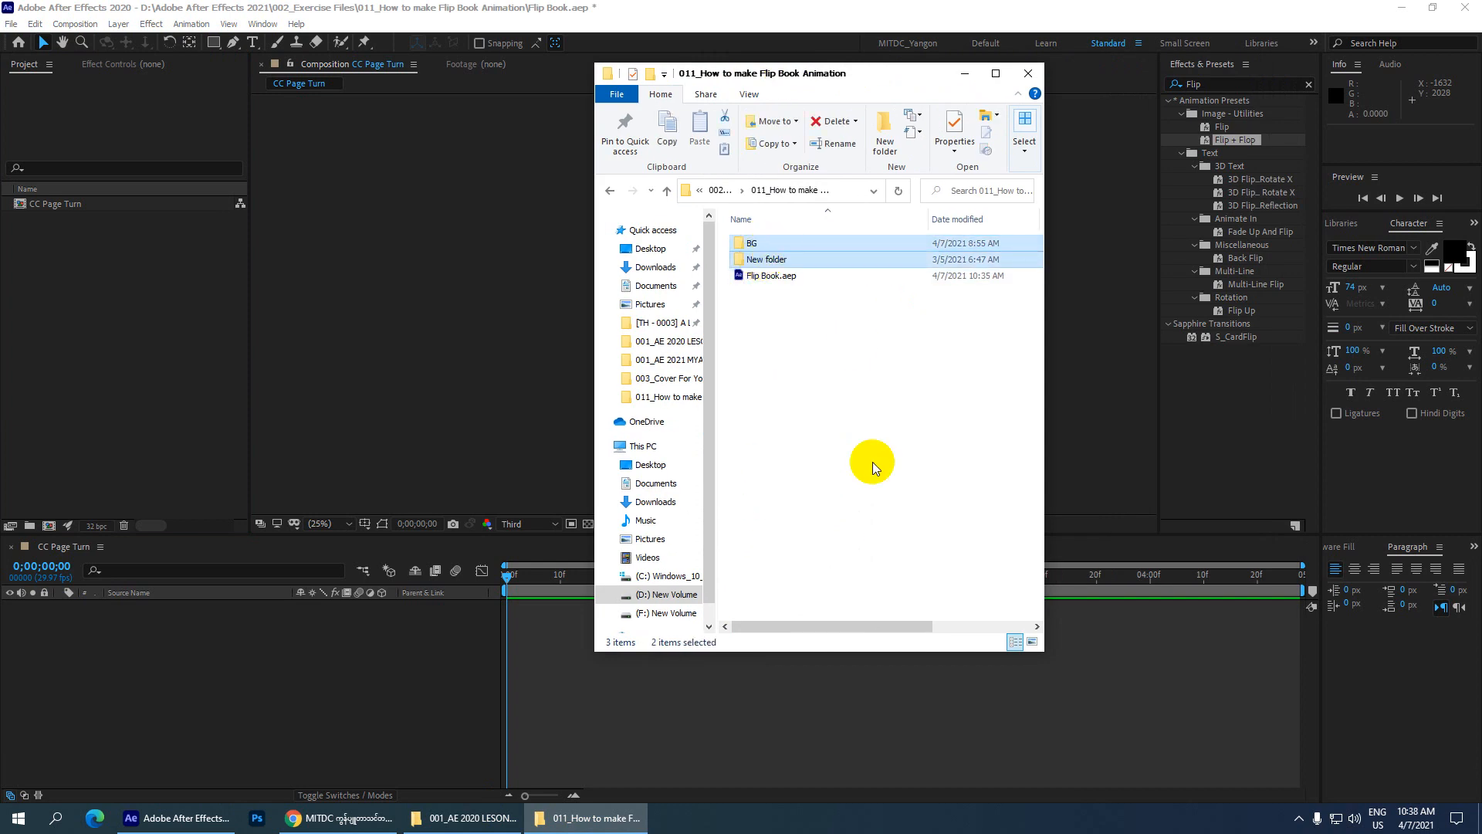
pyautogui.click(1032, 641)
pyautogui.click(873, 277)
pyautogui.keyDown('ctrl'); pyautogui.click(779, 273); pyautogui.keyUp('ctrl')
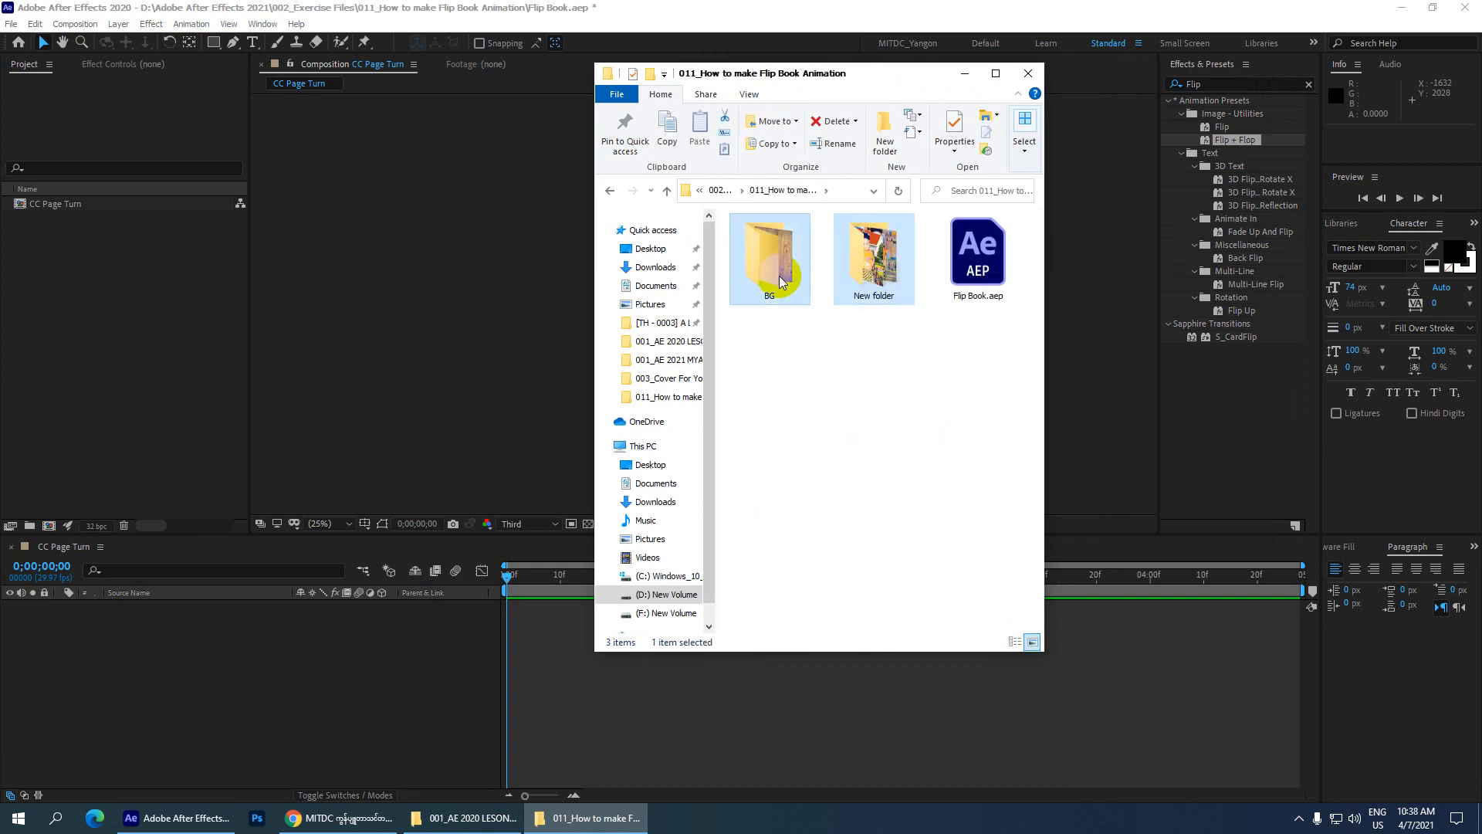
pyautogui.moveTo(880, 337); pyautogui.dragTo(39, 247)
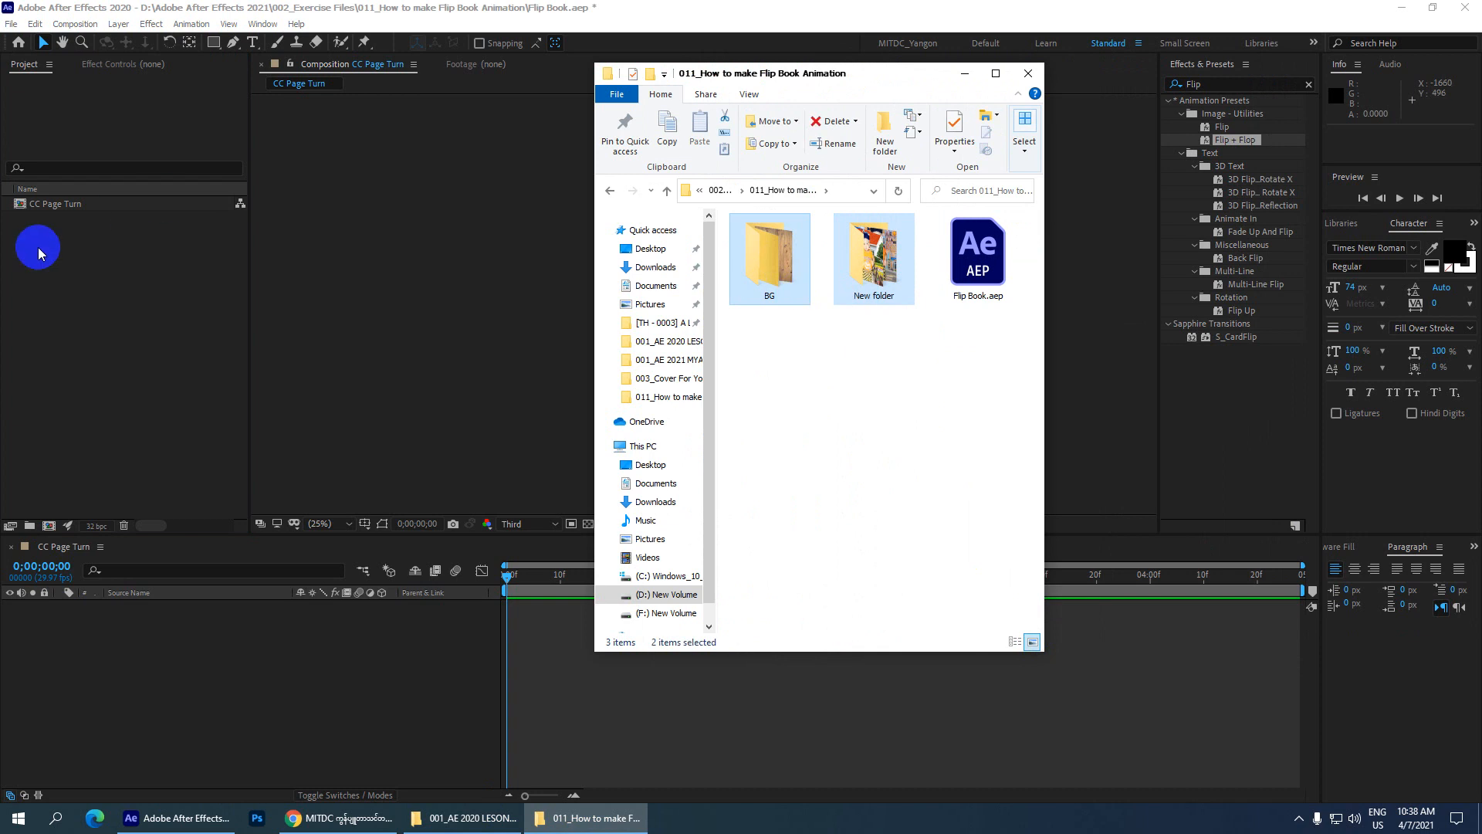
pyautogui.moveTo(352, 280); pyautogui.dragTo(107, 318)
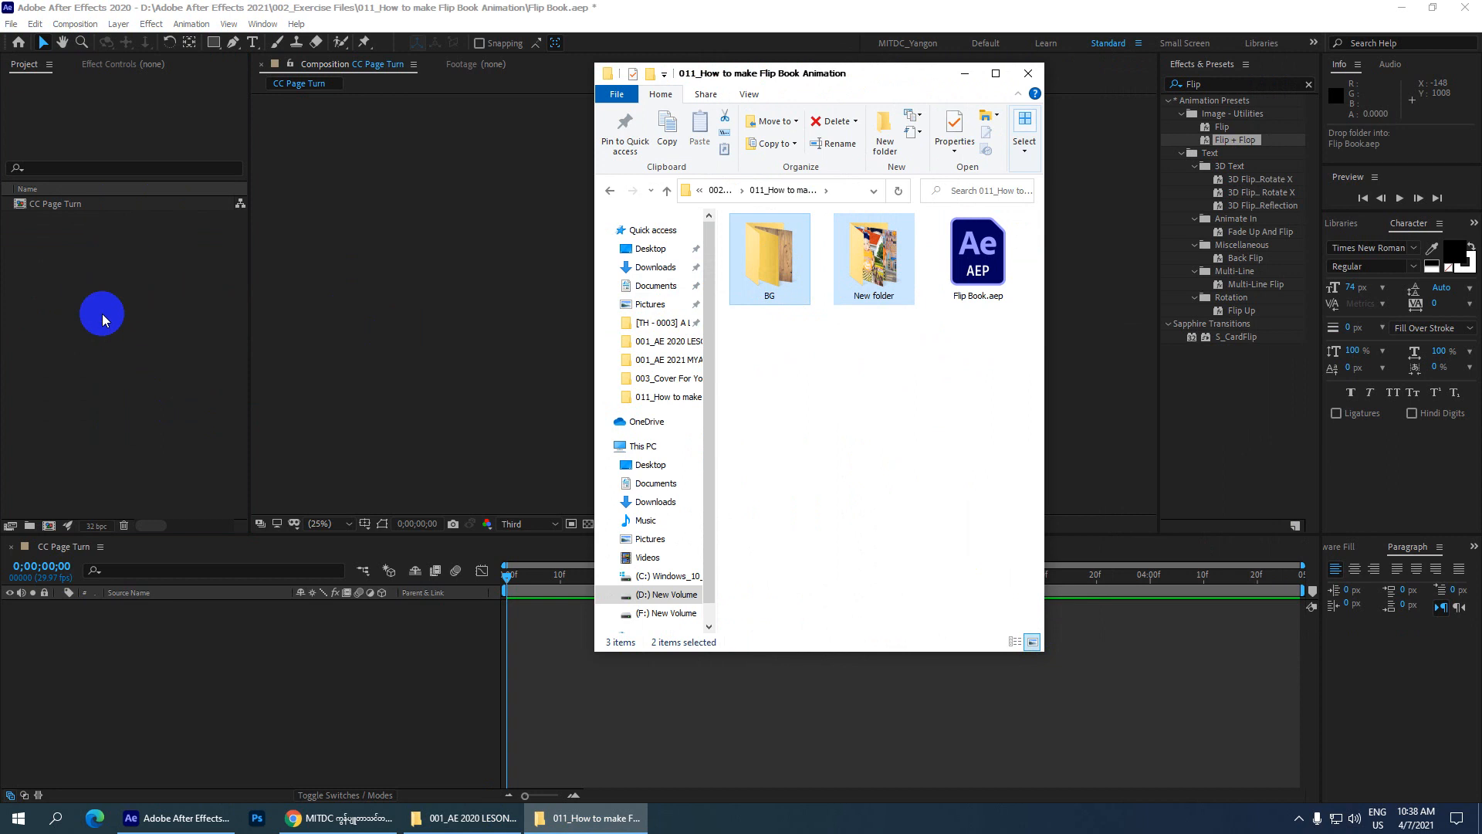
pyautogui.click(31, 296)
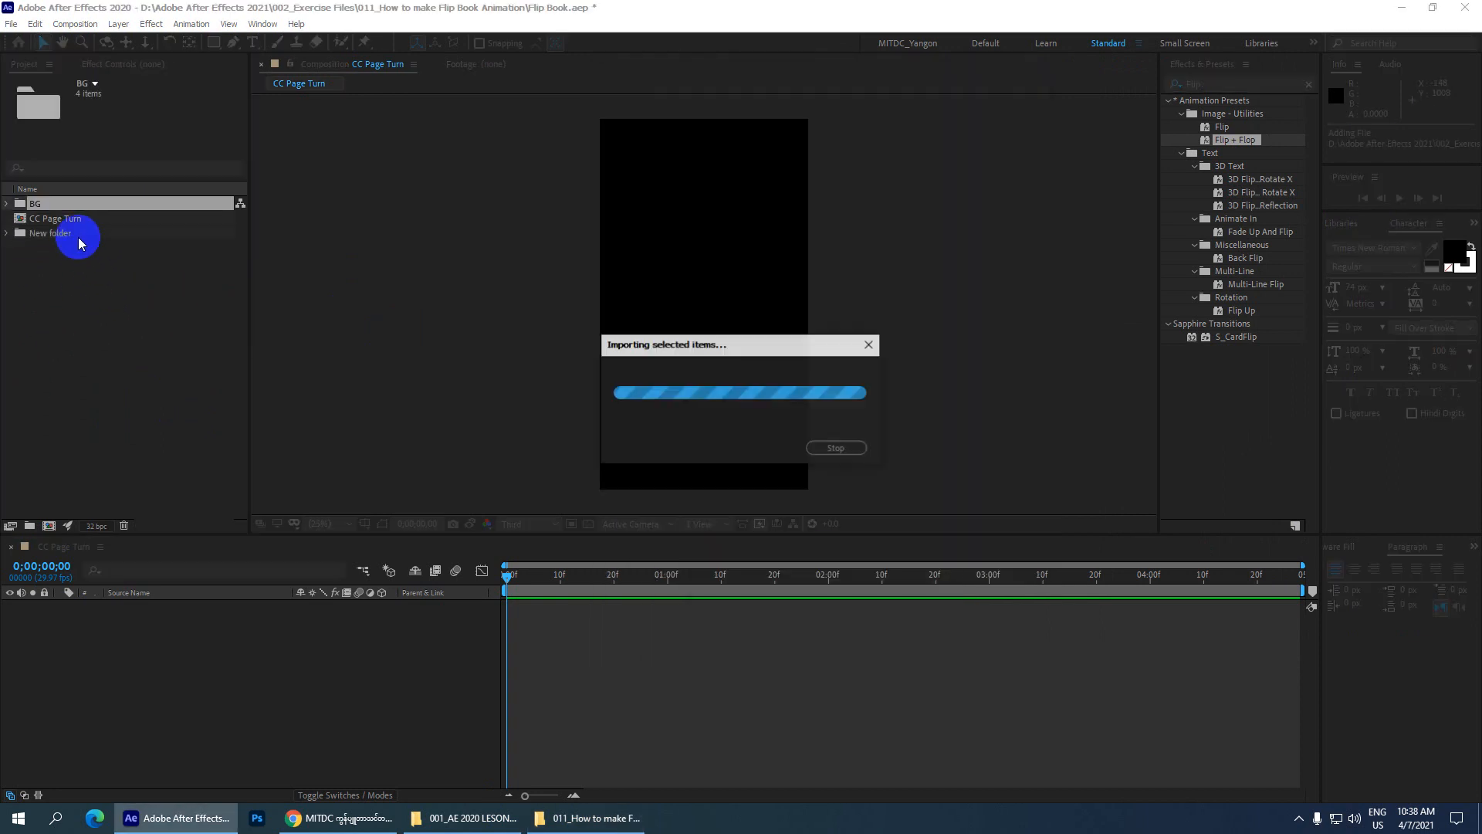
pyautogui.click(53, 282)
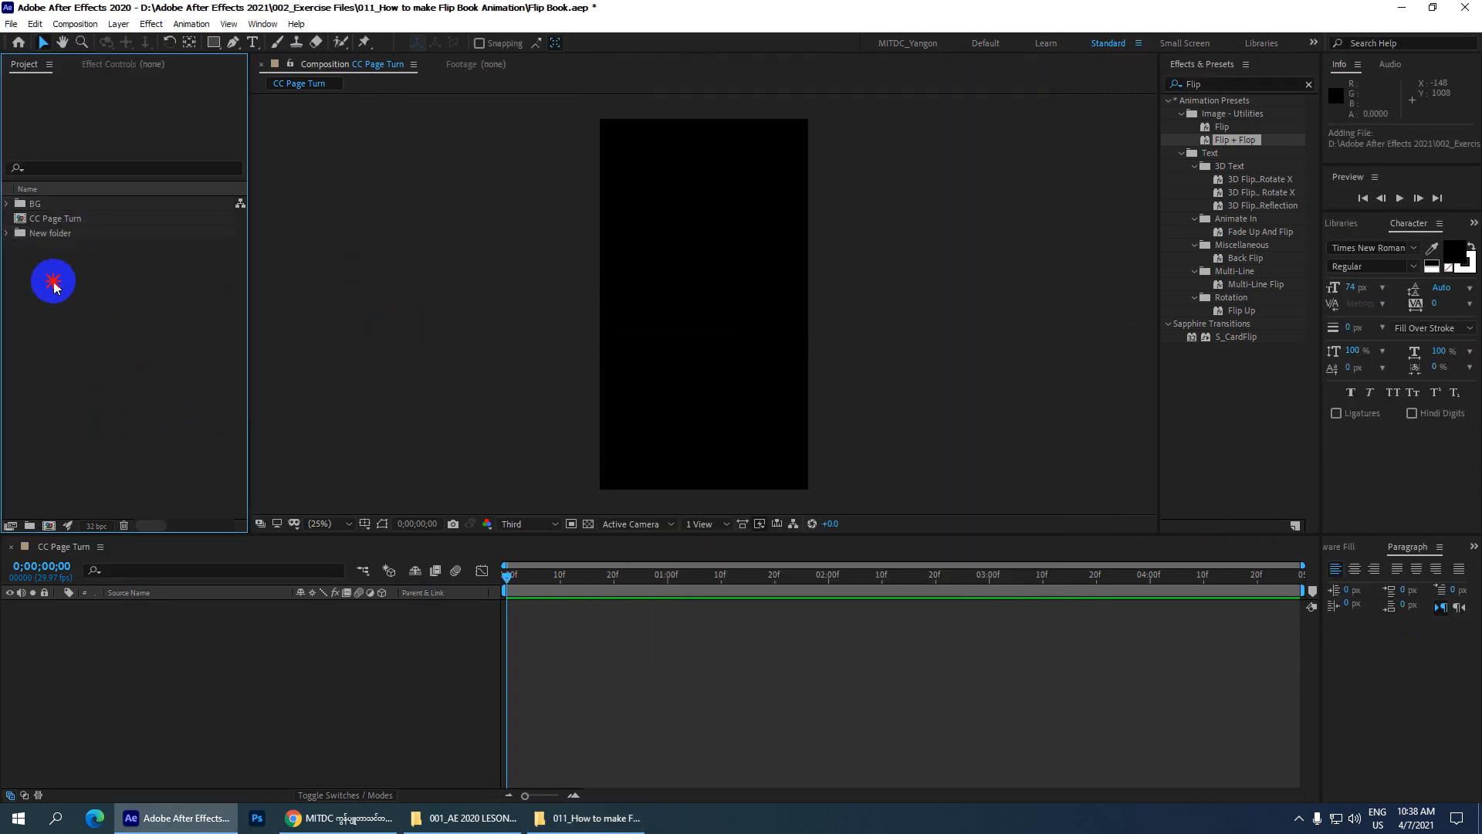
# - Expand the imported BG and New folder contents and add Back Cover.png to the CC Page Turn timeline
pyautogui.click(6, 233)
pyautogui.click(7, 204)
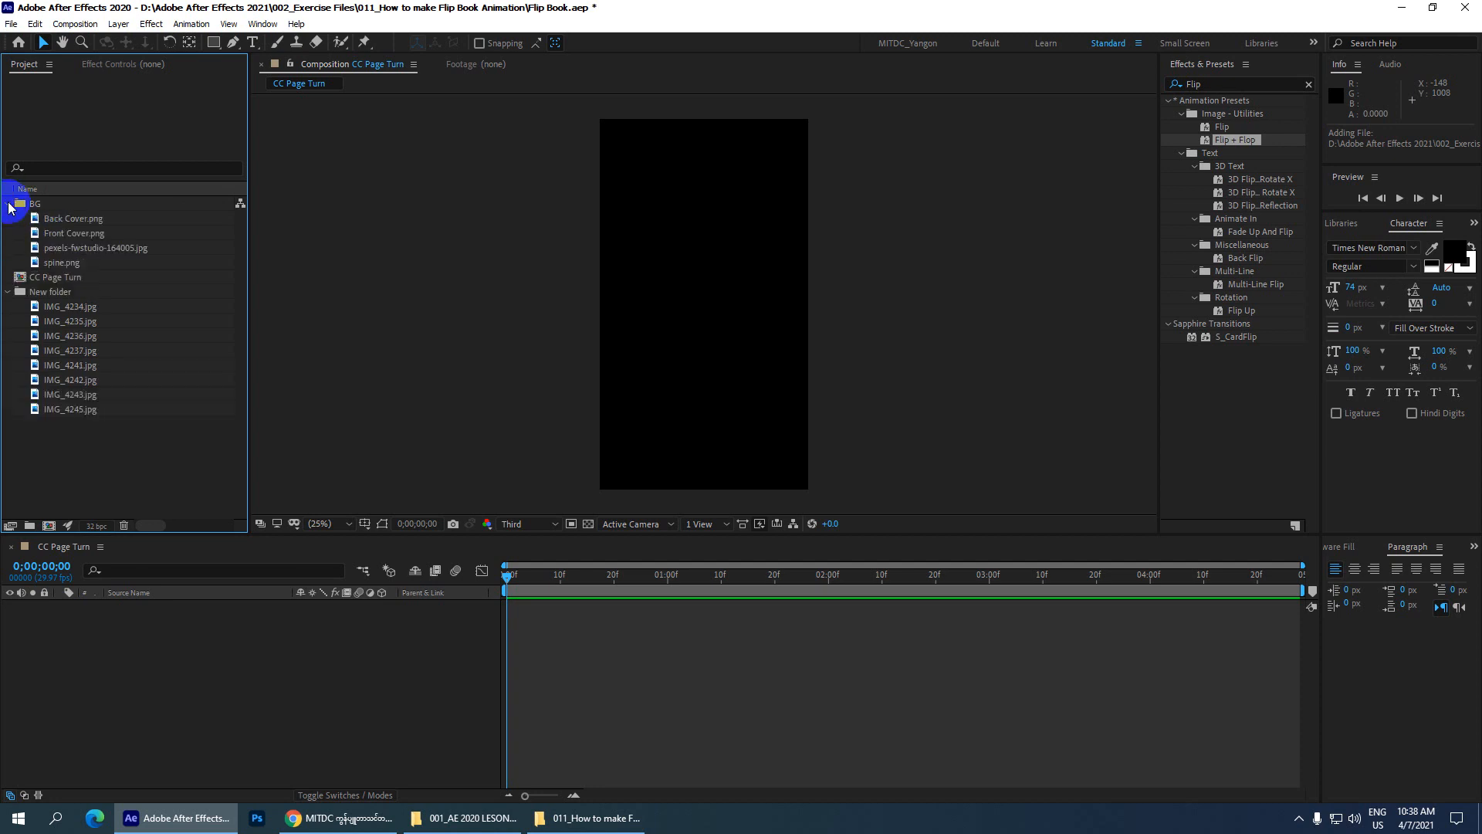
pyautogui.click(61, 220)
pyautogui.click(60, 236)
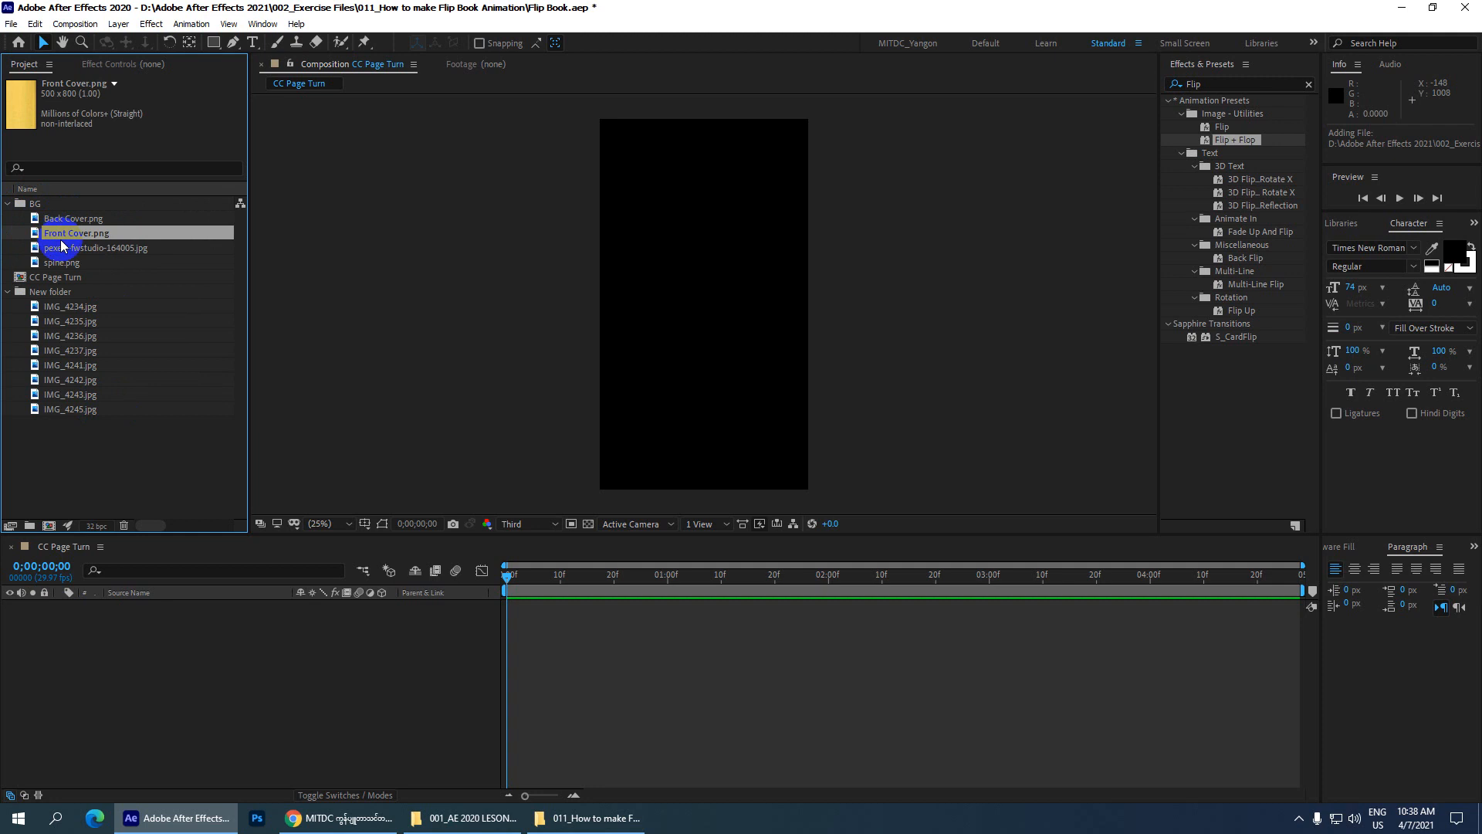
pyautogui.click(65, 248)
pyautogui.click(71, 222)
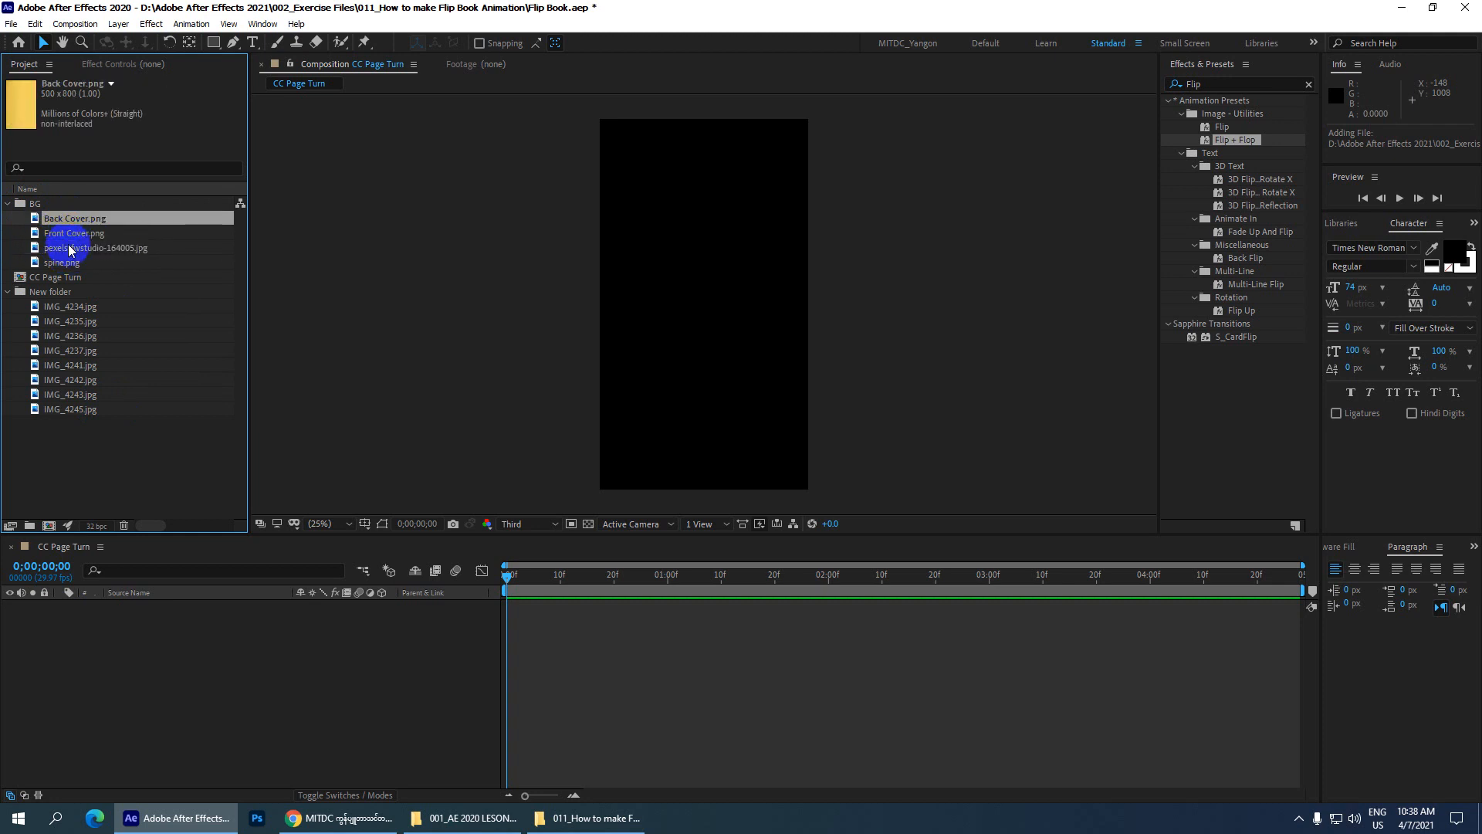
pyautogui.click(65, 262)
pyautogui.click(70, 219)
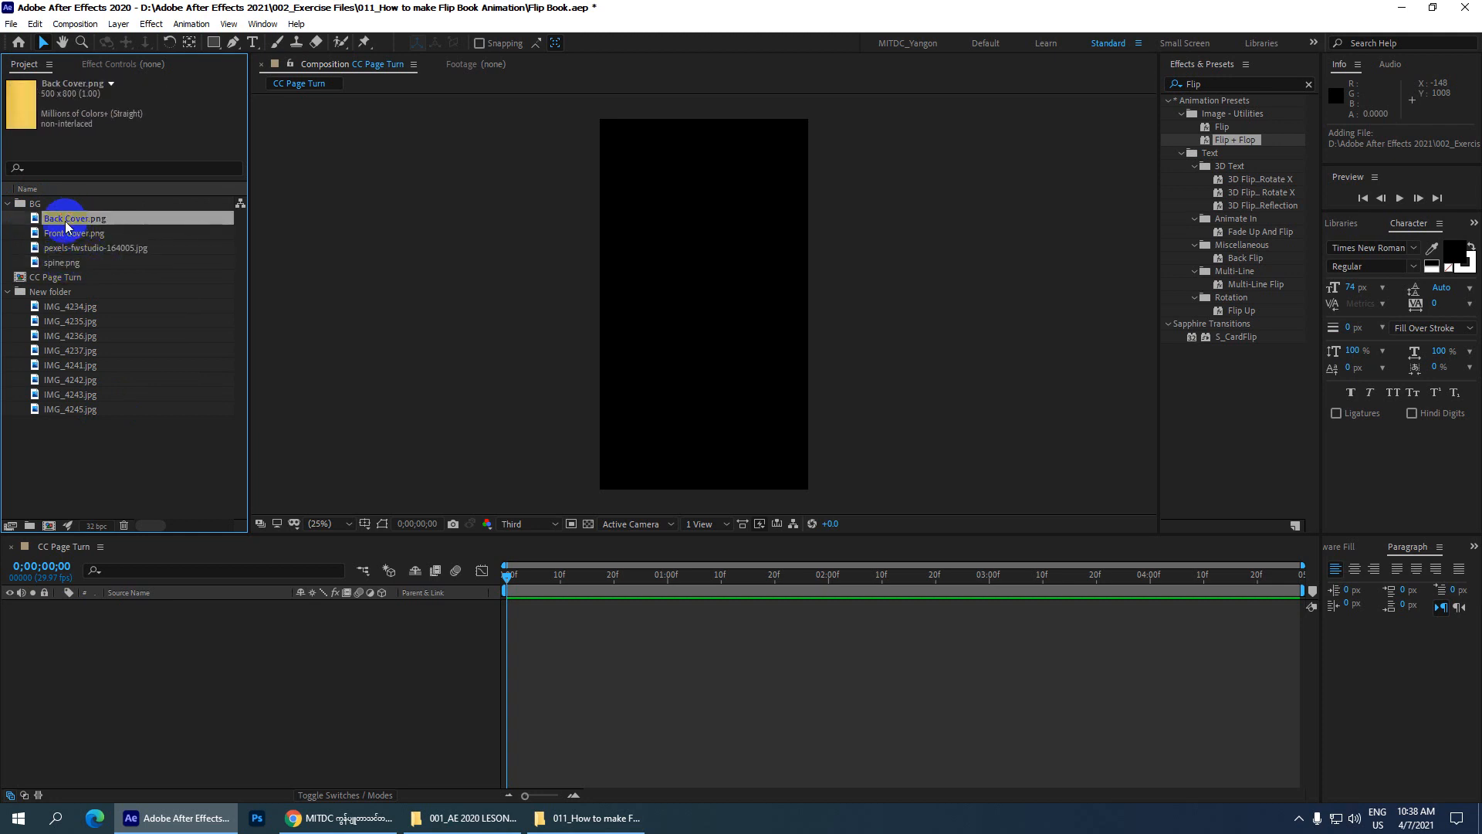
pyautogui.moveTo(71, 221); pyautogui.dragTo(157, 693)
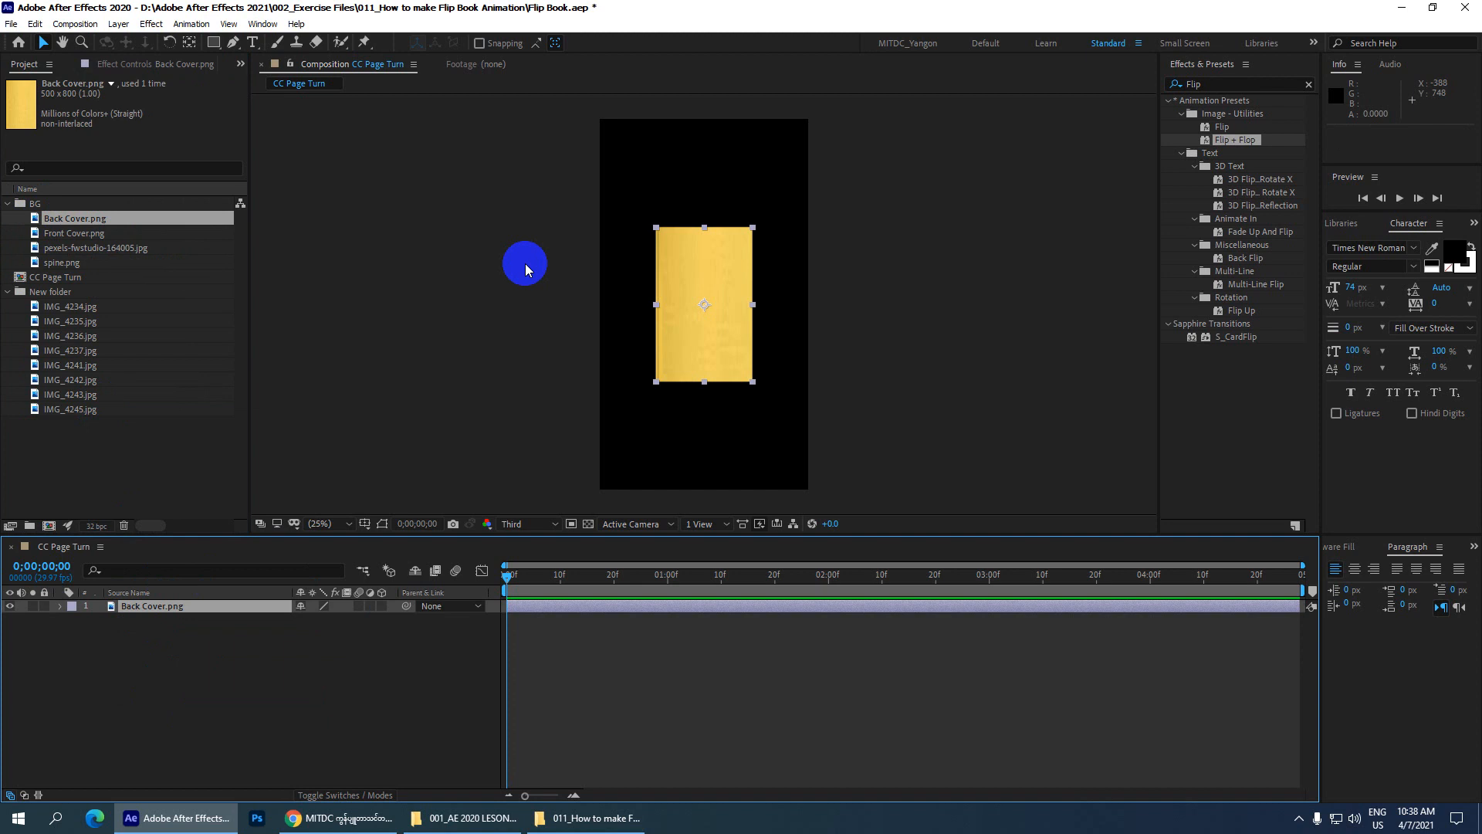
# - Rename the footage item IMG_4234.jpg in New folder as 1
pyautogui.click(82, 308)
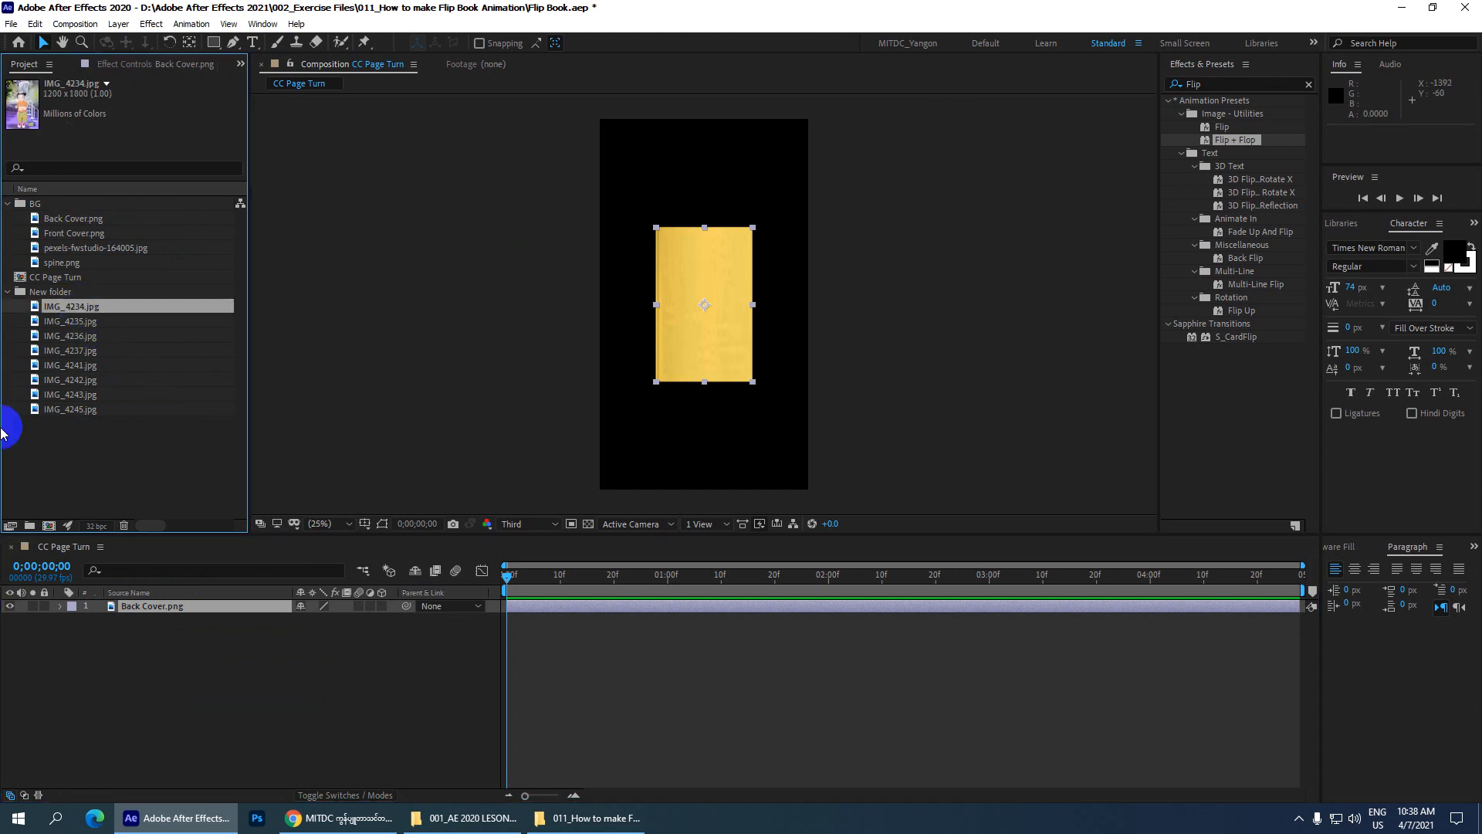
pyautogui.rightClick(67, 304)
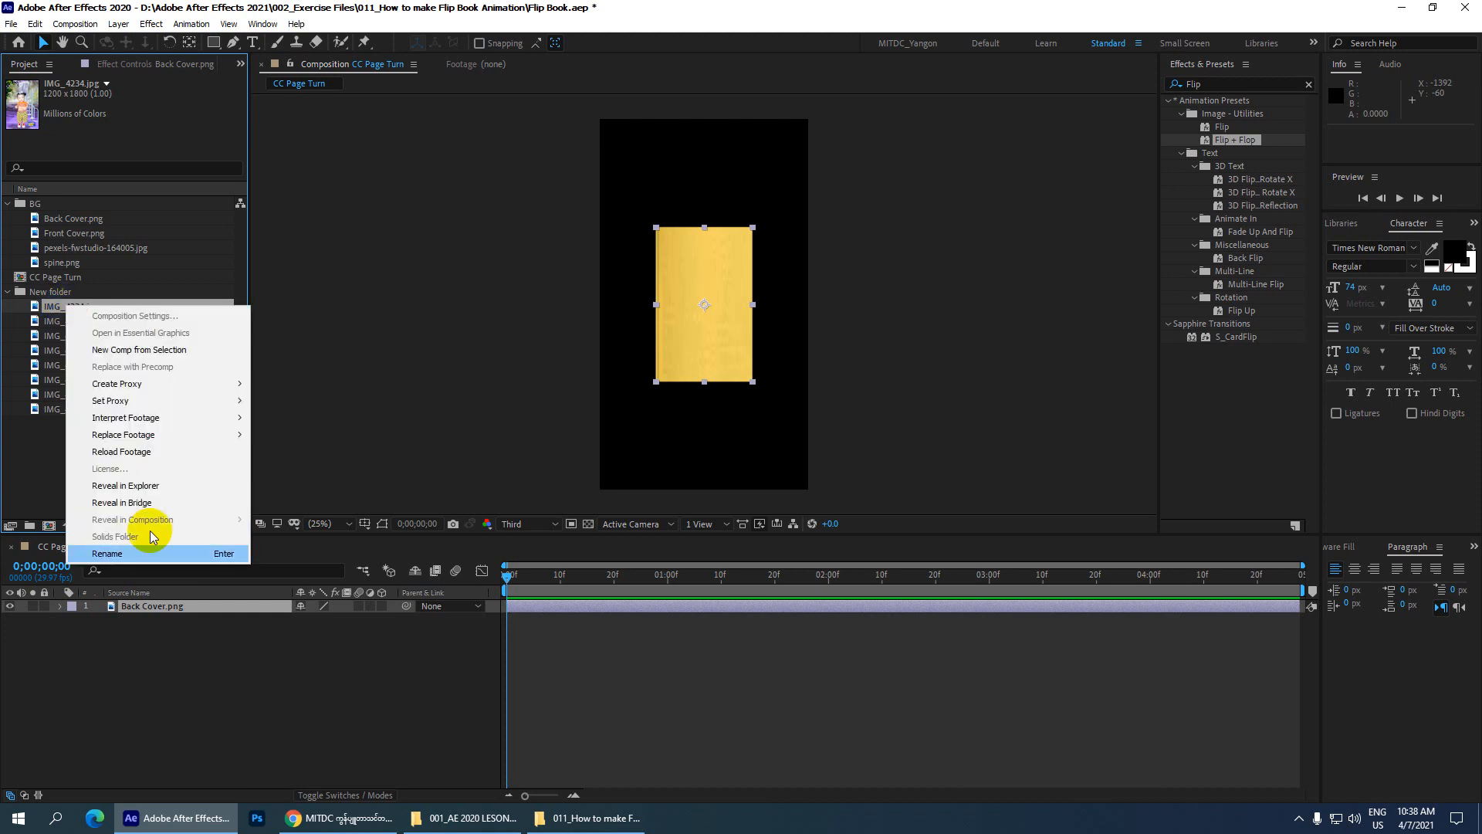
pyautogui.click(117, 552)
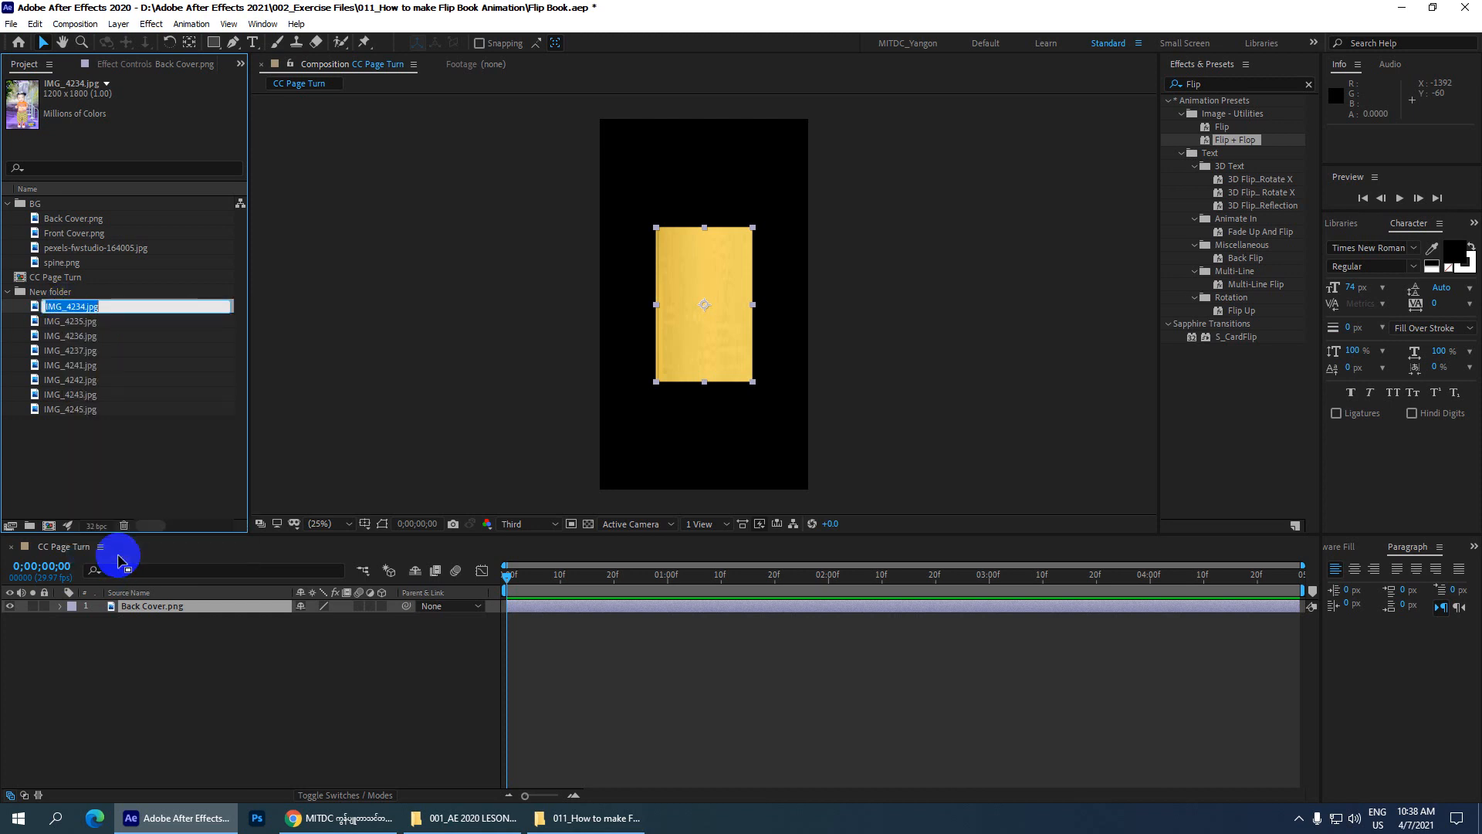
pyautogui.write('1')
pyautogui.press('Return')
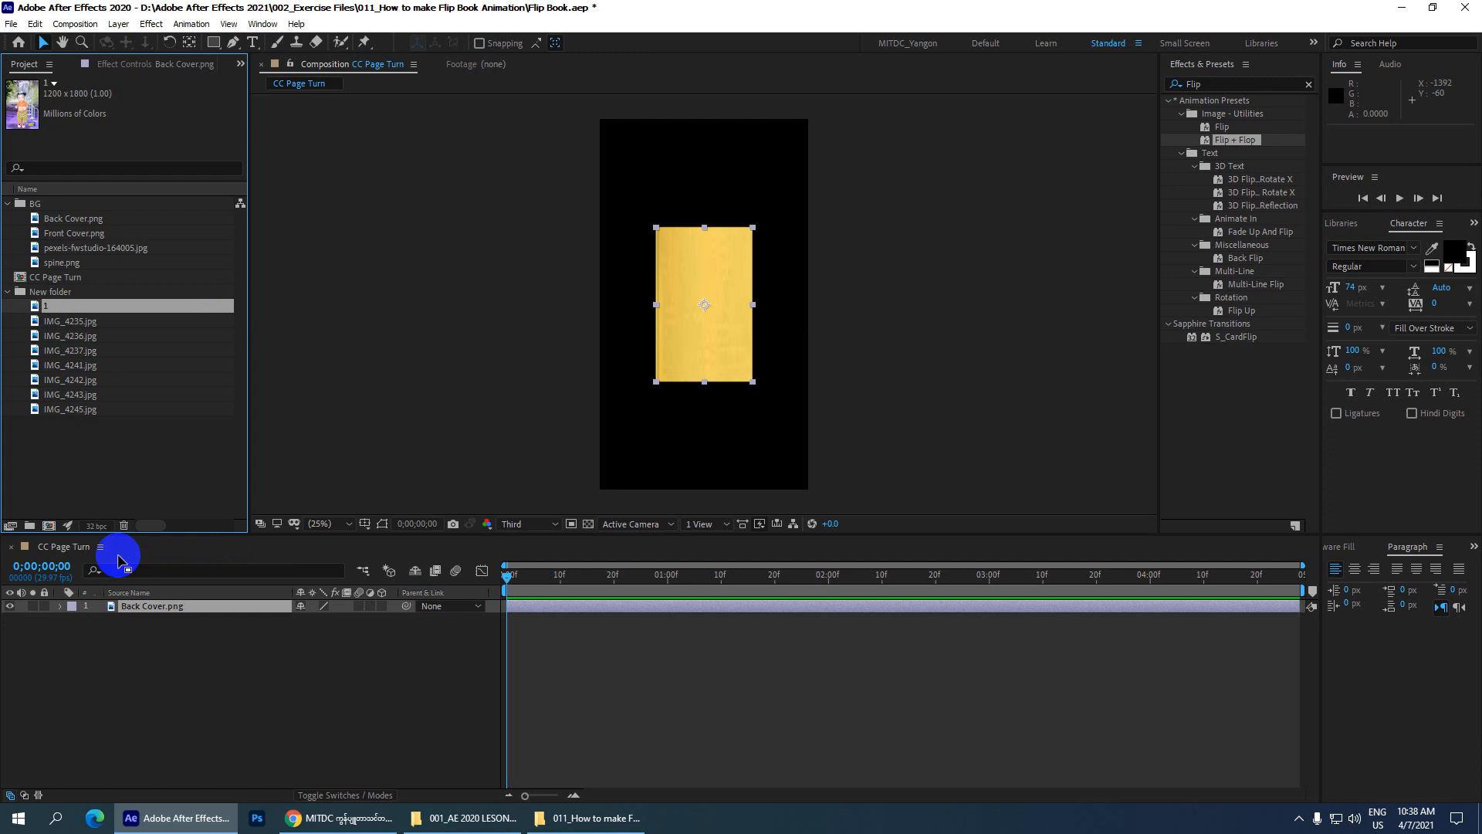
# - Rename the footage item IMG_4235.jpg in New folder as 2
pyautogui.press('Down')
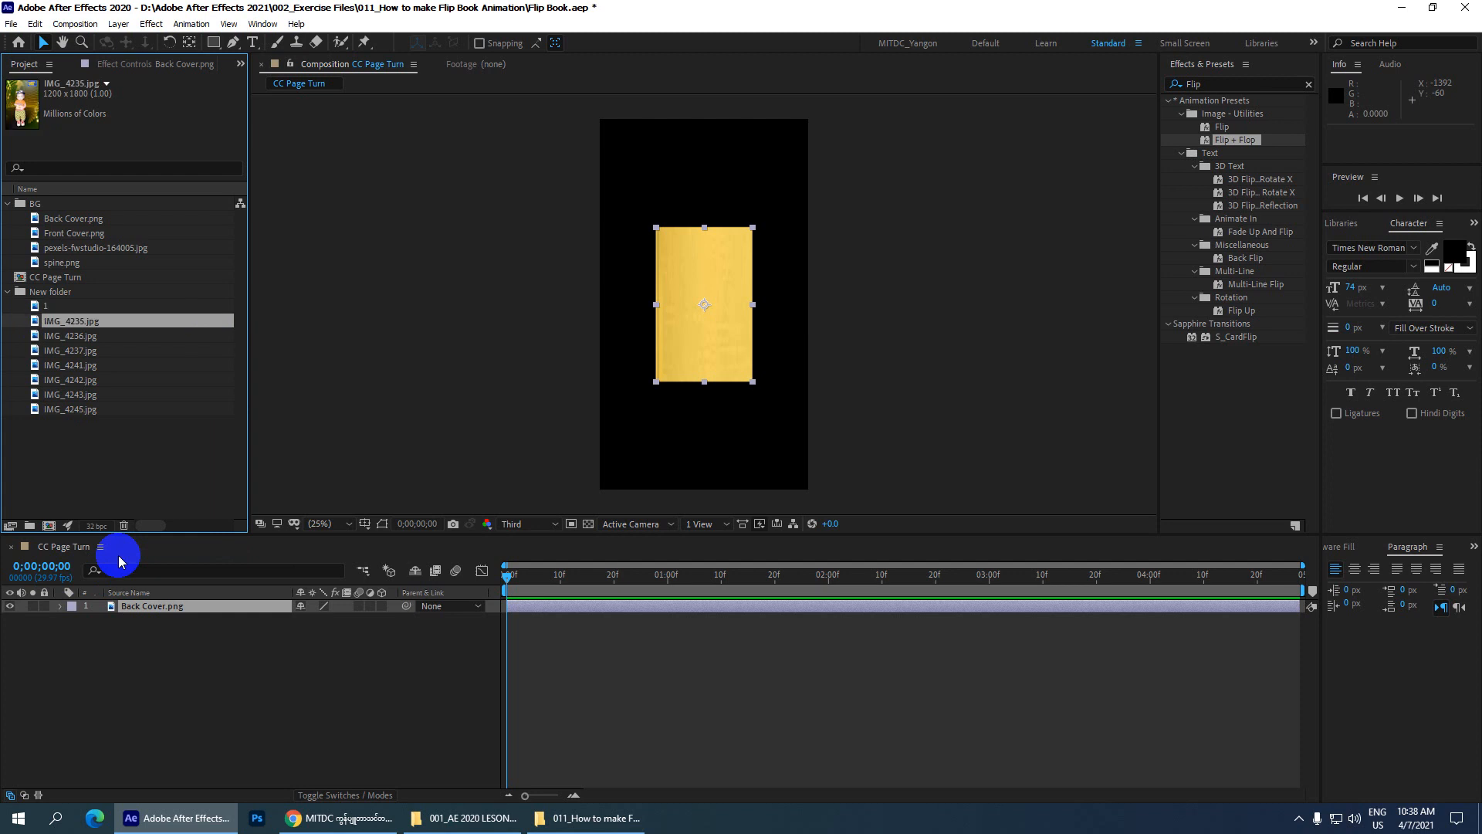
pyautogui.press('Return')
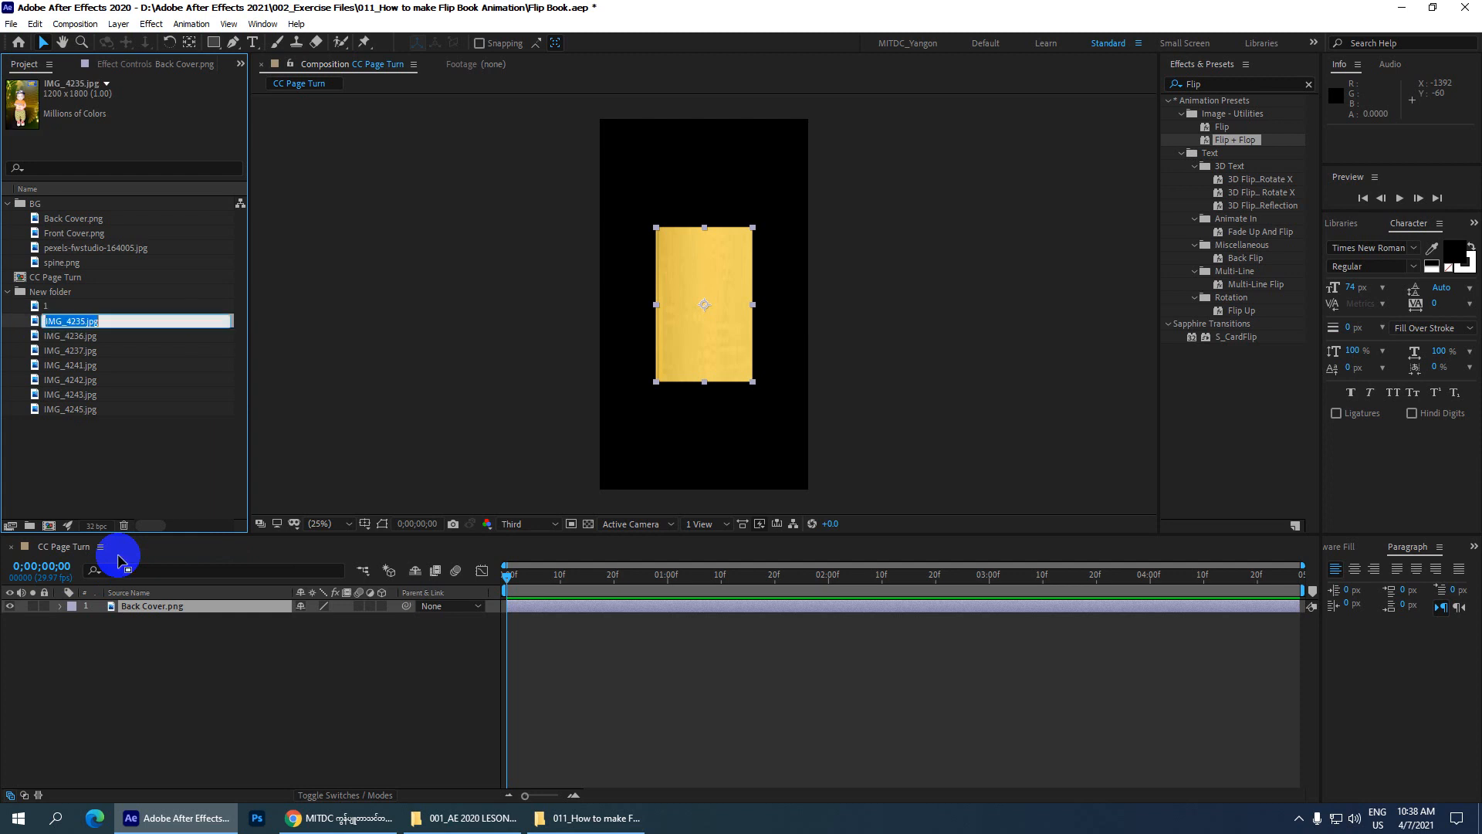
pyautogui.write('2')
pyautogui.press('Return')
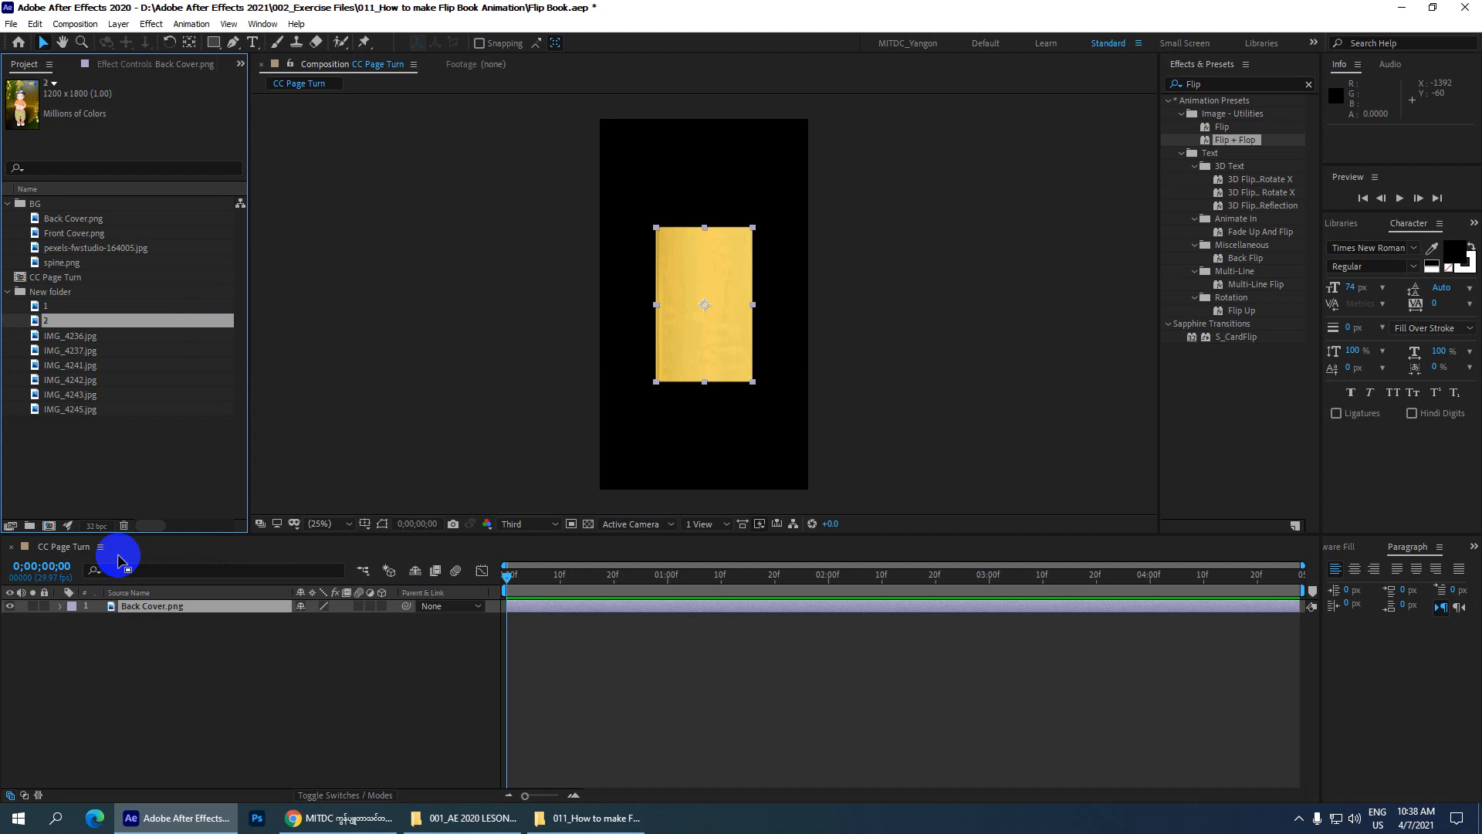
# - Rename the footage items IMG_4236.jpg and IMG_4237.jpg in New folder as 3 and 4
pyautogui.press('Down')
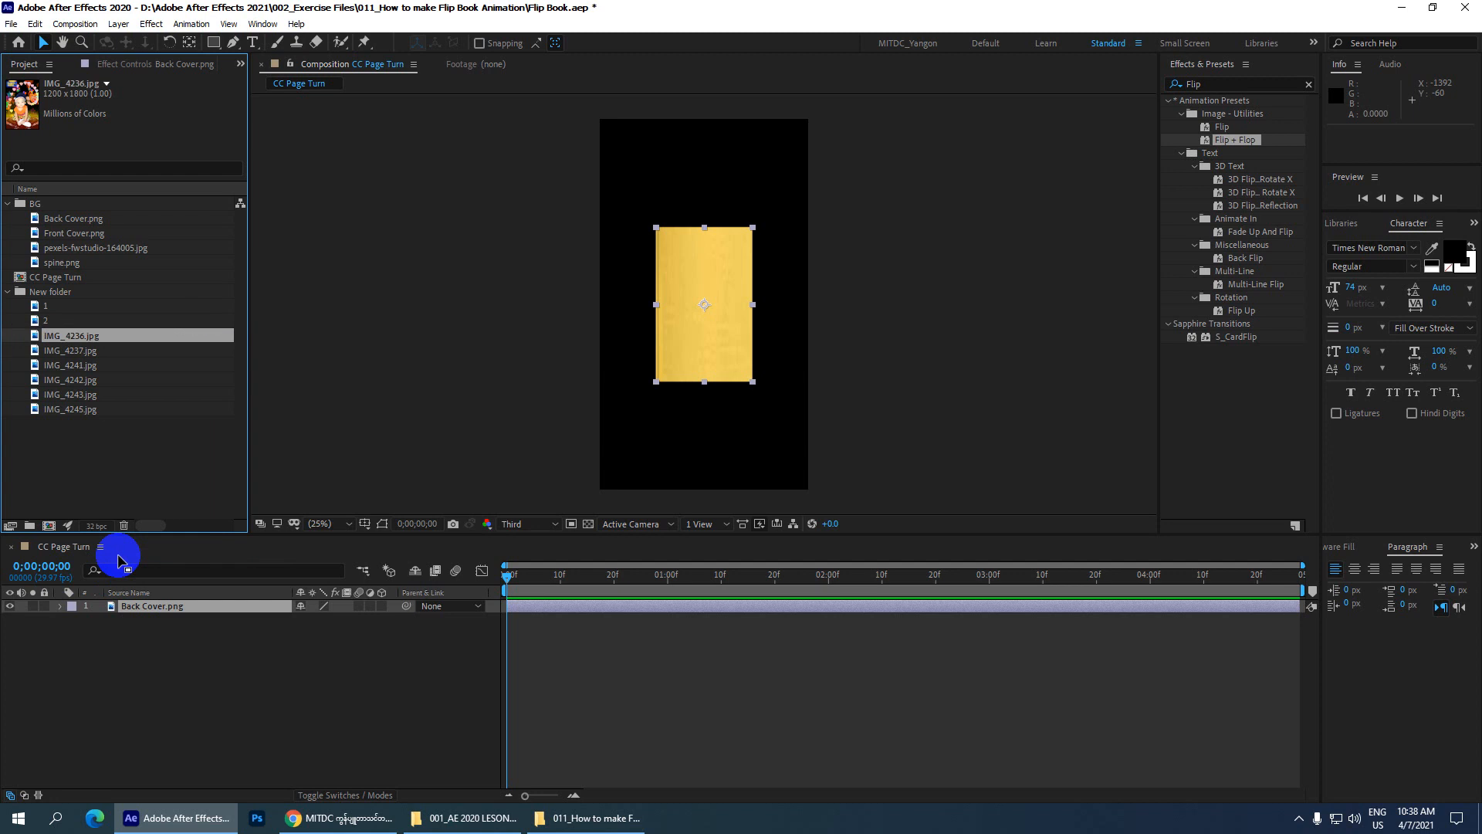
pyautogui.press('Return')
pyautogui.write('3')
pyautogui.press('Return')
pyautogui.press('Down')
pyautogui.press('Return')
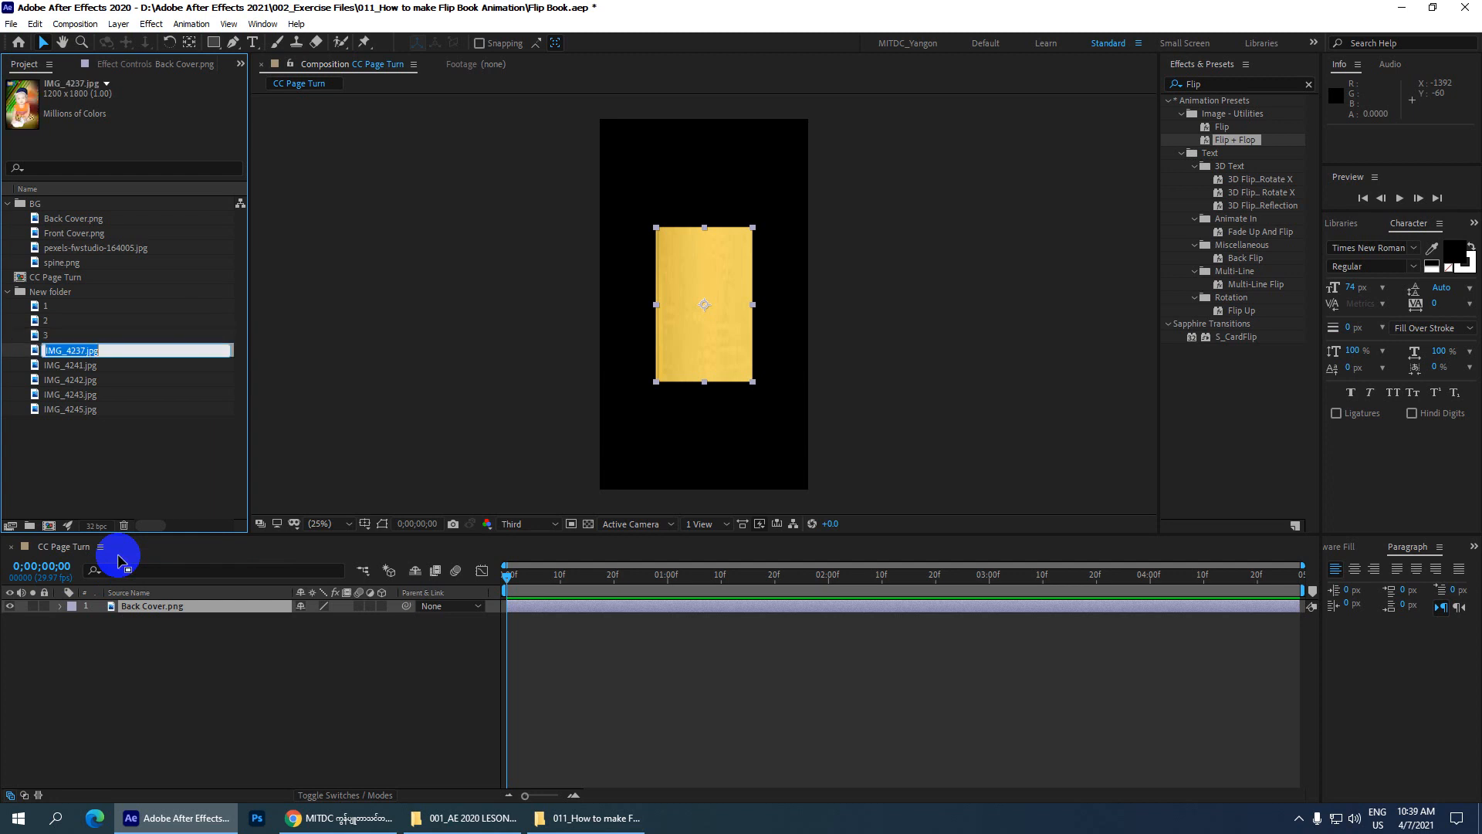
pyautogui.write('4')
pyautogui.press('Return')
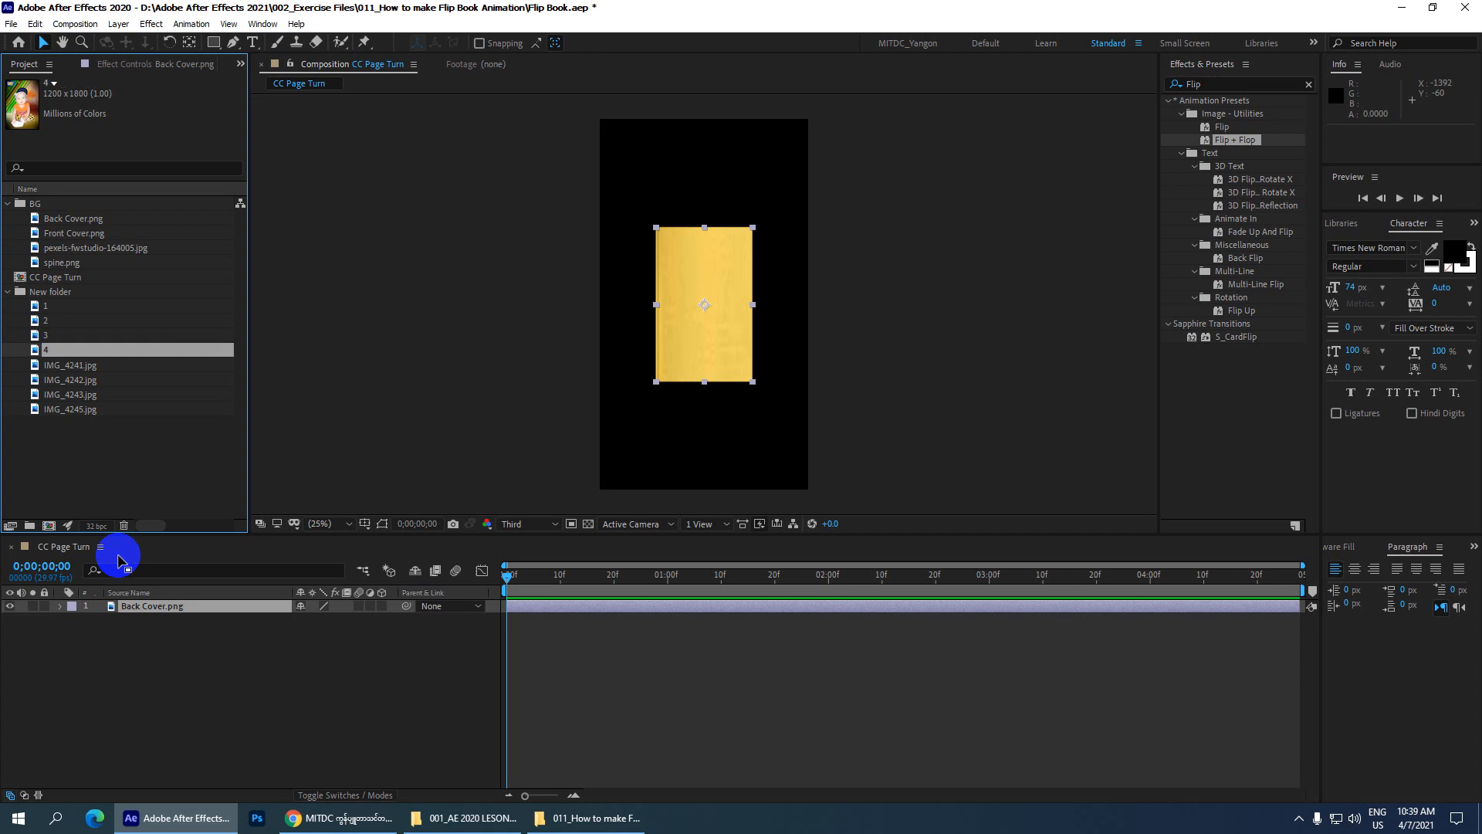
pyautogui.press('Return')
pyautogui.press('Return')
# - Rename the footage items IMG_4241.jpg and IMG_4242.jpg in New folder as 5 and 6
pyautogui.press('Down')
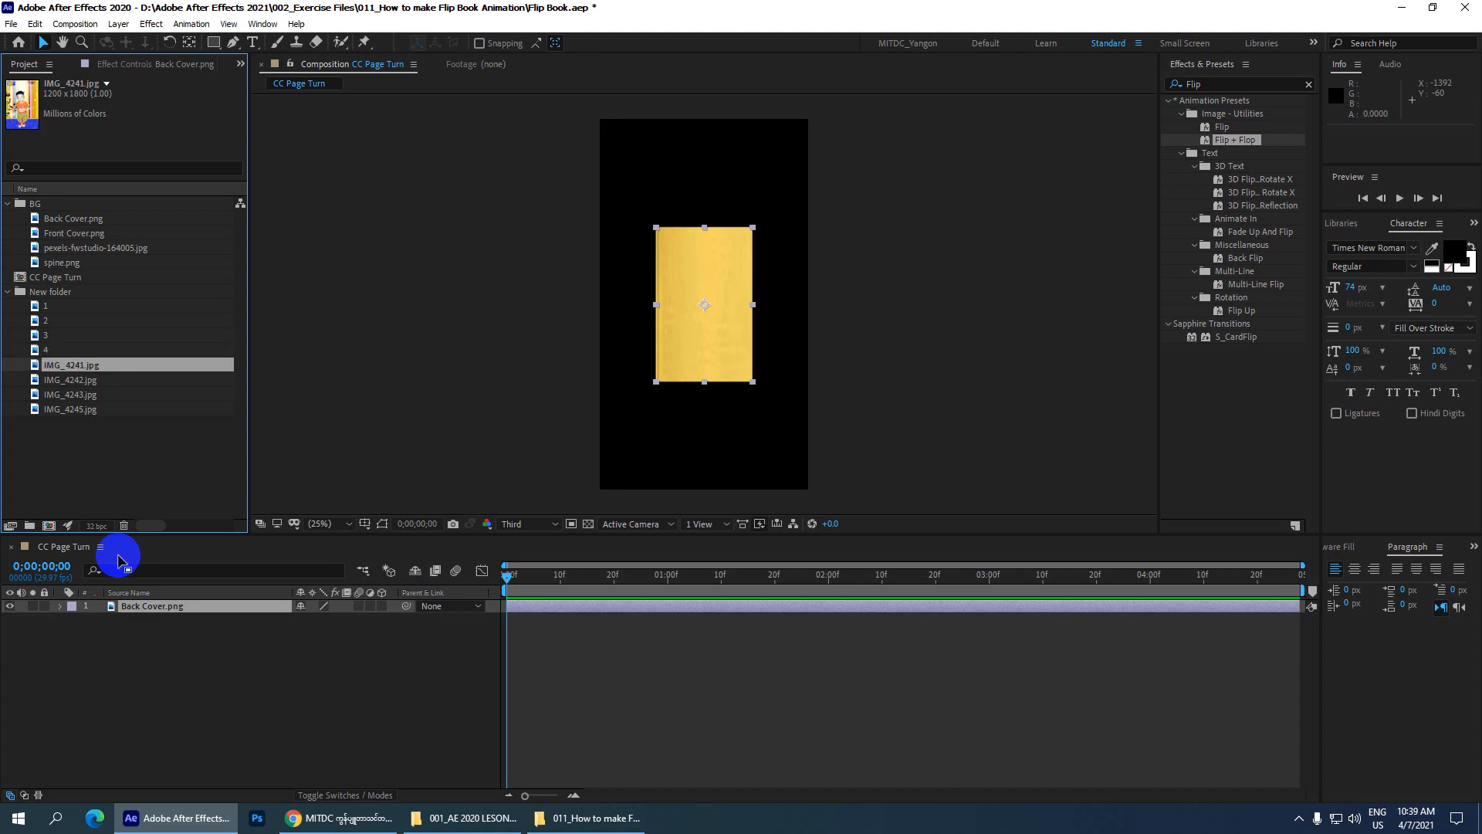
pyautogui.press('Return')
pyautogui.write('5')
pyautogui.press('Return')
pyautogui.press('Down')
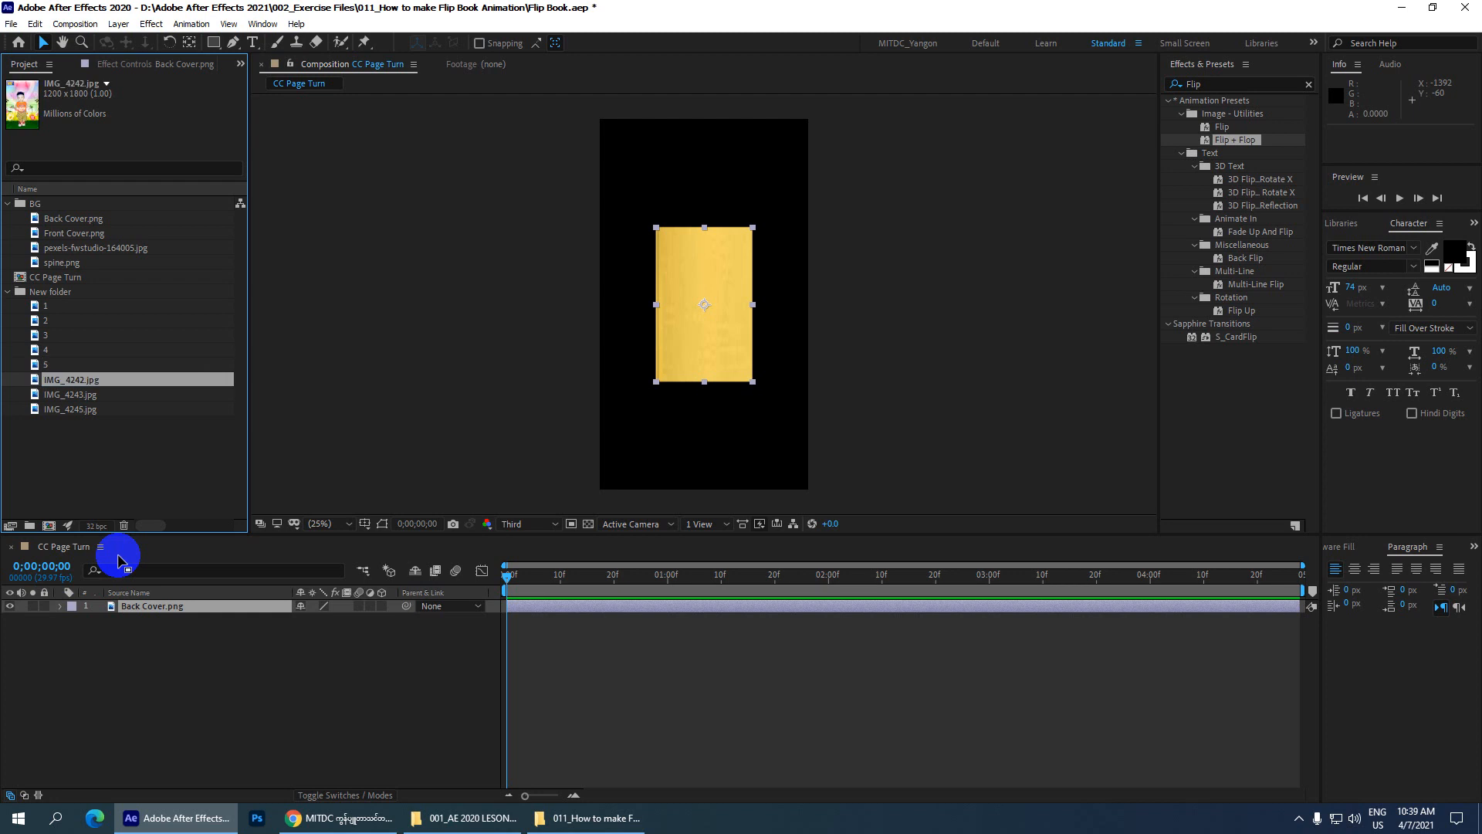
pyautogui.press('Return')
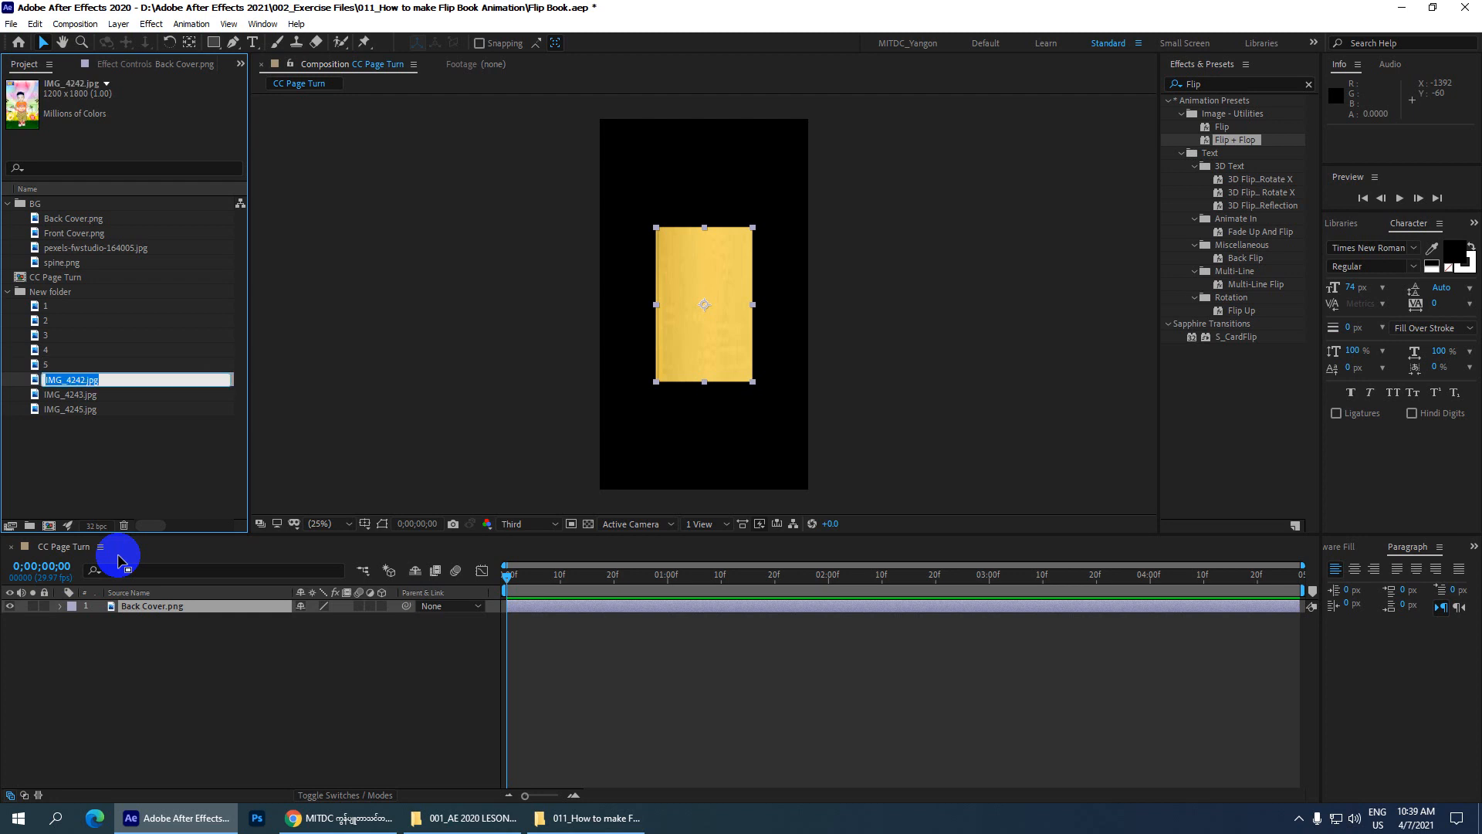
pyautogui.write('6')
pyautogui.press('Return')
# - Rename the footage items IMG_4243.jpg and IMG_4245.jpg in New folder as 7 and 8
pyautogui.press('Down')
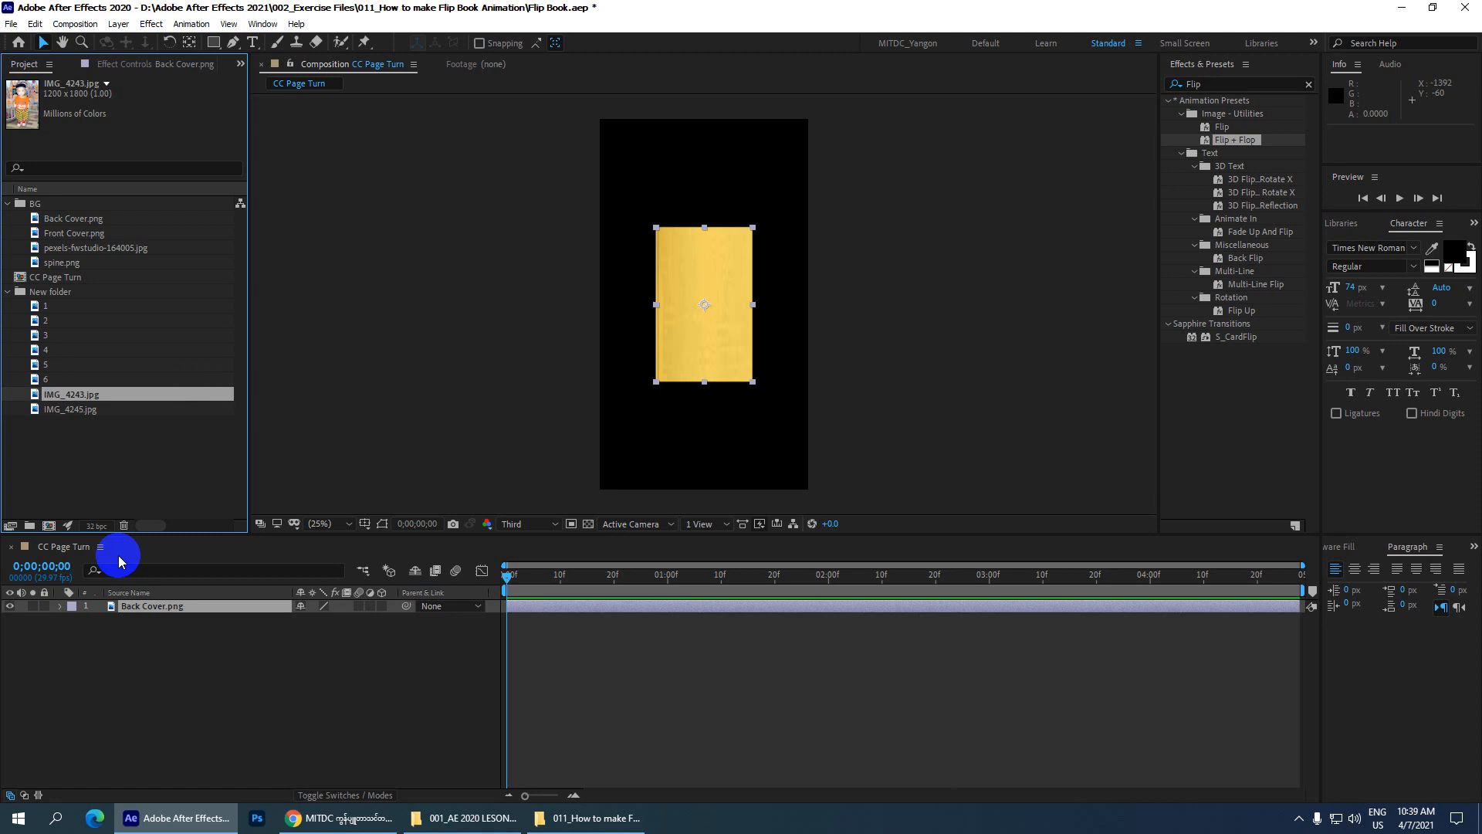
pyautogui.press('Return')
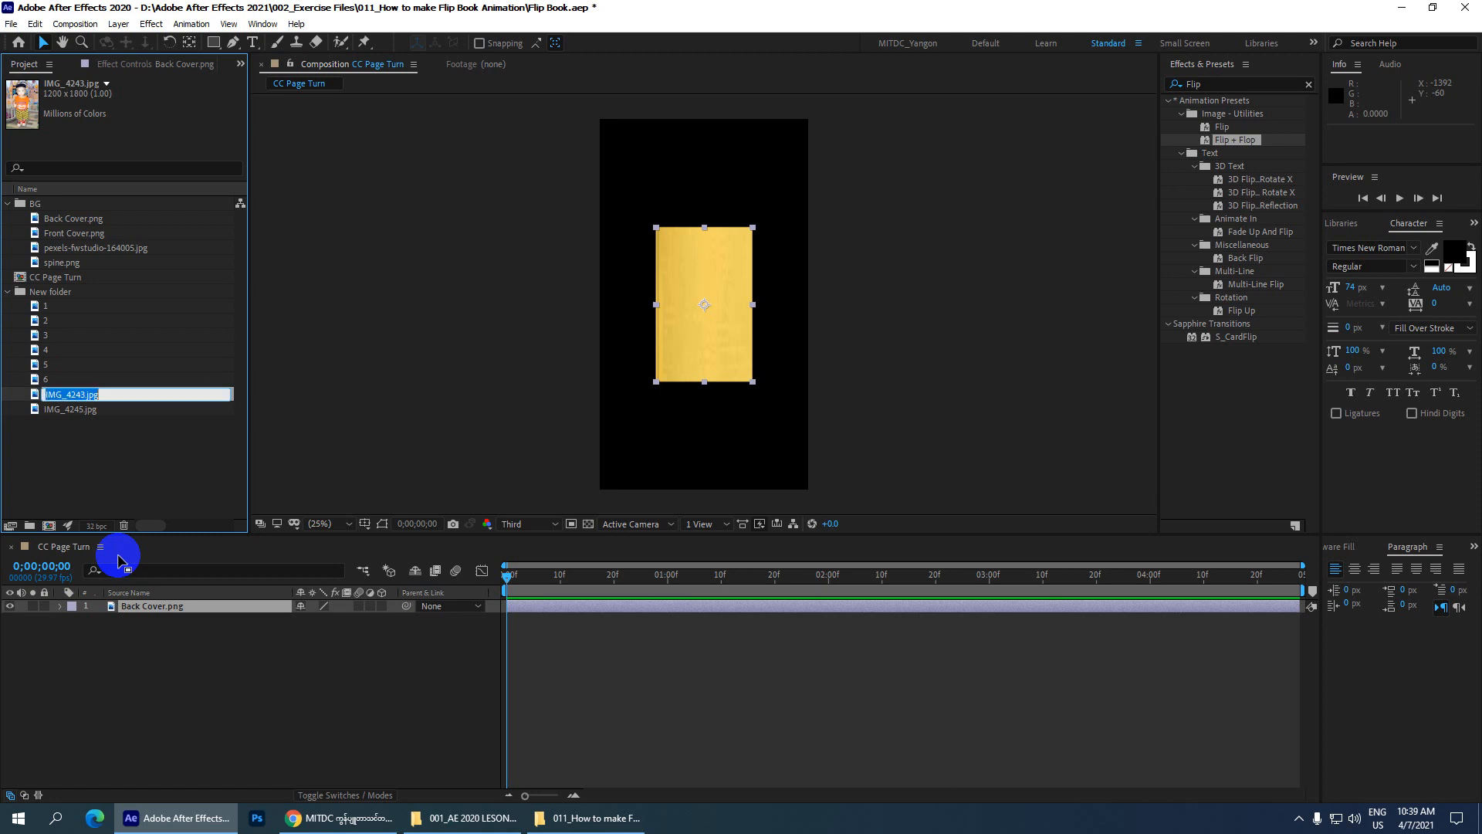
pyautogui.write('7')
pyautogui.press('Return')
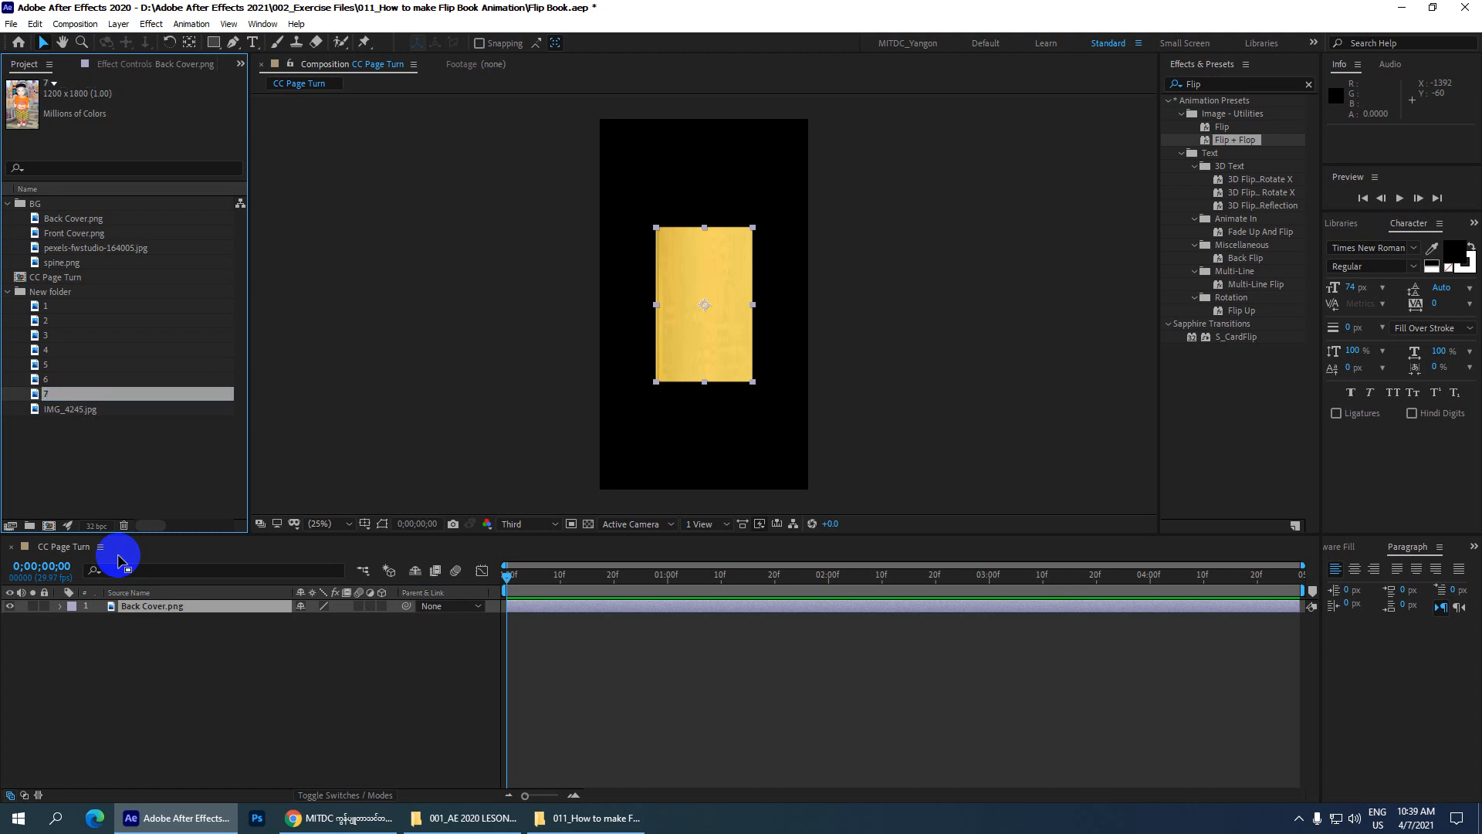
pyautogui.press('Down')
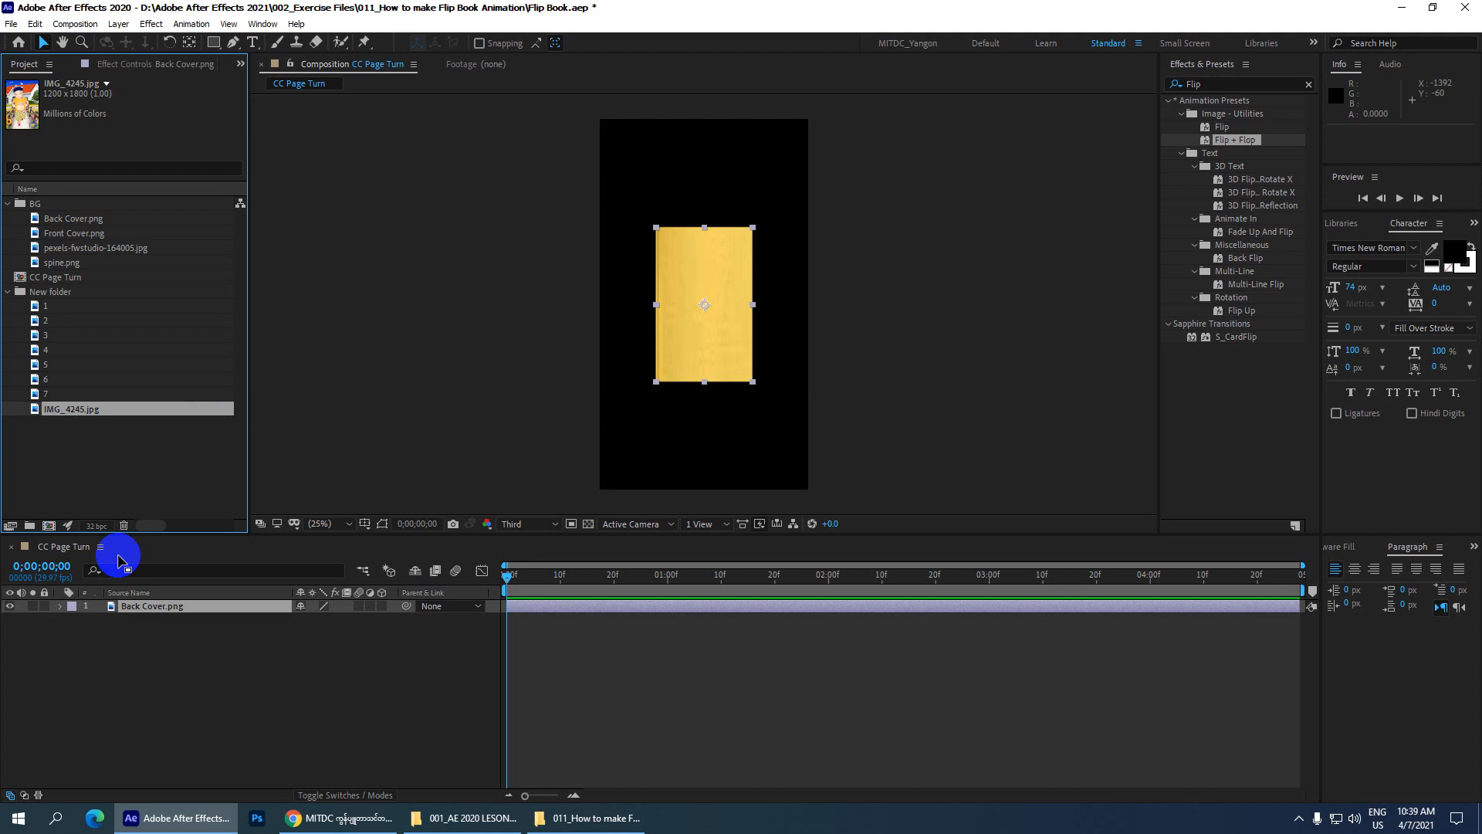
pyautogui.press('Return')
pyautogui.write('8')
pyautogui.press('Return')
# - Add footage items 1 to 8 to the timeline above Back Cover.png and fit all nine layers to the comp height
pyautogui.moveTo(35, 438); pyautogui.dragTo(37, 309)
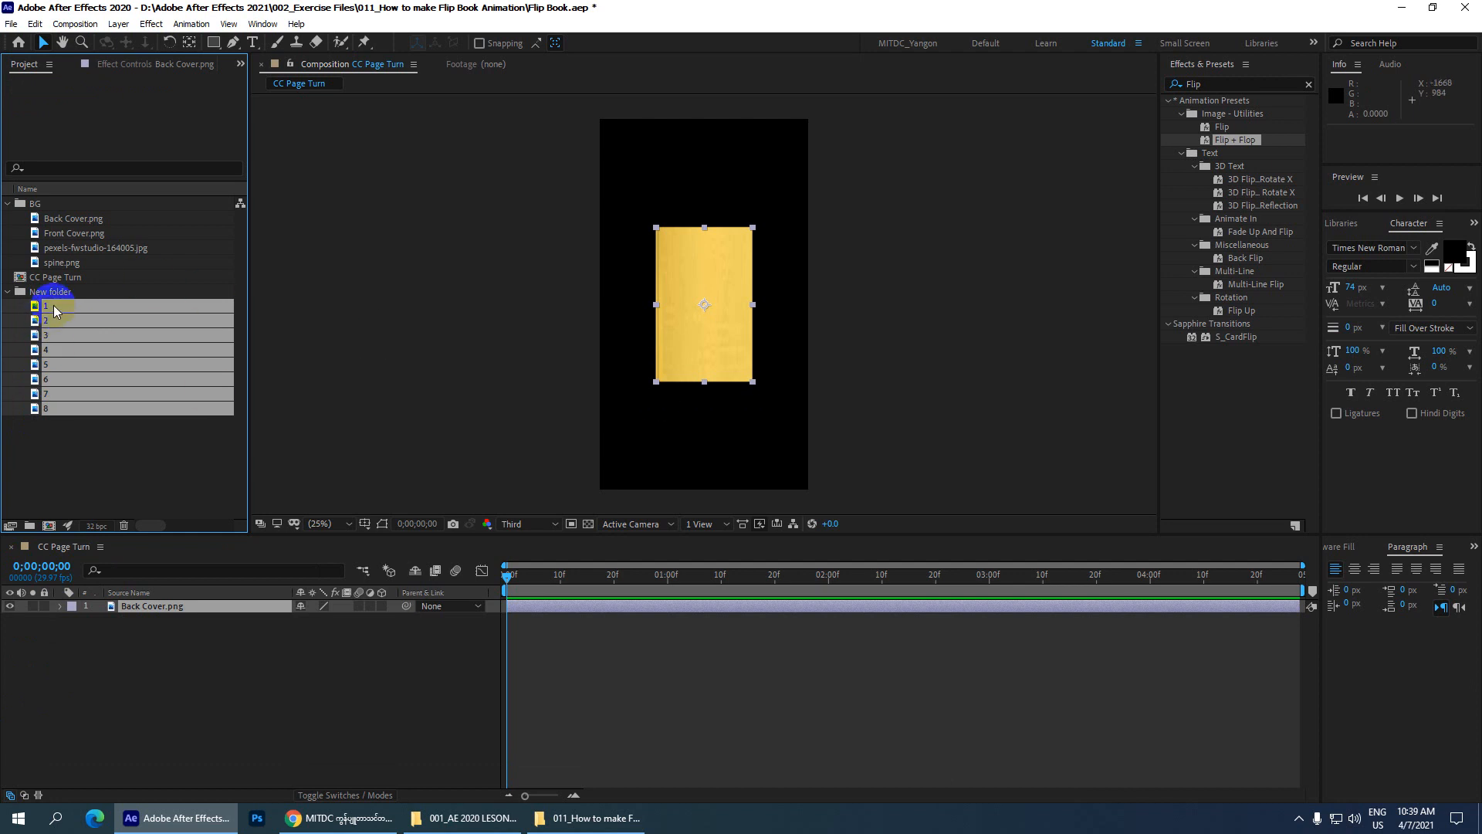
pyautogui.moveTo(53, 306); pyautogui.dragTo(137, 580)
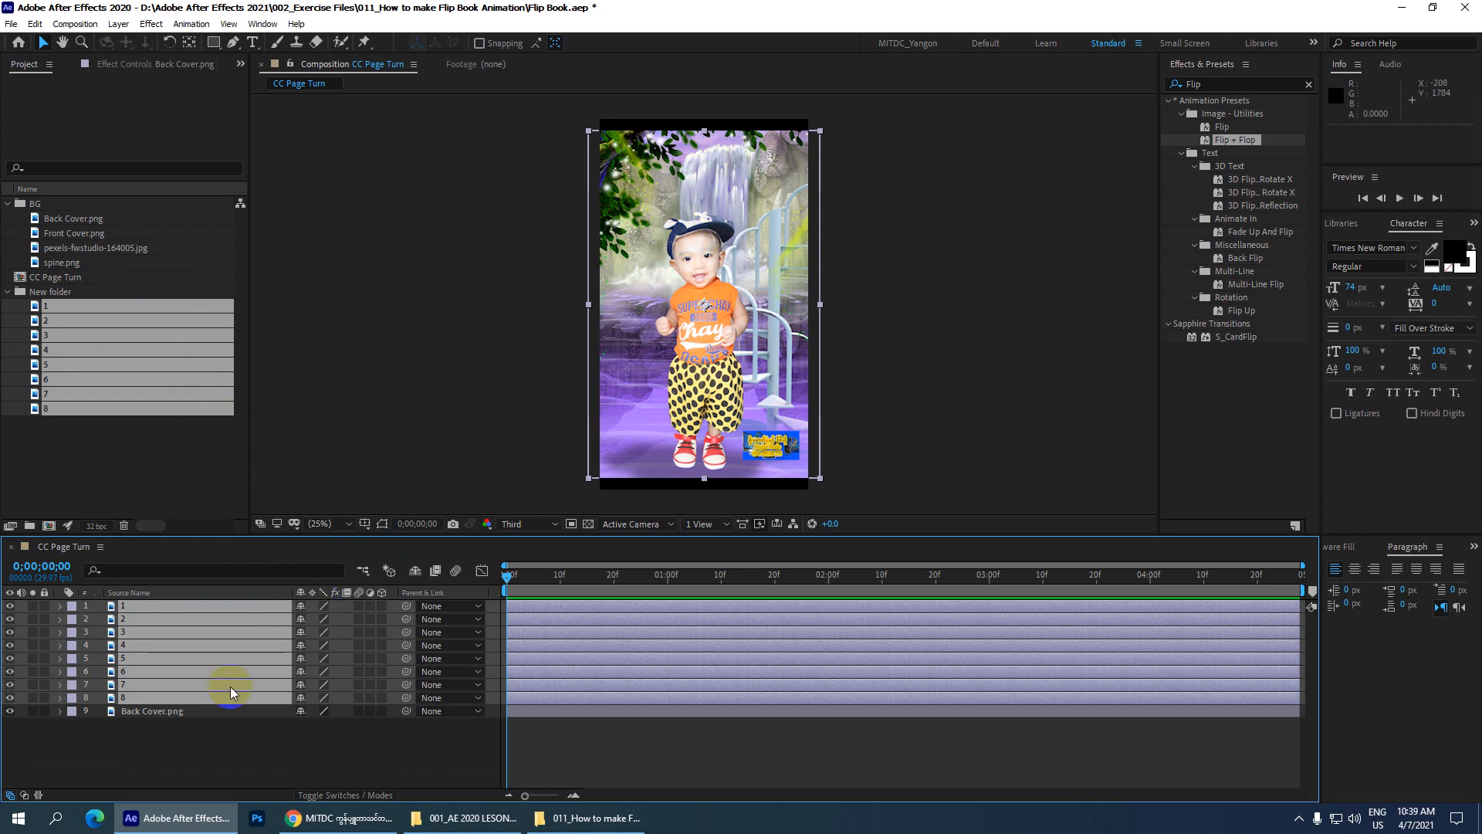
pyautogui.moveTo(155, 739); pyautogui.dragTo(171, 610)
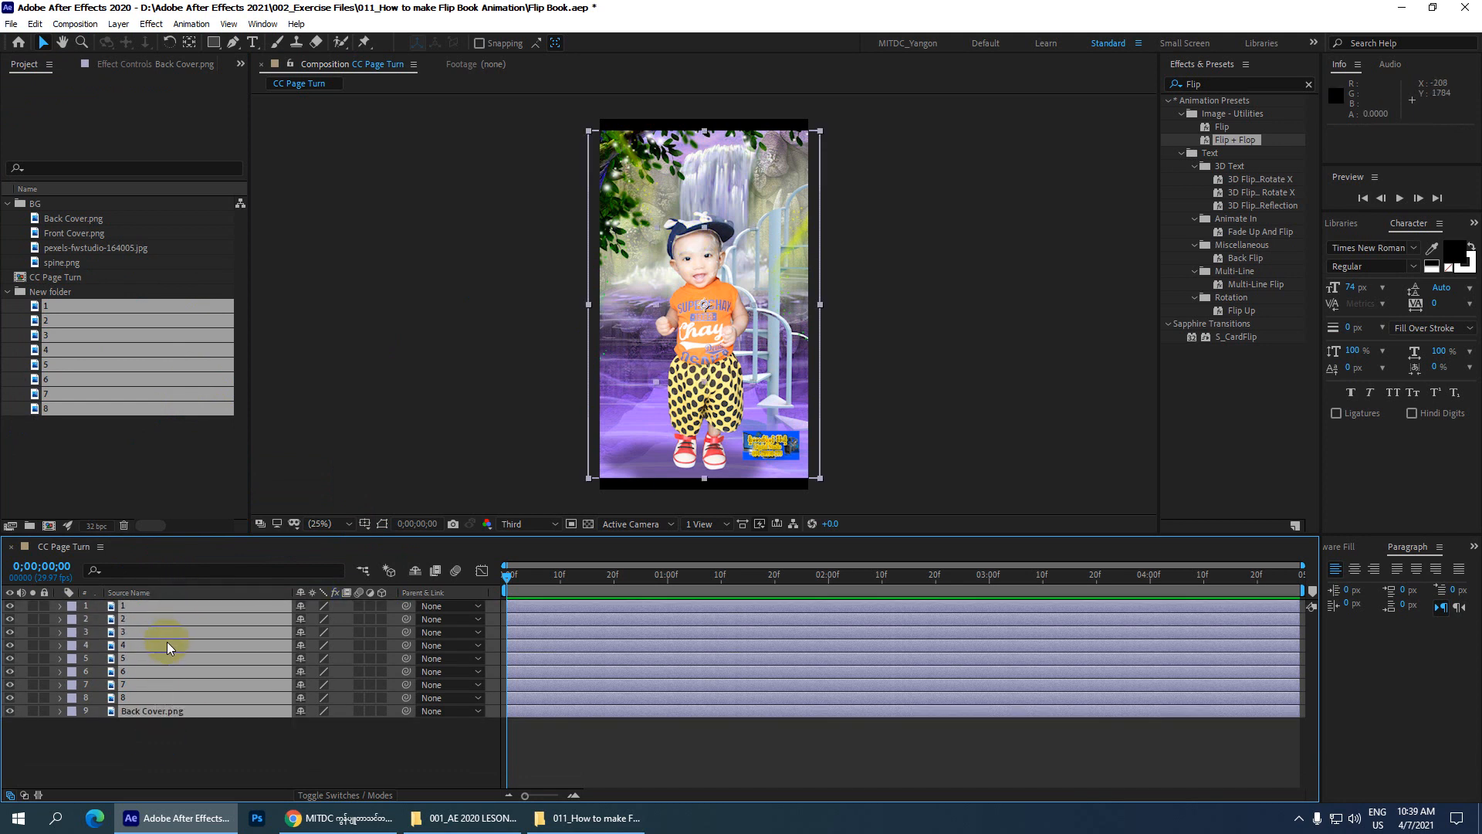
pyautogui.rightClick(158, 612)
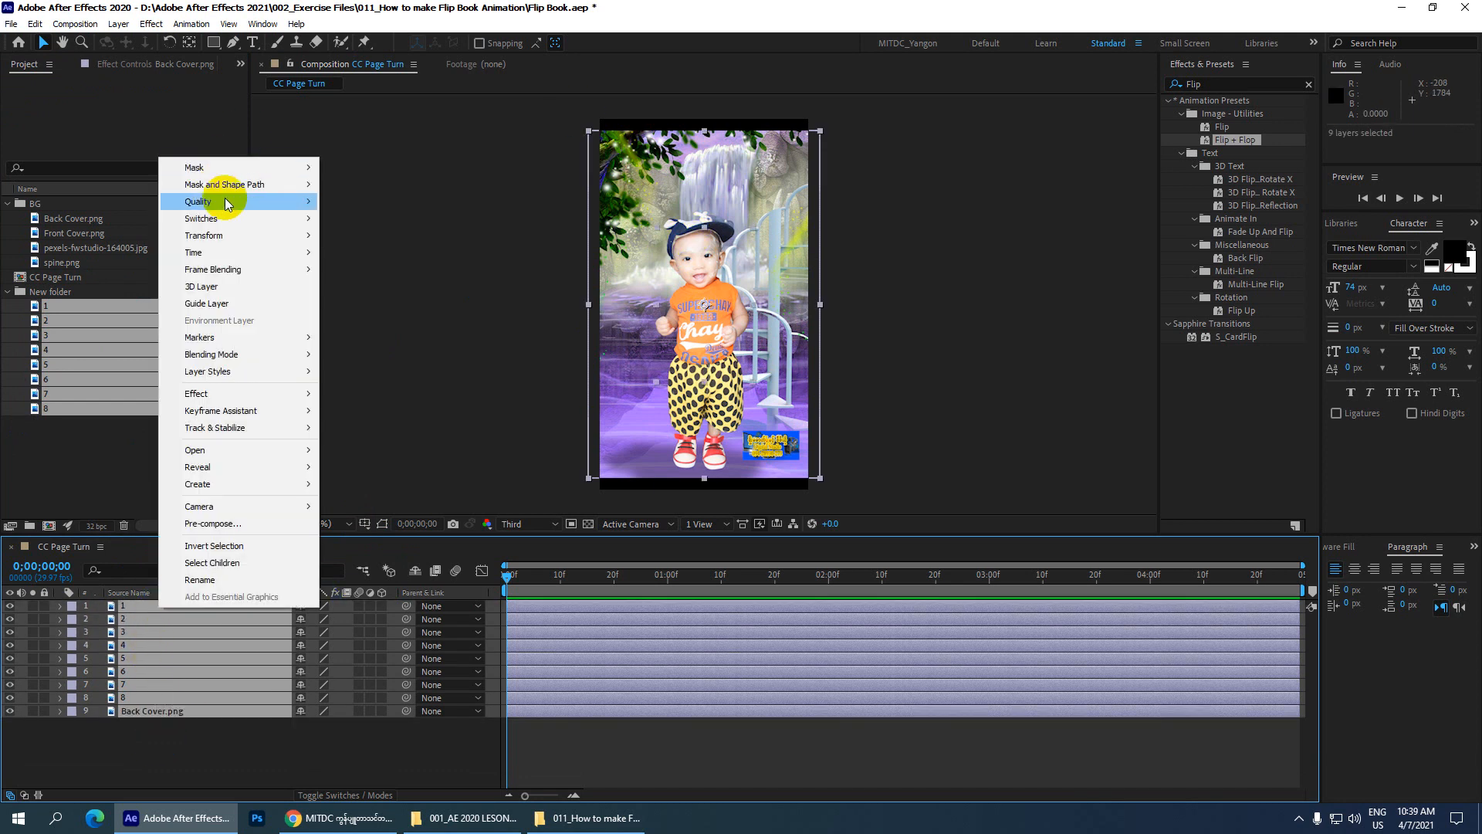
pyautogui.moveTo(279, 239)
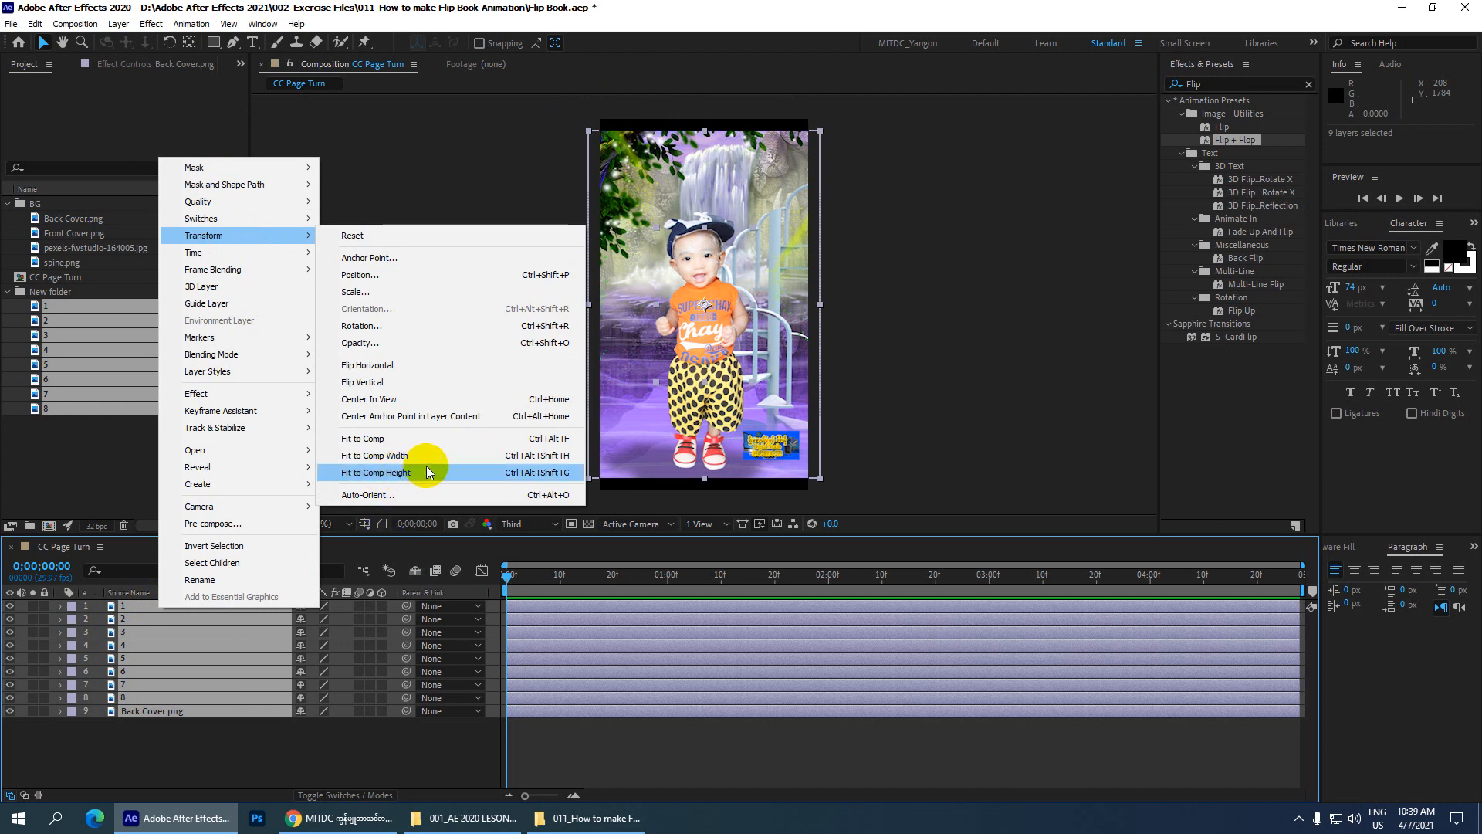
pyautogui.click(509, 472)
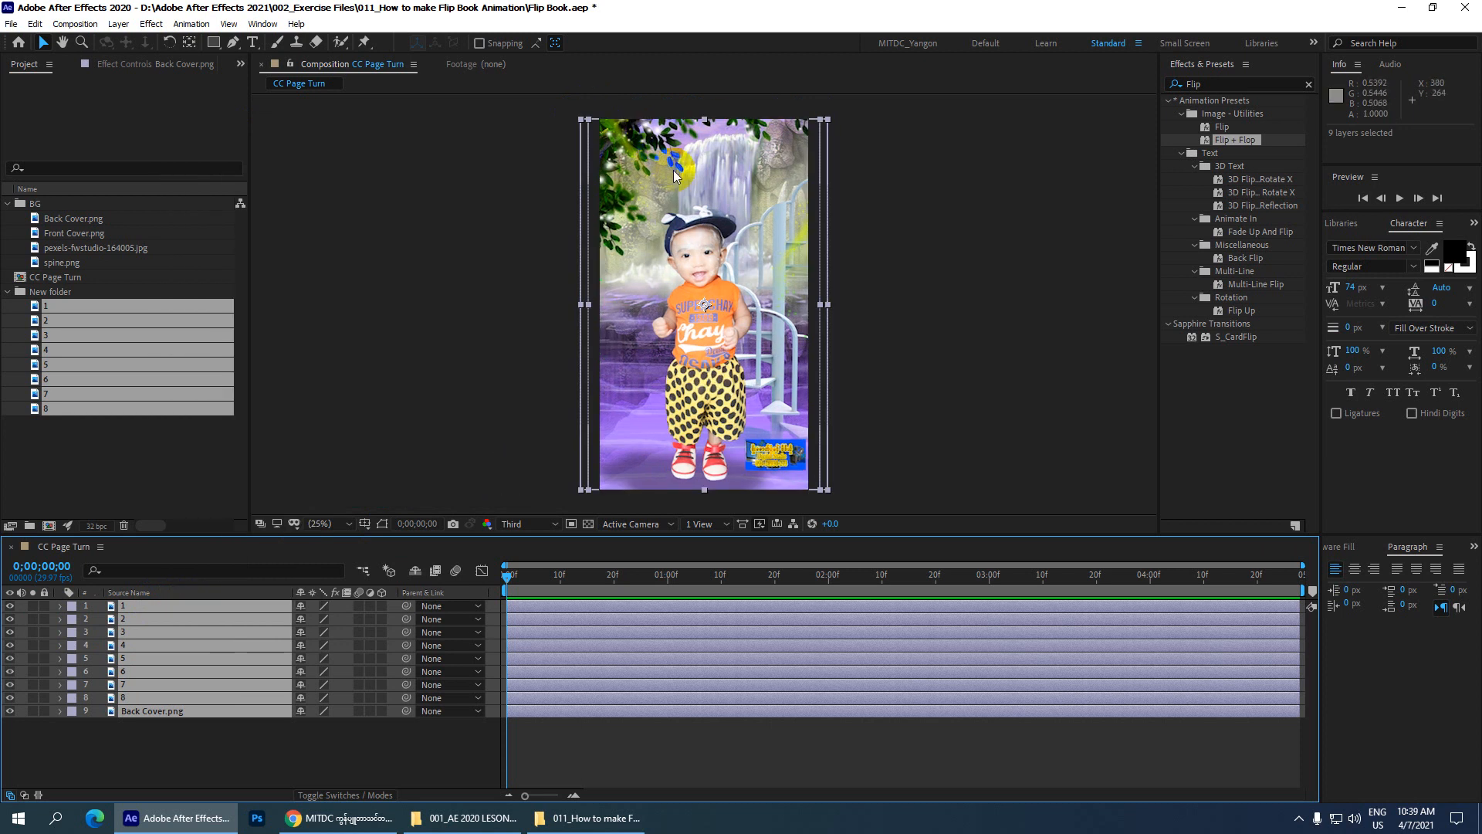
# - Deselect the layers, hide and show photo layers 1 to 8 as a check, and save the project
pyautogui.click(174, 776)
pyautogui.moveTo(9, 606); pyautogui.dragTo(10, 697)
pyautogui.moveTo(9, 606); pyautogui.dragTo(13, 703)
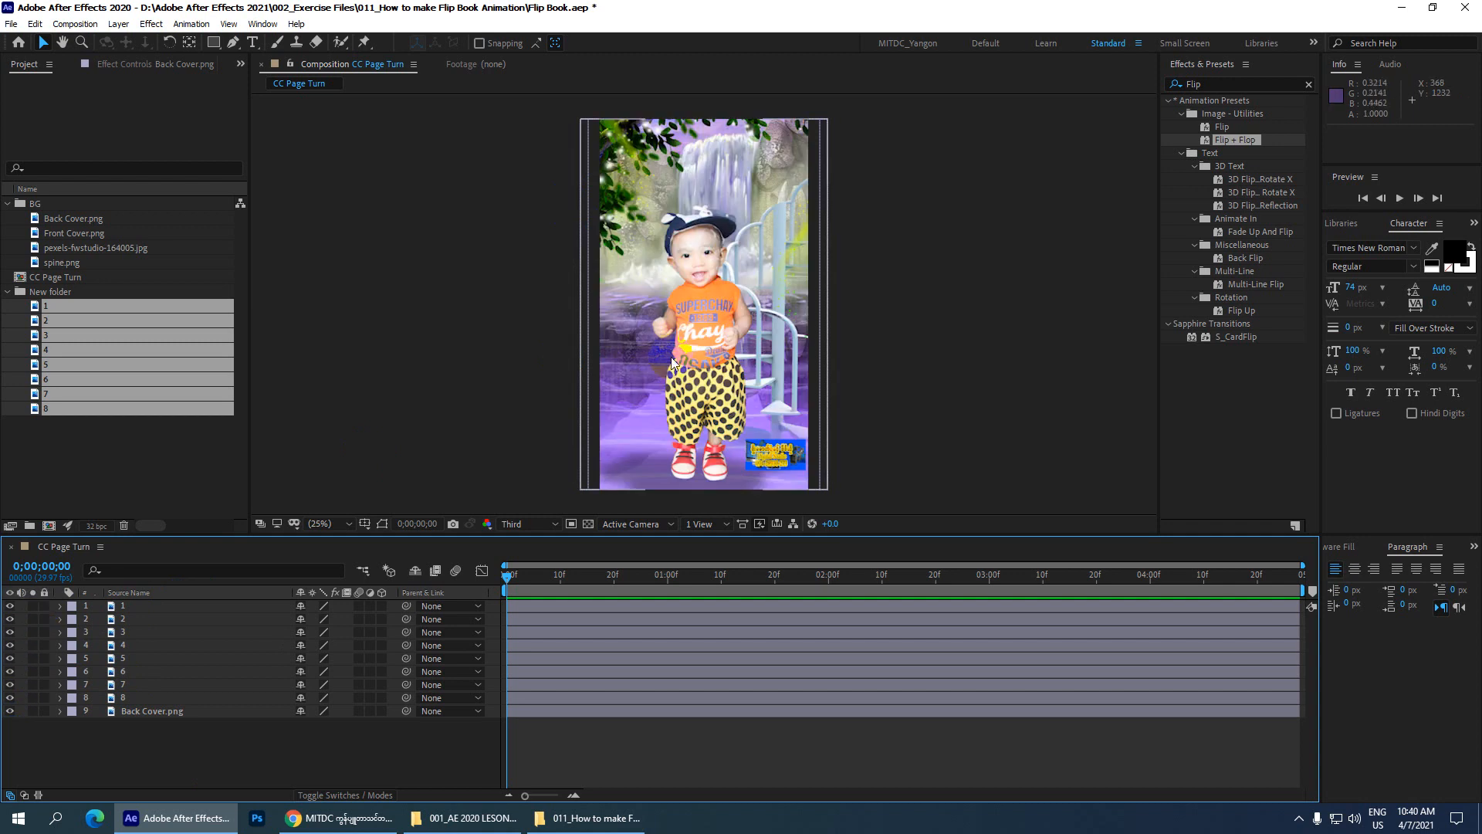
pyautogui.hotkey('ctrl', 's')
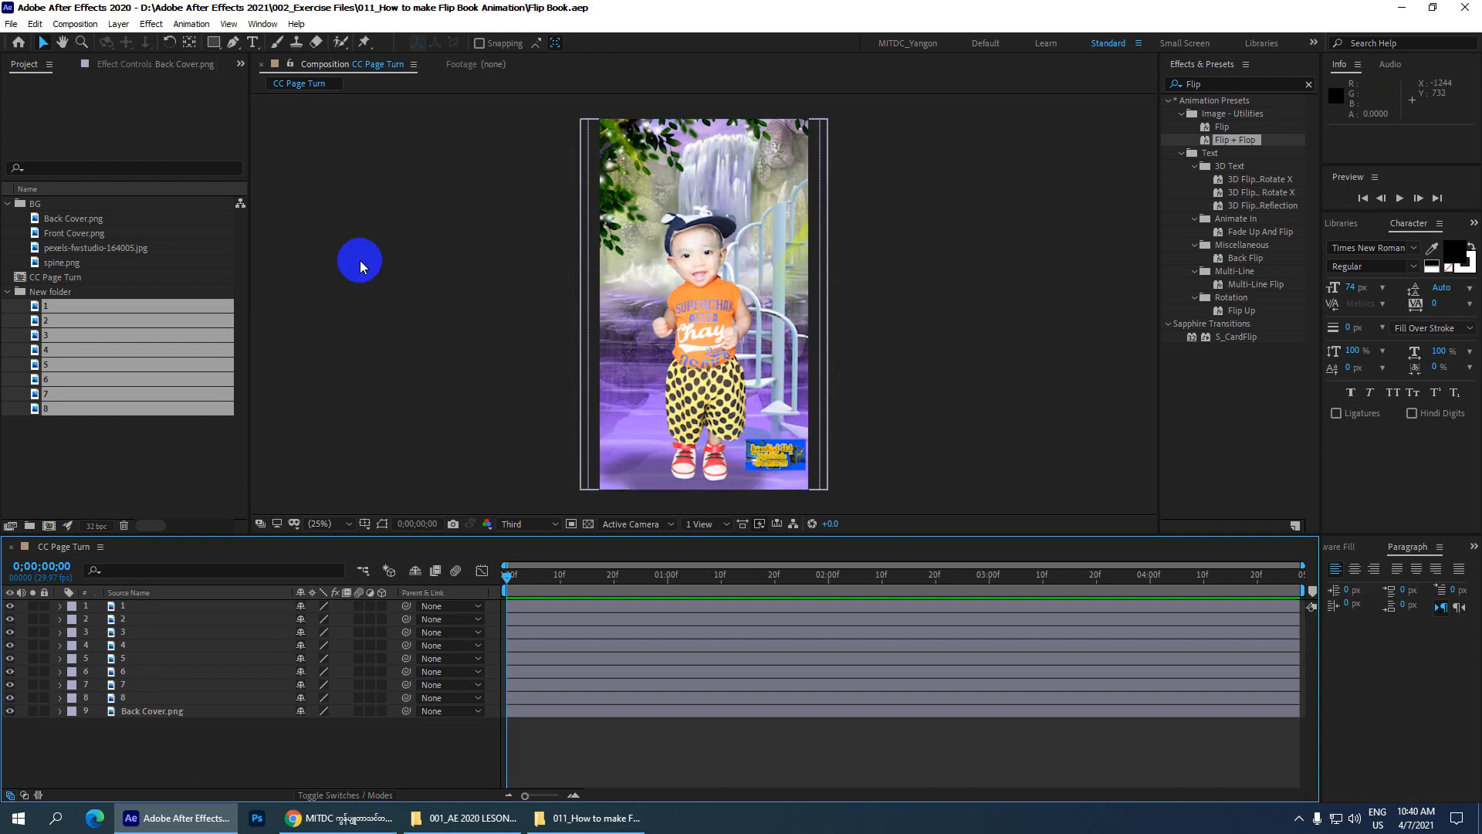
# - Select layer 1 and briefly hide and show it to view the photo underneath
pyautogui.click(124, 607)
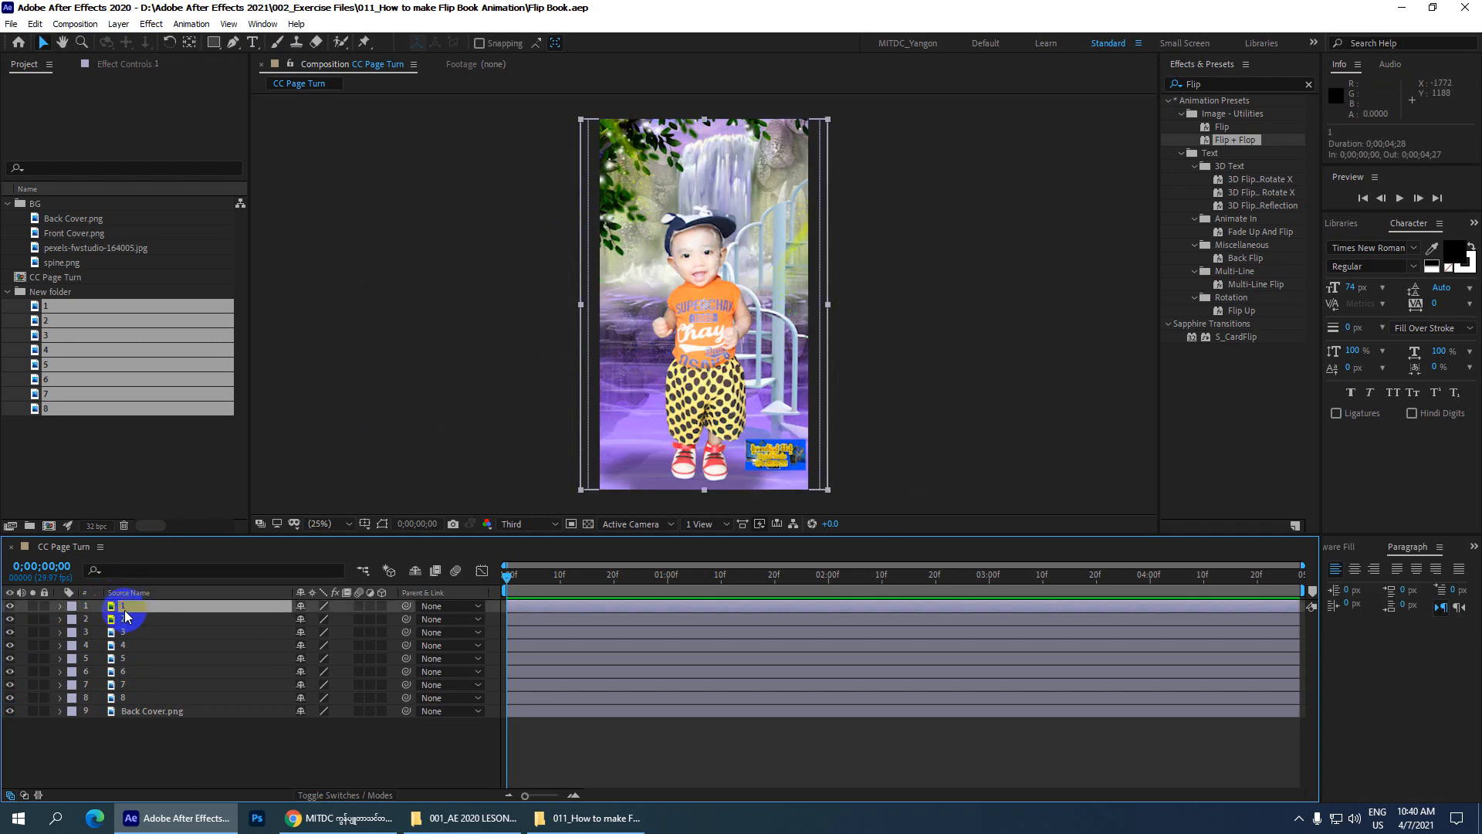
pyautogui.click(10, 607)
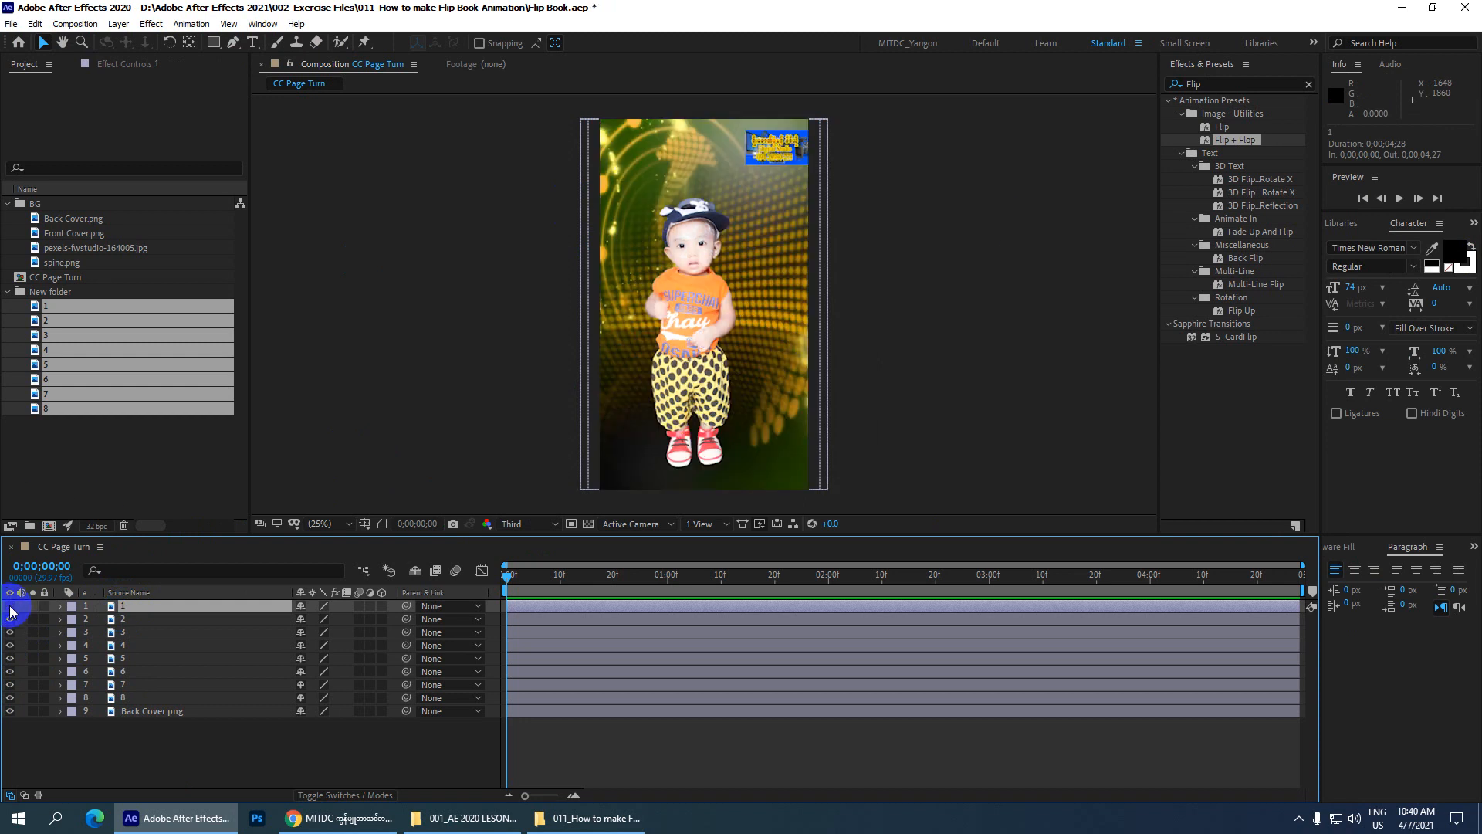
pyautogui.click(10, 606)
pyautogui.scroll(1, 743, 232)
pyautogui.scroll(-1, 747, 230)
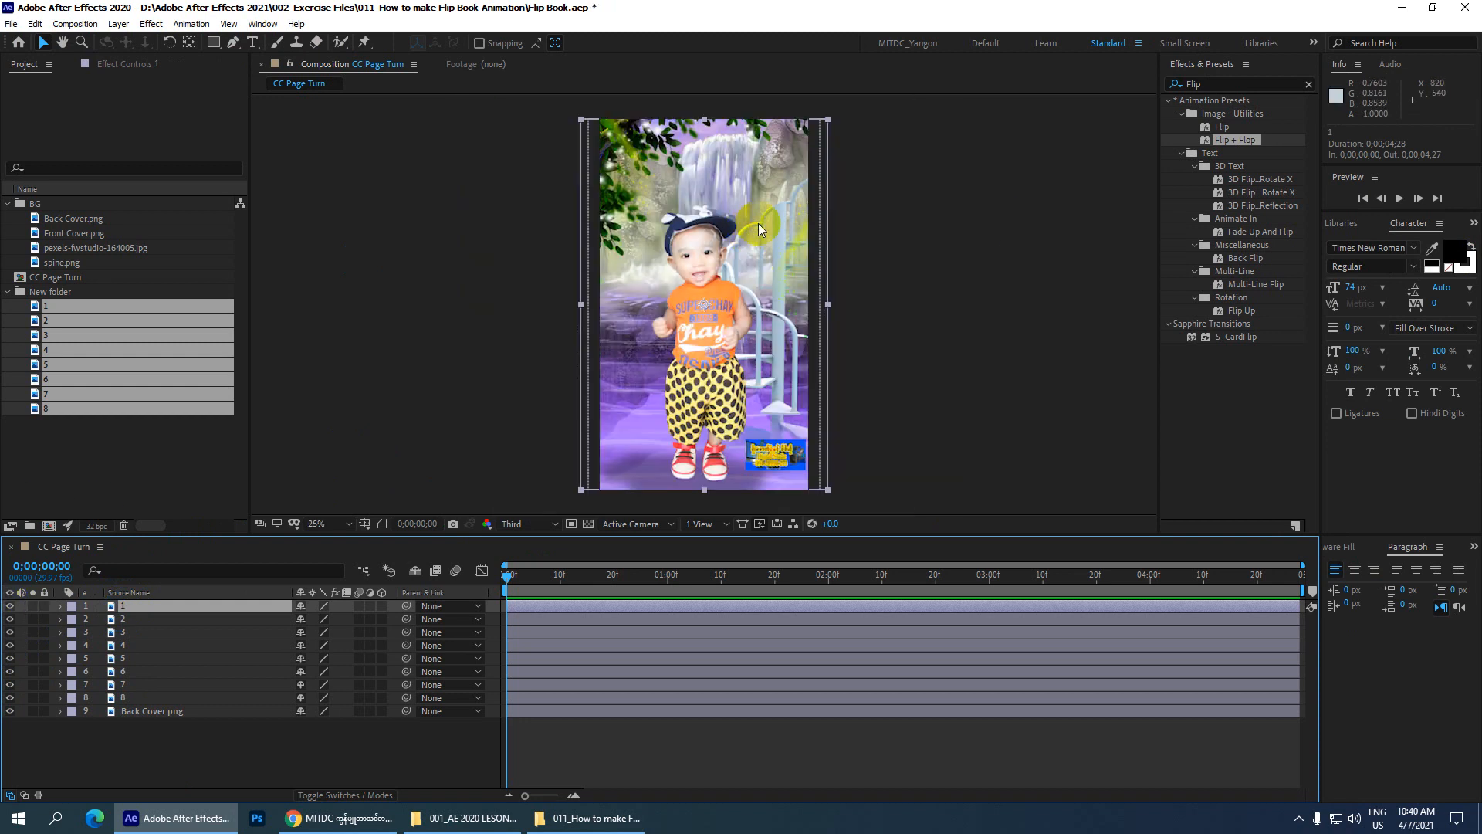
# - Find the CC Page Turn effect and apply it to layer 1
pyautogui.click(1214, 86)
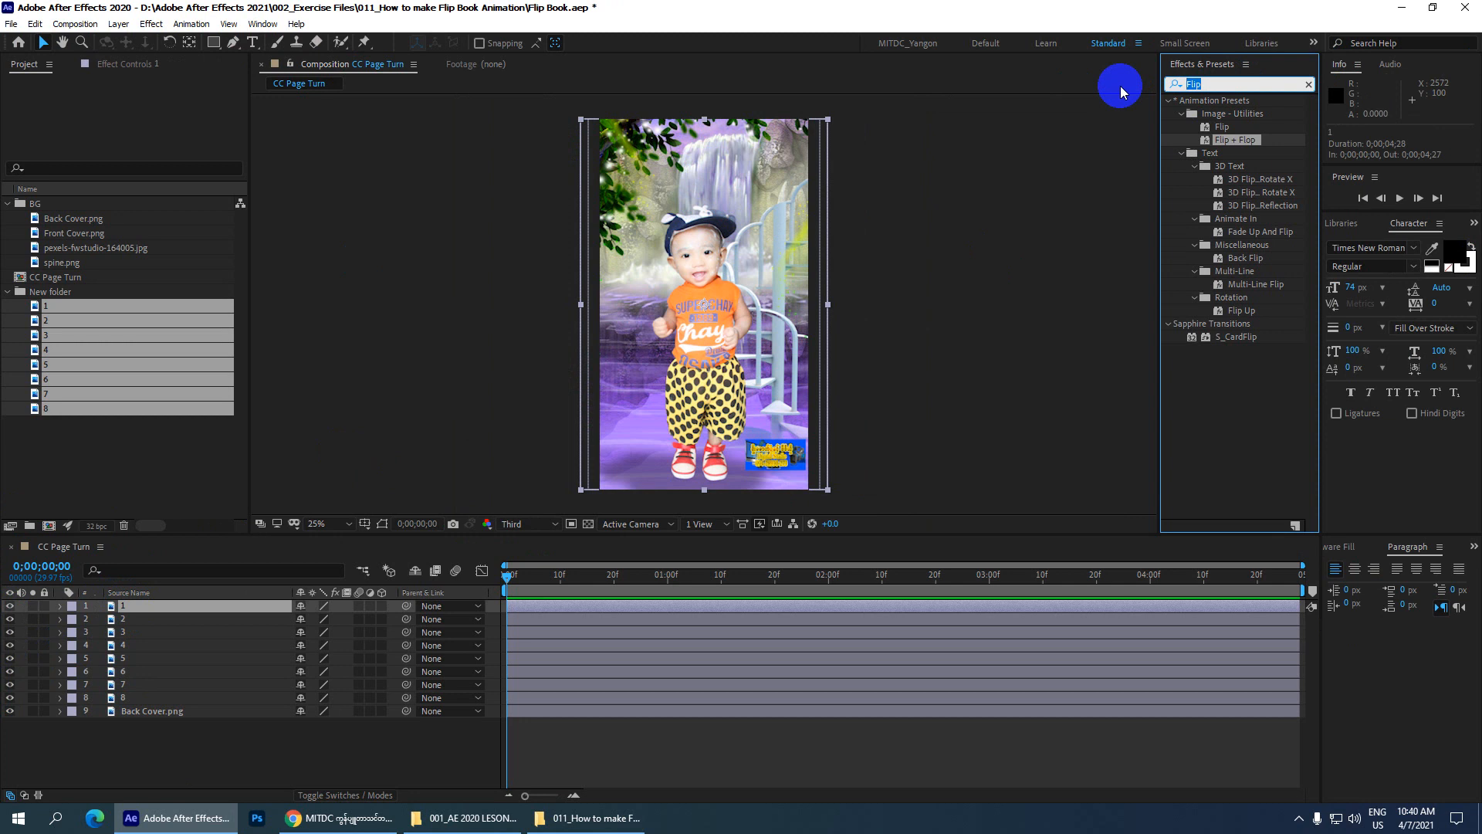
pyautogui.write('CC Pa')
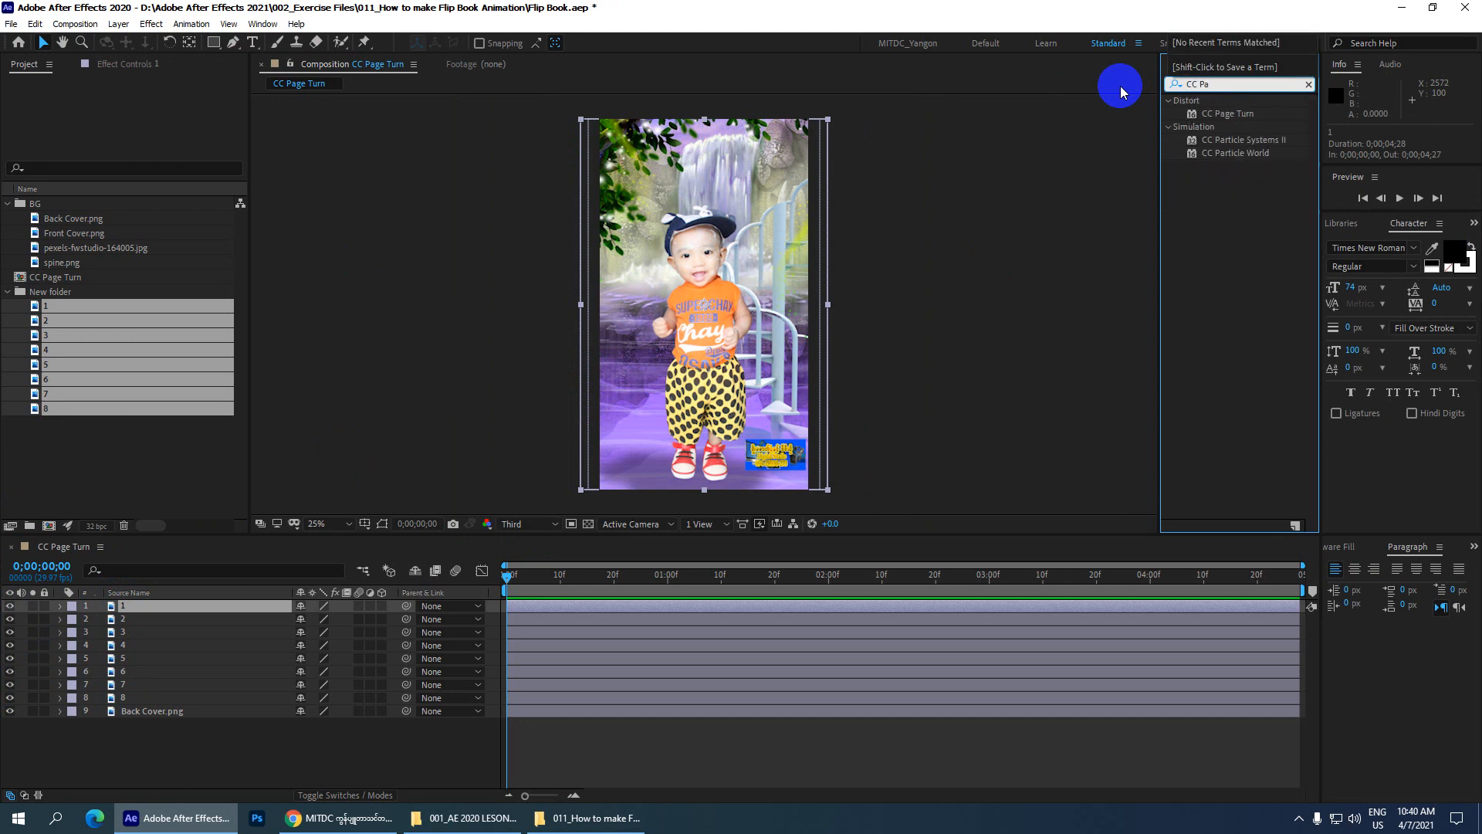
pyautogui.click(1226, 117)
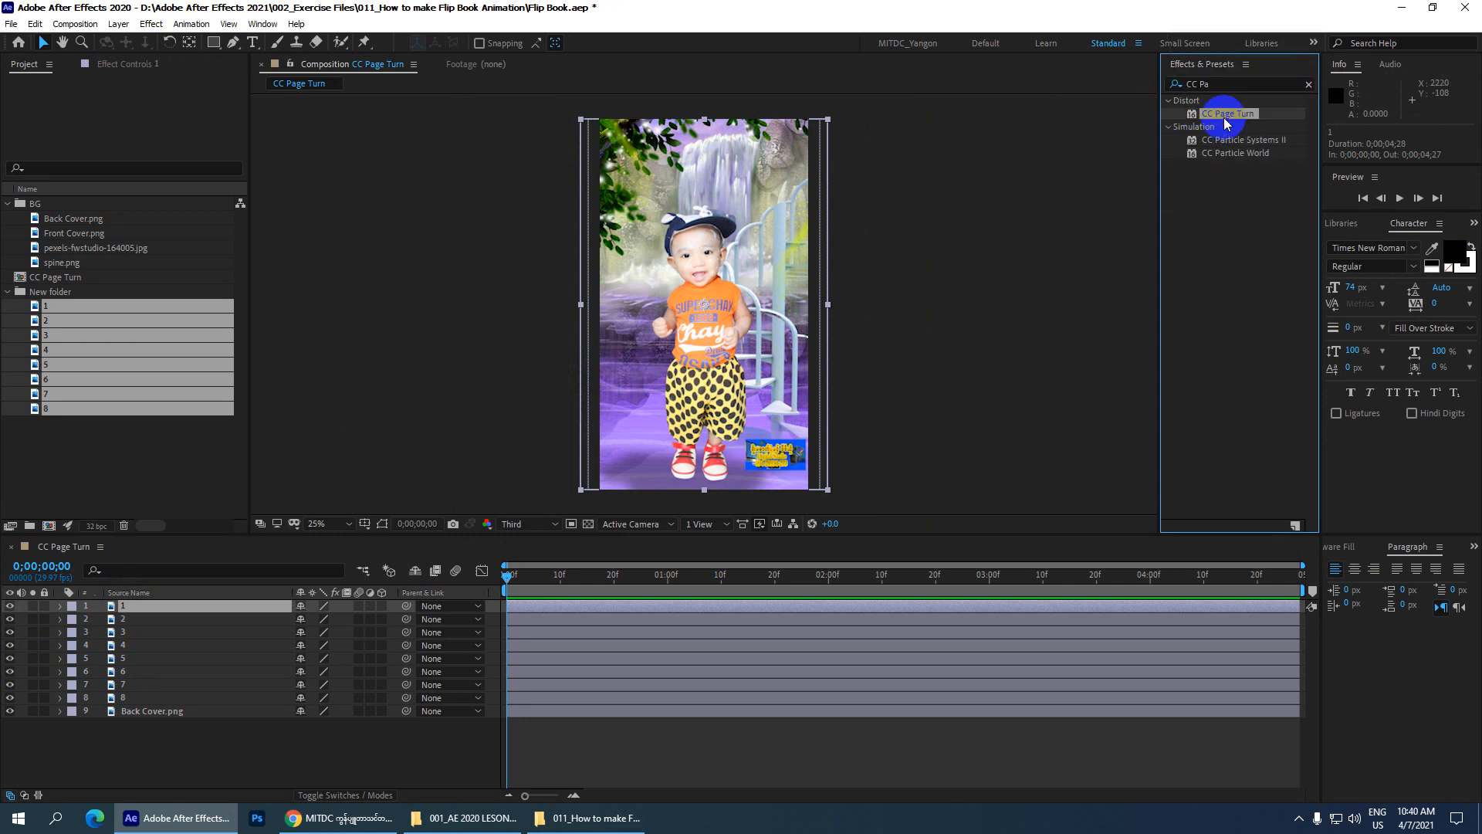
pyautogui.moveTo(1233, 116); pyautogui.dragTo(200, 610)
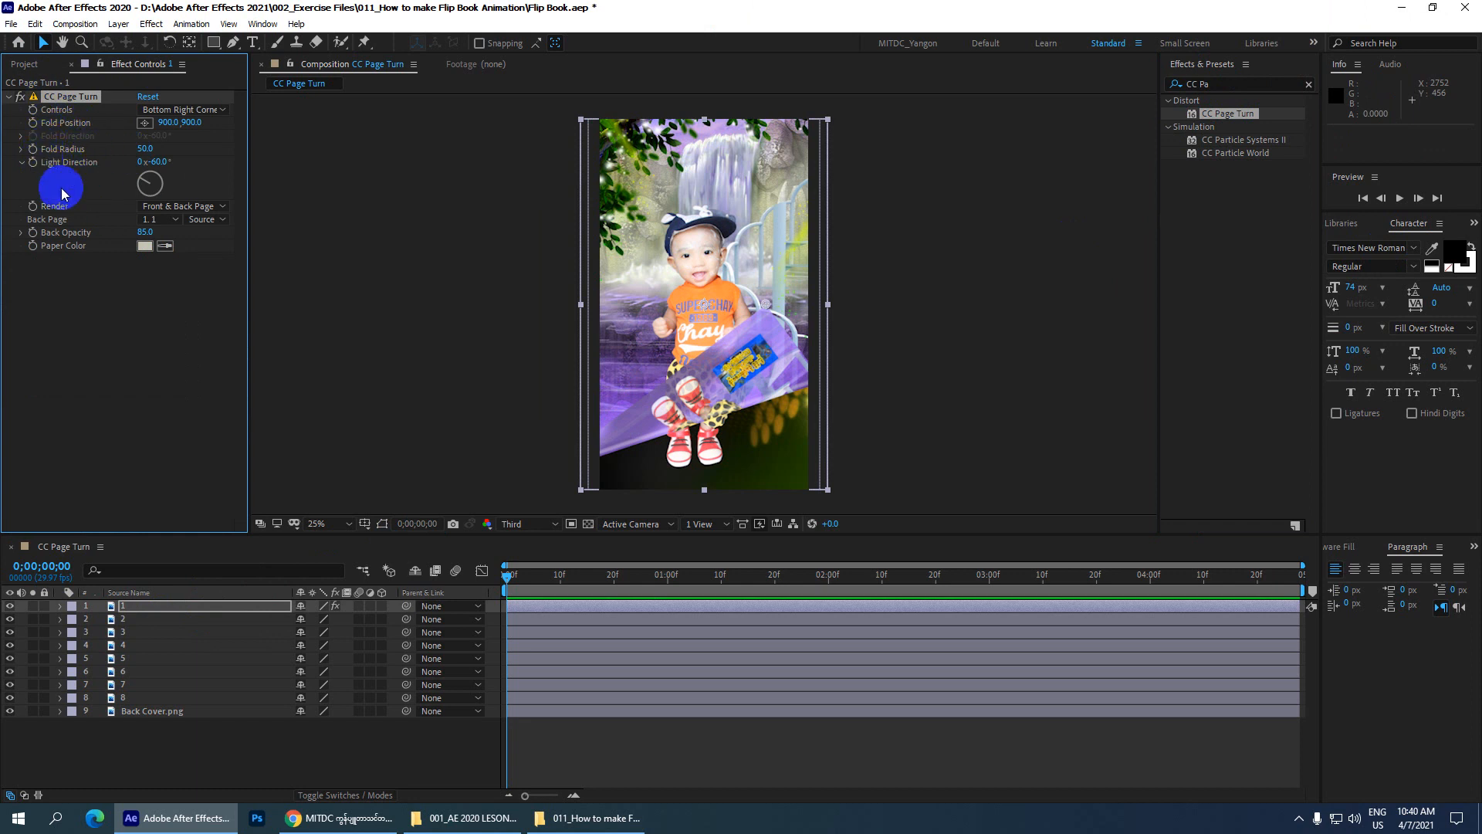
# - Set the Fold Radius of layer 1's CC Page Turn effect to 300
pyautogui.click(144, 148)
pyautogui.write('300')
pyautogui.press('Return')
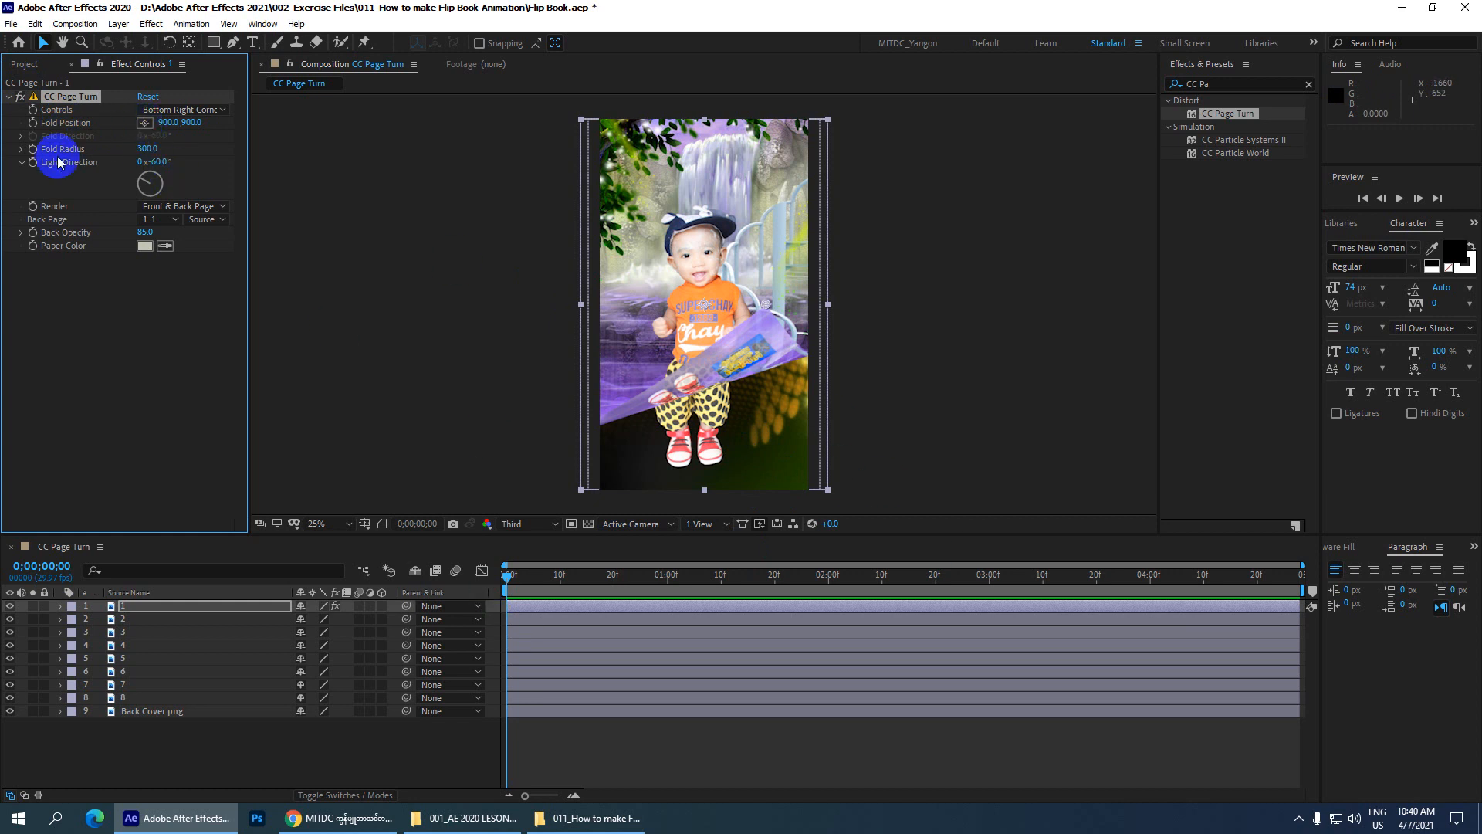
# - Place the Fold Position just outside the page's lower-right corner at about 1301, 1845 and keyframe it at 0;00;00;00
pyautogui.click(144, 123)
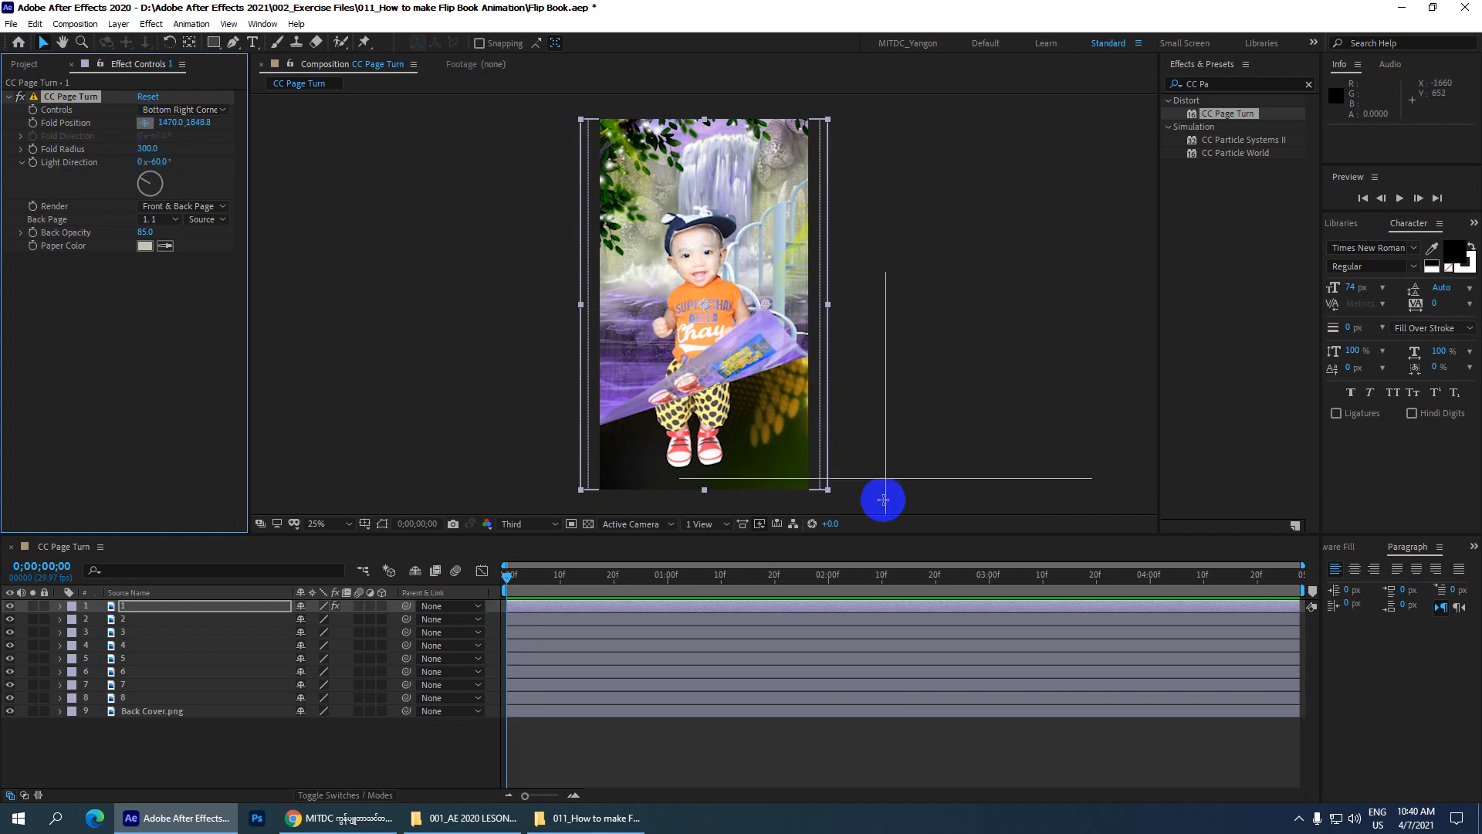
pyautogui.click(849, 501)
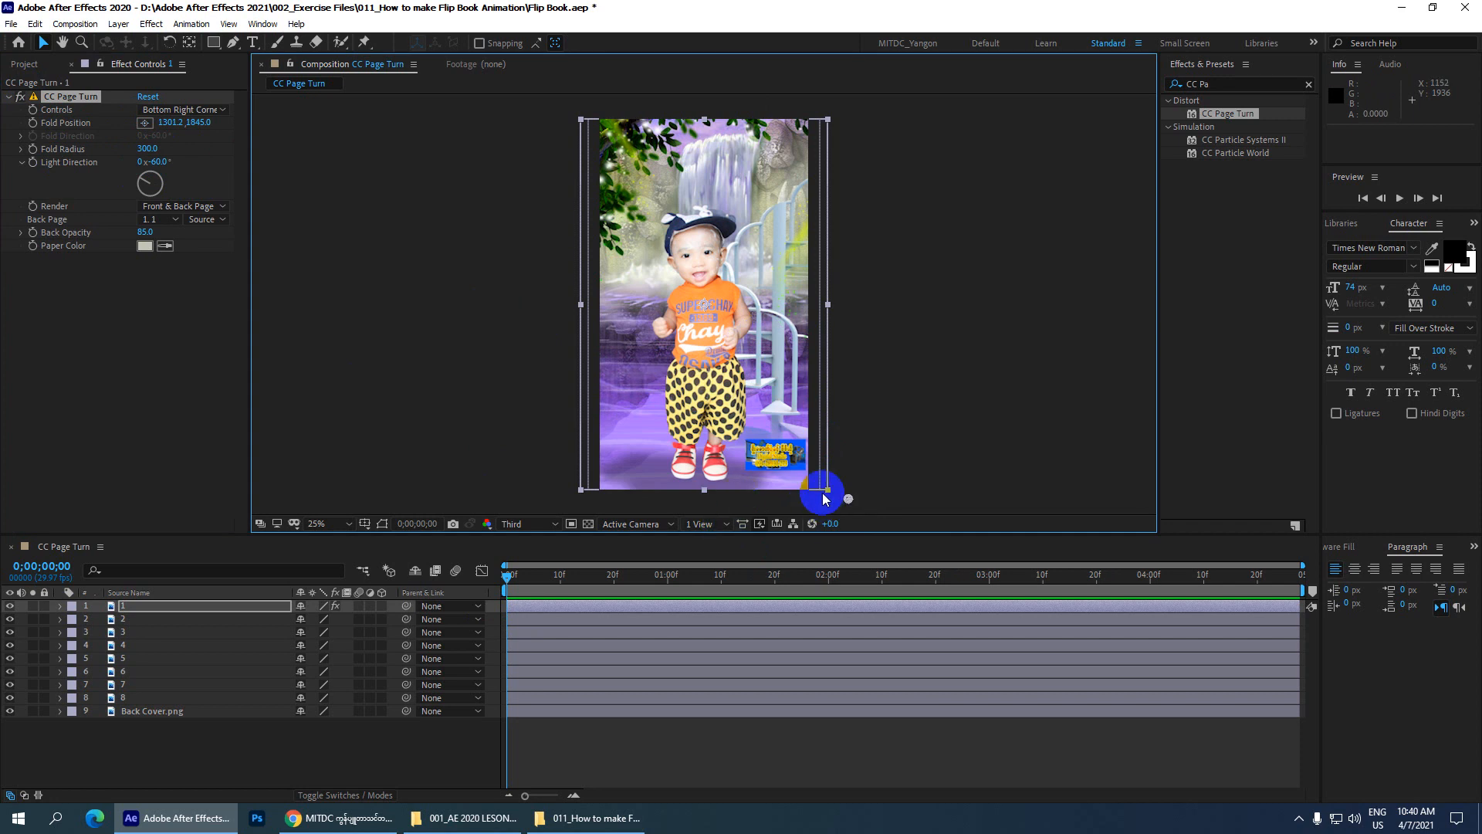
pyautogui.click(32, 124)
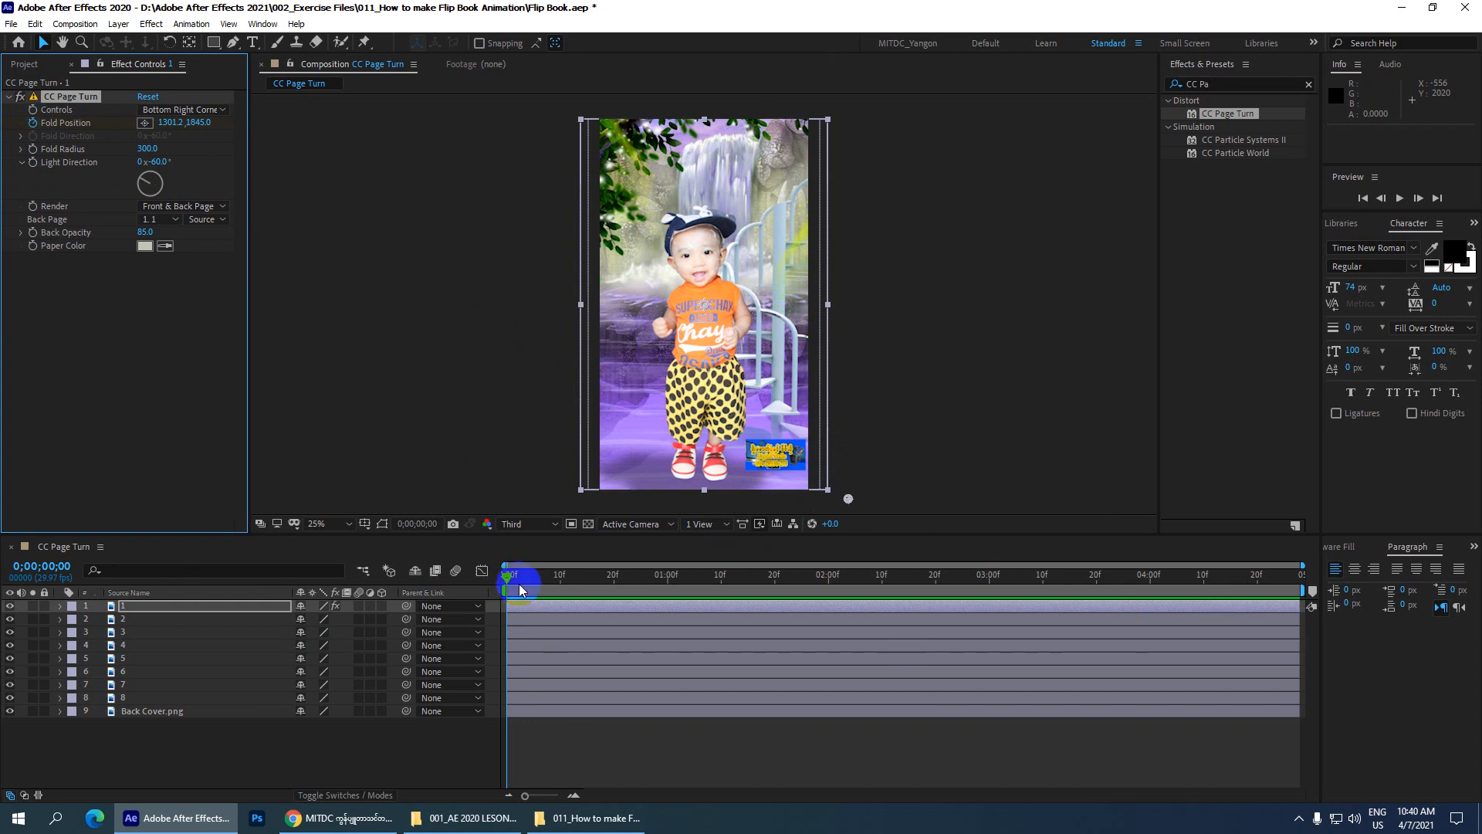
# - At 0;00;01;00, move layer 1's Fold Position horizontally past the page's left edge to about -727, 1845
pyautogui.click(43, 567)
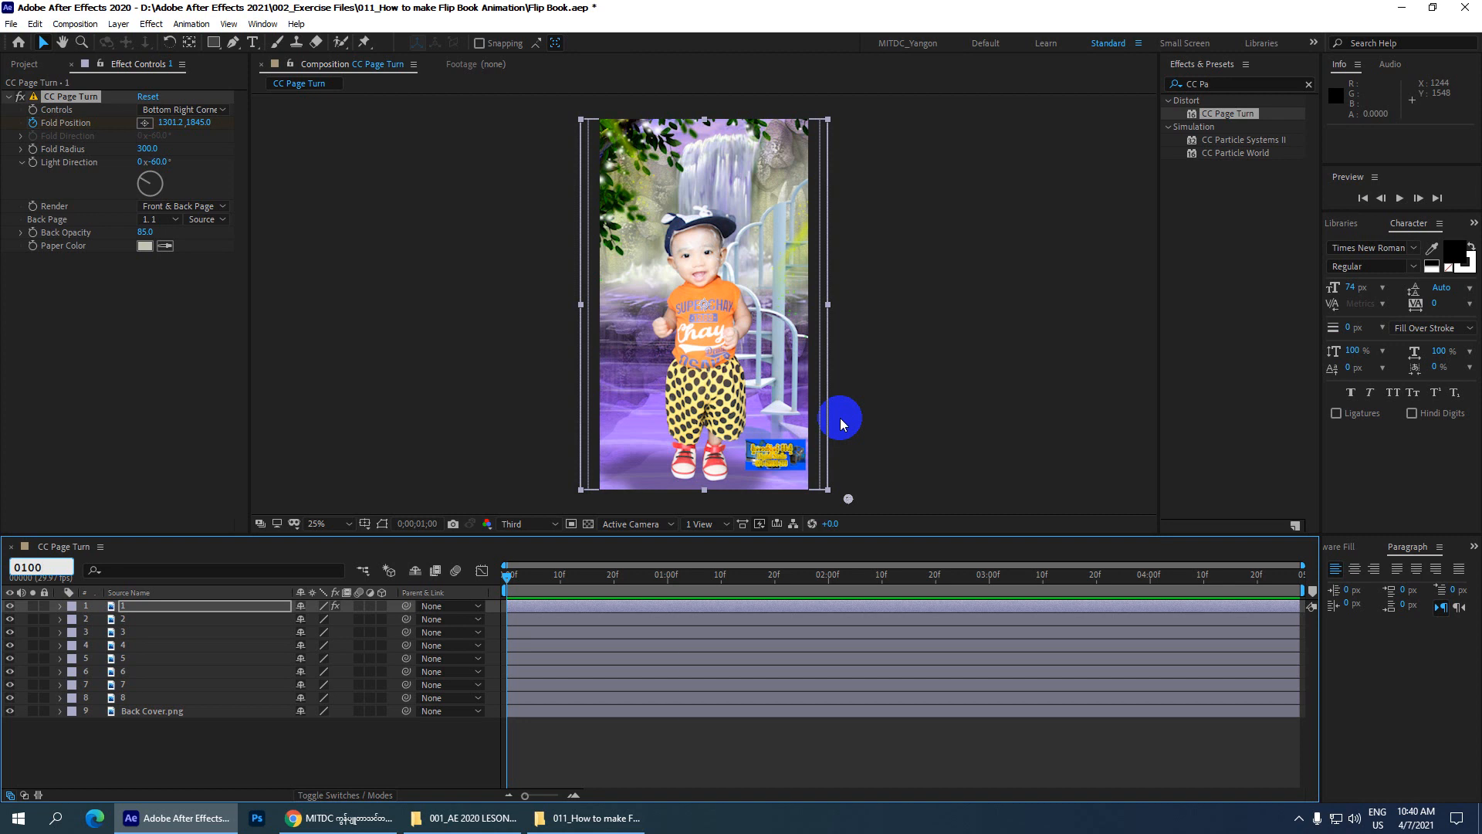
pyautogui.press('Return')
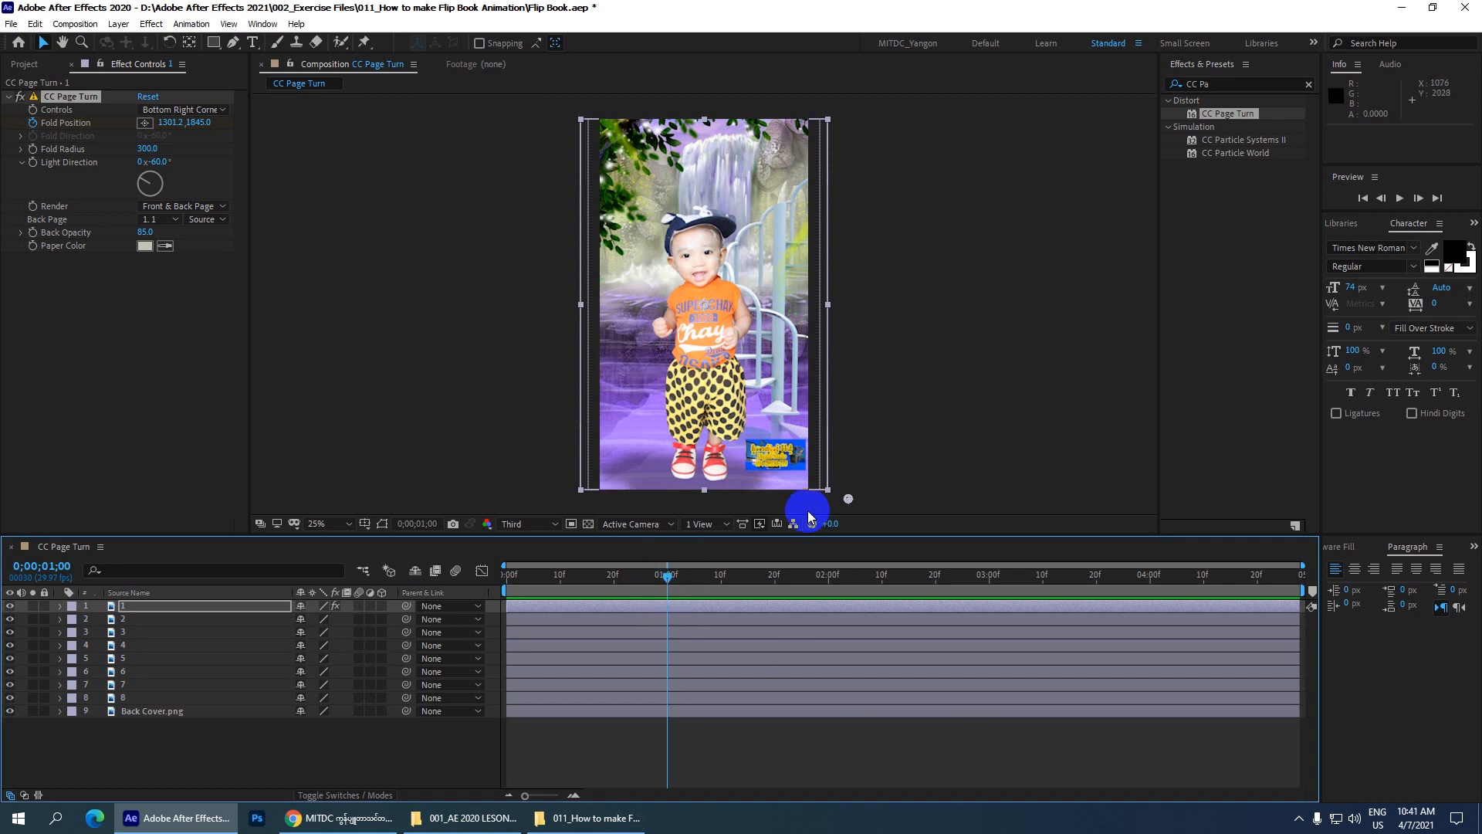
pyautogui.moveTo(849, 503); pyautogui.dragTo(645, 498)
pyautogui.moveTo(648, 438); pyautogui.dragTo(431, 465)
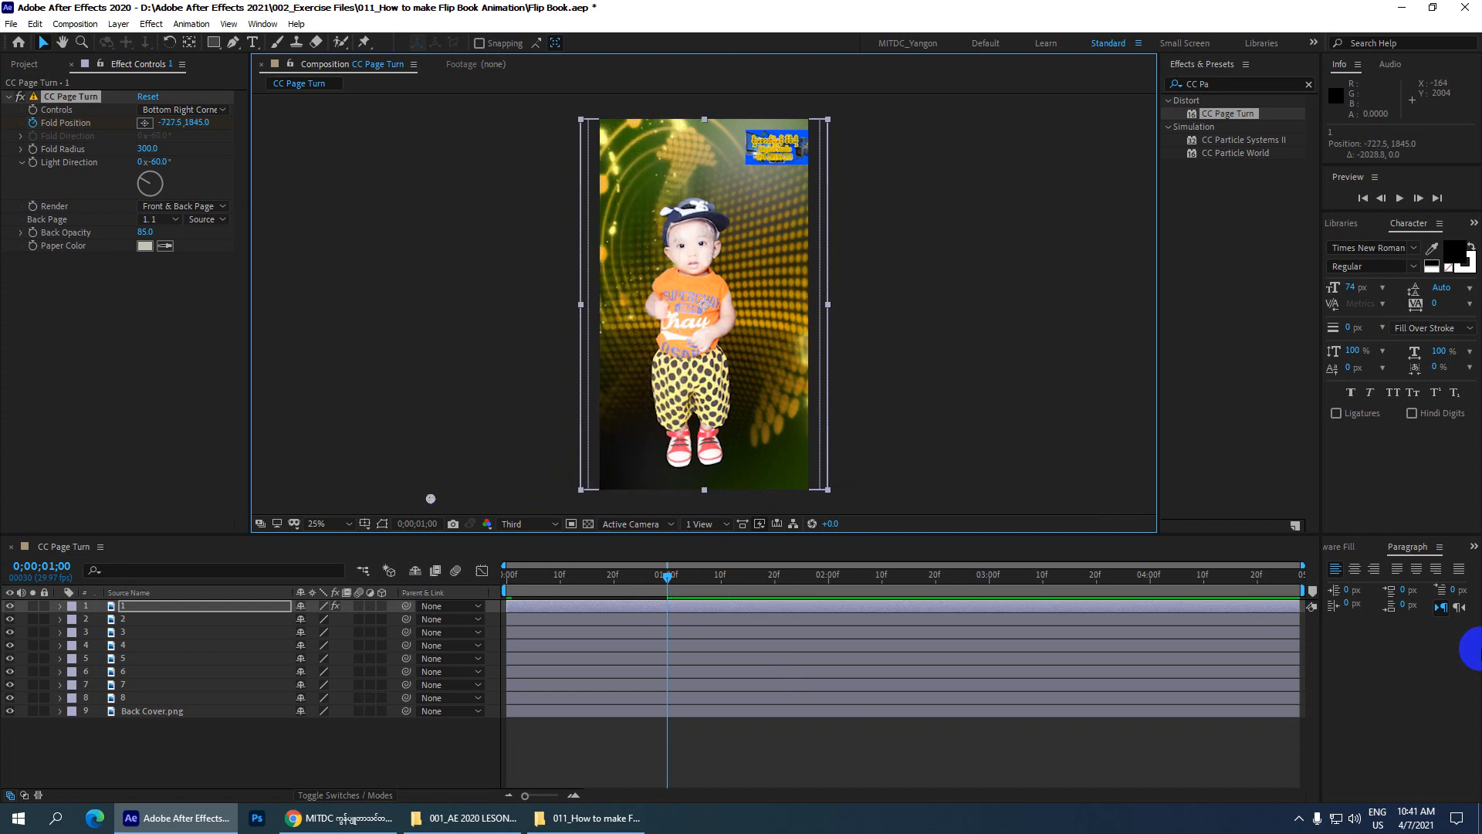
# - With the playhead at 0;00;00;16, set layer 1's page turn Back Opacity to 100 and Back Page to None
pyautogui.click(665, 578)
pyautogui.moveTo(666, 578); pyautogui.dragTo(593, 601)
pyautogui.moveTo(148, 233); pyautogui.dragTo(382, 243)
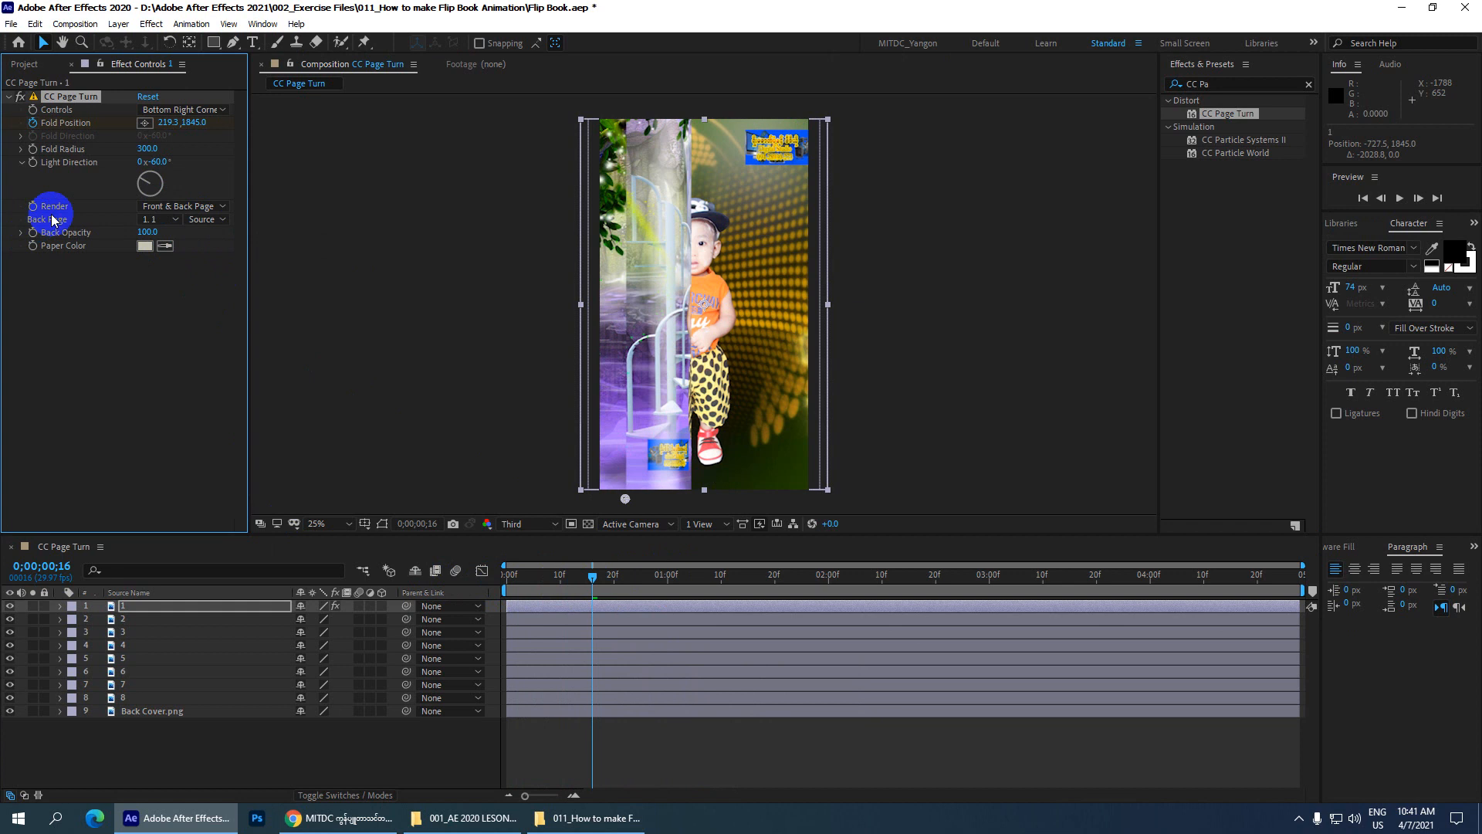
pyautogui.click(175, 220)
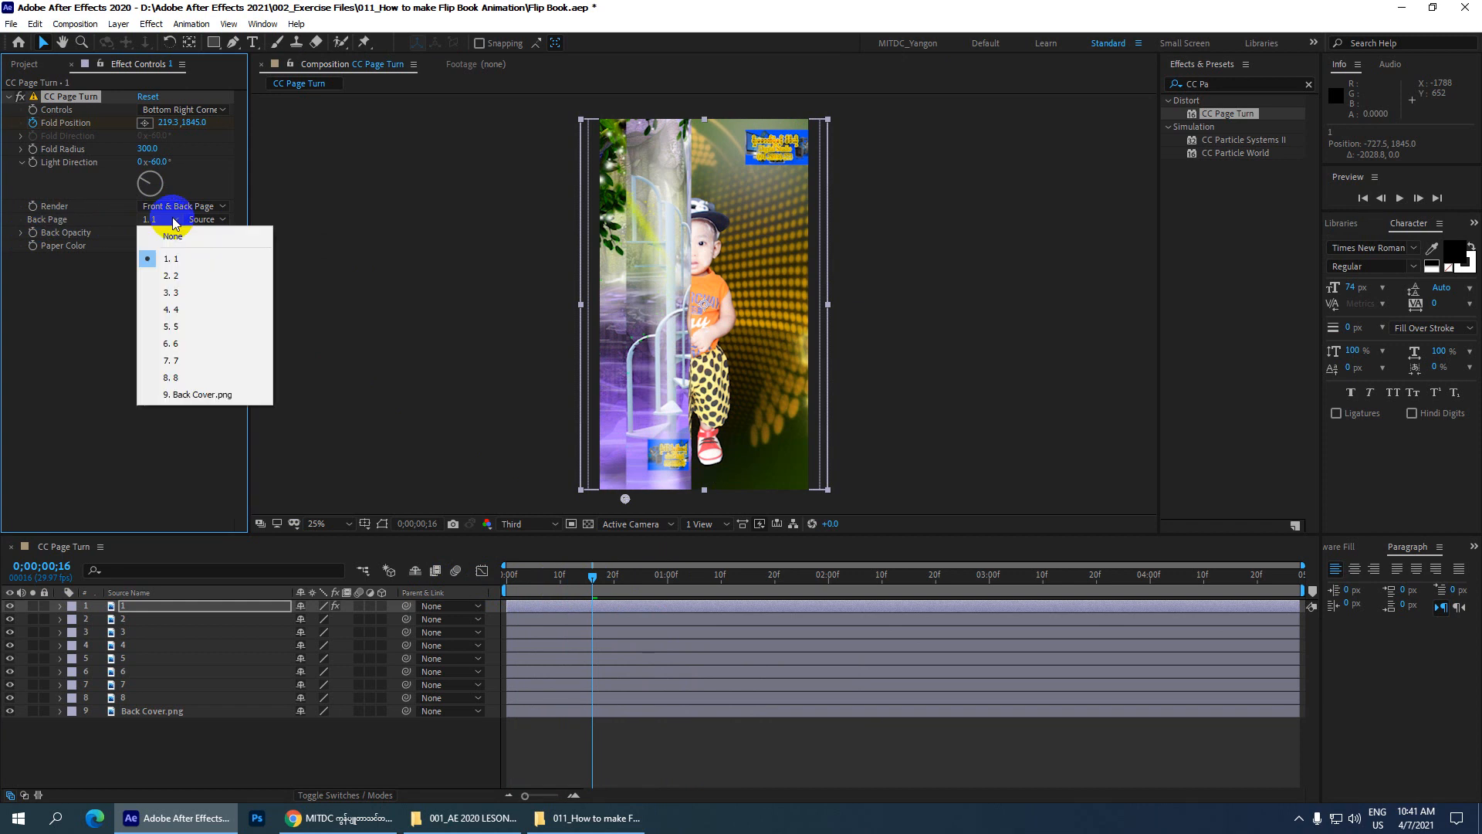
pyautogui.click(172, 234)
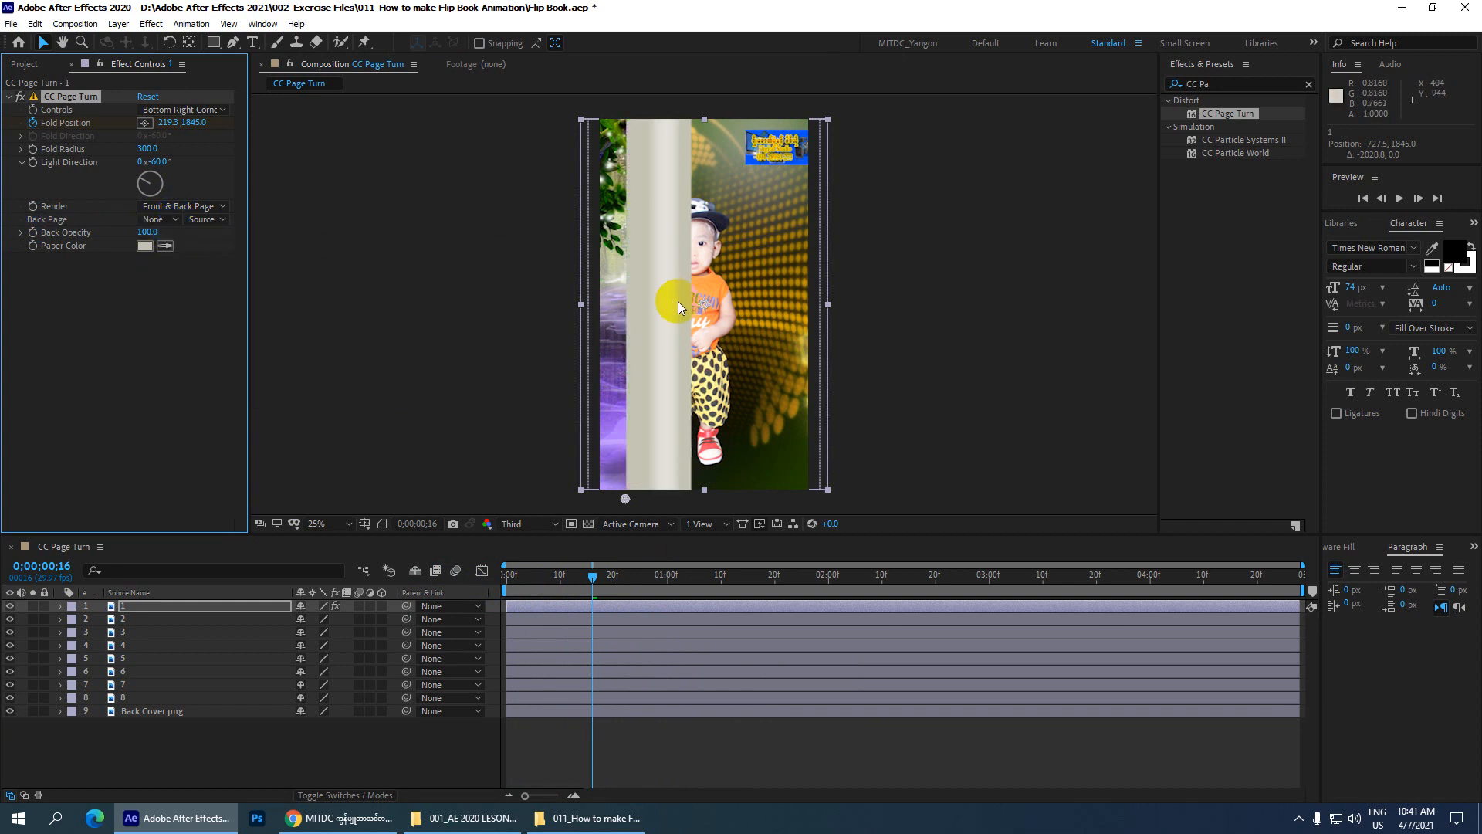
# - Return to the start of the timeline and copy the CC Page Turn effect from layer 1
pyautogui.moveTo(582, 575); pyautogui.dragTo(480, 577)
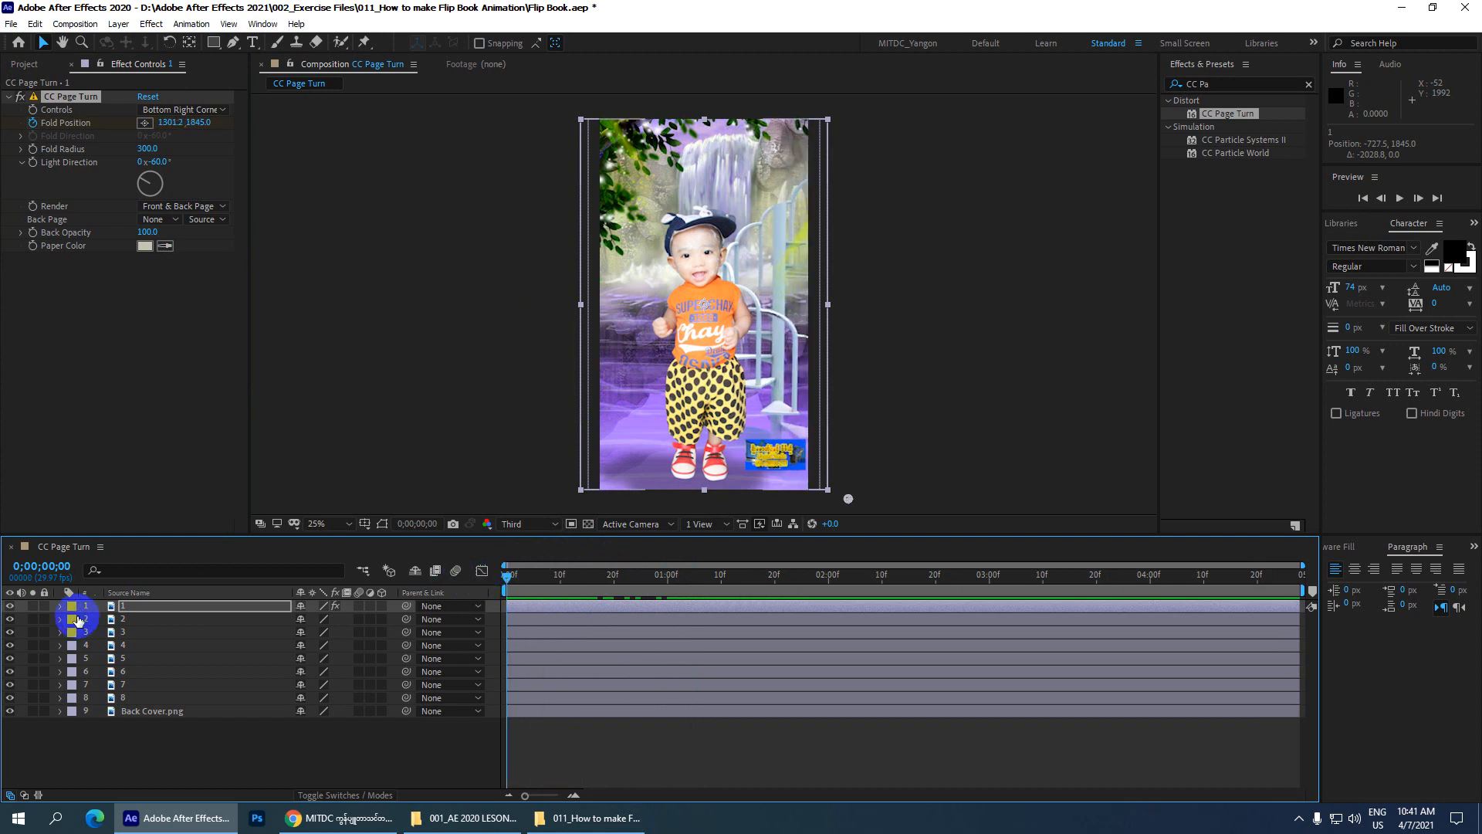
pyautogui.click(108, 607)
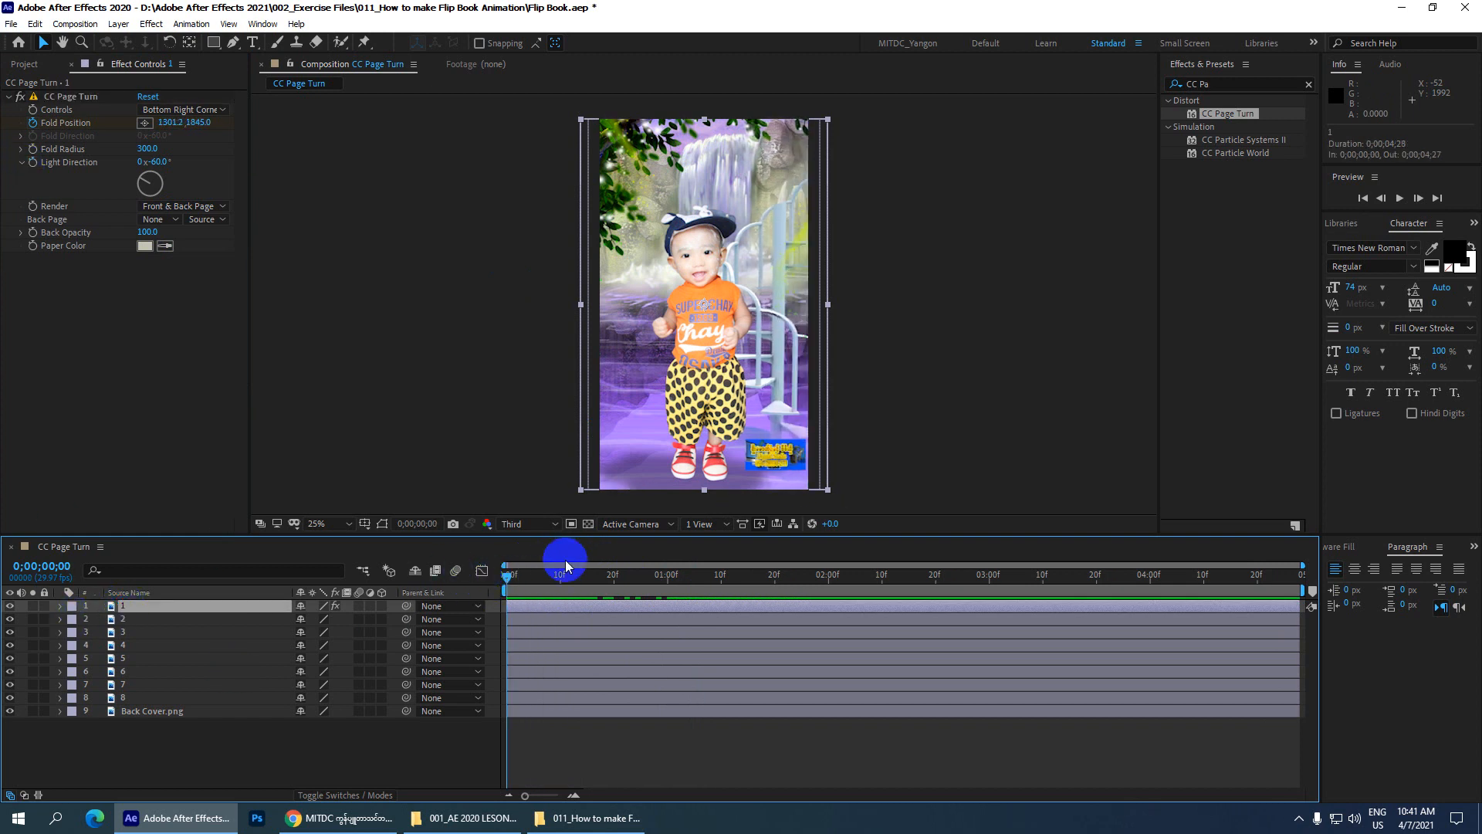
pyautogui.moveTo(520, 577); pyautogui.dragTo(407, 572)
pyautogui.click(71, 97)
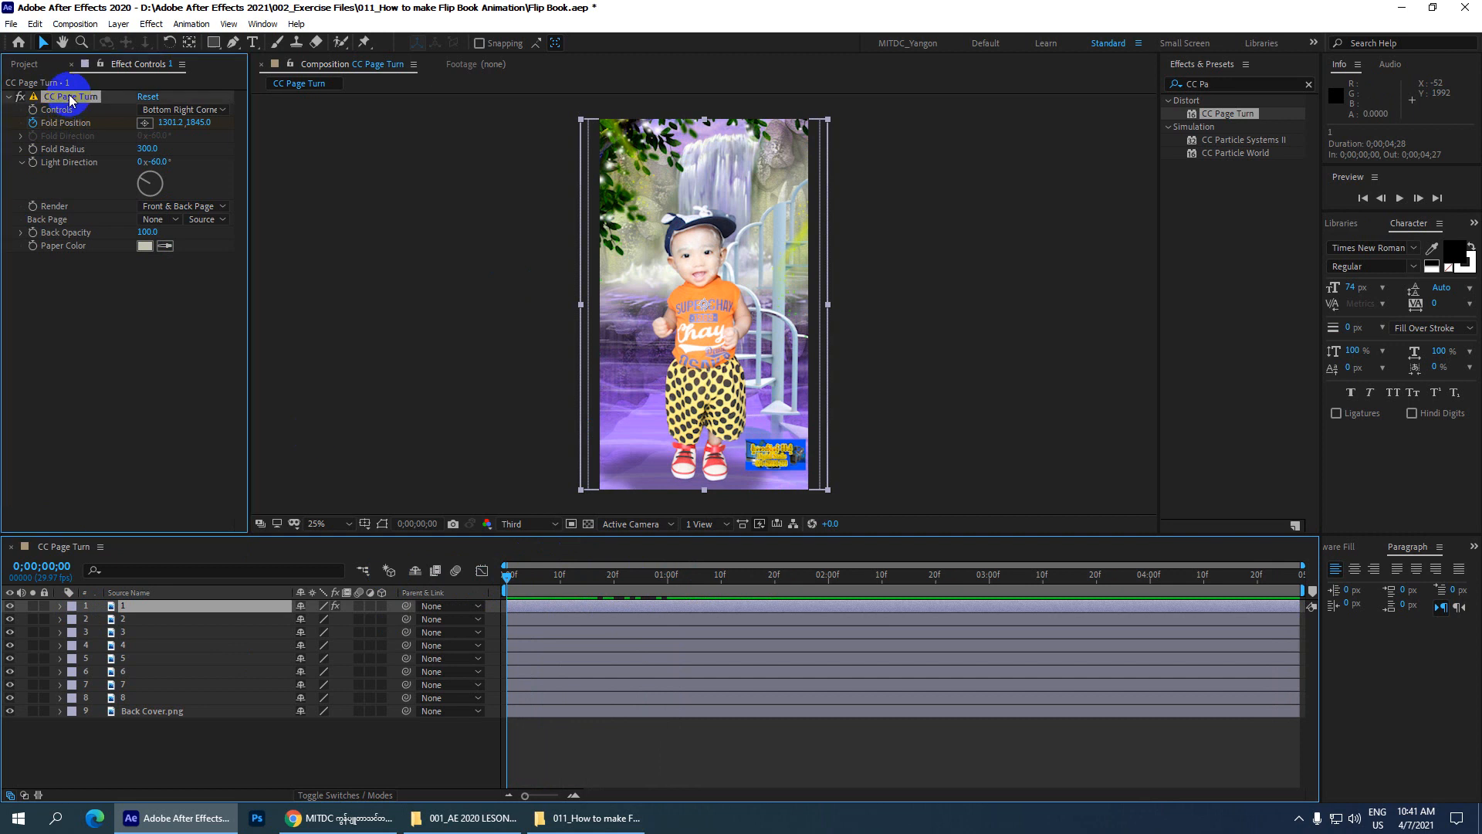
pyautogui.click(34, 24)
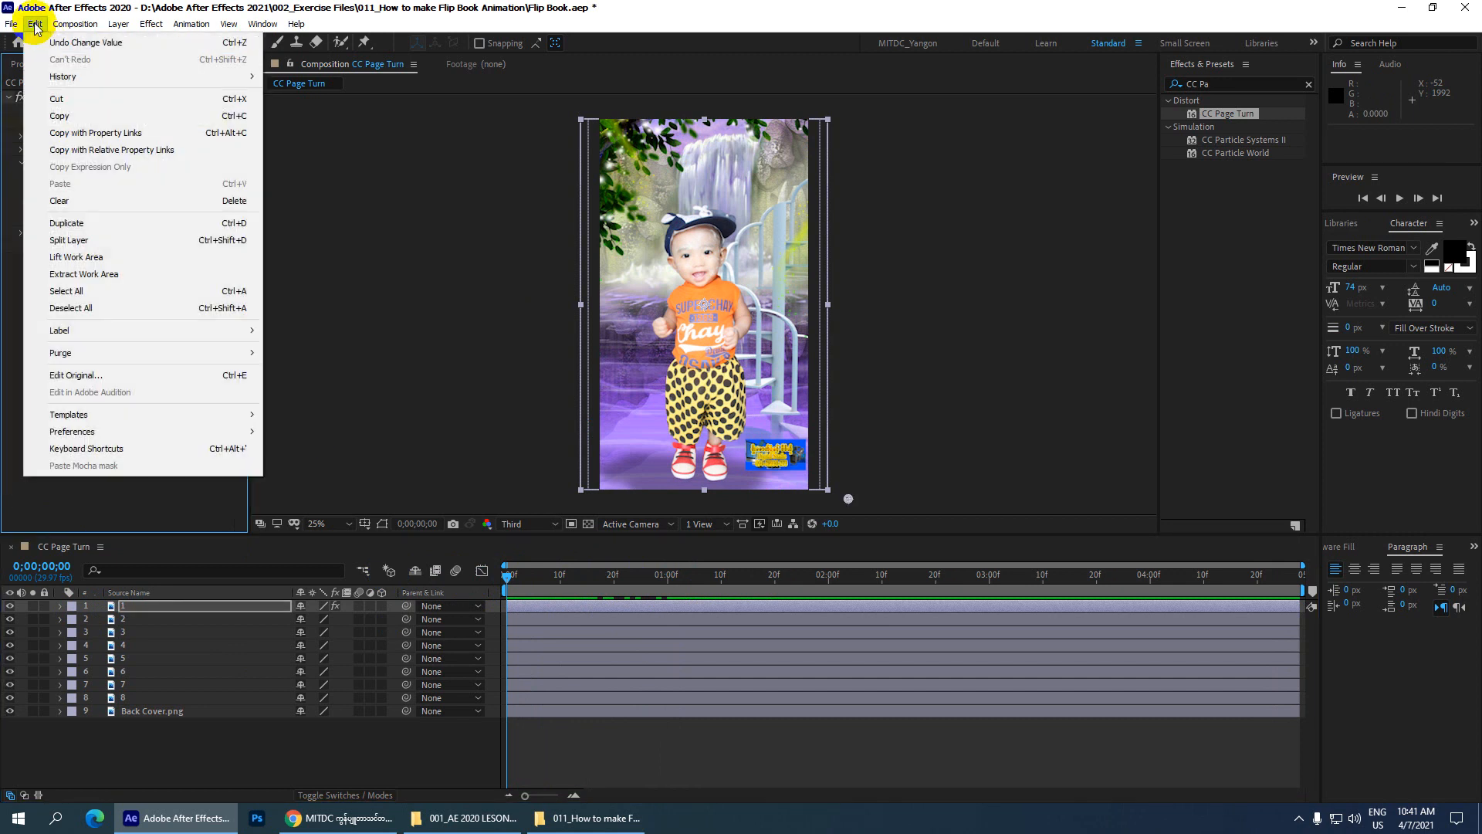
pyautogui.click(56, 116)
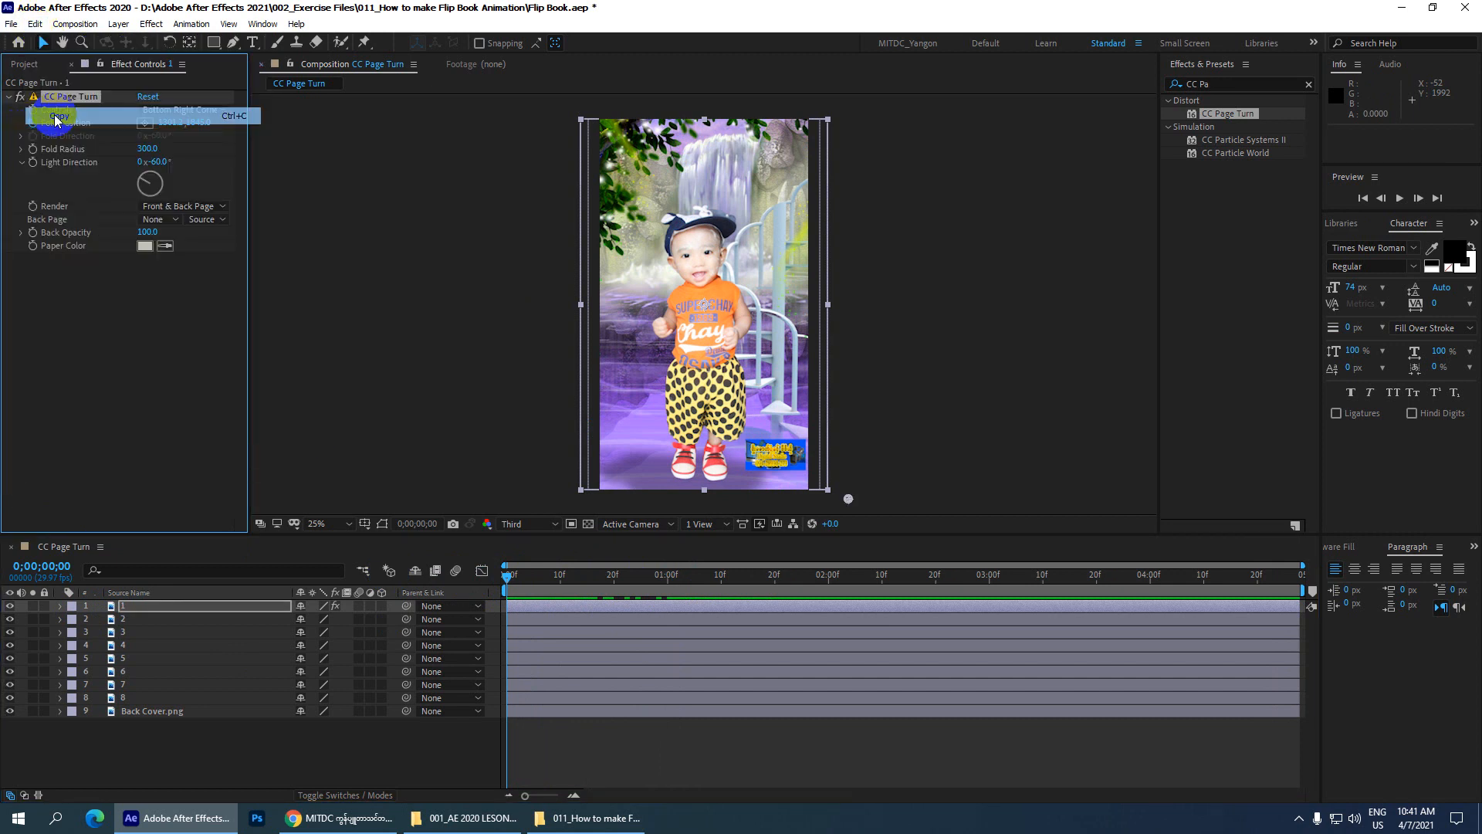
# - Paste the copied CC Page Turn effect with its keyframes onto layers 2 through 8
pyautogui.click(125, 697)
pyautogui.keyDown('shift'); pyautogui.click(136, 618); pyautogui.keyUp('shift')
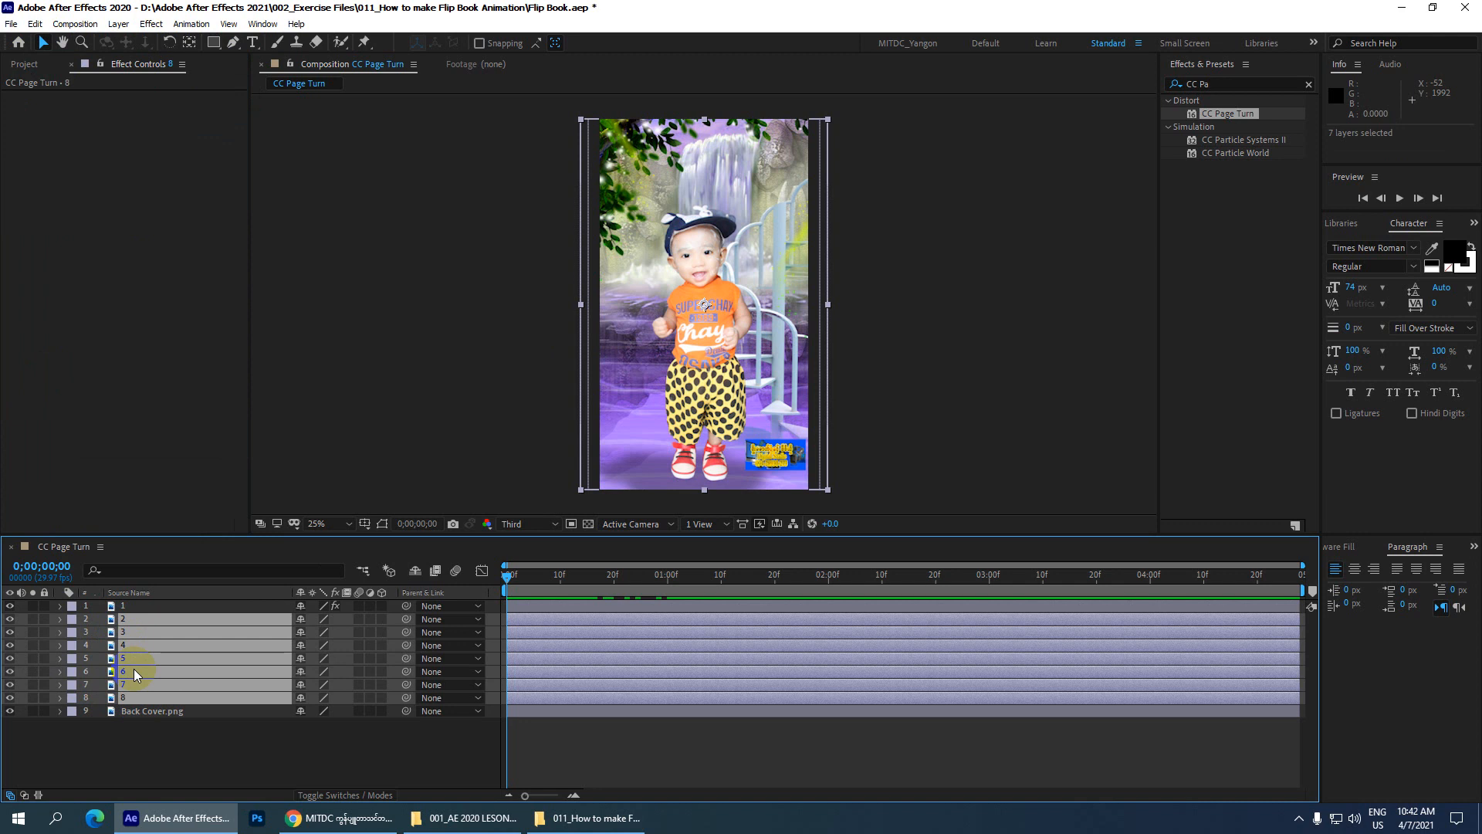
pyautogui.click(35, 24)
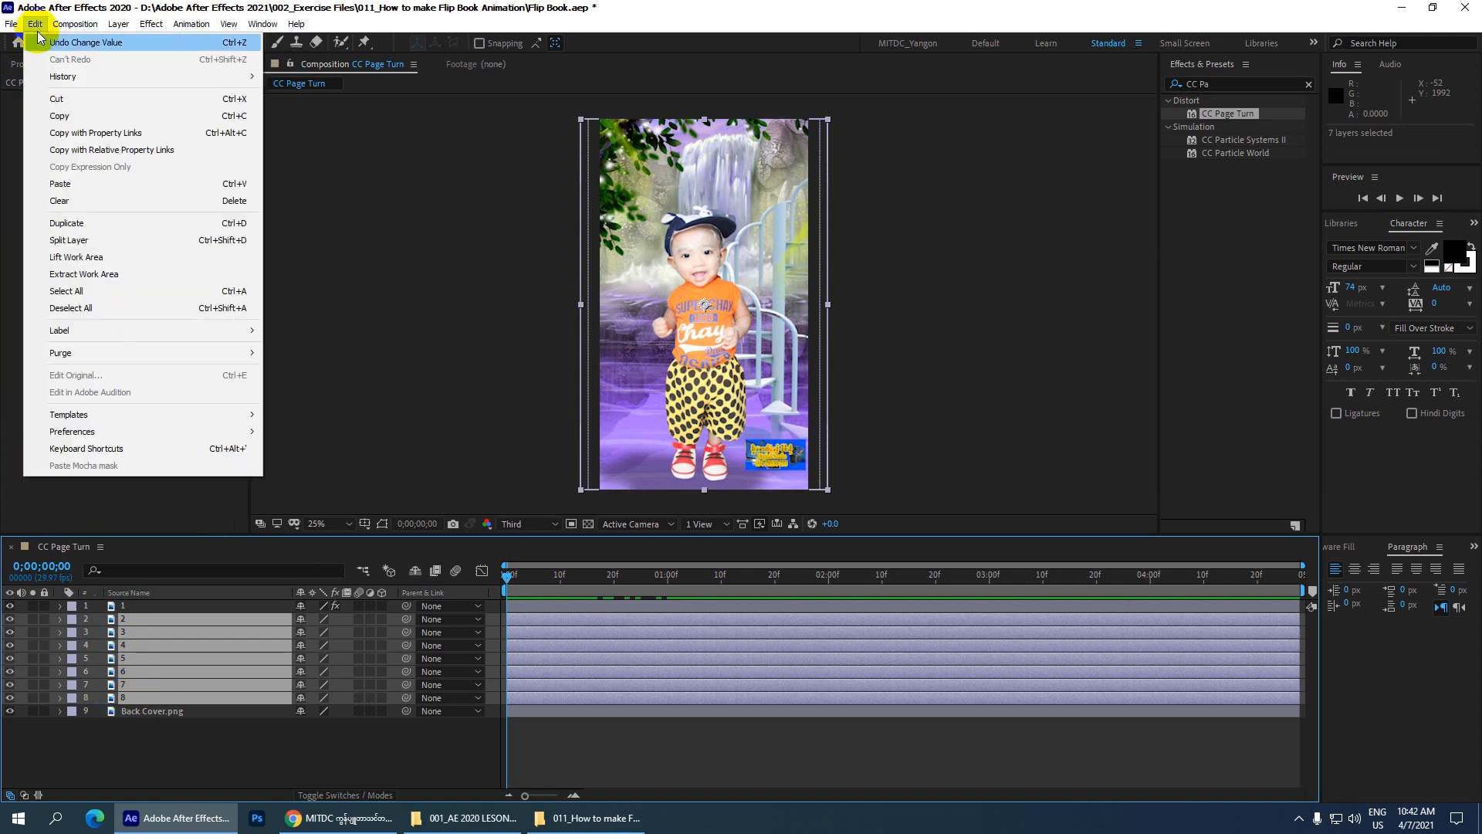
pyautogui.click(65, 185)
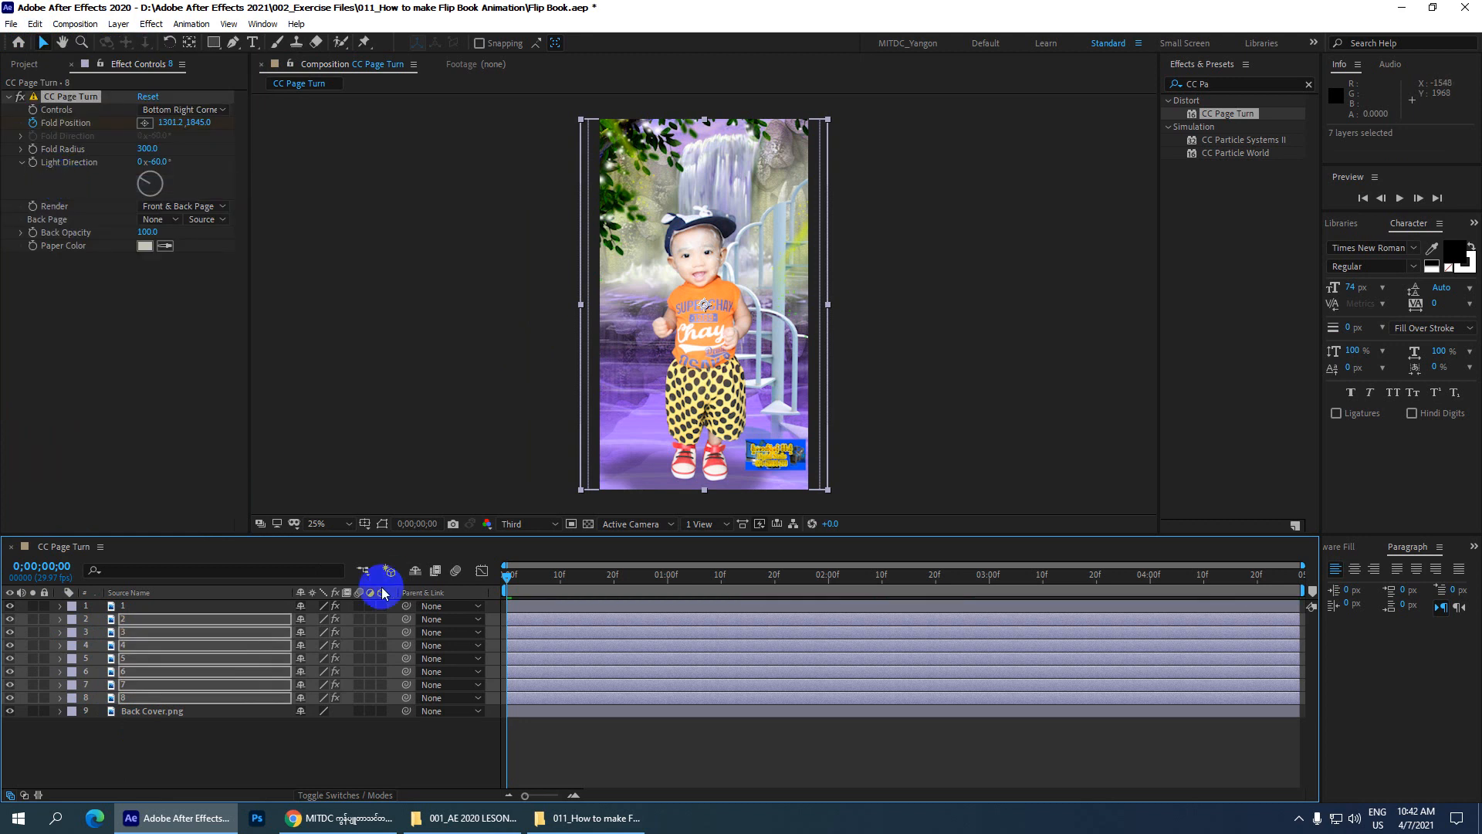
# - Examine the page turns of layers 1, 2 and 3 by temporarily hiding layers 1 and 2 while scrubbing, and show both again
pyautogui.click(109, 608)
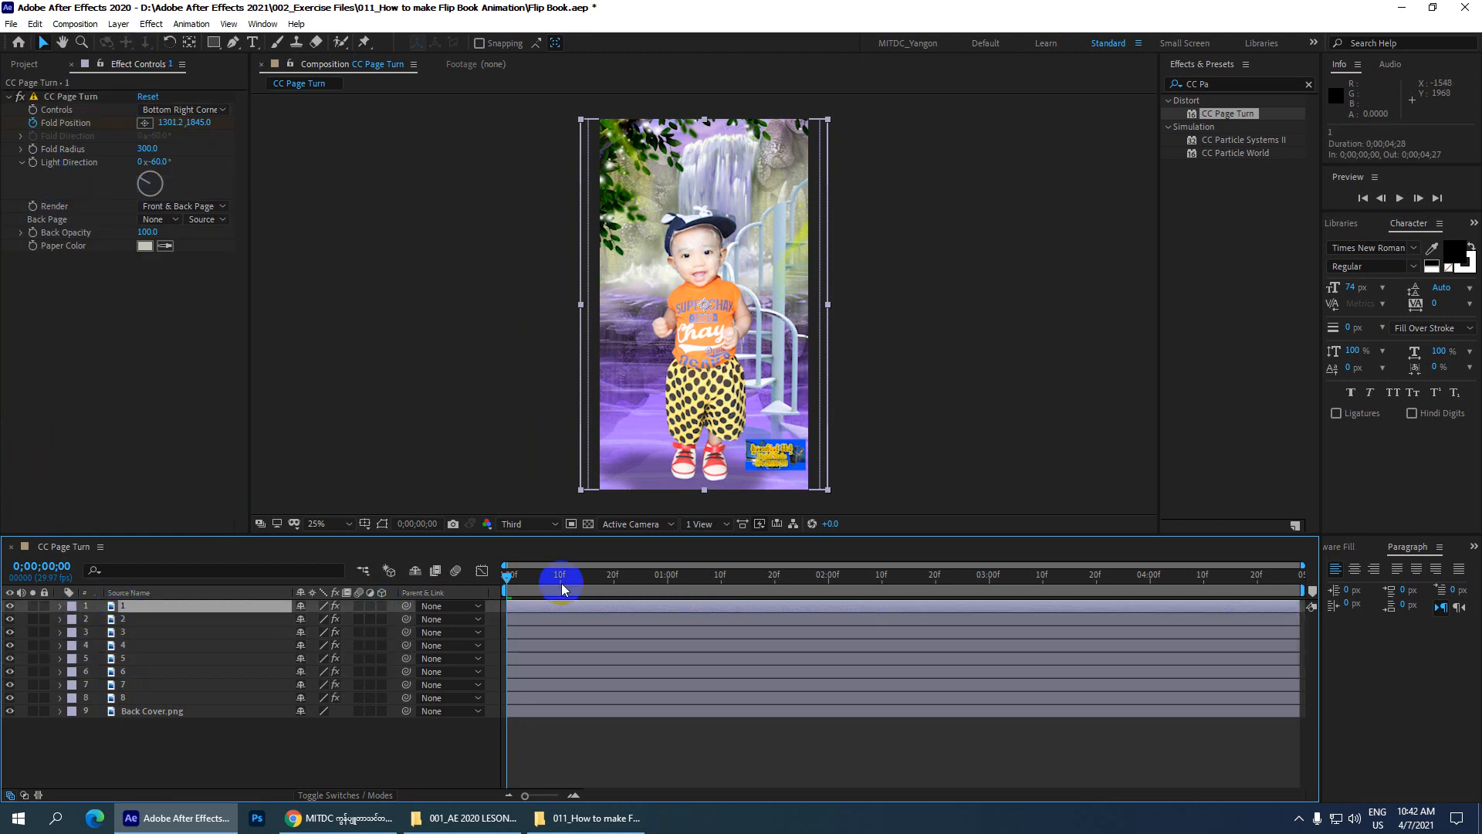
pyautogui.moveTo(504, 571)
pyautogui.mouseDown()
pyautogui.moveTo(810, 575)
pyautogui.moveTo(504, 573)
pyautogui.mouseUp()
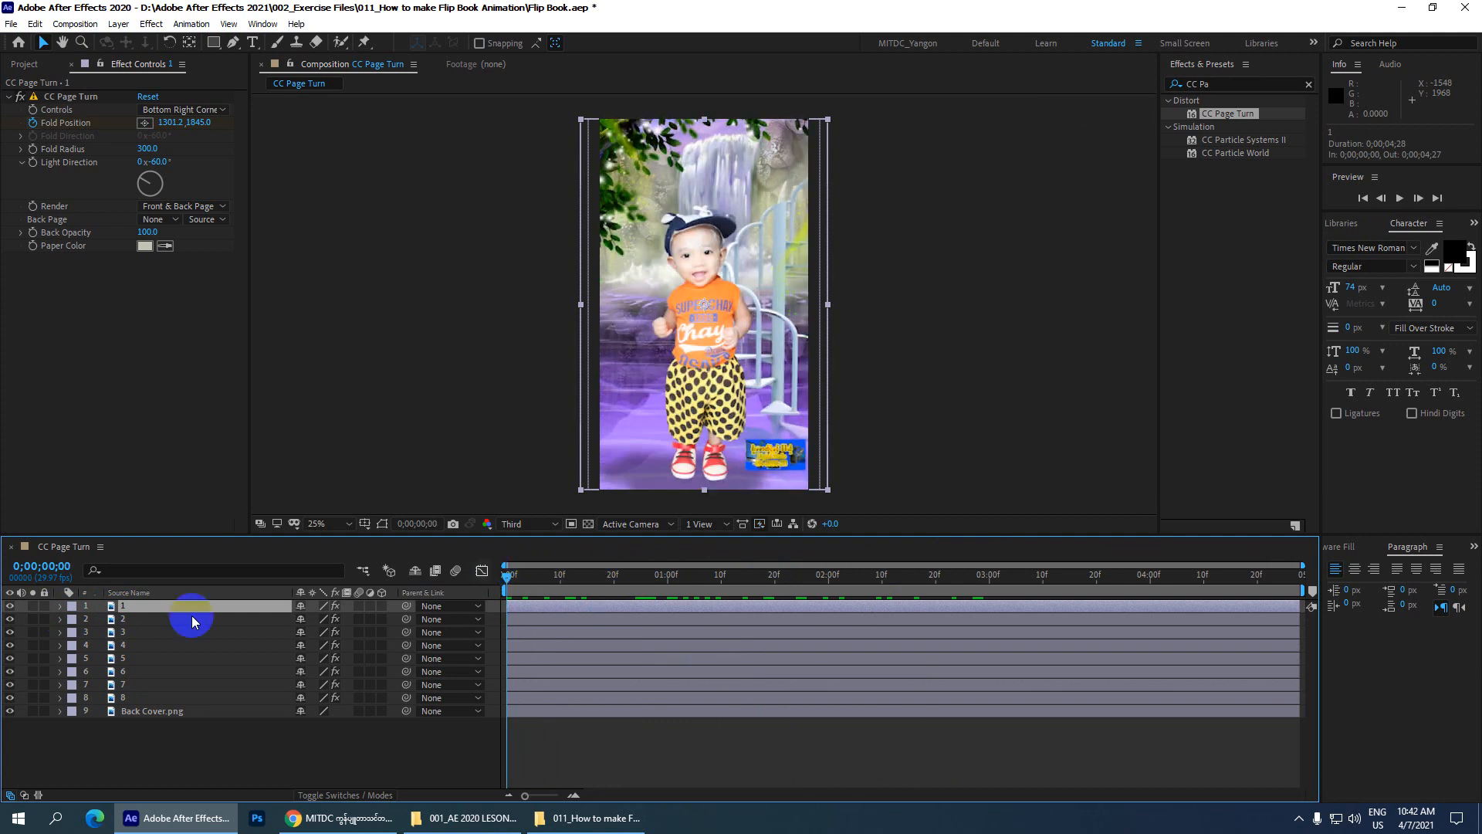
pyautogui.click(10, 607)
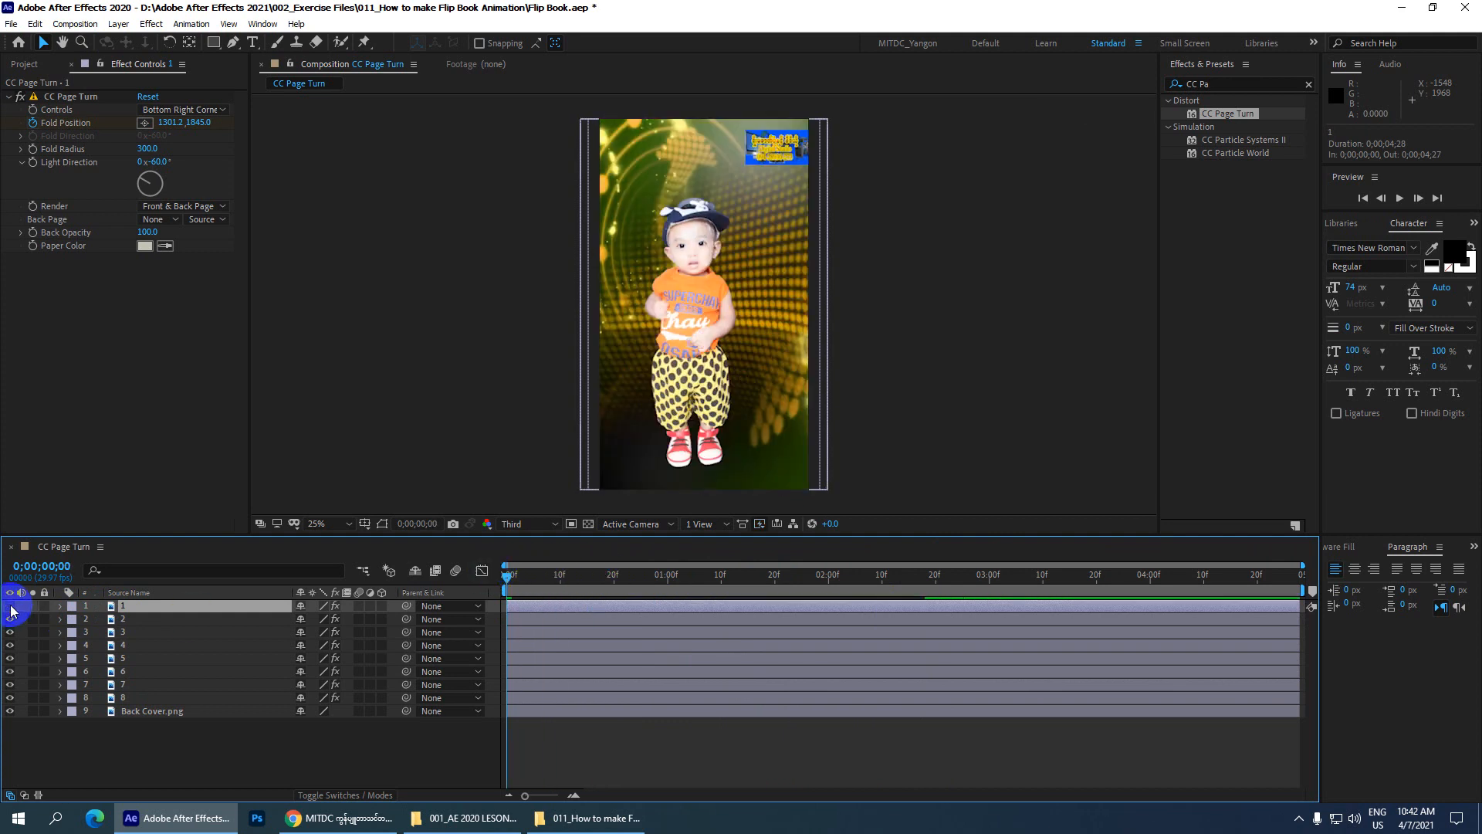
pyautogui.click(532, 576)
pyautogui.moveTo(538, 581); pyautogui.dragTo(479, 569)
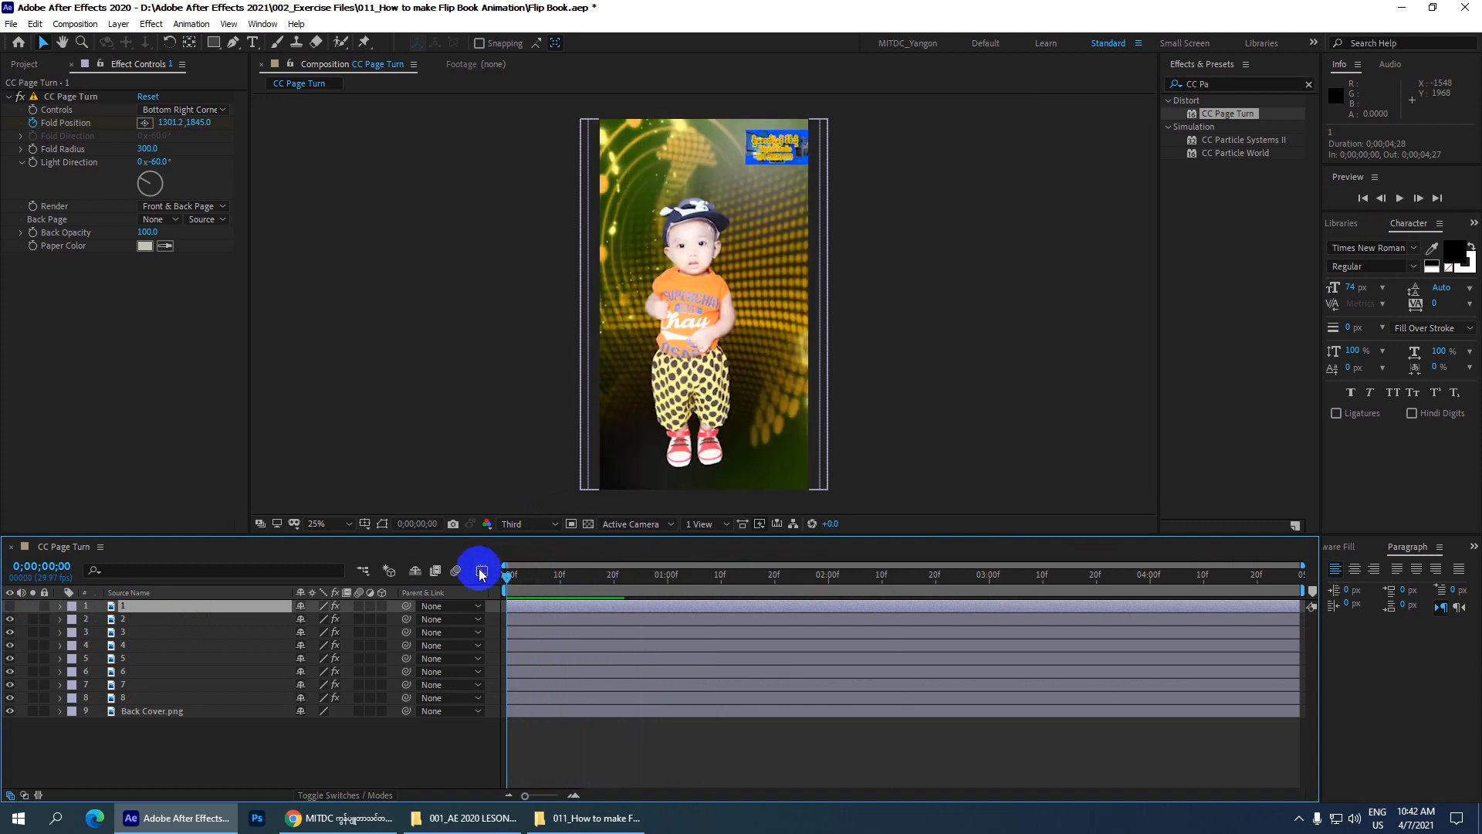
pyautogui.click(11, 617)
pyautogui.click(11, 619)
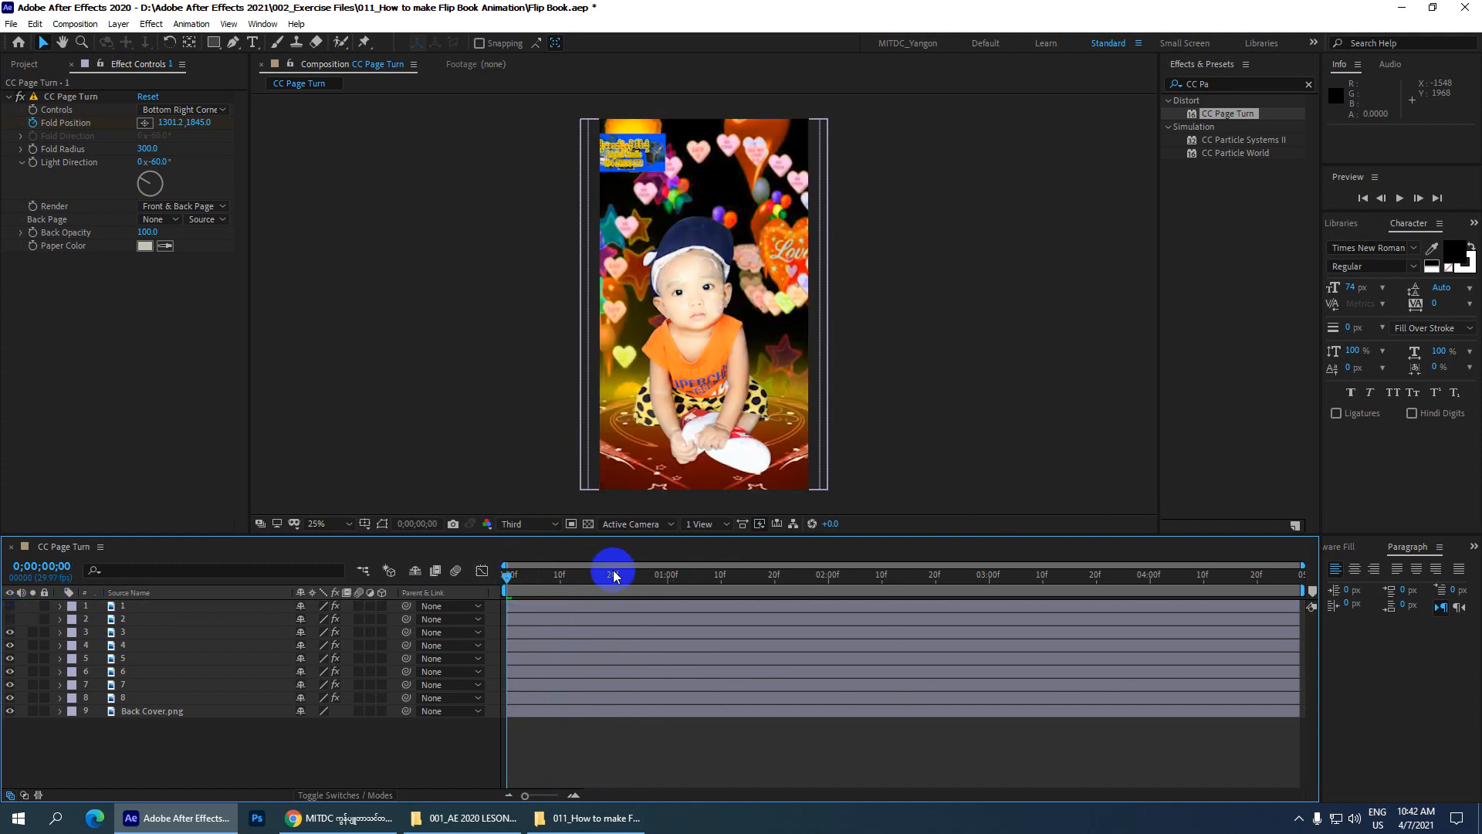
pyautogui.moveTo(530, 582); pyautogui.dragTo(497, 576)
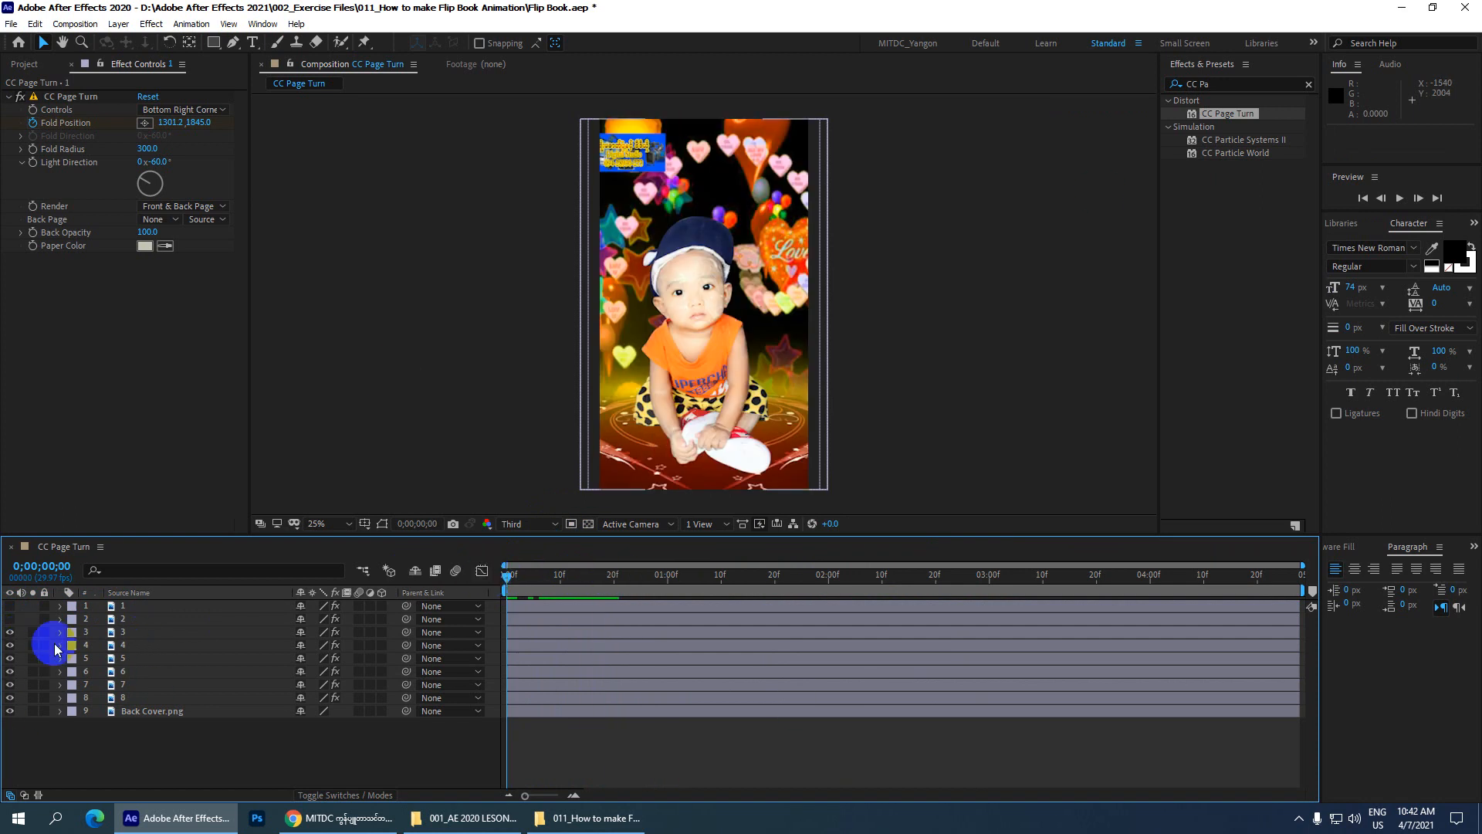
pyautogui.moveTo(8, 617); pyautogui.dragTo(9, 608)
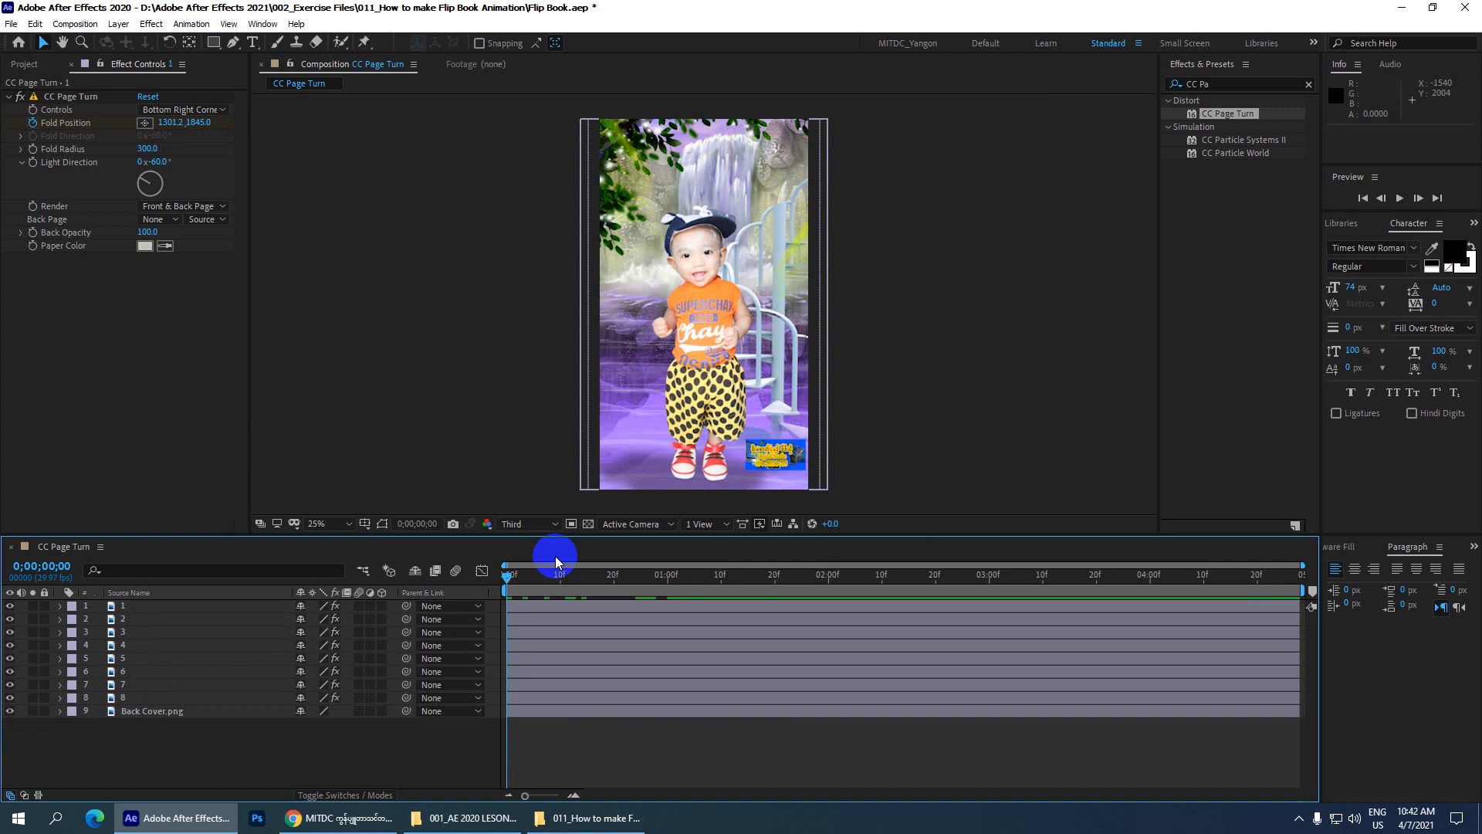
pyautogui.moveTo(517, 574); pyautogui.dragTo(1164, 591)
pyautogui.press('Home')
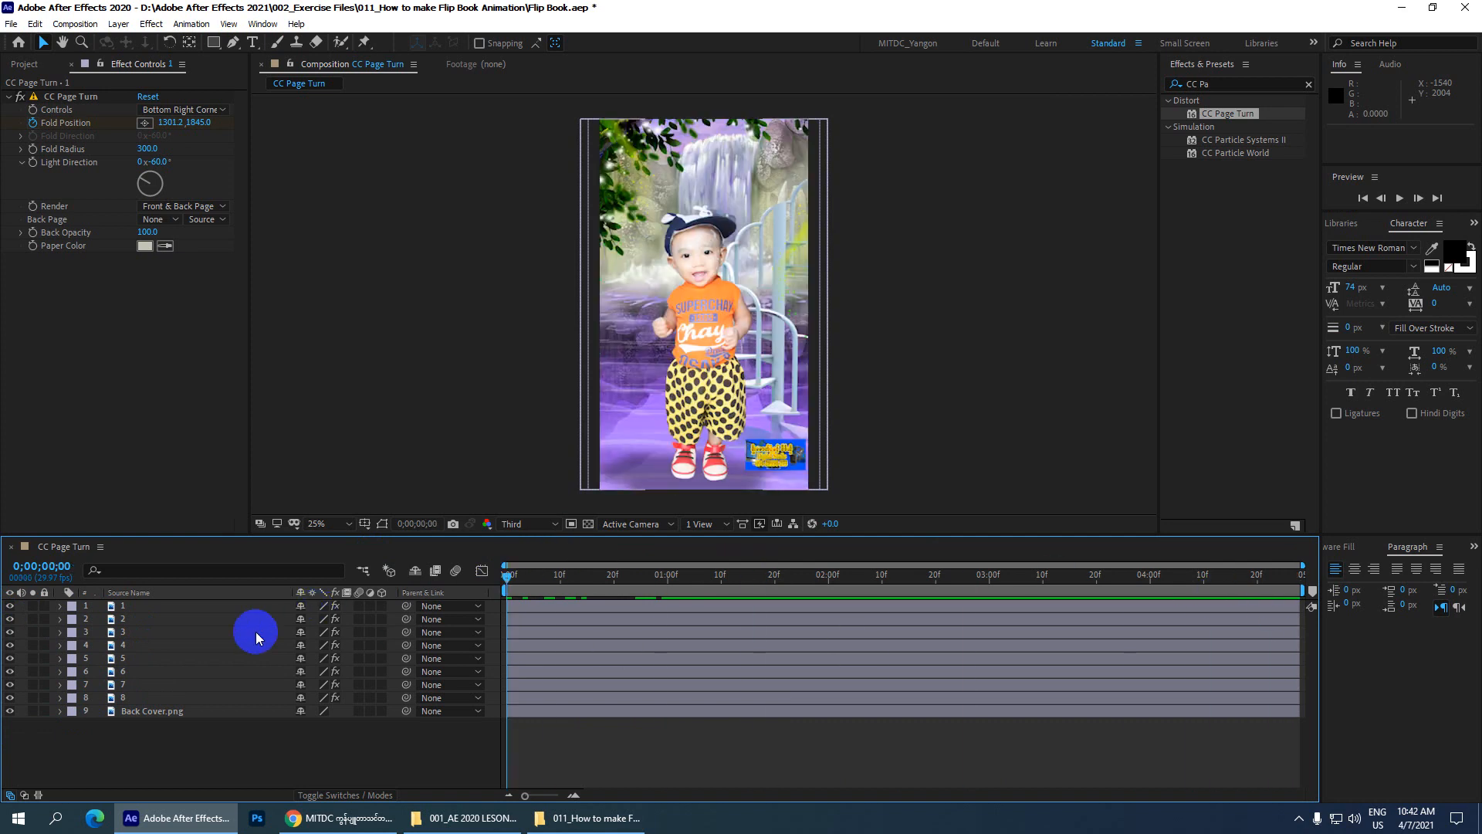
# - Sequence the page layers in order from 8 up to 1 with an overlap of 0;00;00;15 and Transition Off, saving the project before and after
pyautogui.hotkey('ctrl', 's')
pyautogui.click(130, 698)
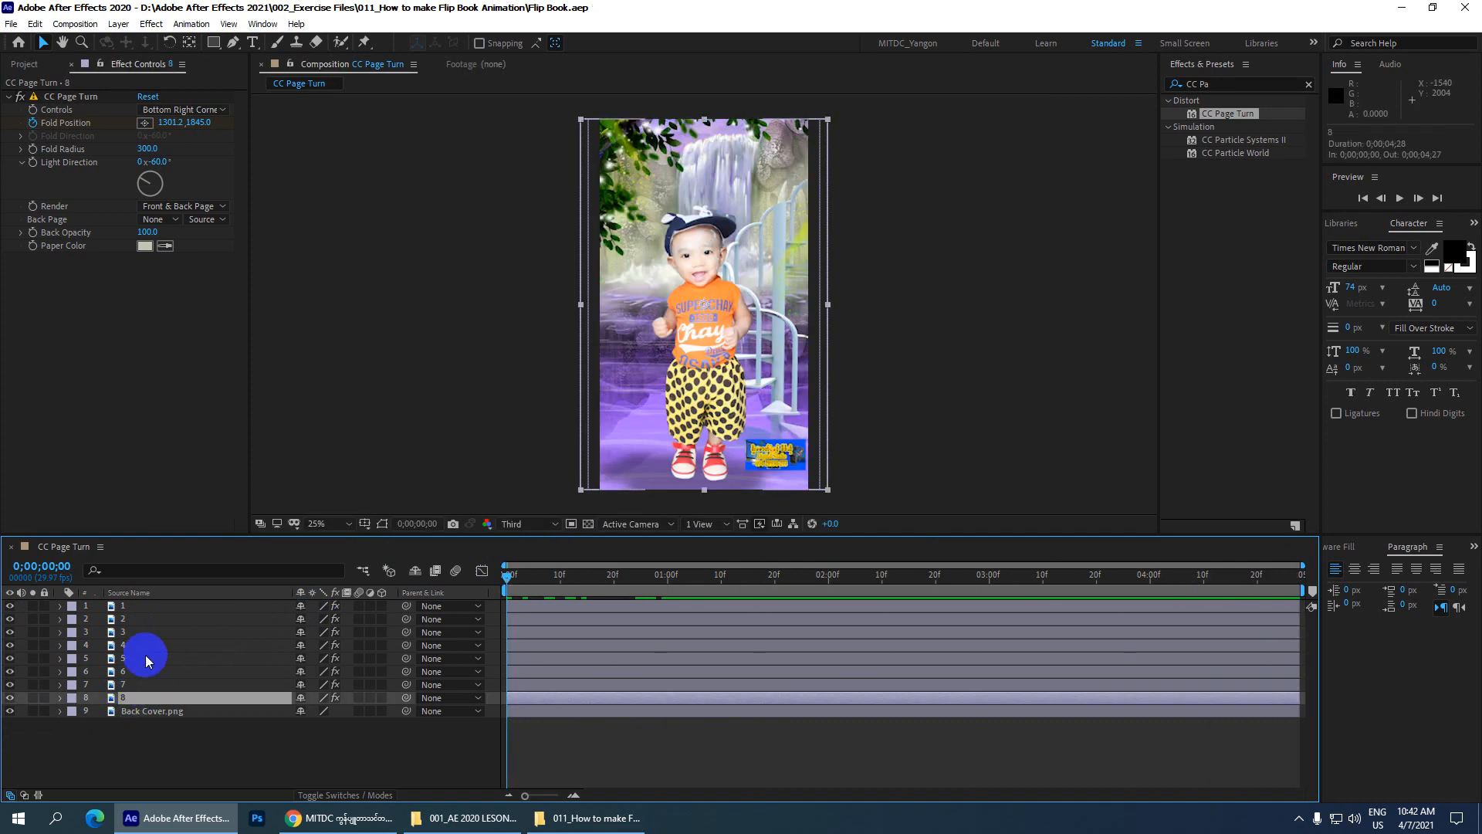
pyautogui.keyDown('shift'); pyautogui.click(151, 611); pyautogui.keyUp('shift')
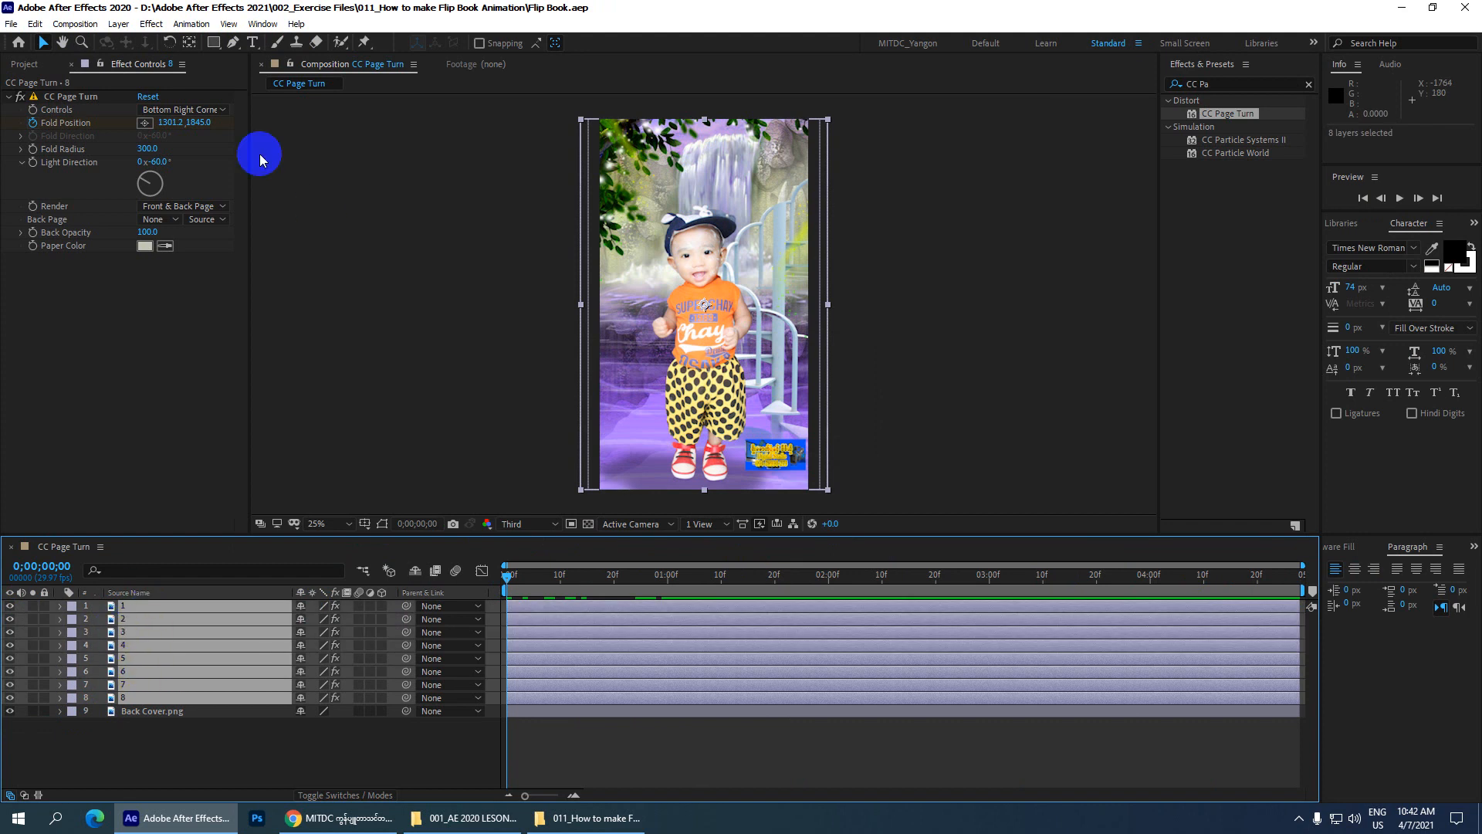
pyautogui.click(191, 24)
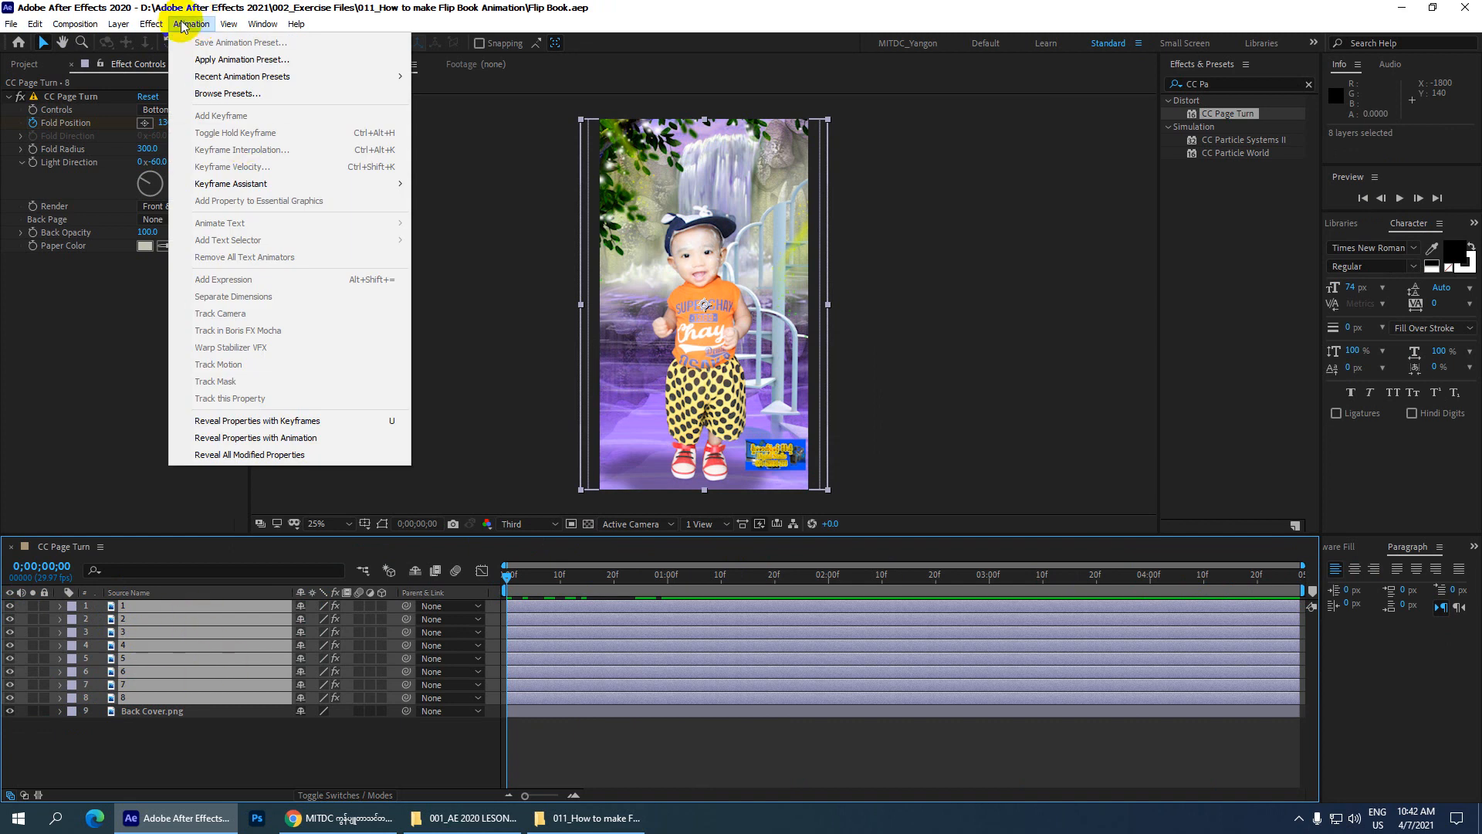
pyautogui.moveTo(278, 186)
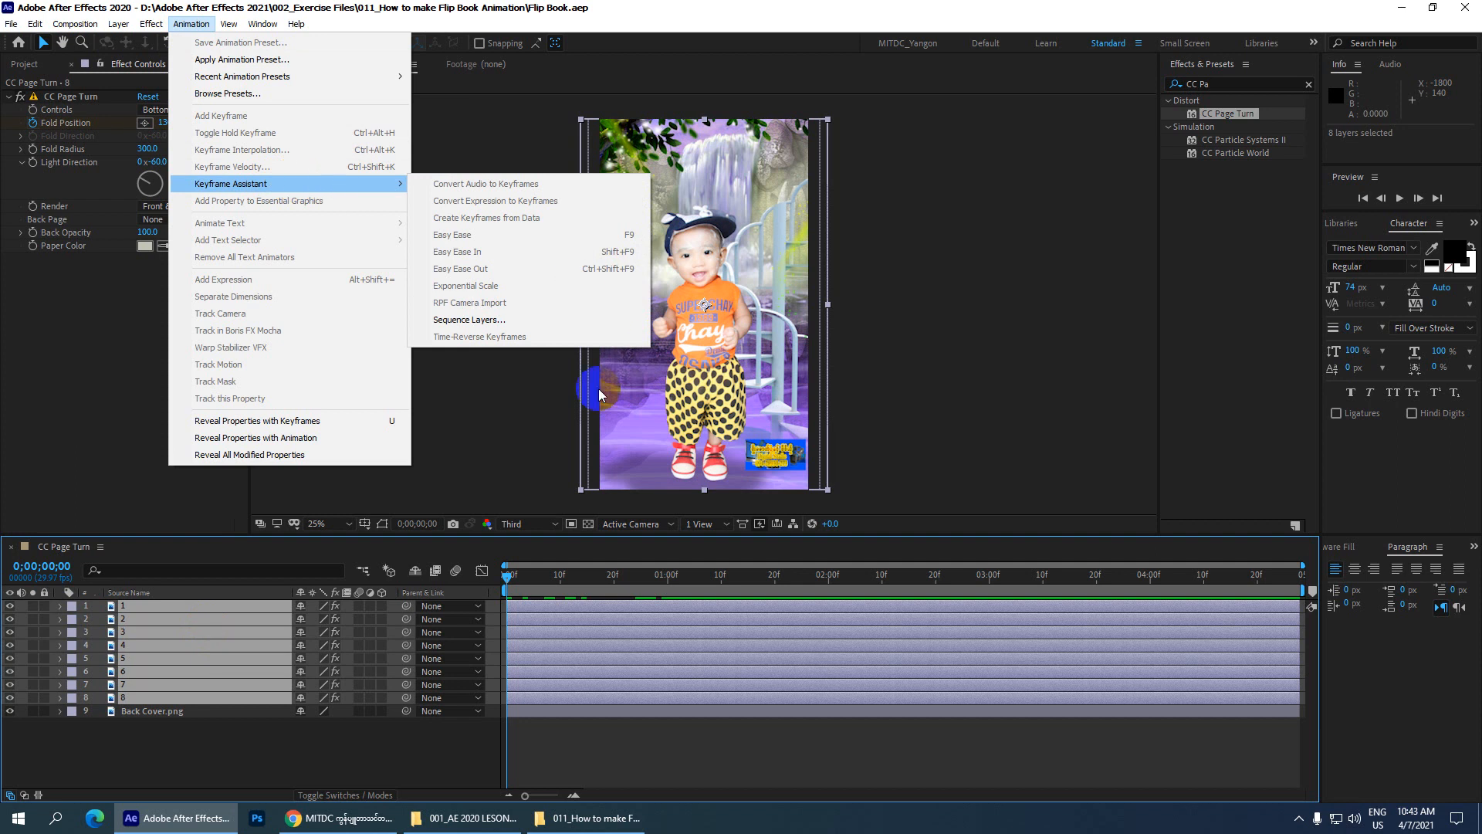
pyautogui.click(500, 321)
pyautogui.moveTo(500, 248); pyautogui.dragTo(400, 192)
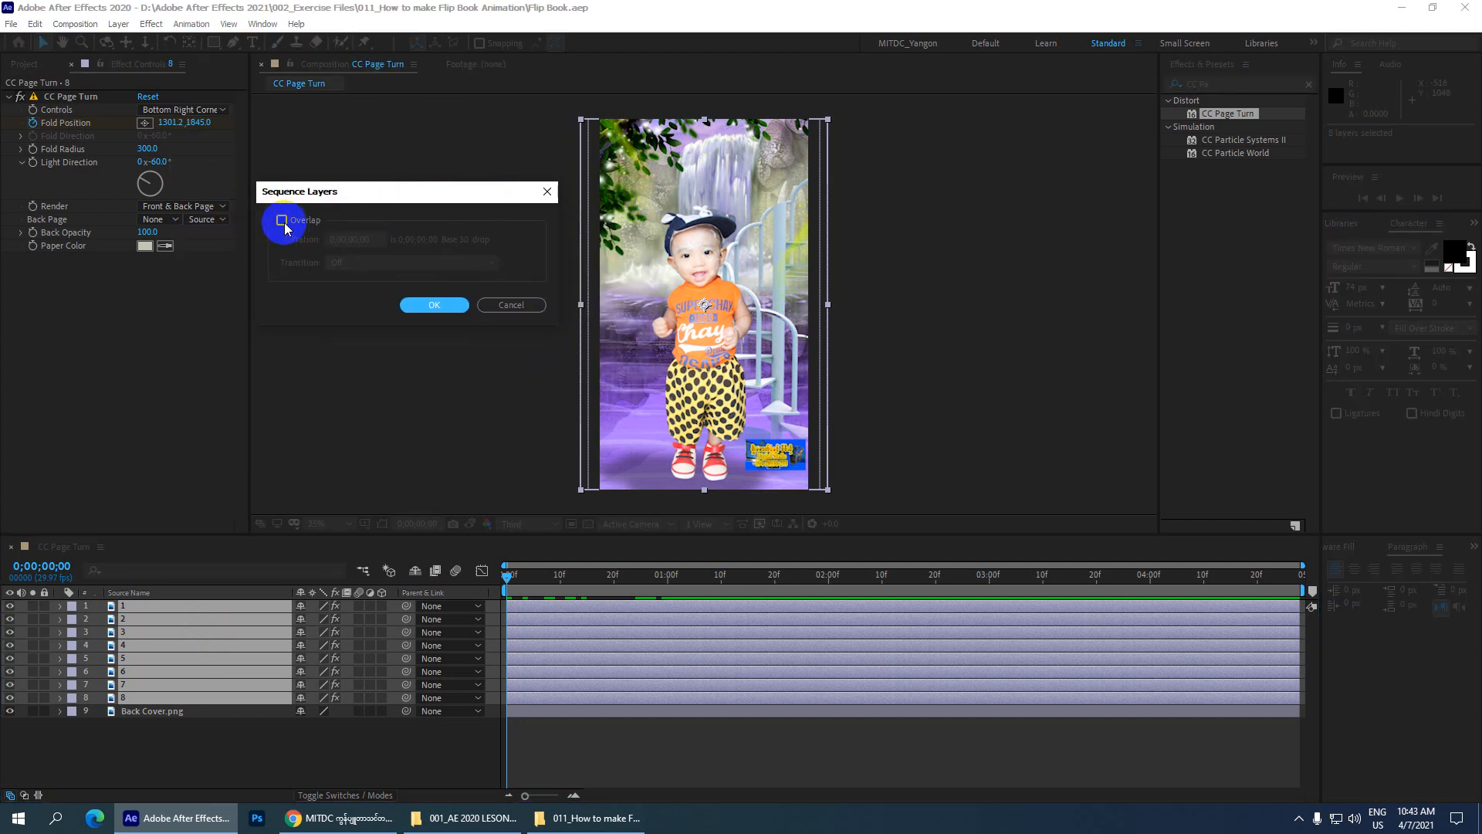
pyautogui.click(282, 221)
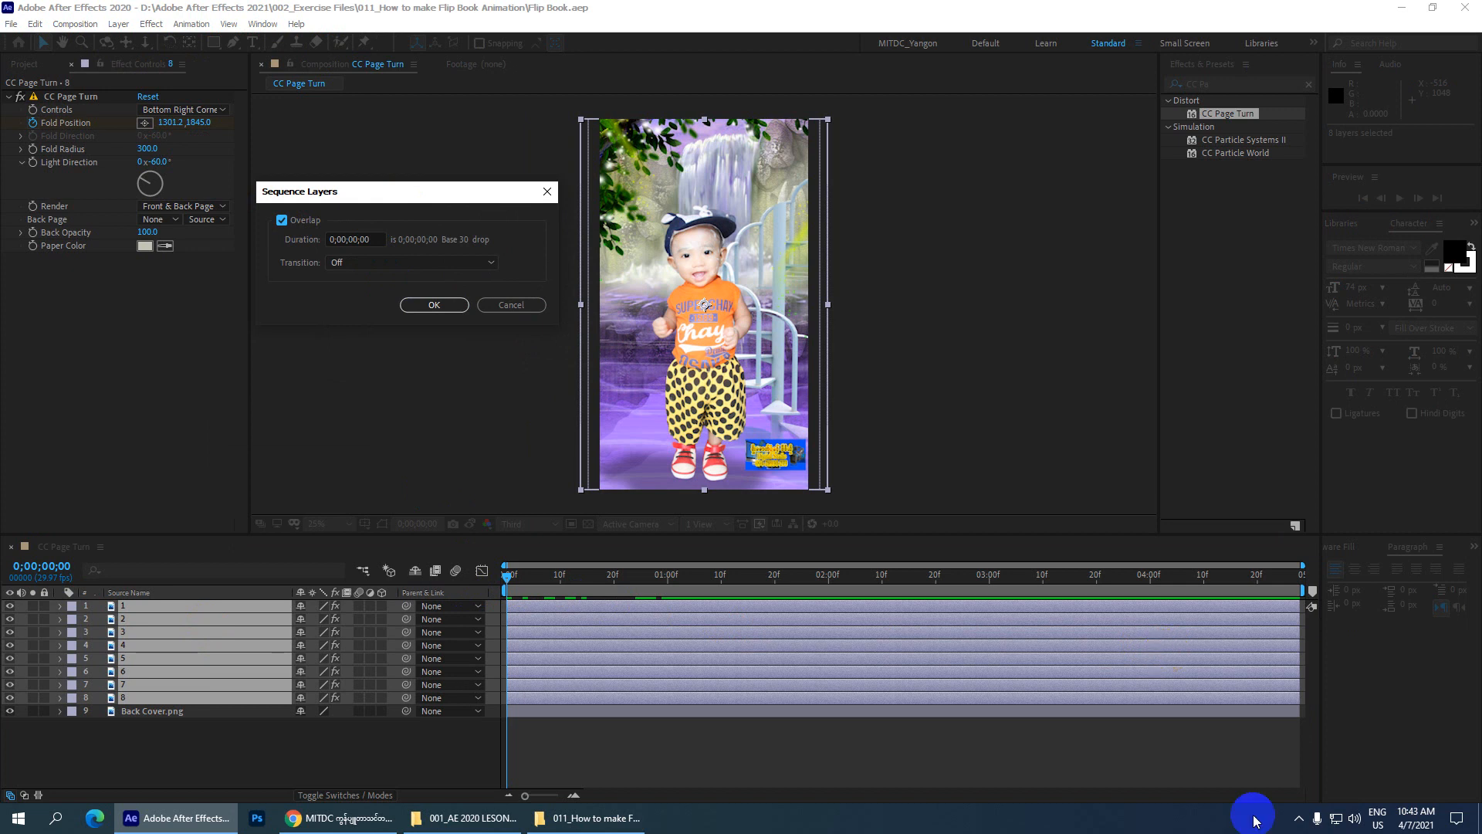
pyautogui.click(367, 239)
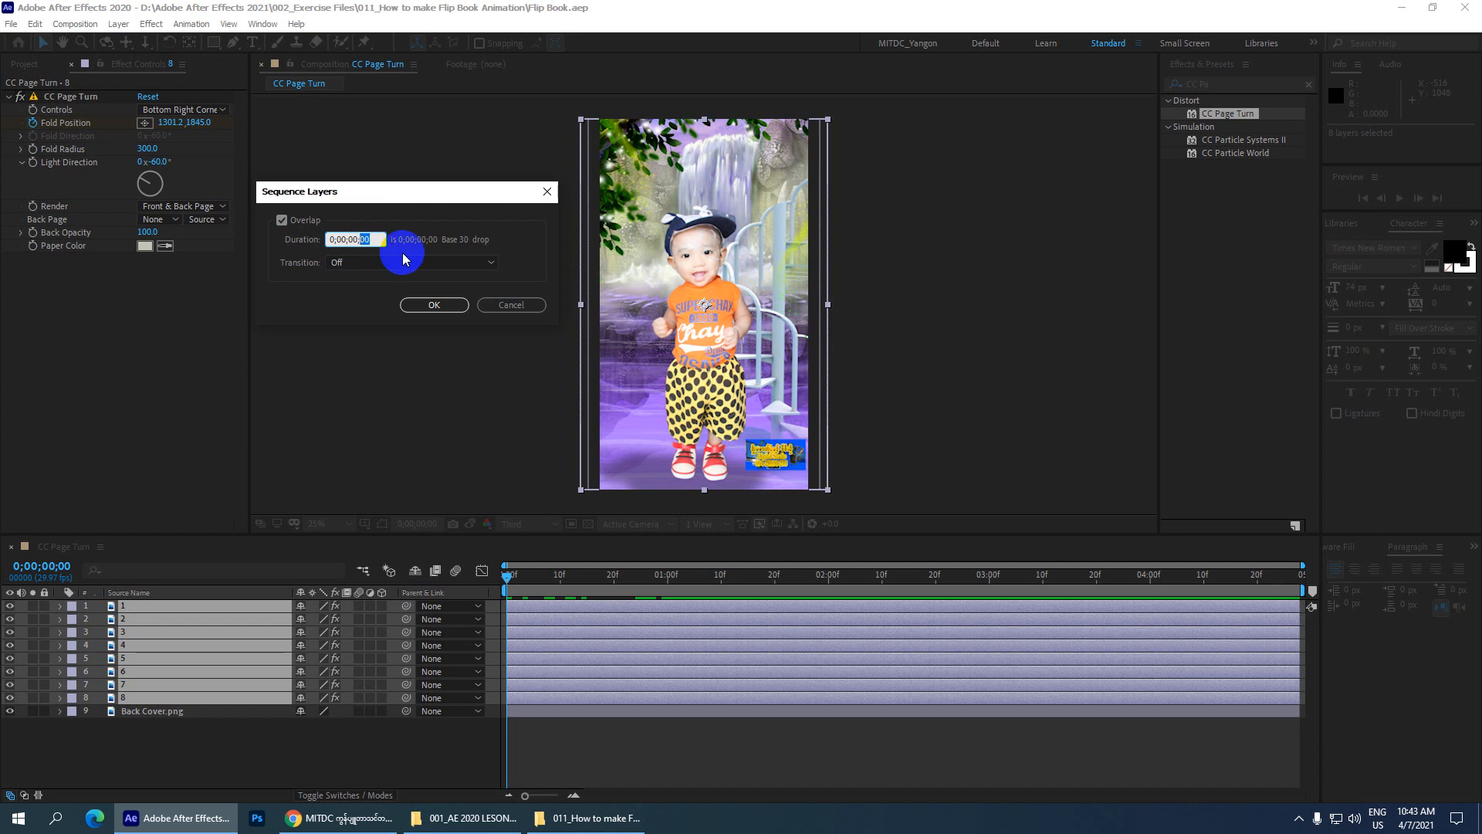
pyautogui.write('15')
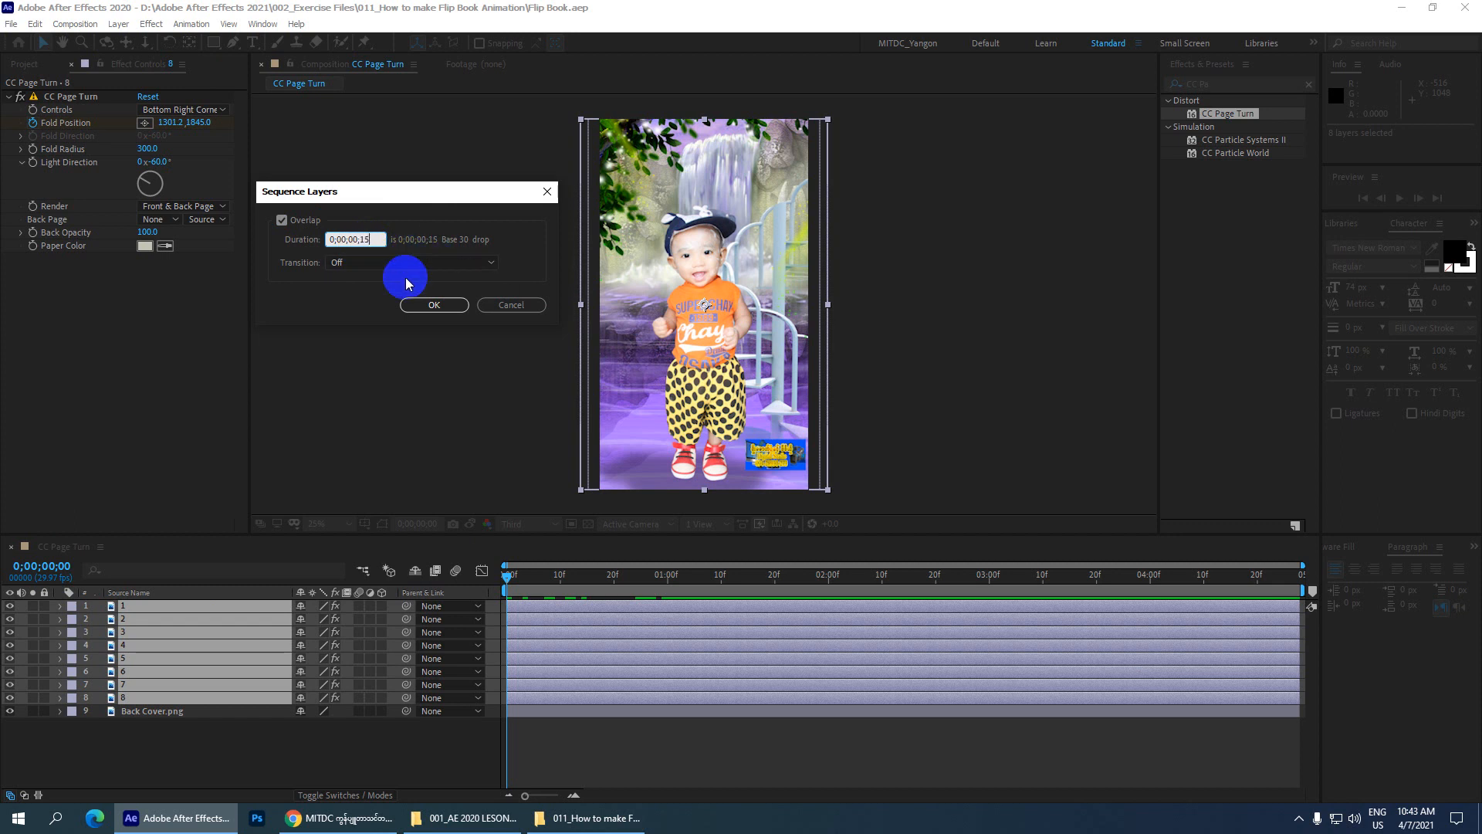
pyautogui.click(369, 266)
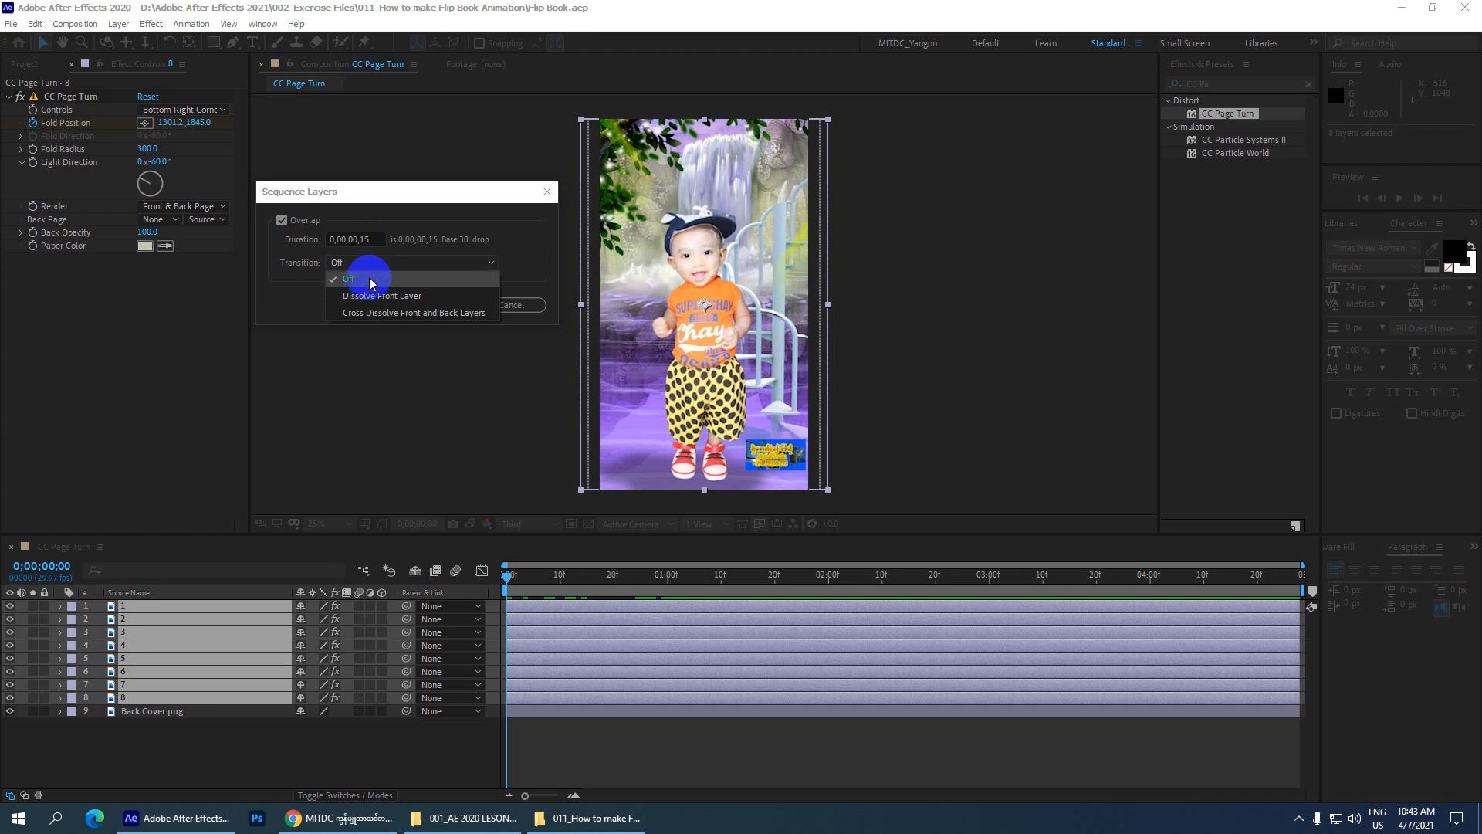
pyautogui.click(373, 281)
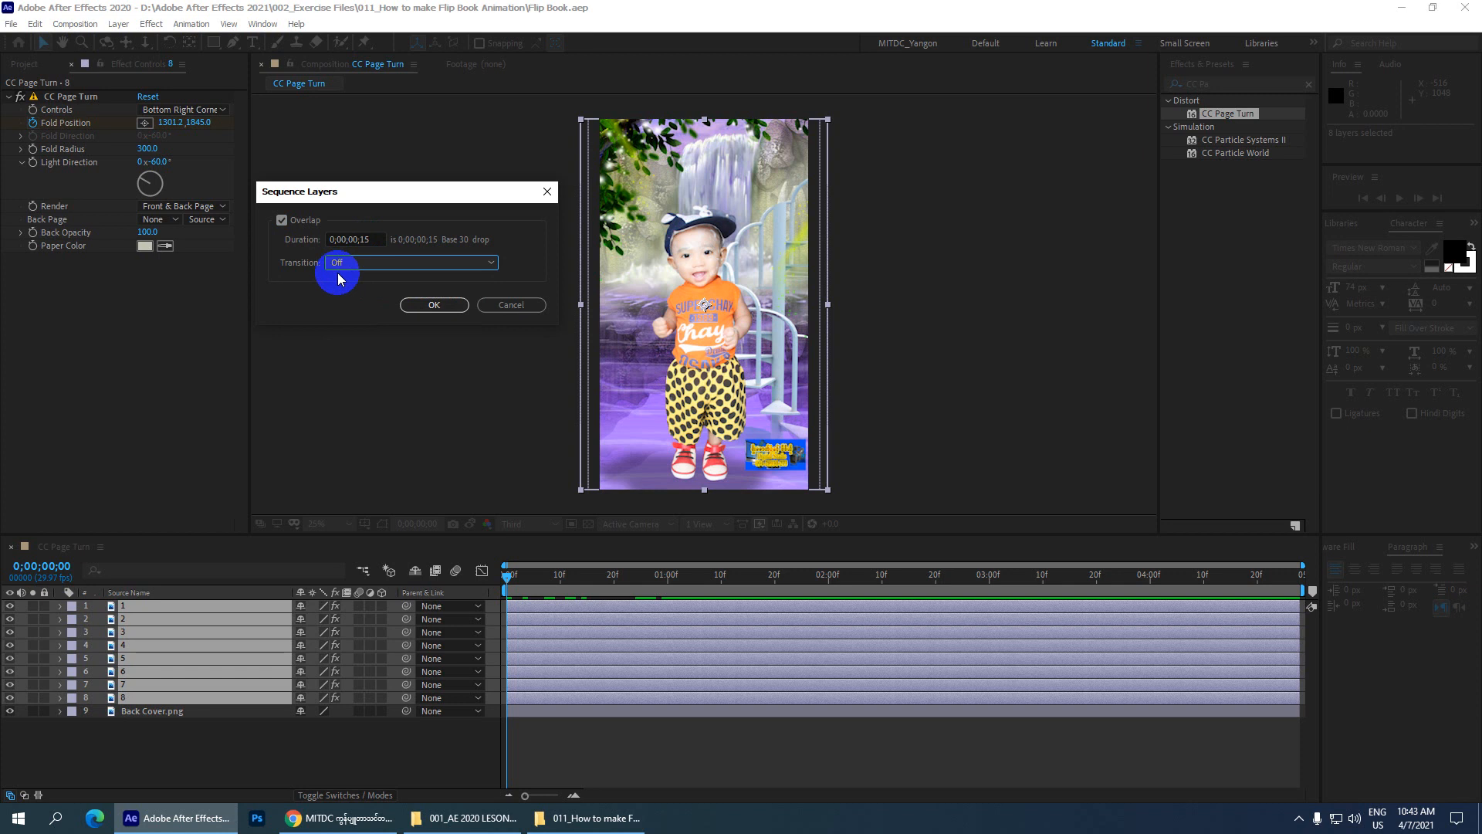
pyautogui.click(427, 303)
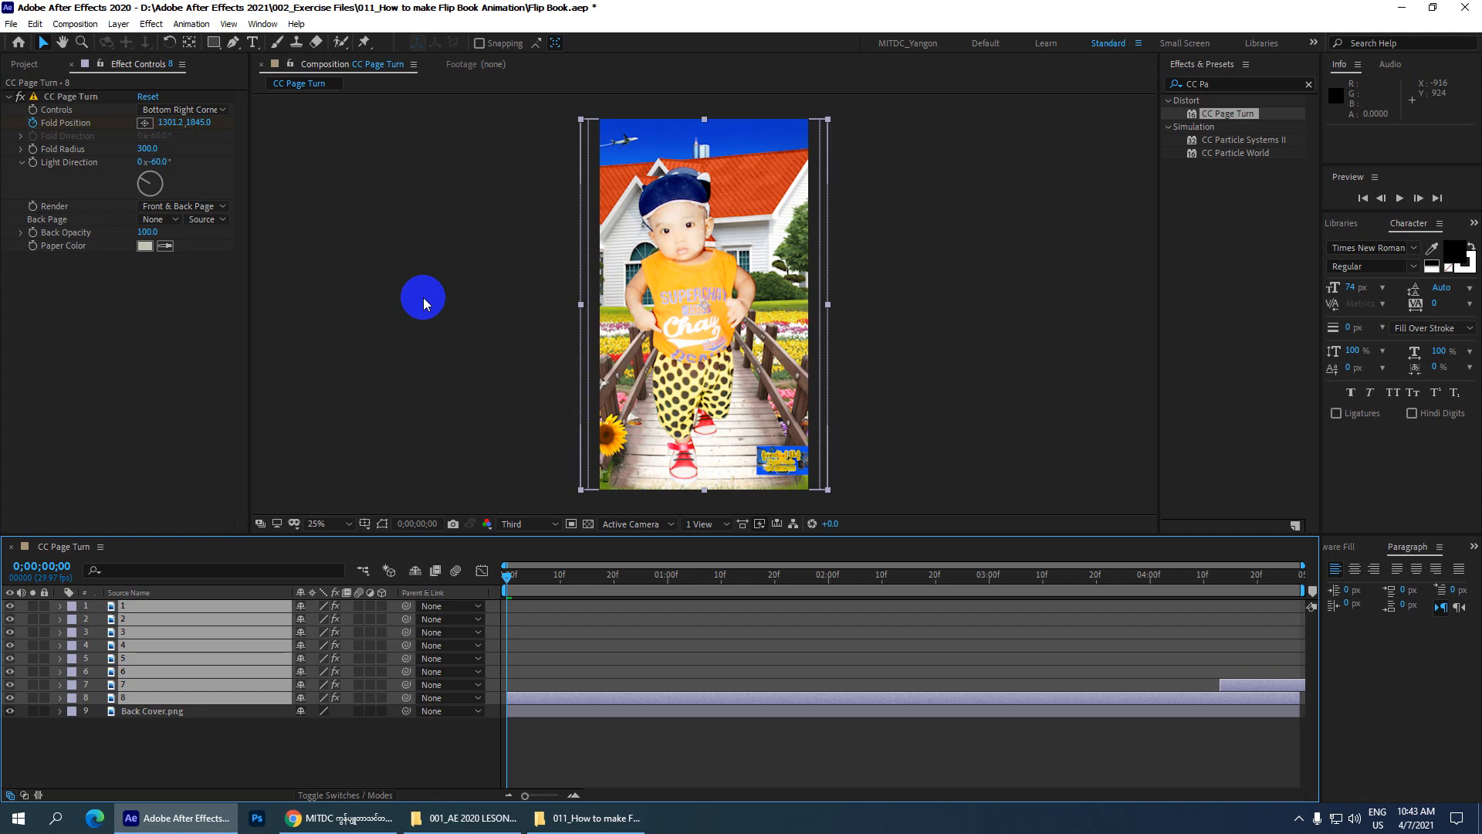
pyautogui.hotkey('ctrl', 's')
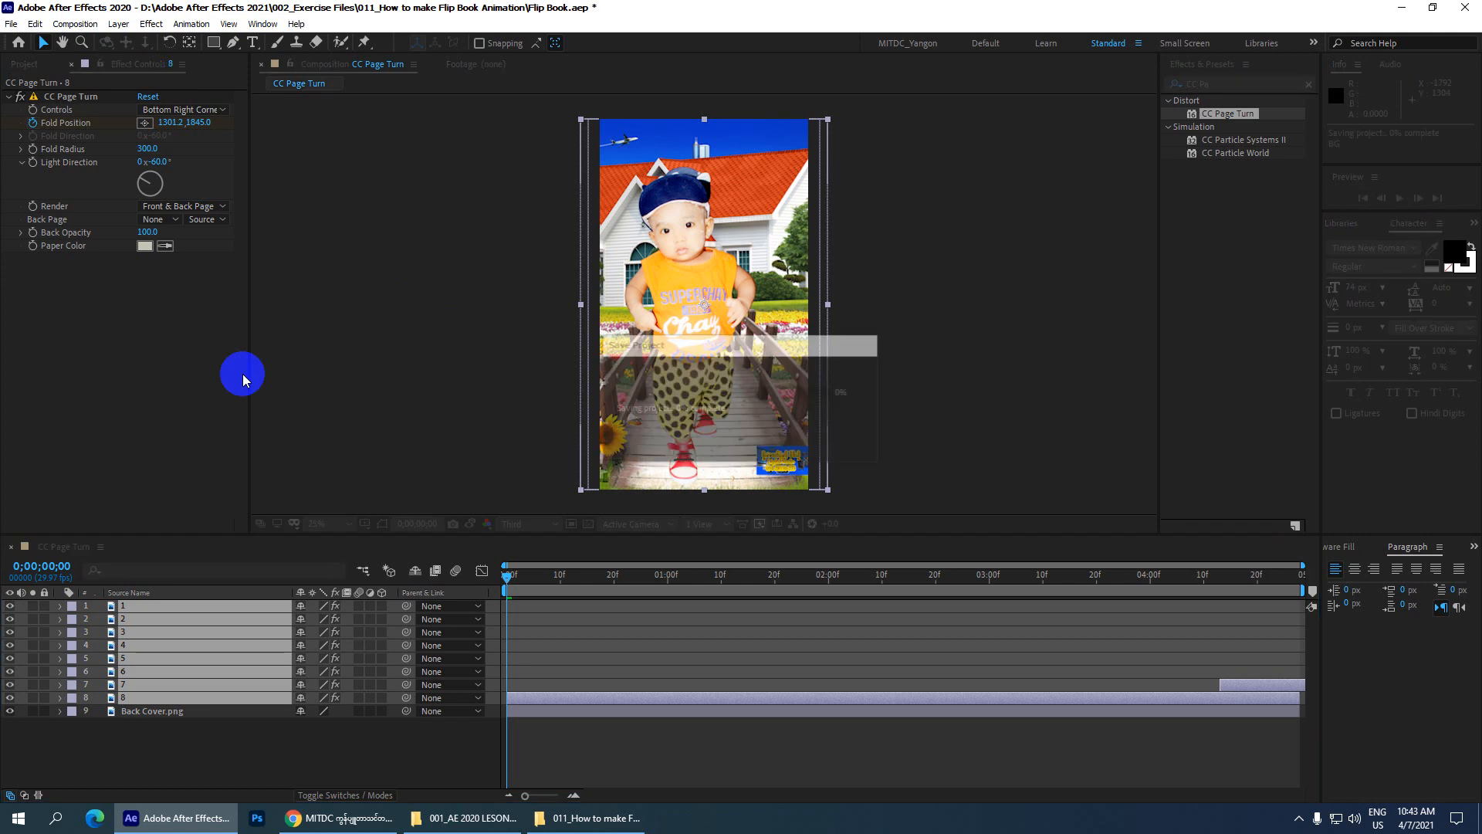
# - Set the CC Page Turn composition's duration to 0;00;40;28
pyautogui.click(69, 24)
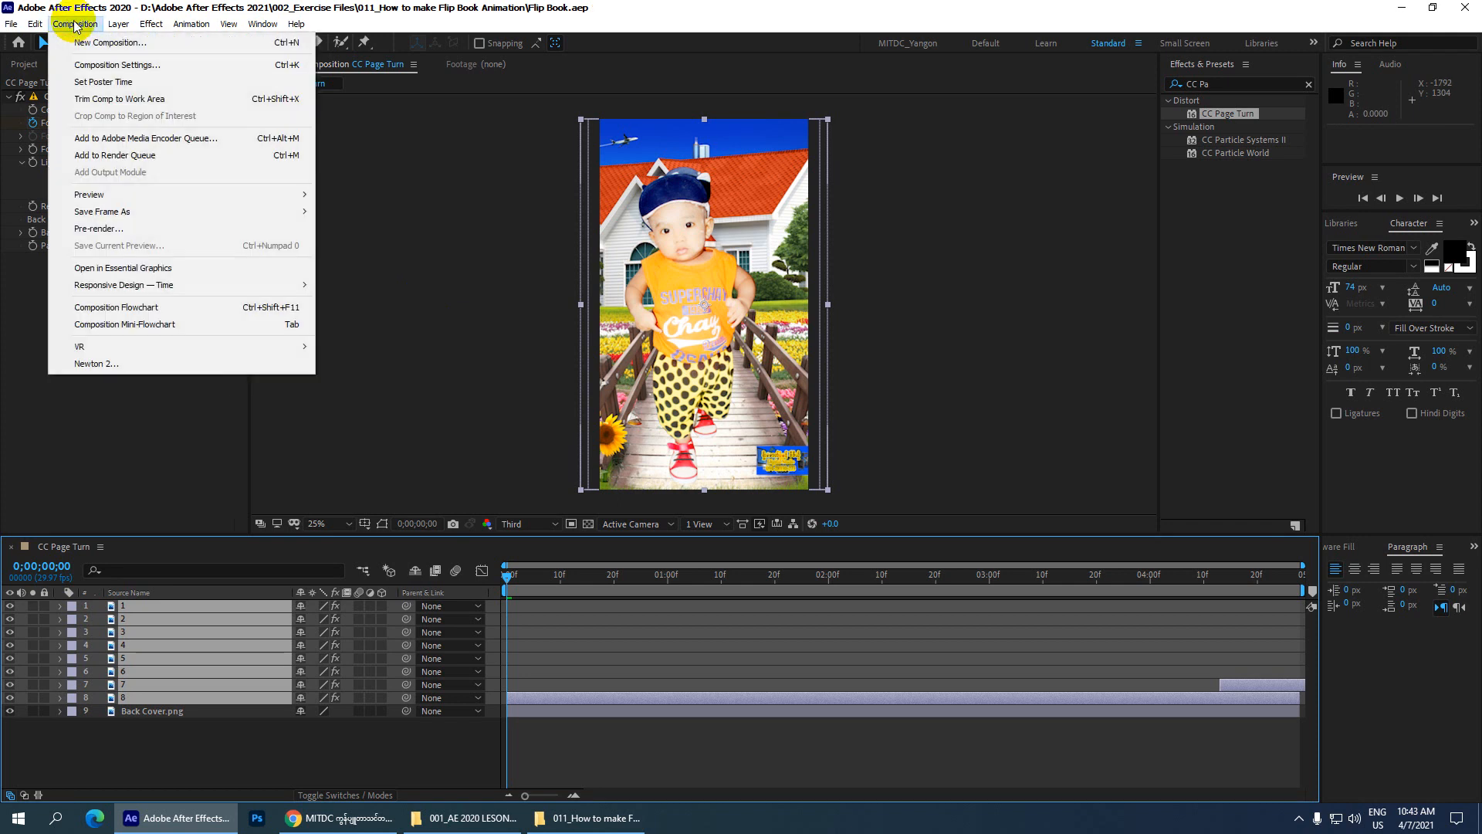
pyautogui.click(108, 65)
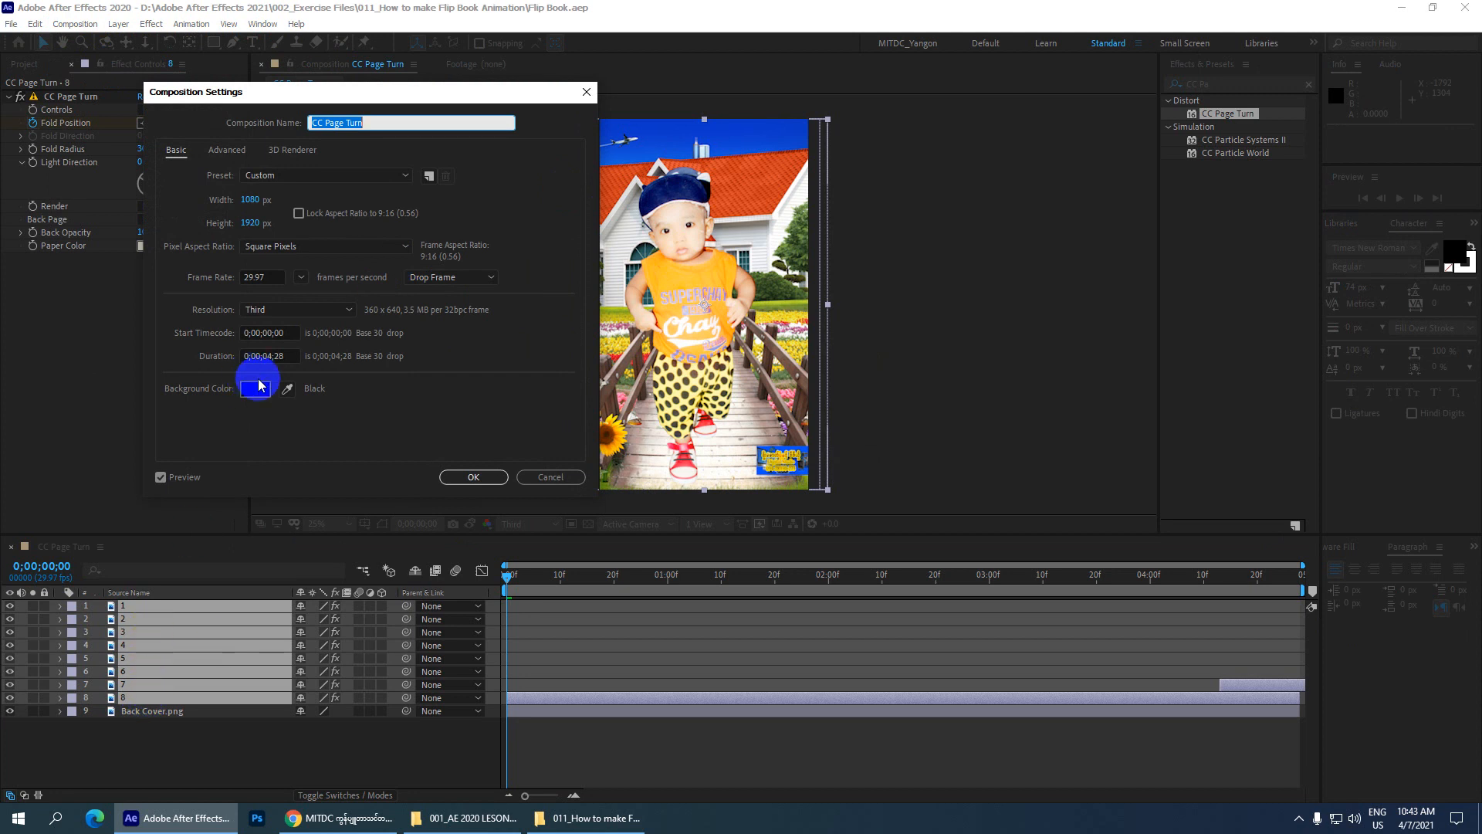
pyautogui.click(294, 357)
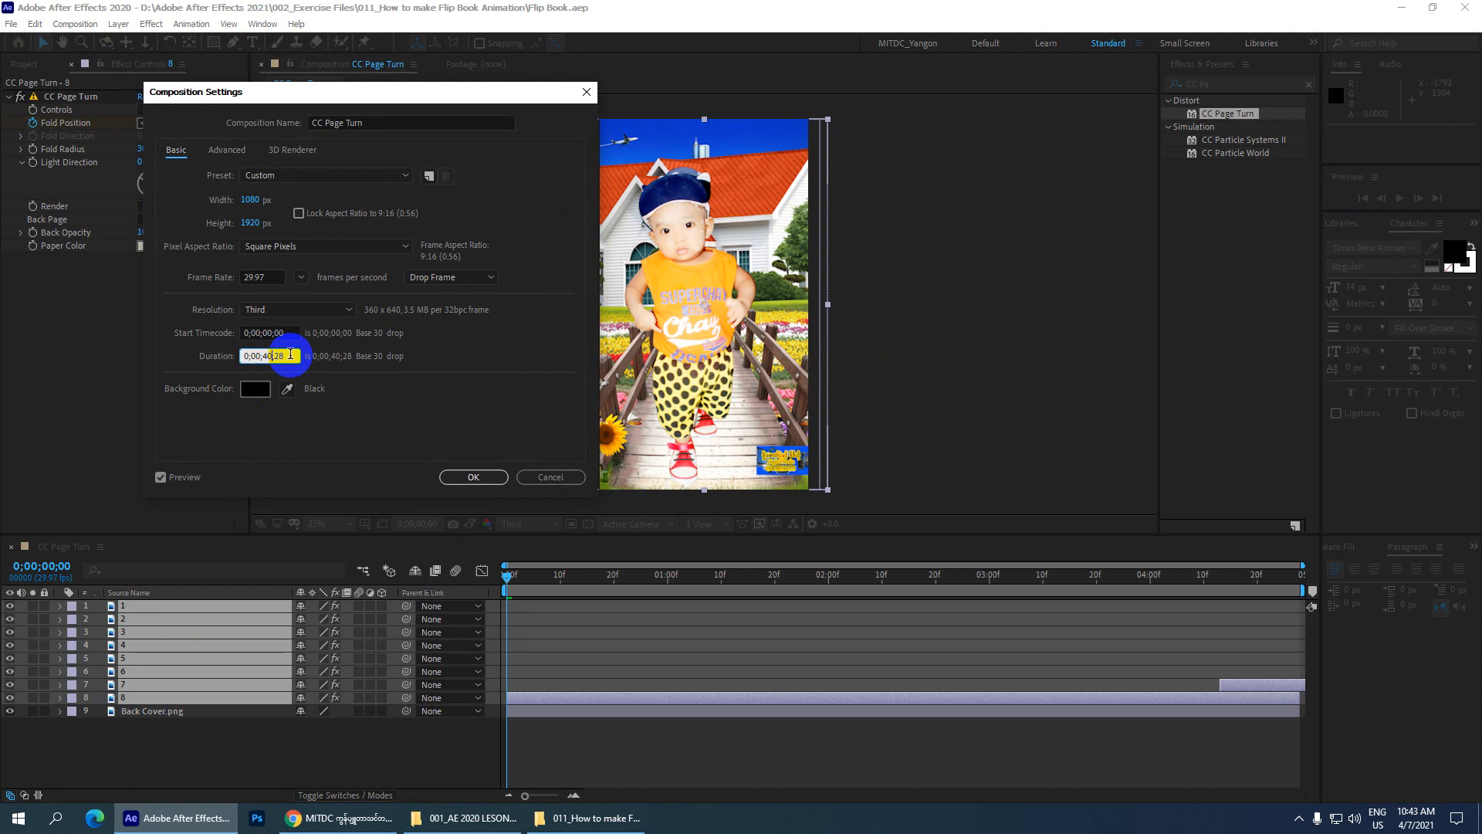
pyautogui.press('Return')
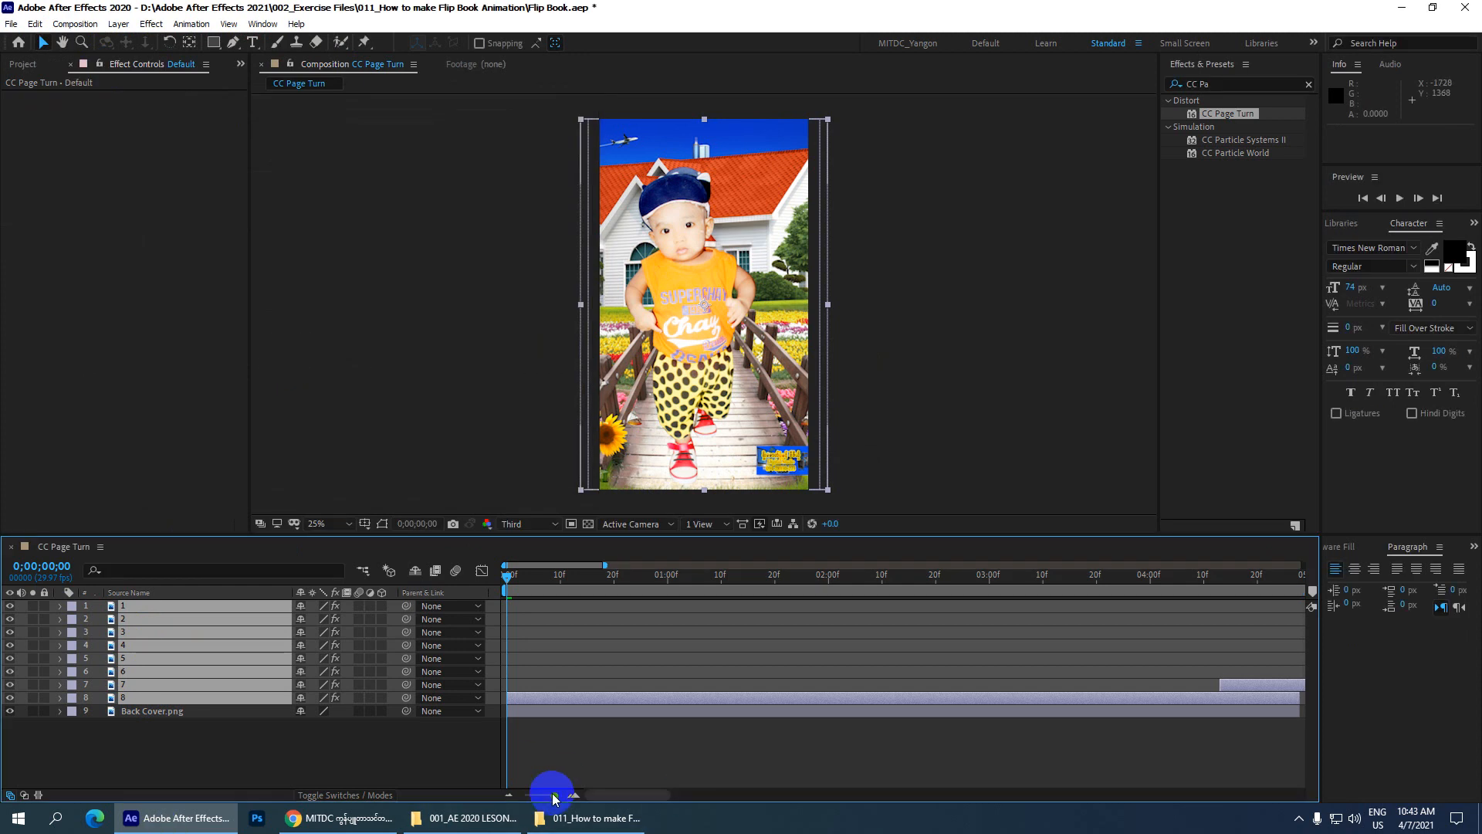
# - Preview the sequenced page turns from the start over the composition's full time range
pyautogui.moveTo(554, 799); pyautogui.dragTo(503, 795)
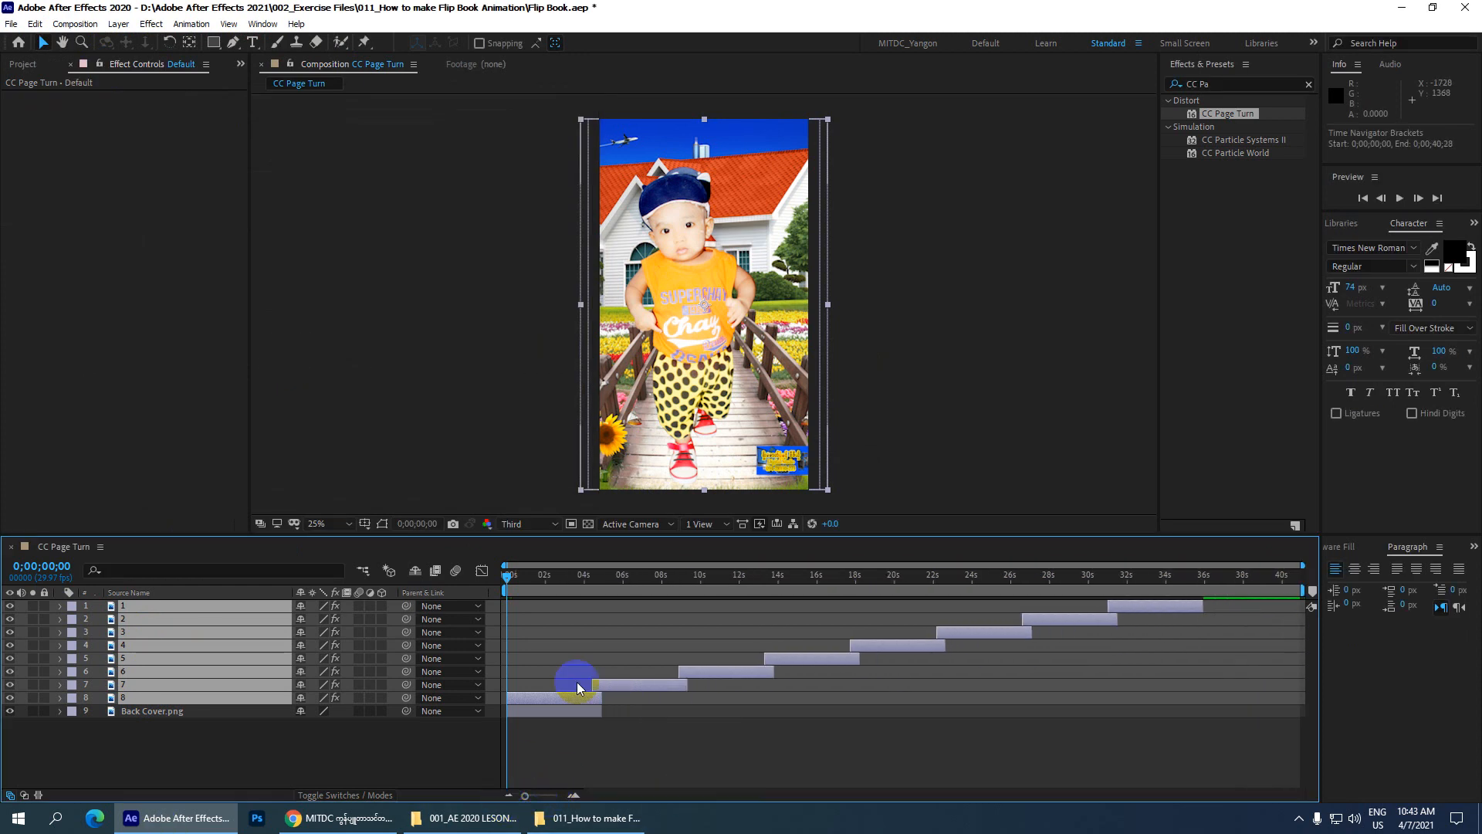
pyautogui.press('space')
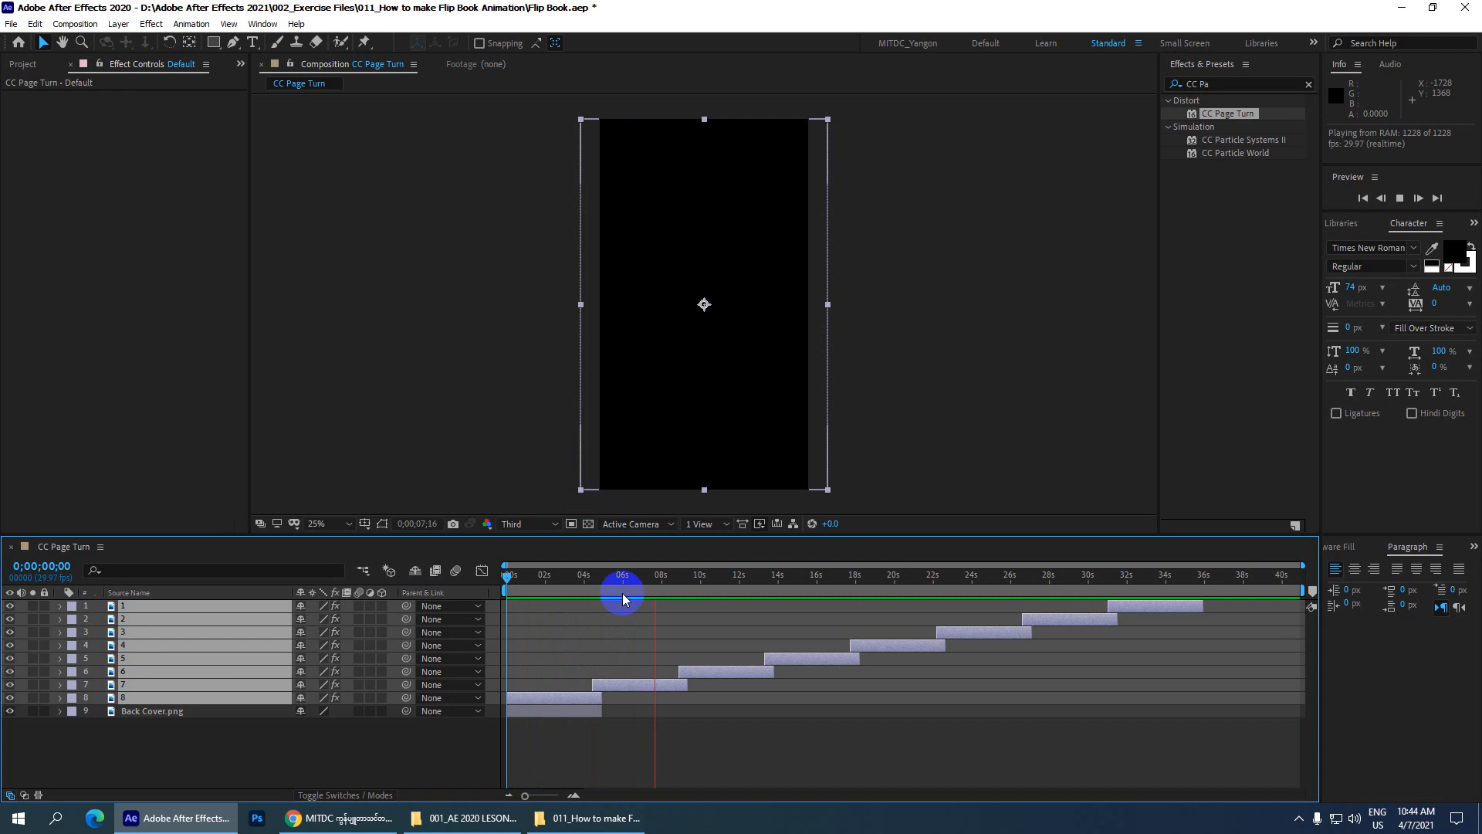
pyautogui.press('space')
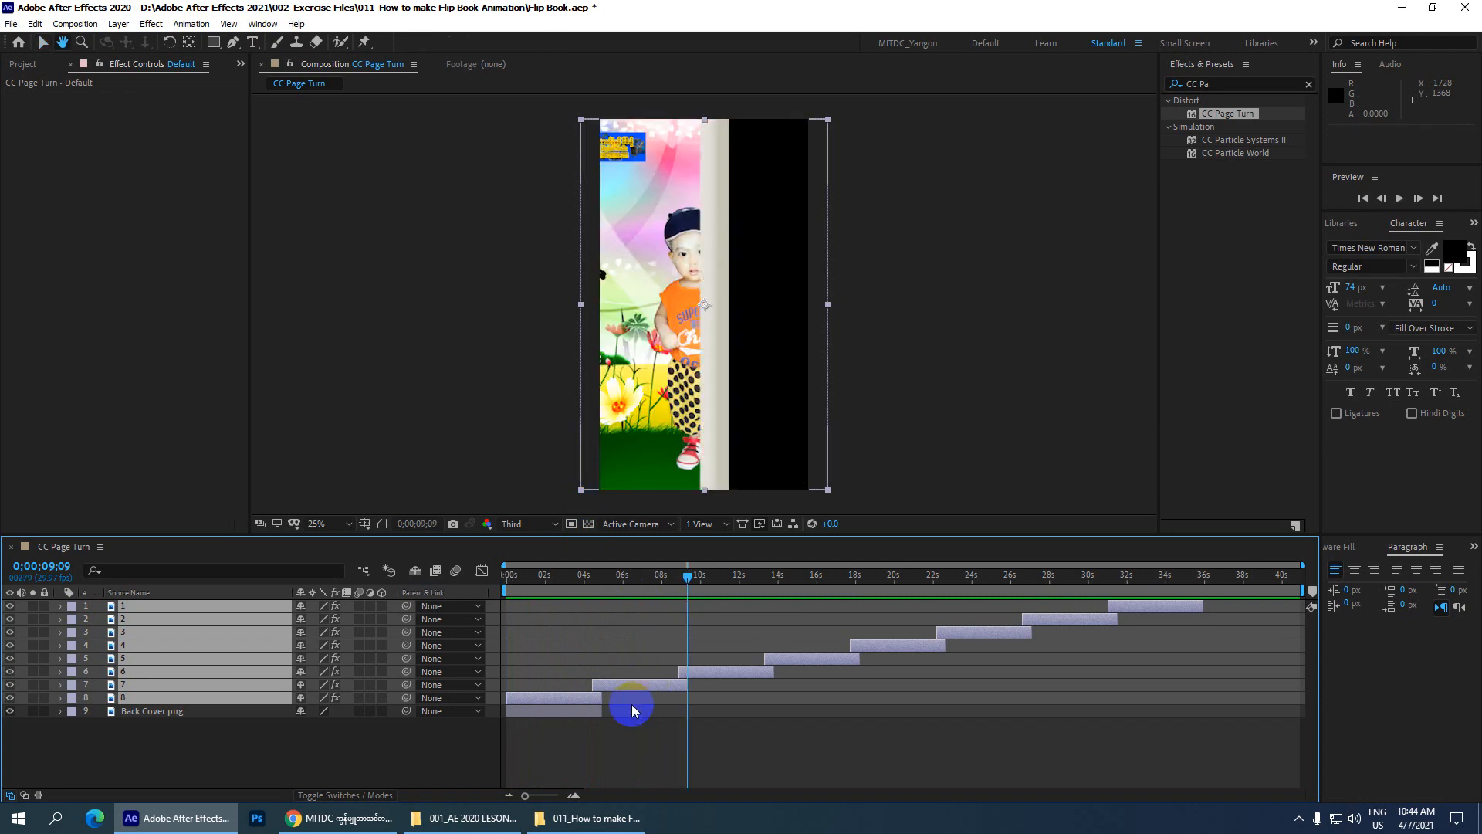
# - Extend the Back Cover.png layer to the end of the composition and preview the page turns over it
pyautogui.moveTo(662, 592); pyautogui.dragTo(539, 721)
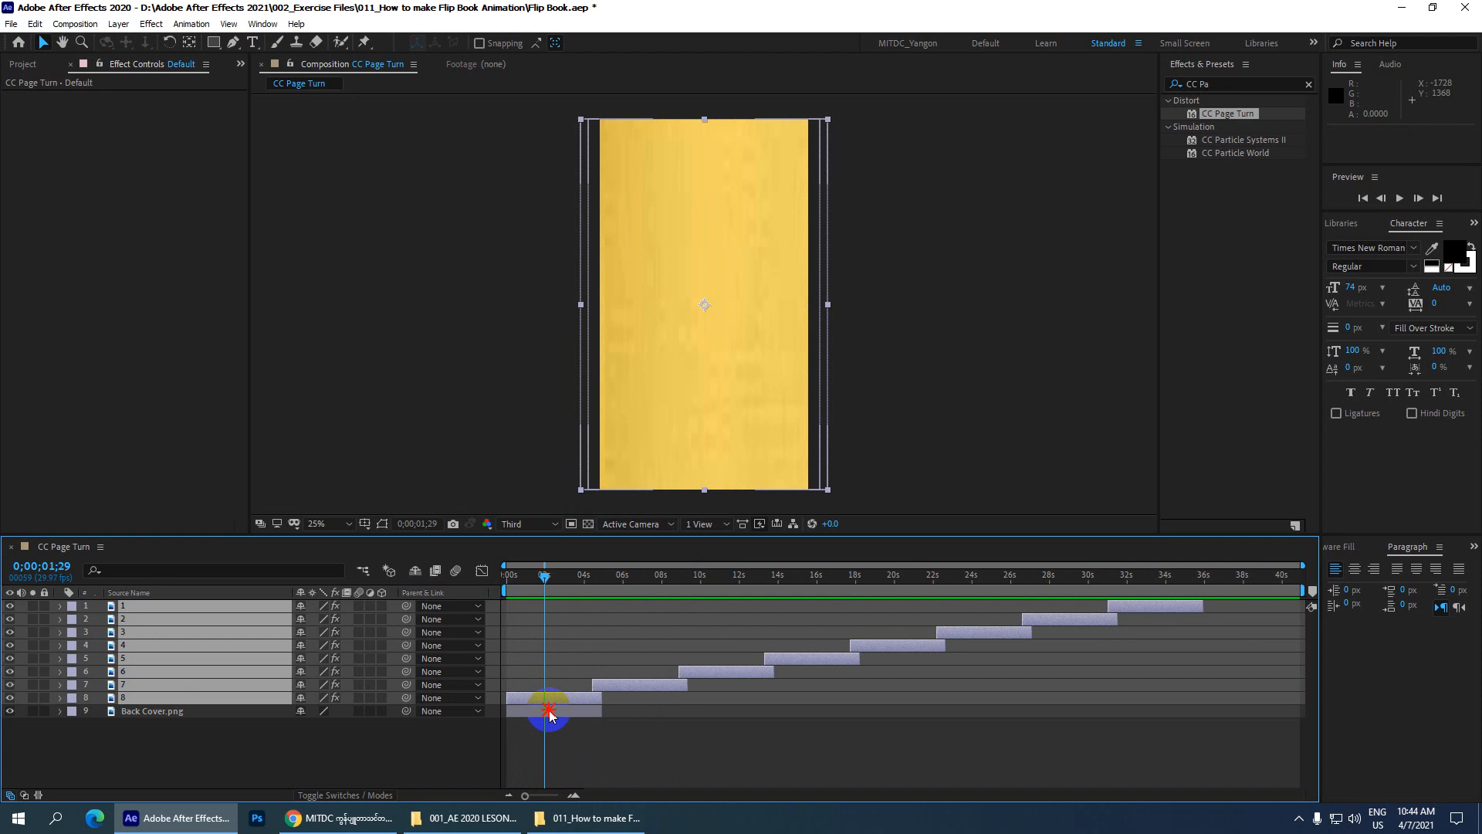
pyautogui.click(548, 711)
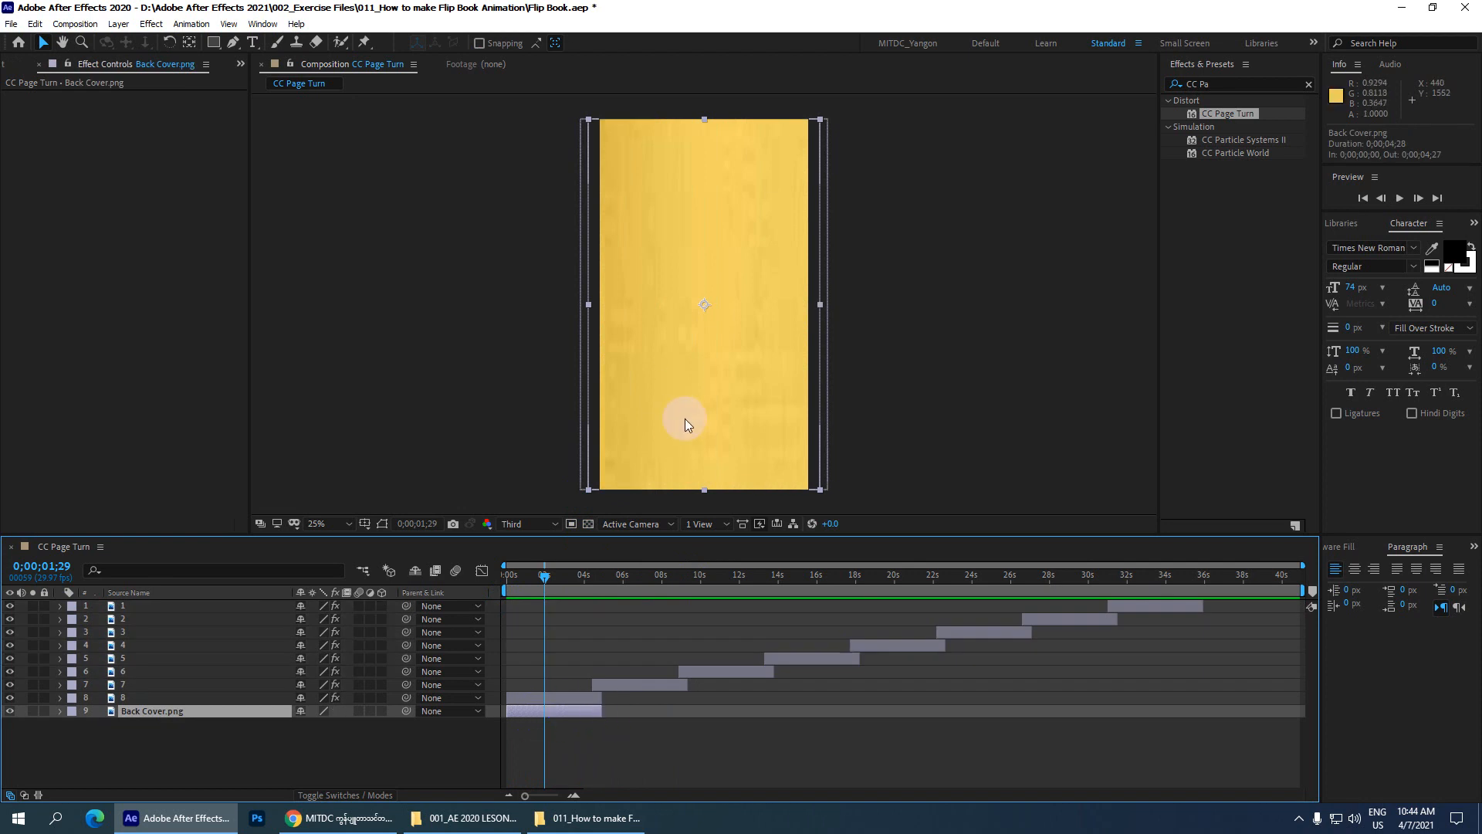
pyautogui.moveTo(602, 710); pyautogui.dragTo(1278, 725)
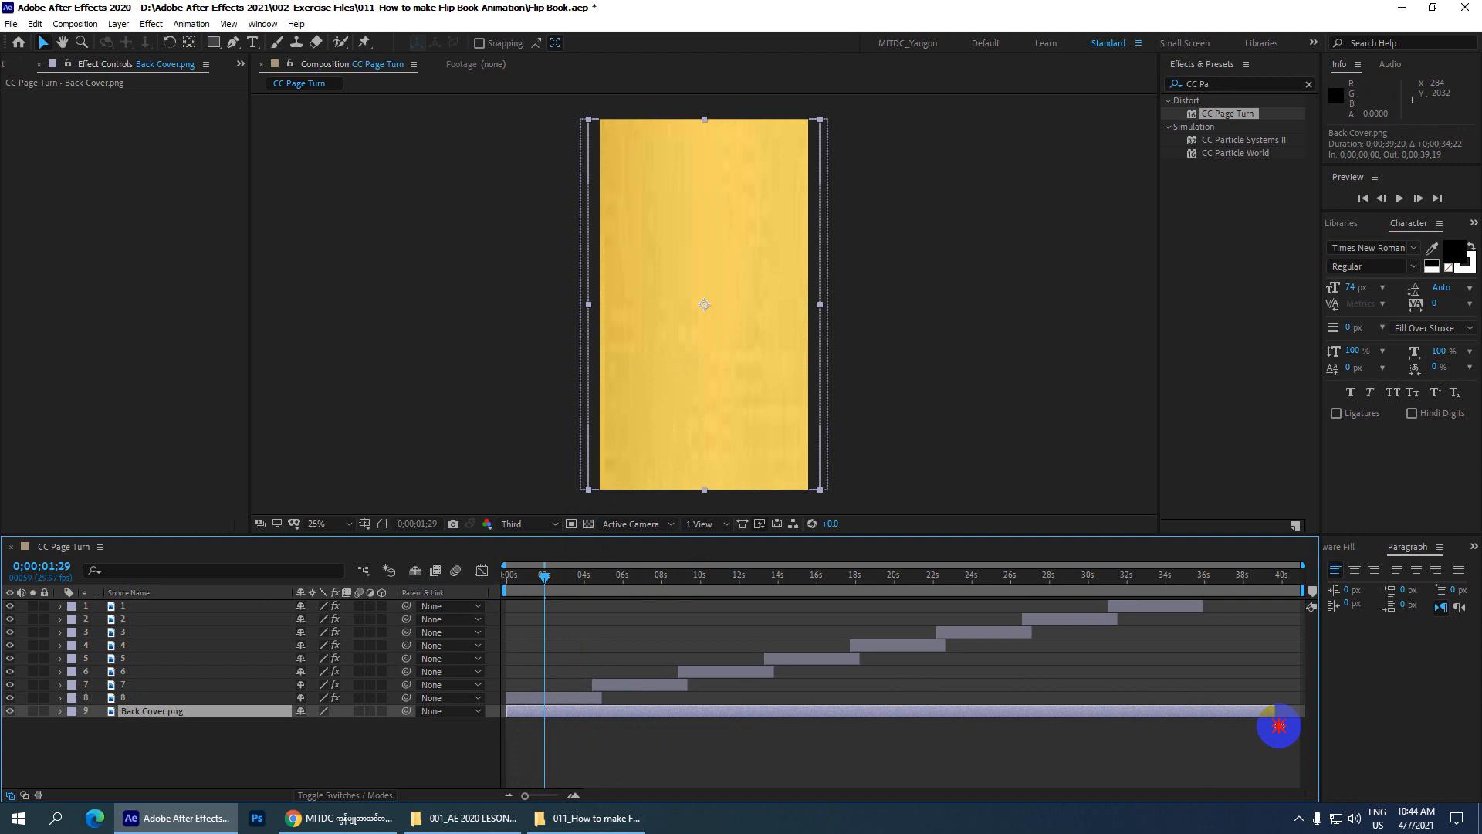
pyautogui.press('space')
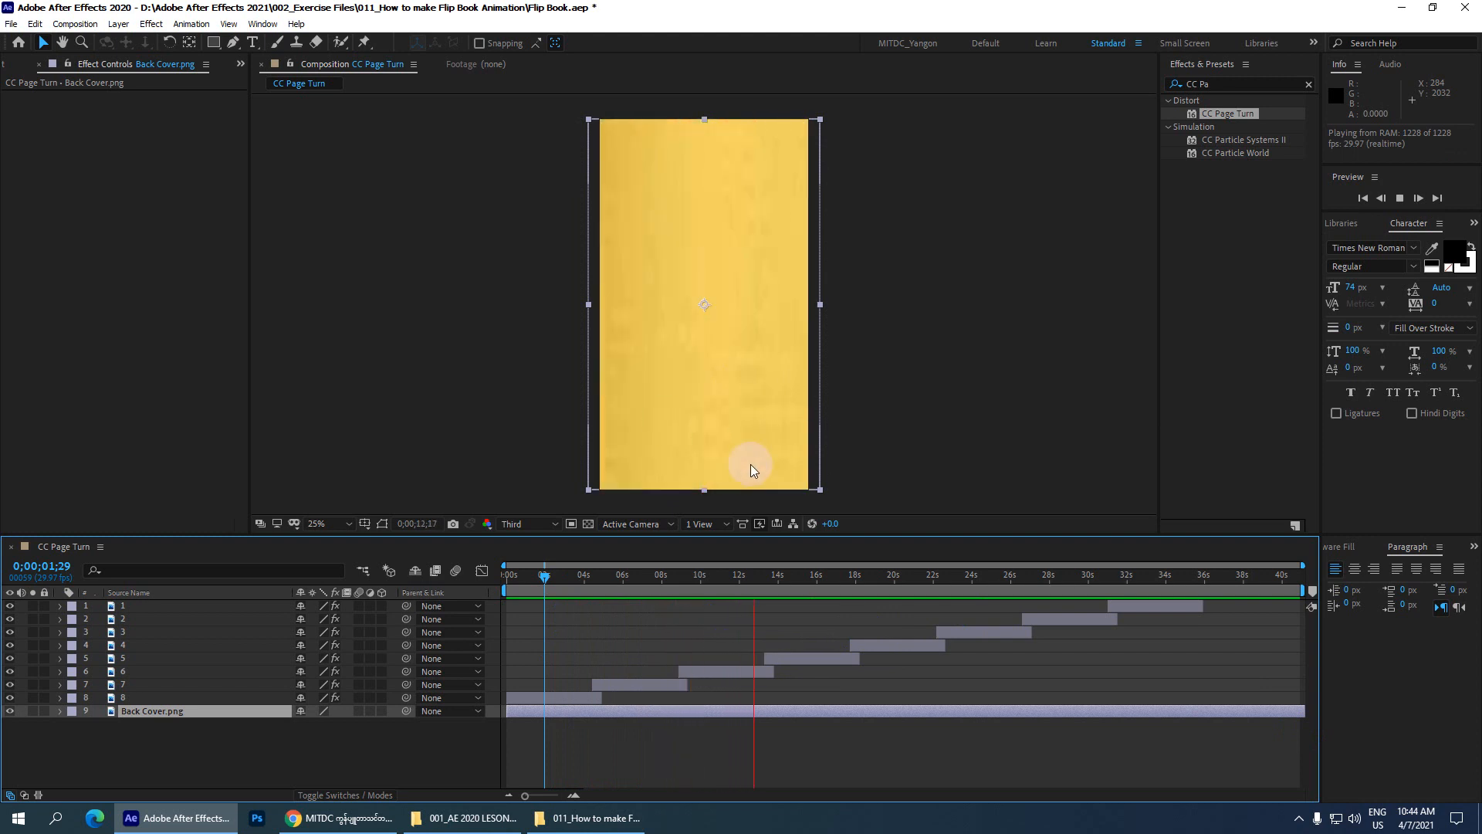
pyautogui.click(744, 531)
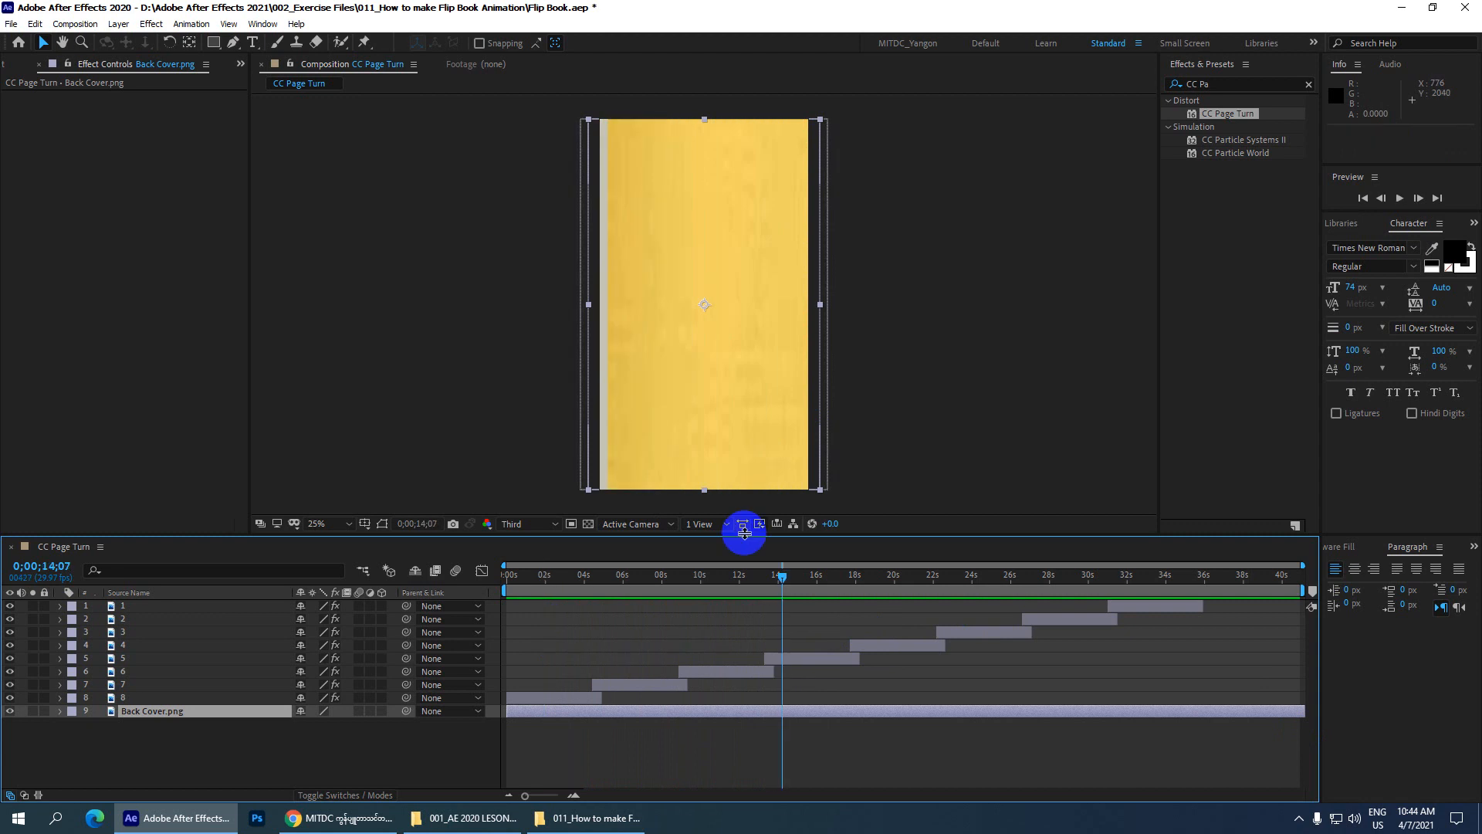
pyautogui.click(565, 693)
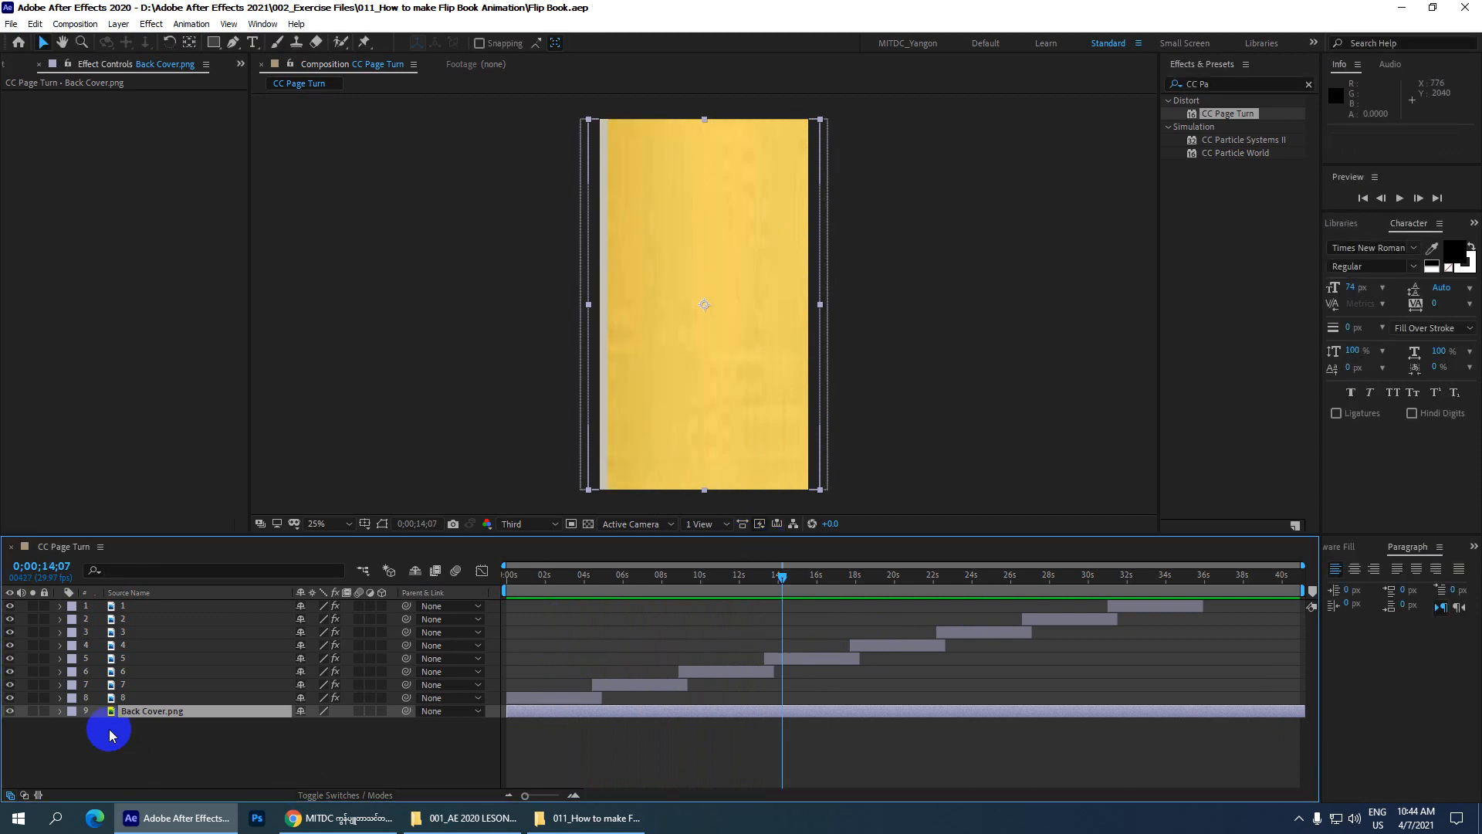
# - Select layers 8 through 1 and reveal their keyframed CC Page Turn Fold Position properties
pyautogui.click(130, 698)
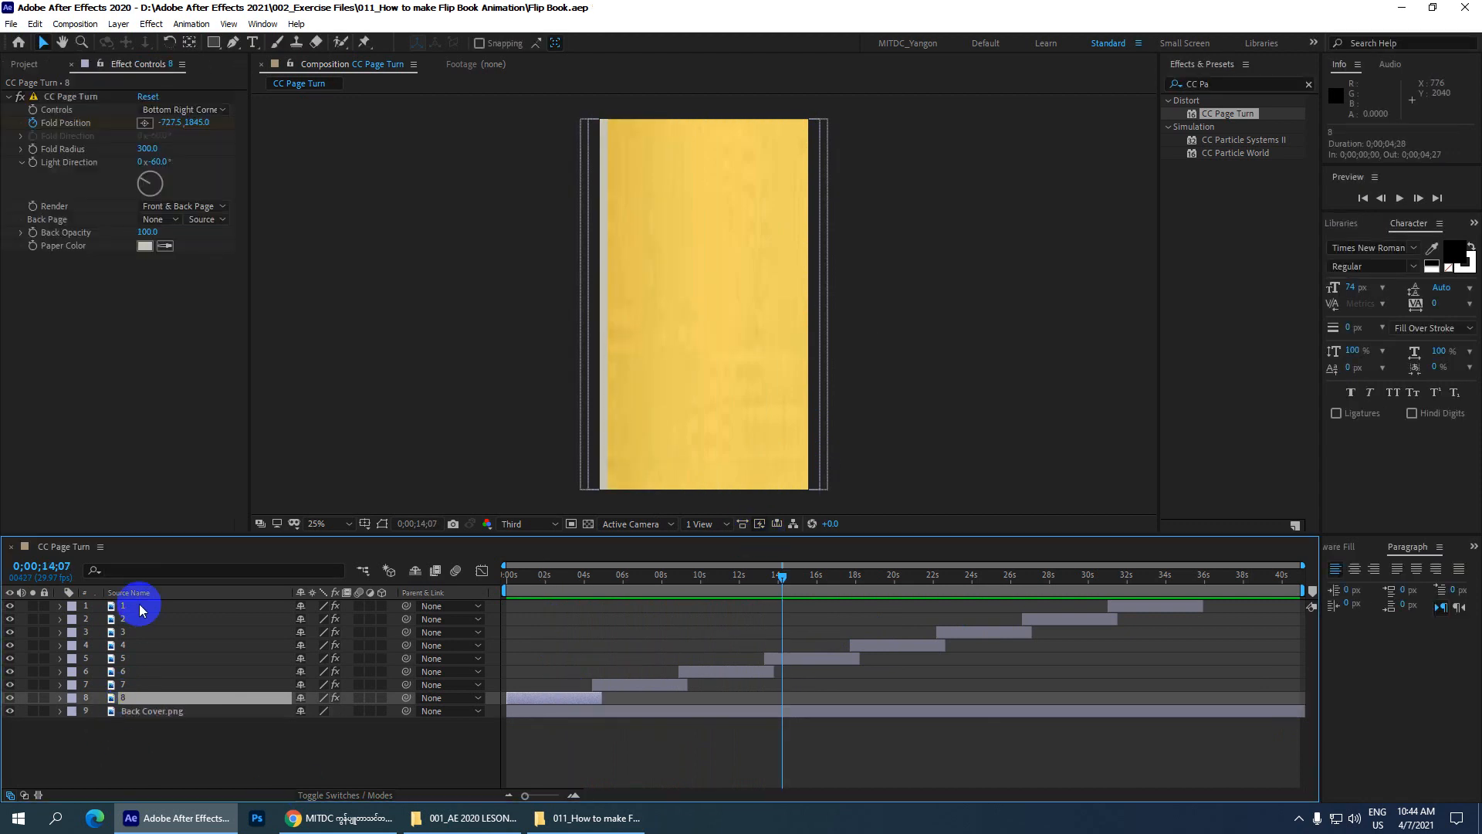
pyautogui.keyDown('shift'); pyautogui.click(141, 609); pyautogui.keyUp('shift')
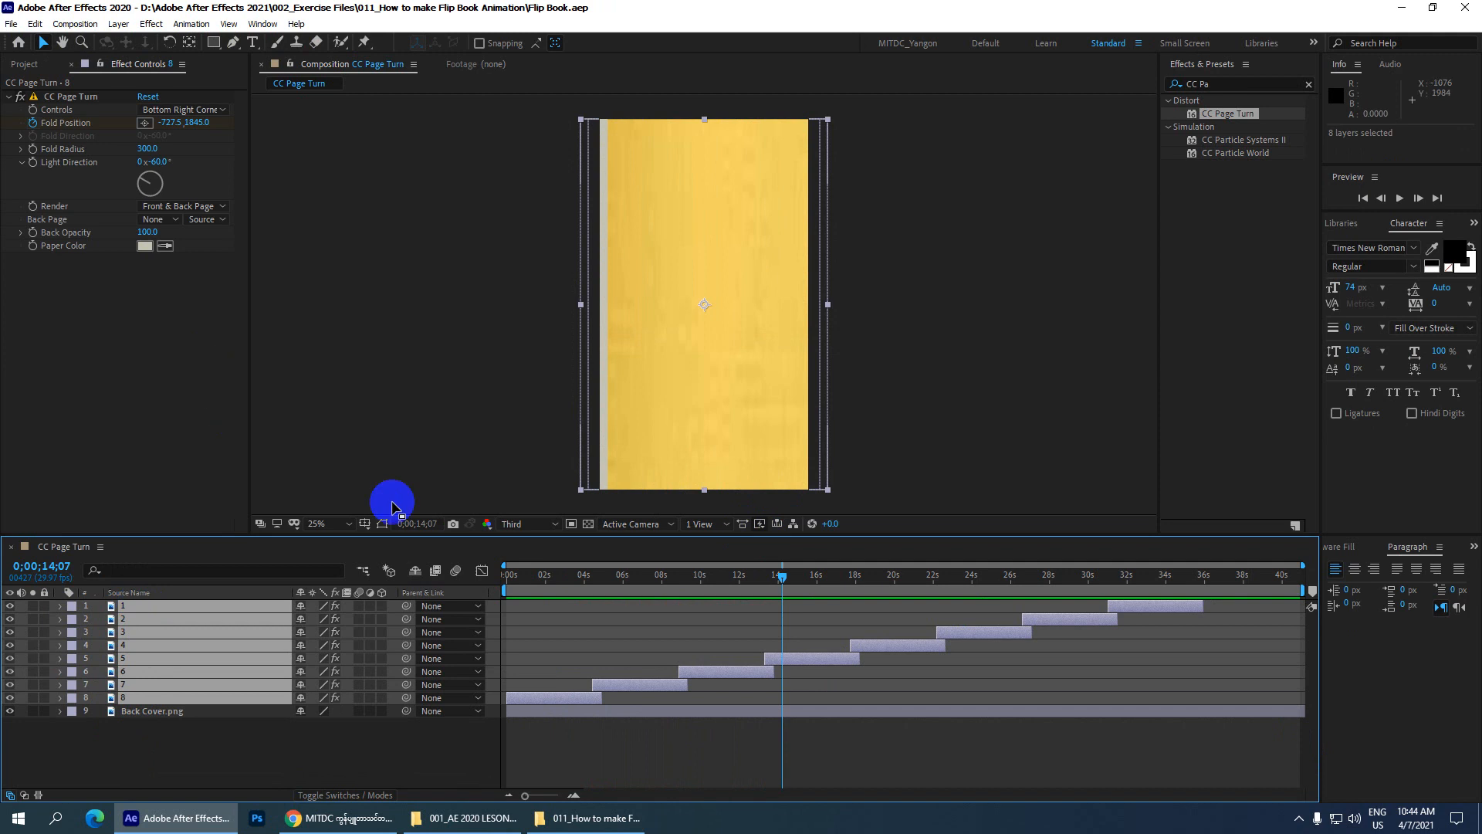
pyautogui.press('u')
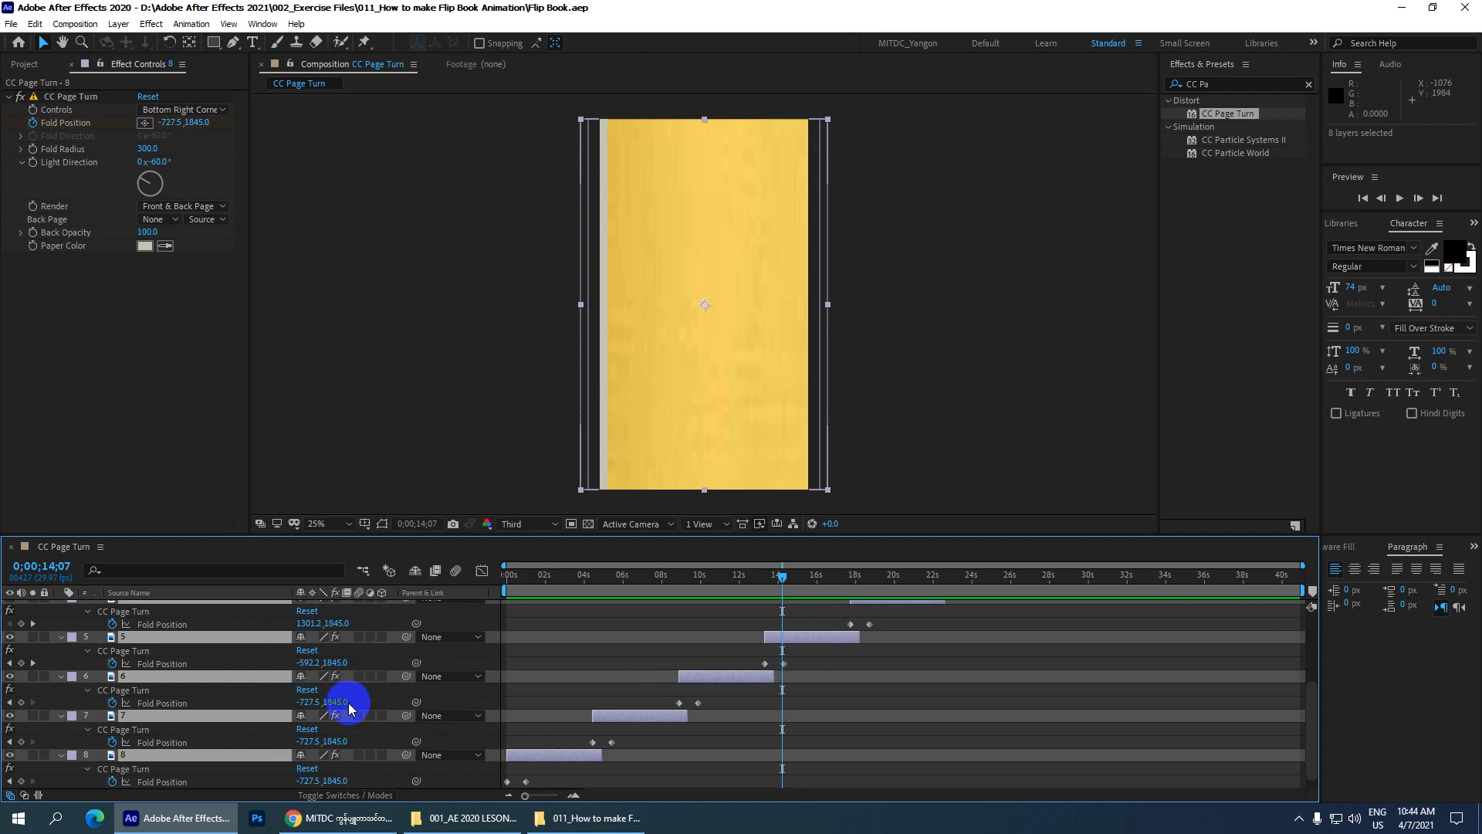
pyautogui.scroll(3, 130, 635)
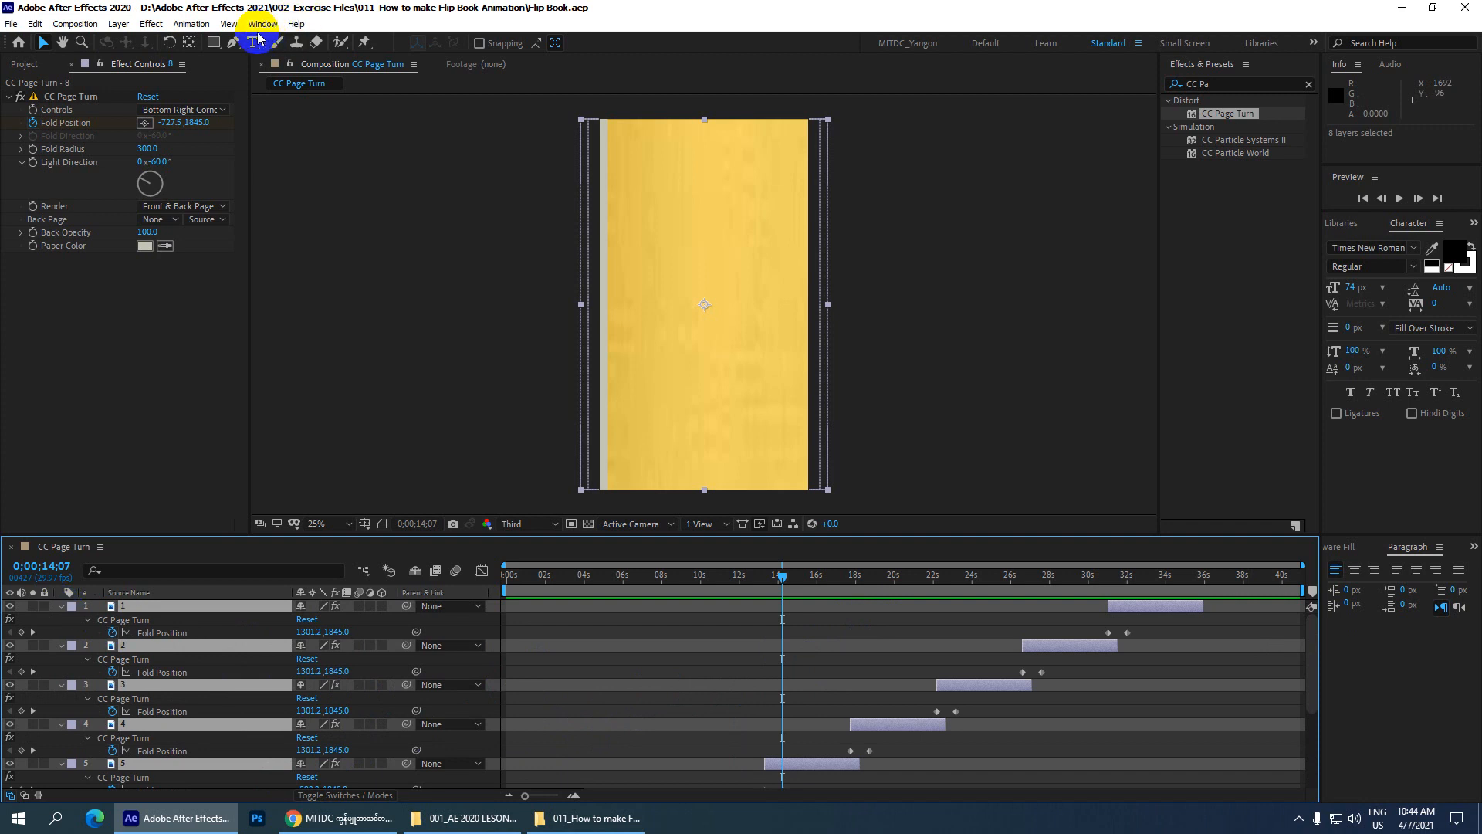
# - Sequence layers 8 up to 1 with an overlap of 0;00;02;15 and Transition Off, and save the project
pyautogui.click(191, 24)
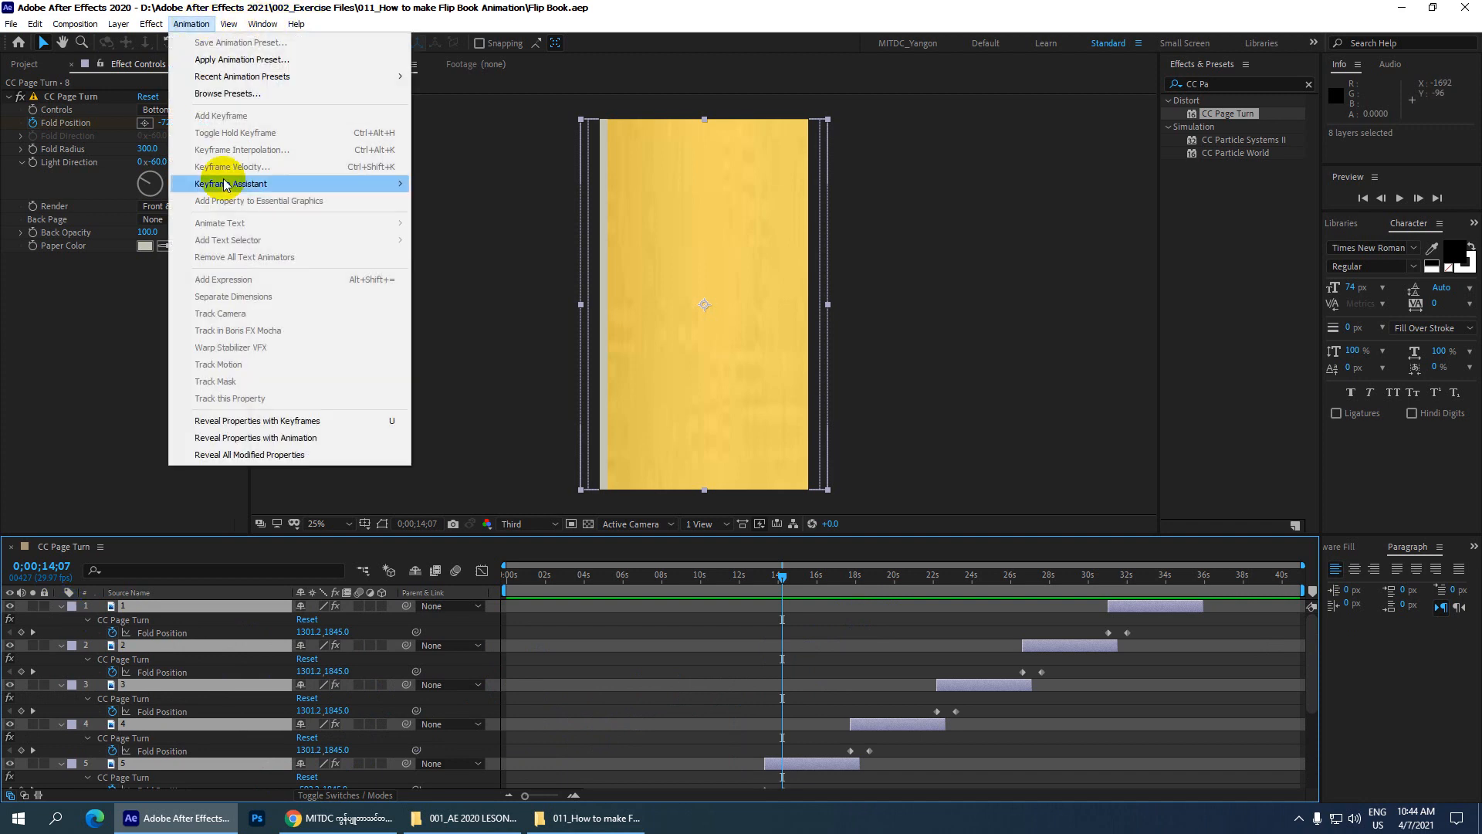
pyautogui.moveTo(308, 183)
pyautogui.click(485, 320)
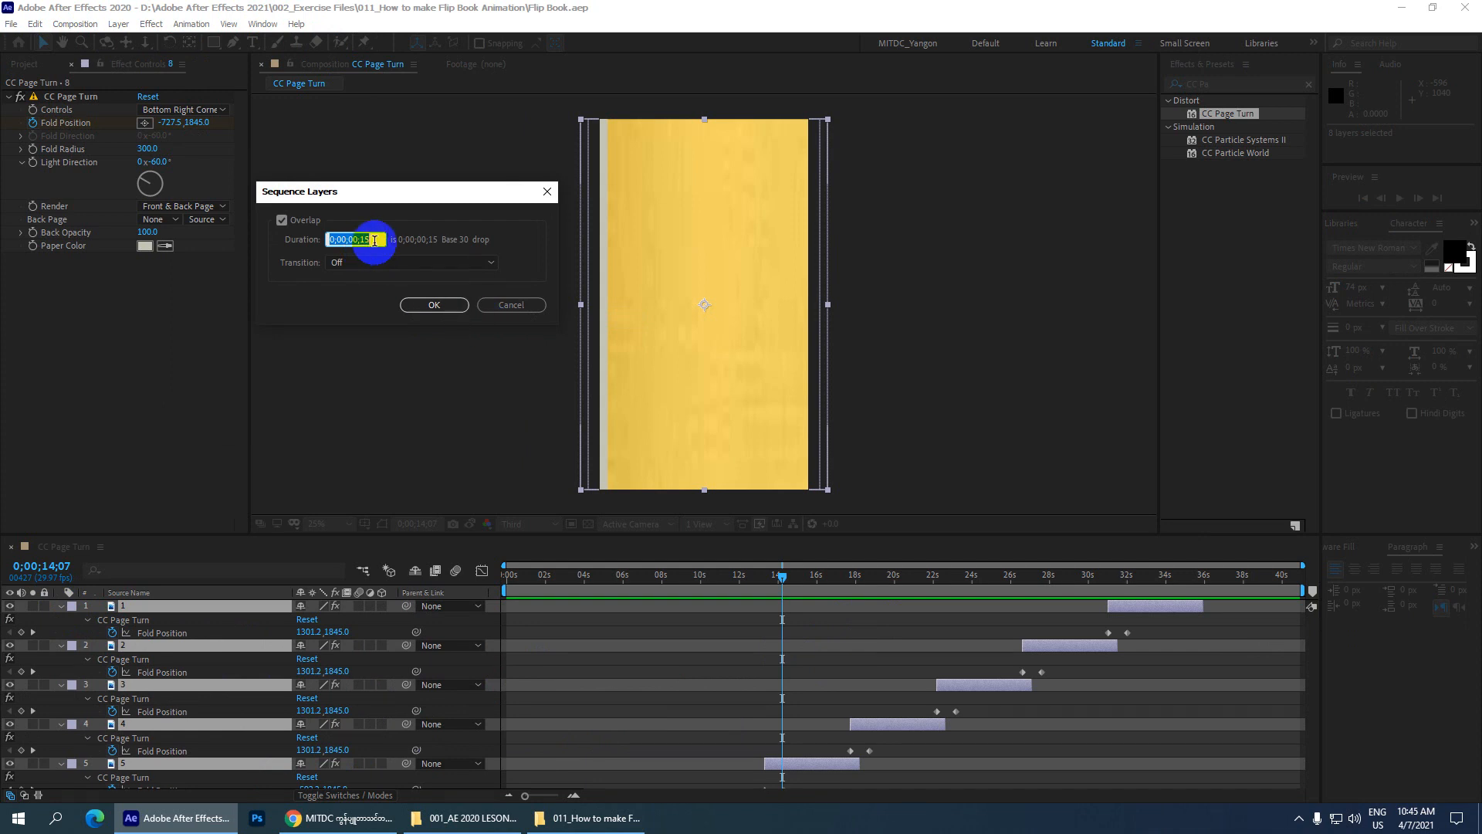
pyautogui.click(371, 239)
pyautogui.moveTo(369, 240); pyautogui.dragTo(399, 245)
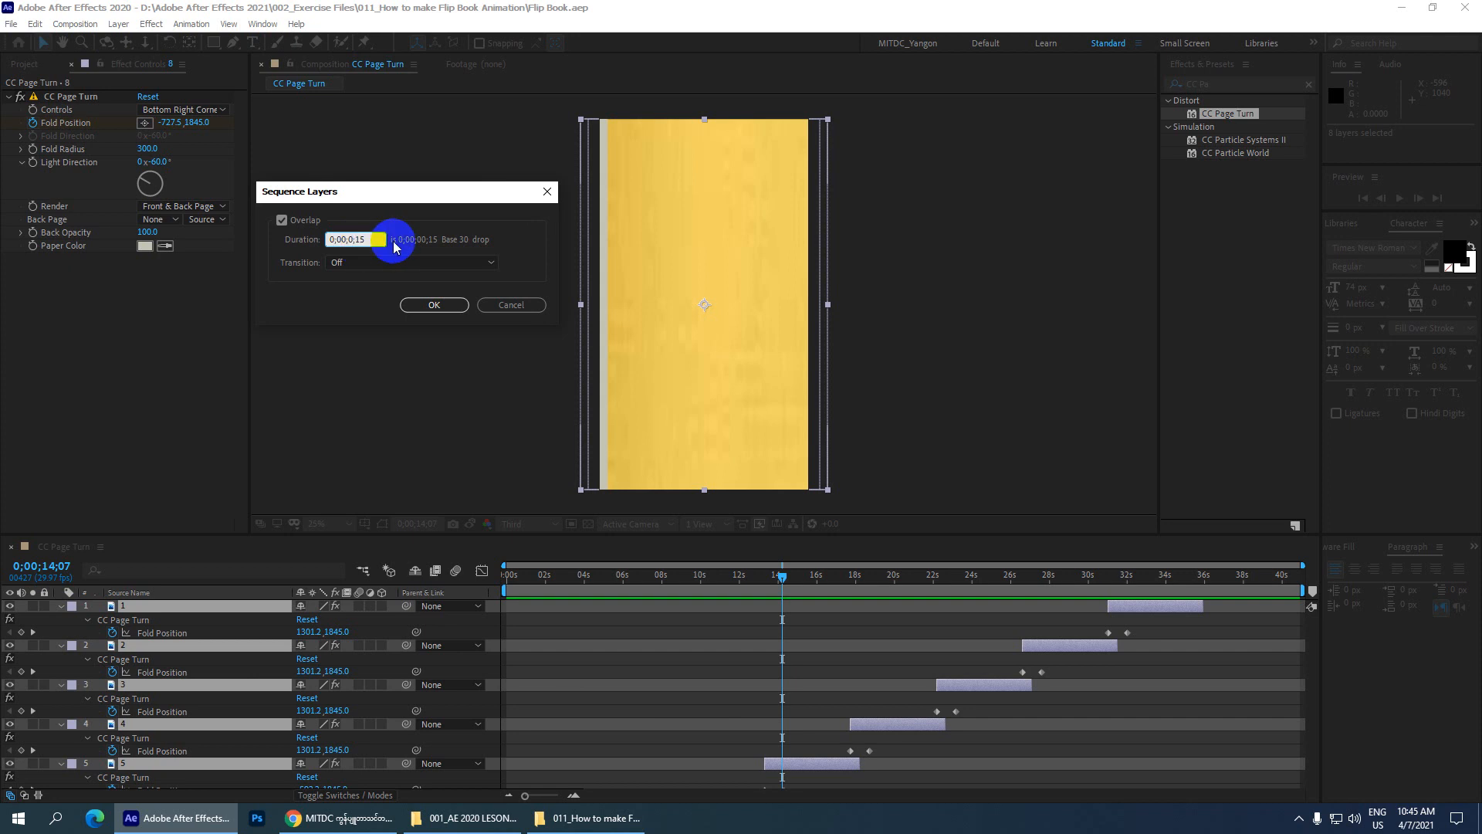
pyautogui.moveTo(394, 245); pyautogui.dragTo(352, 240)
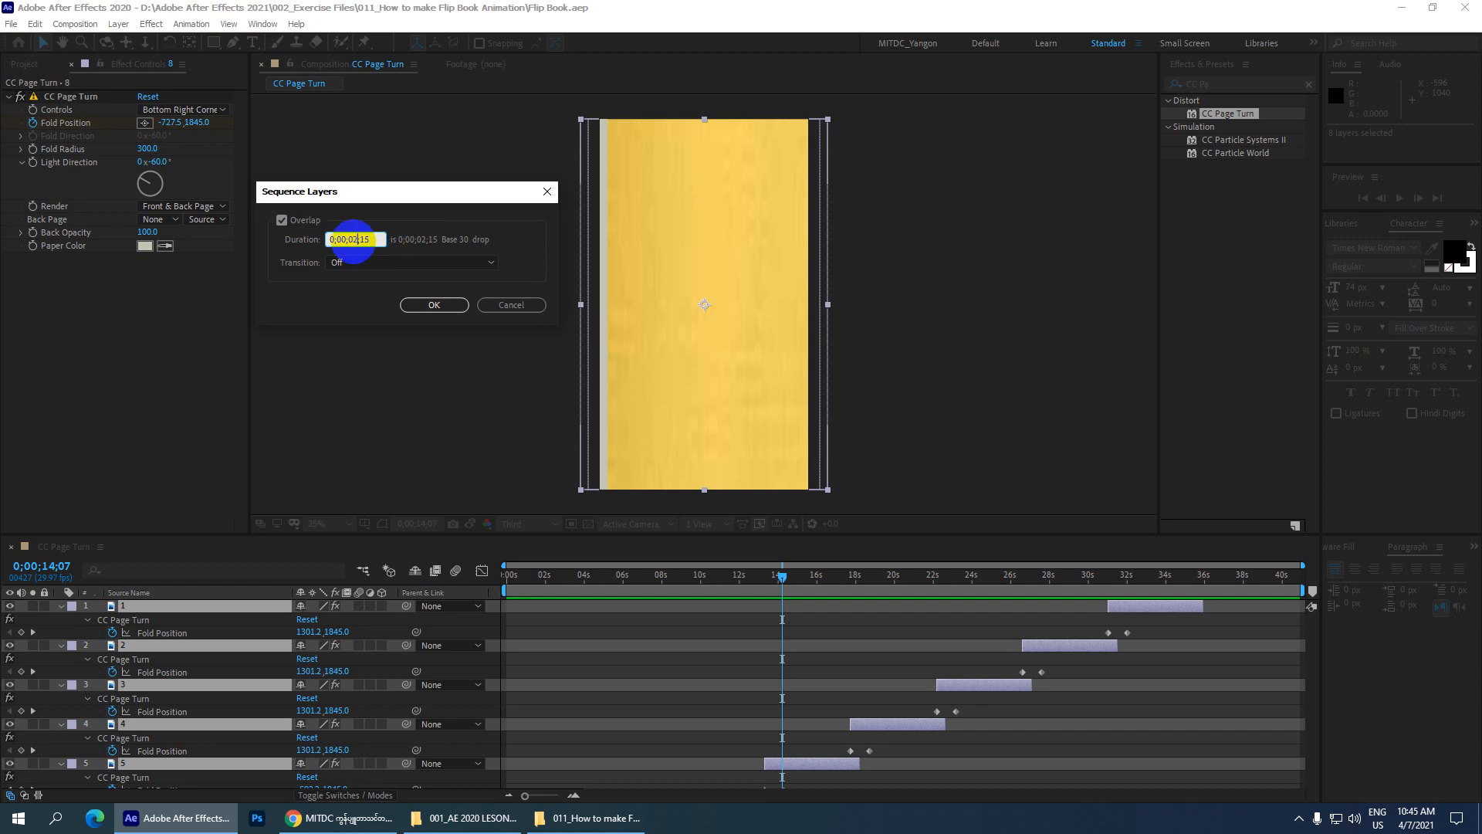
pyautogui.click(416, 307)
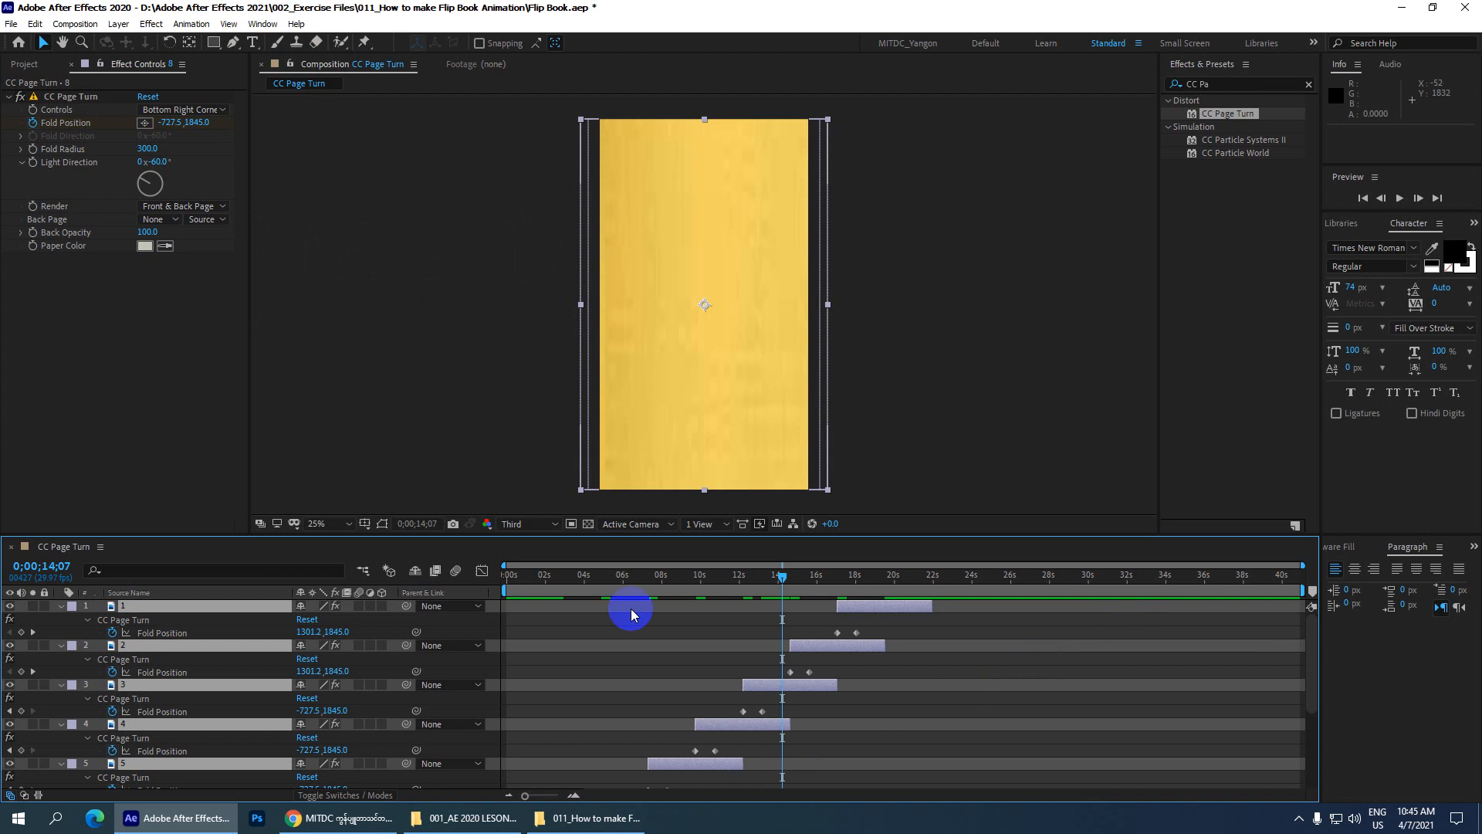
pyautogui.hotkey('ctrl', 's')
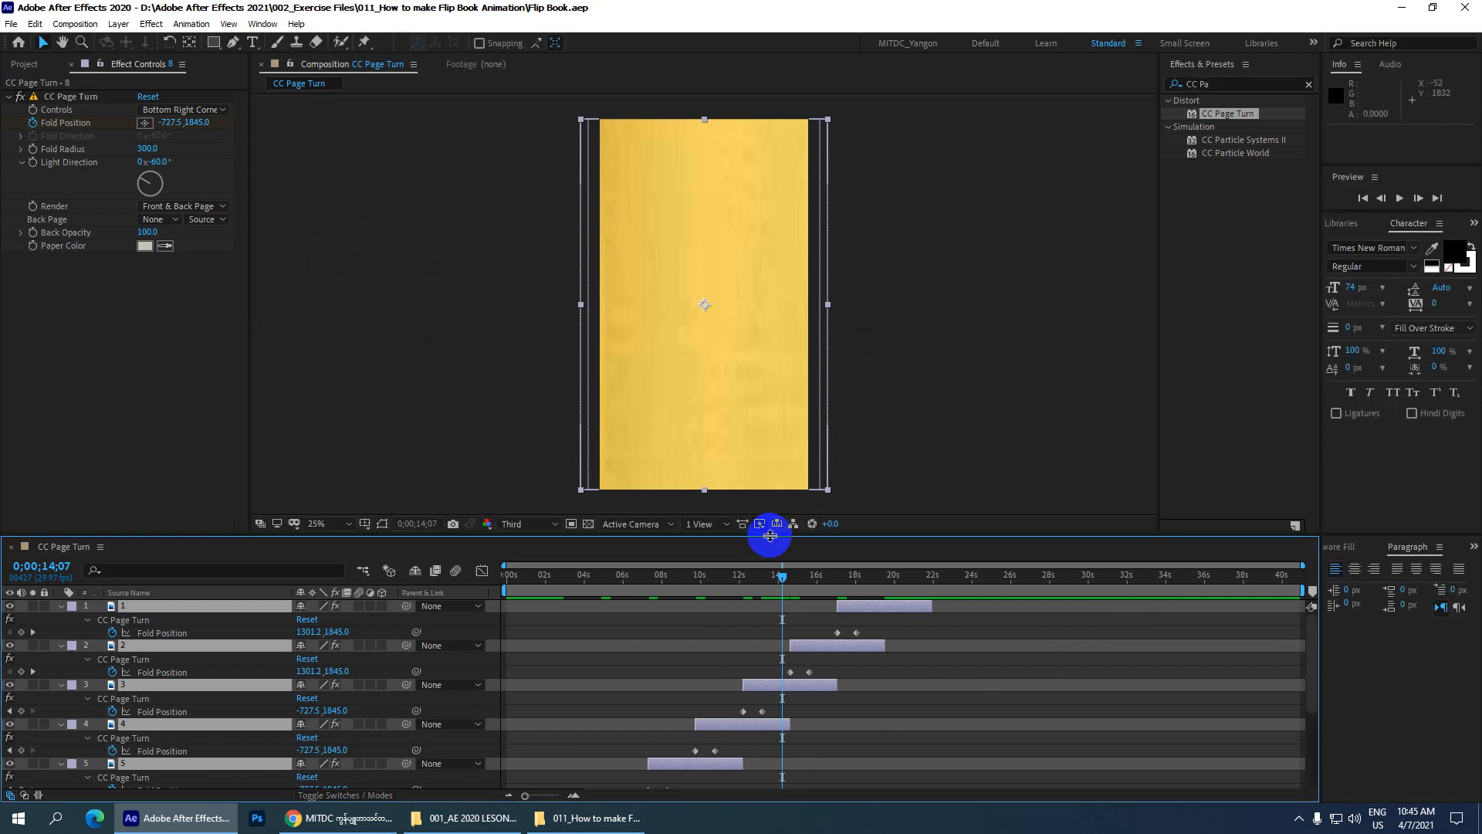
# - Re-sequence layers 8 up to 1 with an overlap of 0;00;03;15, starting from the beginning of the composition
pyautogui.moveTo(760, 535); pyautogui.dragTo(571, 403)
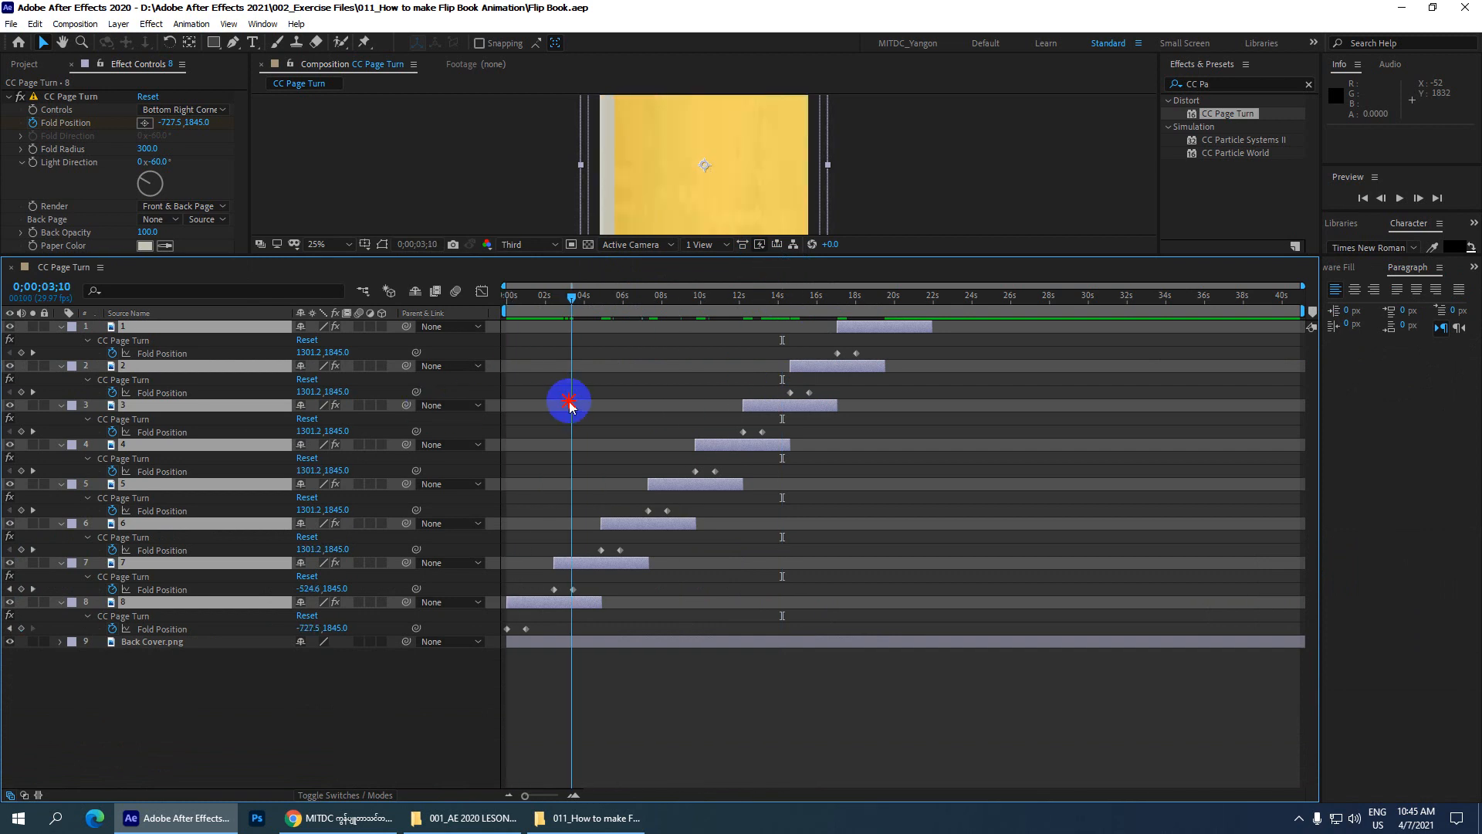
pyautogui.scroll(-4, 692, 182)
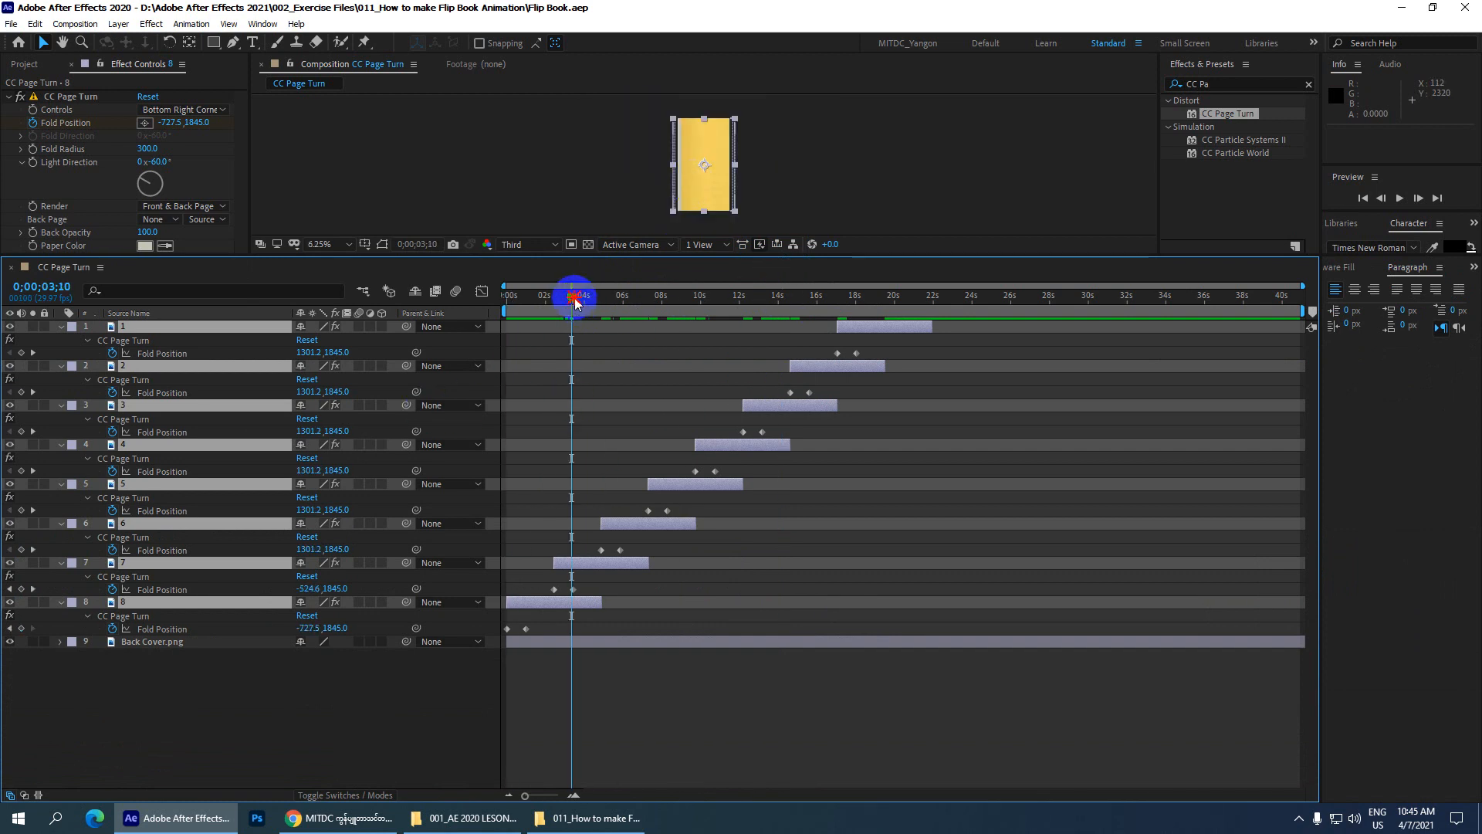
pyautogui.moveTo(575, 298); pyautogui.dragTo(421, 317)
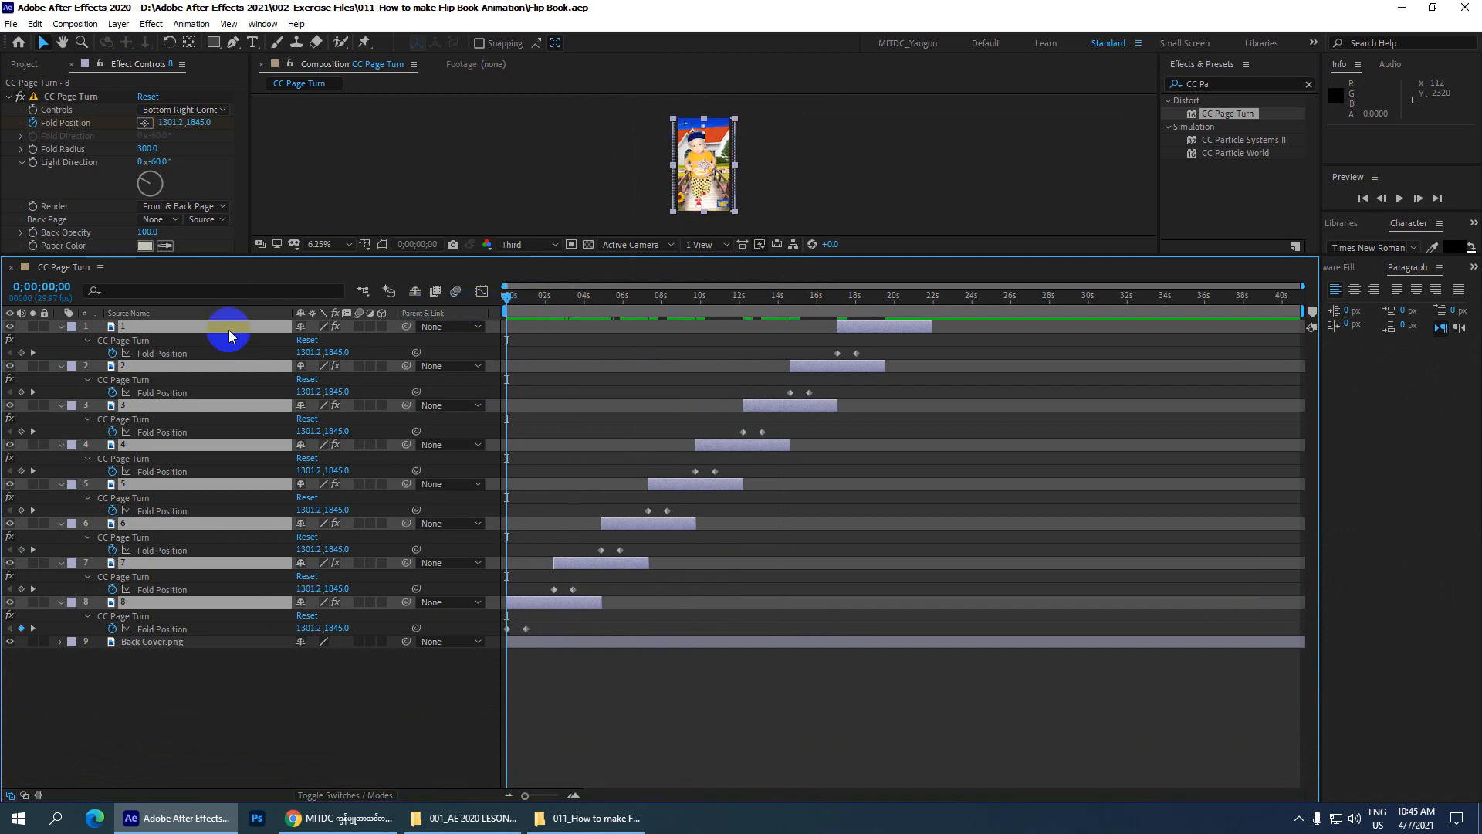
pyautogui.click(202, 28)
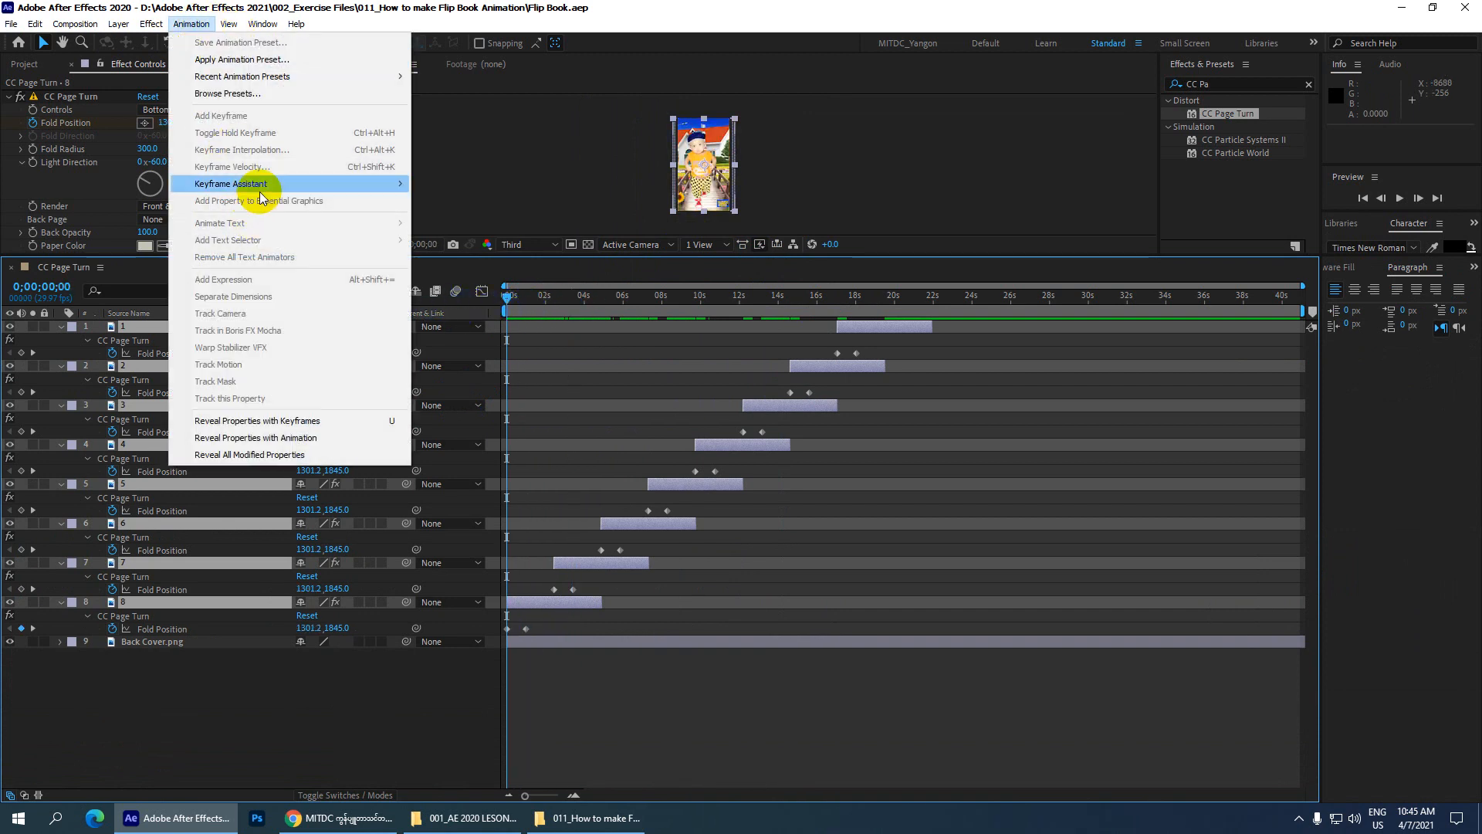
pyautogui.moveTo(372, 182)
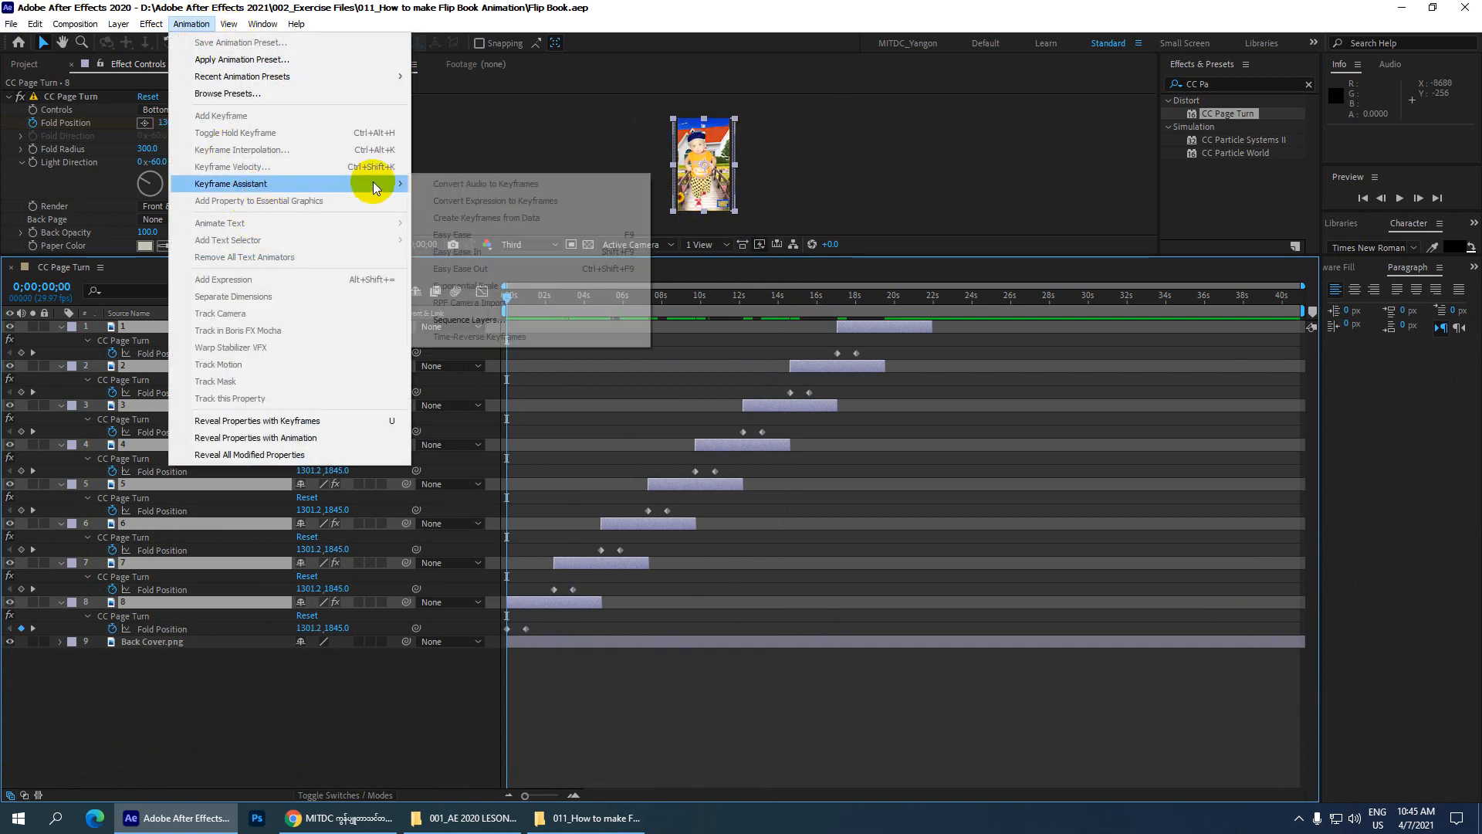
pyautogui.click(494, 318)
pyautogui.click(355, 240)
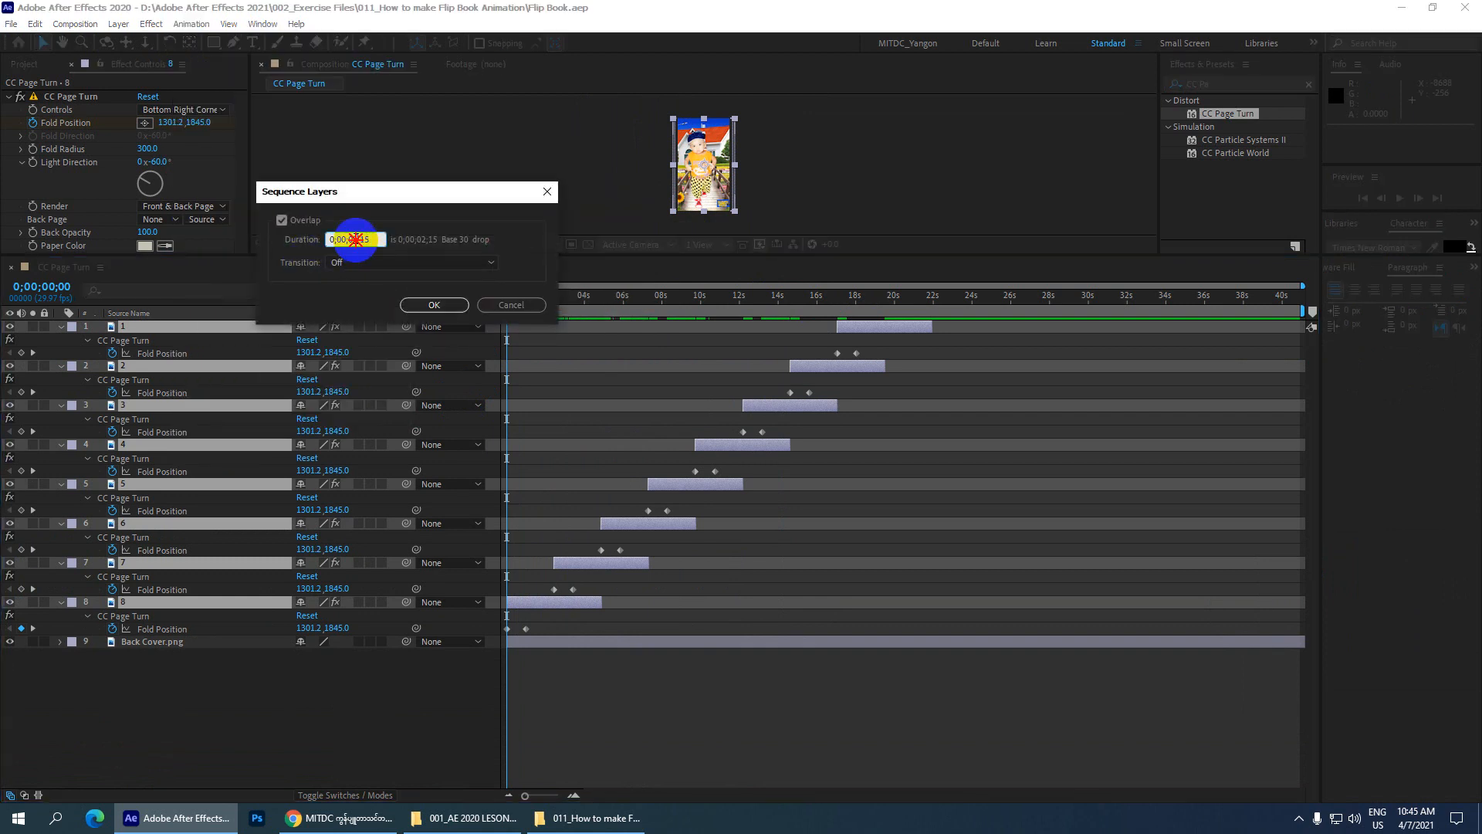
pyautogui.press('BackSpace')
pyautogui.press('Return')
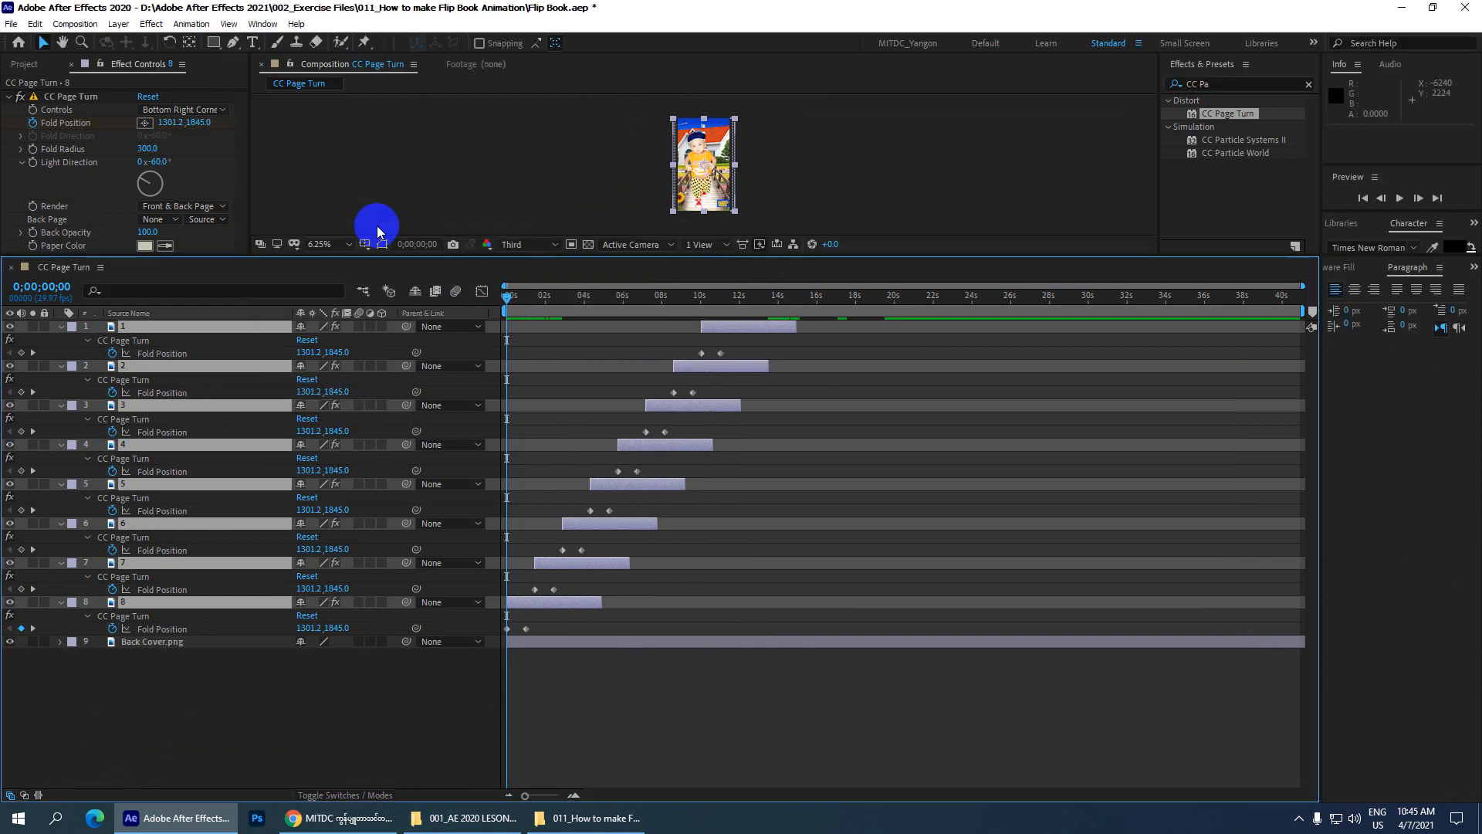
# - Preview the re-sequenced page turns from the start and scrub back to 0;00;00;25
pyautogui.press('space')
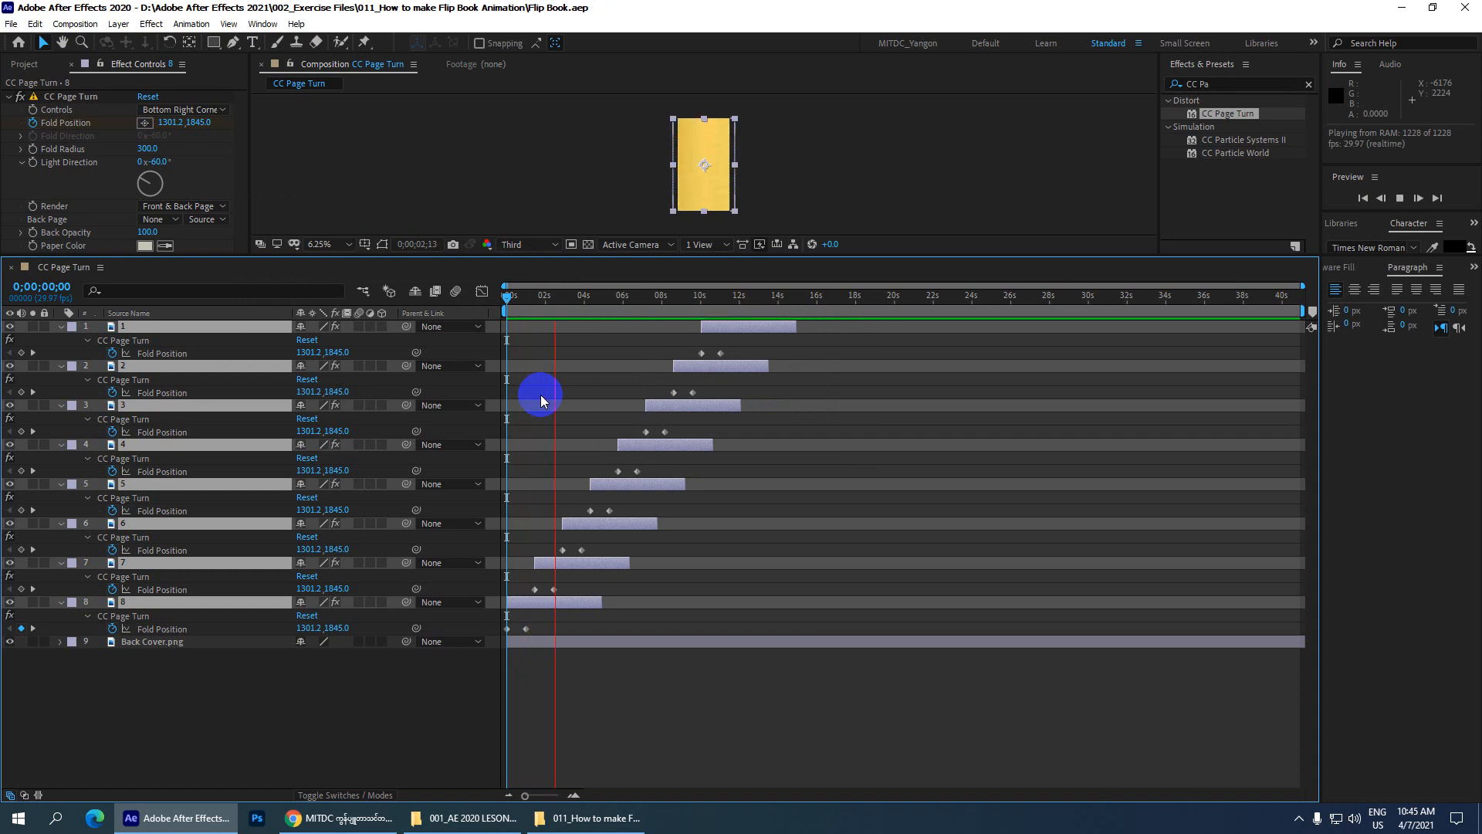
pyautogui.press('space')
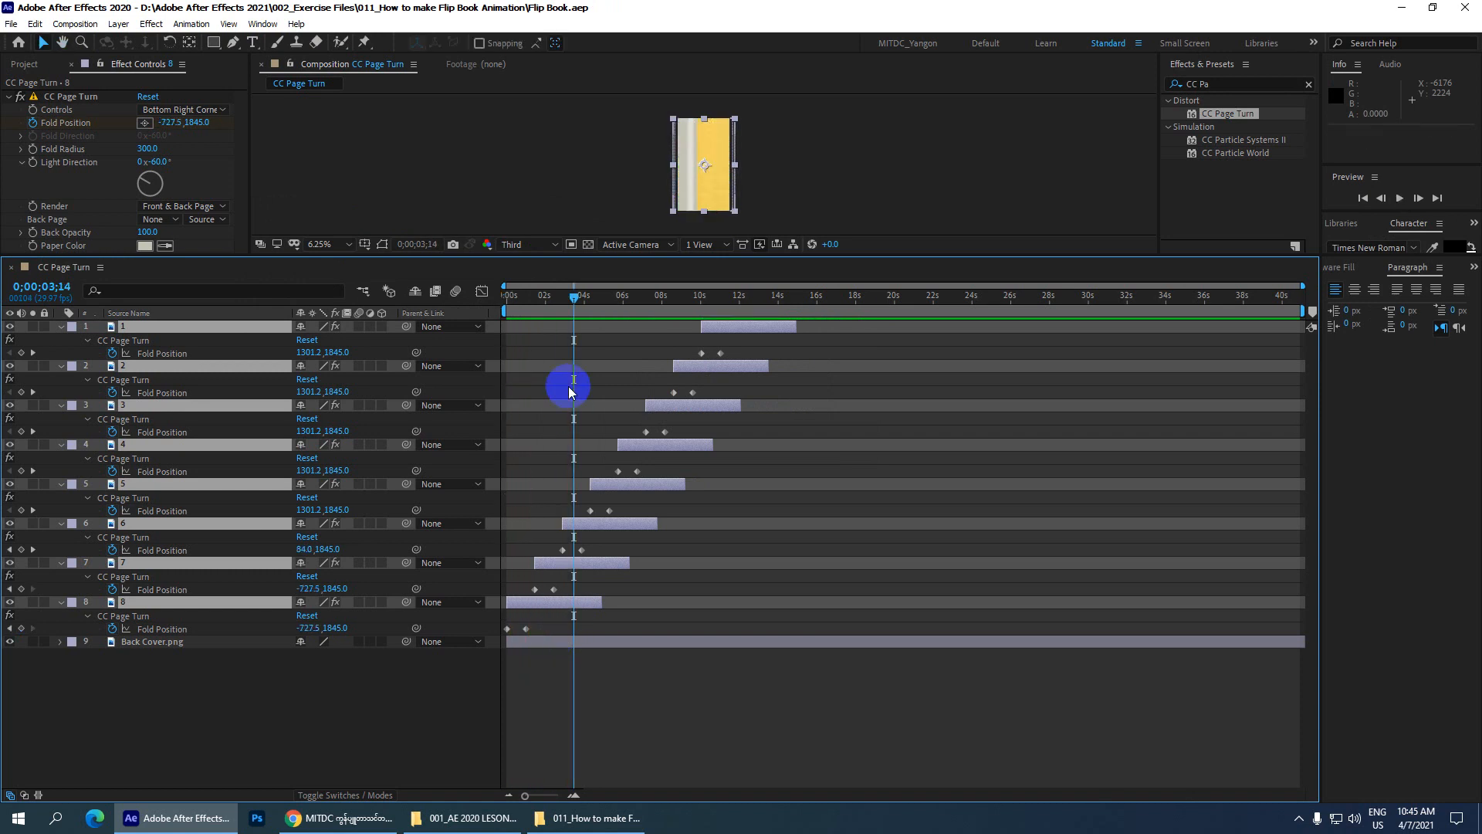
pyautogui.moveTo(577, 293); pyautogui.dragTo(523, 337)
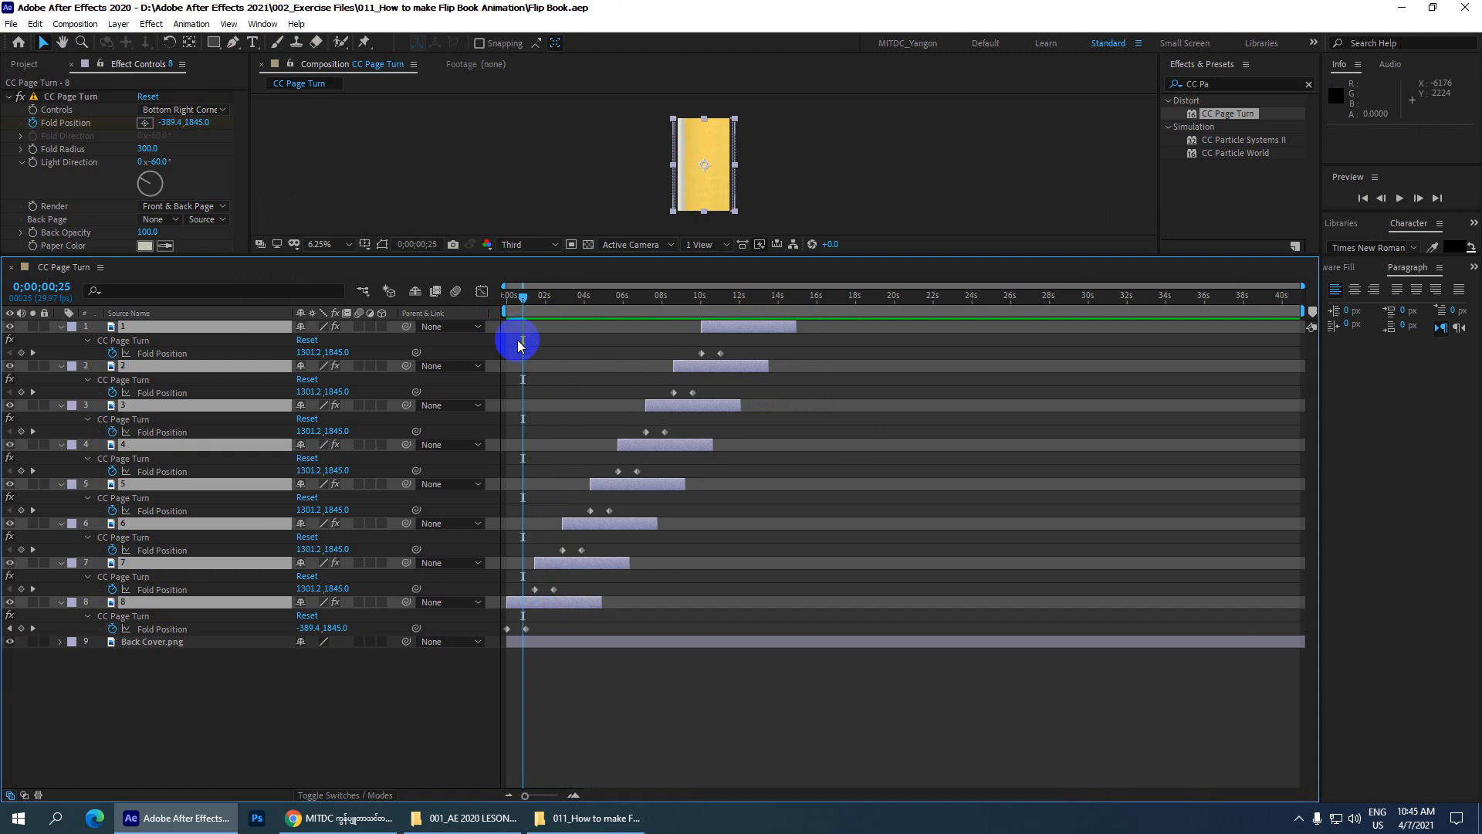
# - Re-sequence layers 8 up to 1 with a larger overlap so that consecutive pages start about half a second apart
pyautogui.click(190, 24)
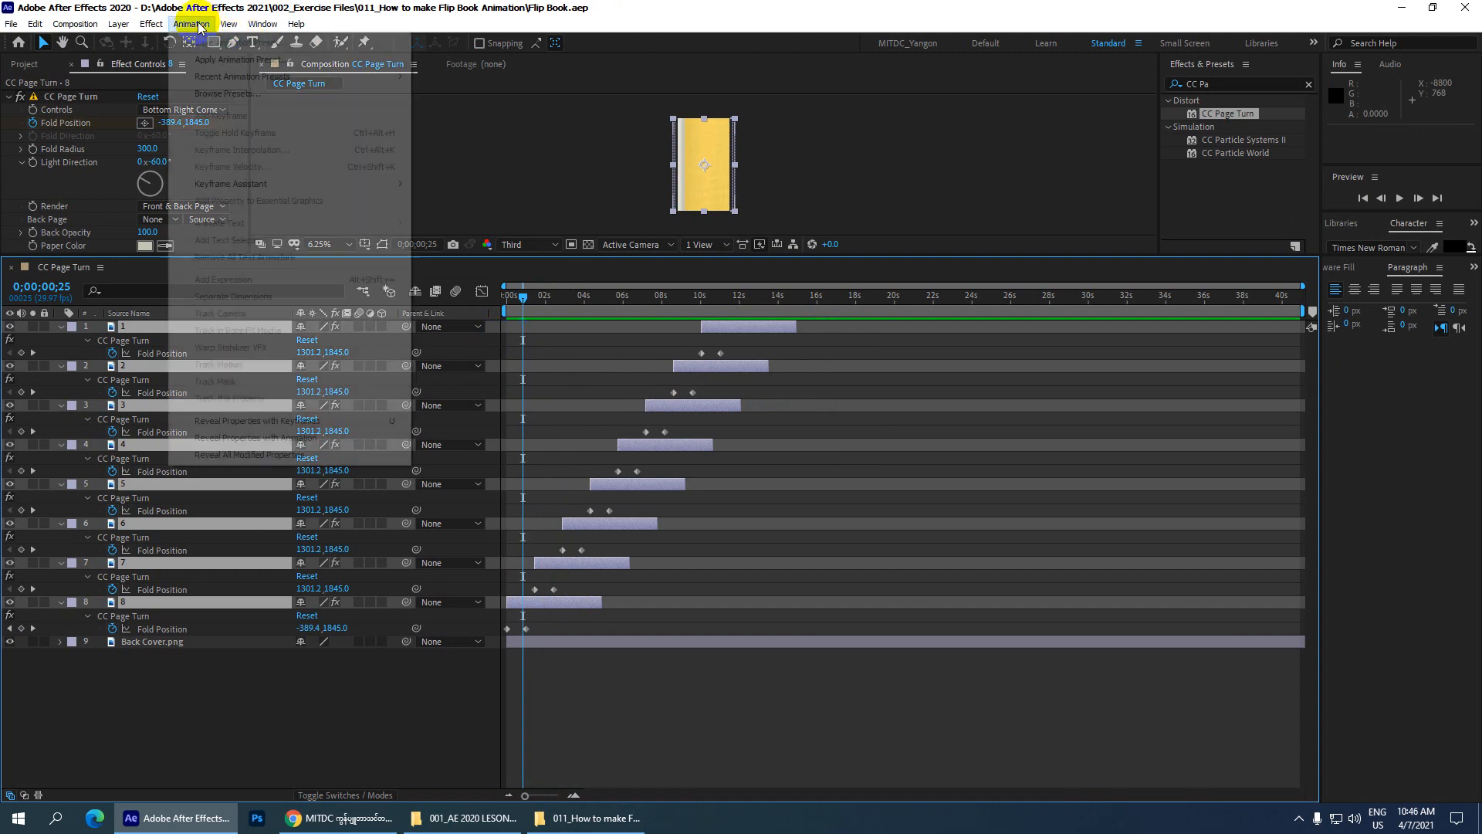
pyautogui.moveTo(380, 184)
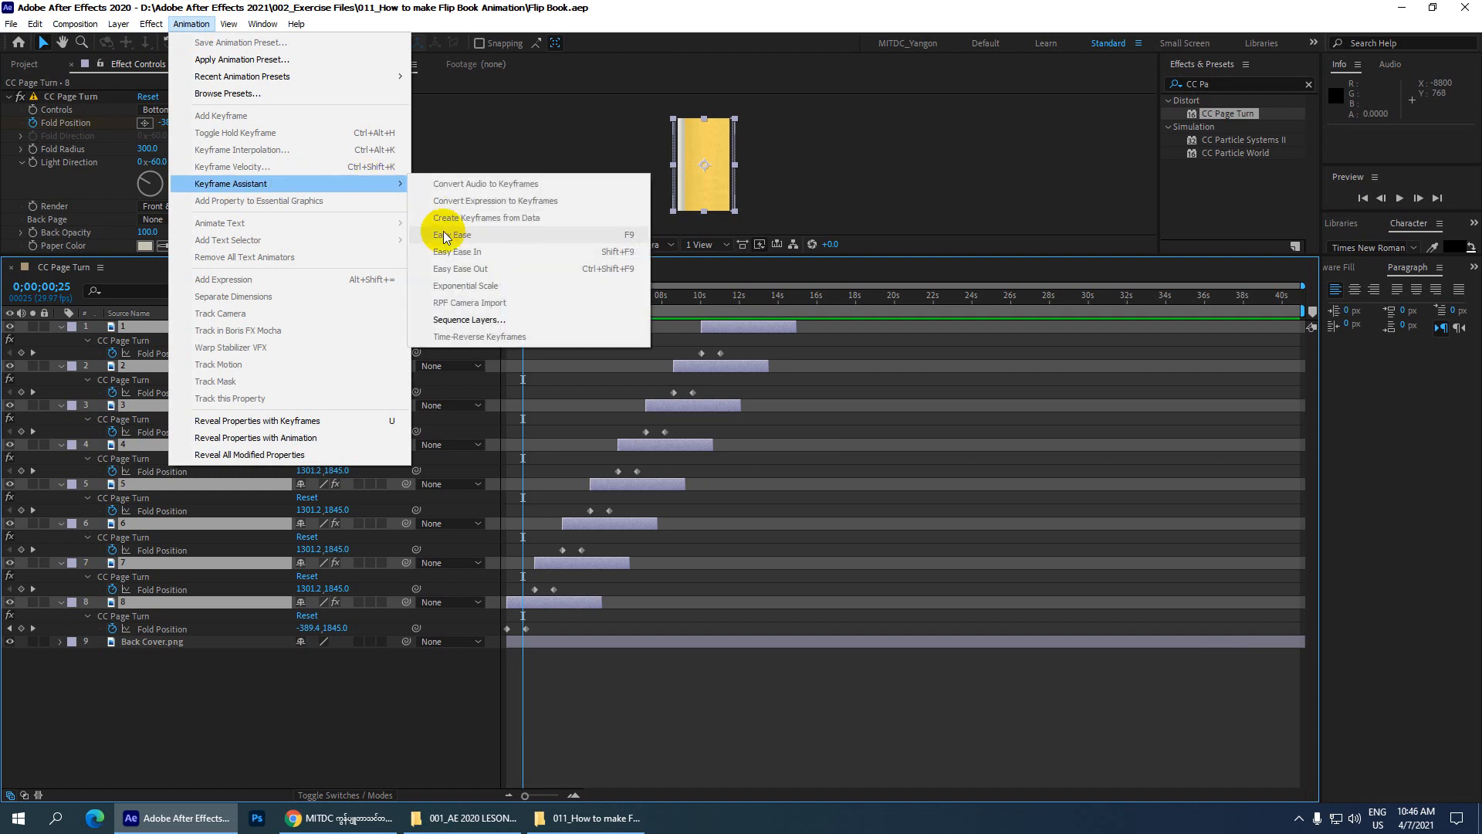
pyautogui.click(471, 319)
pyautogui.click(355, 240)
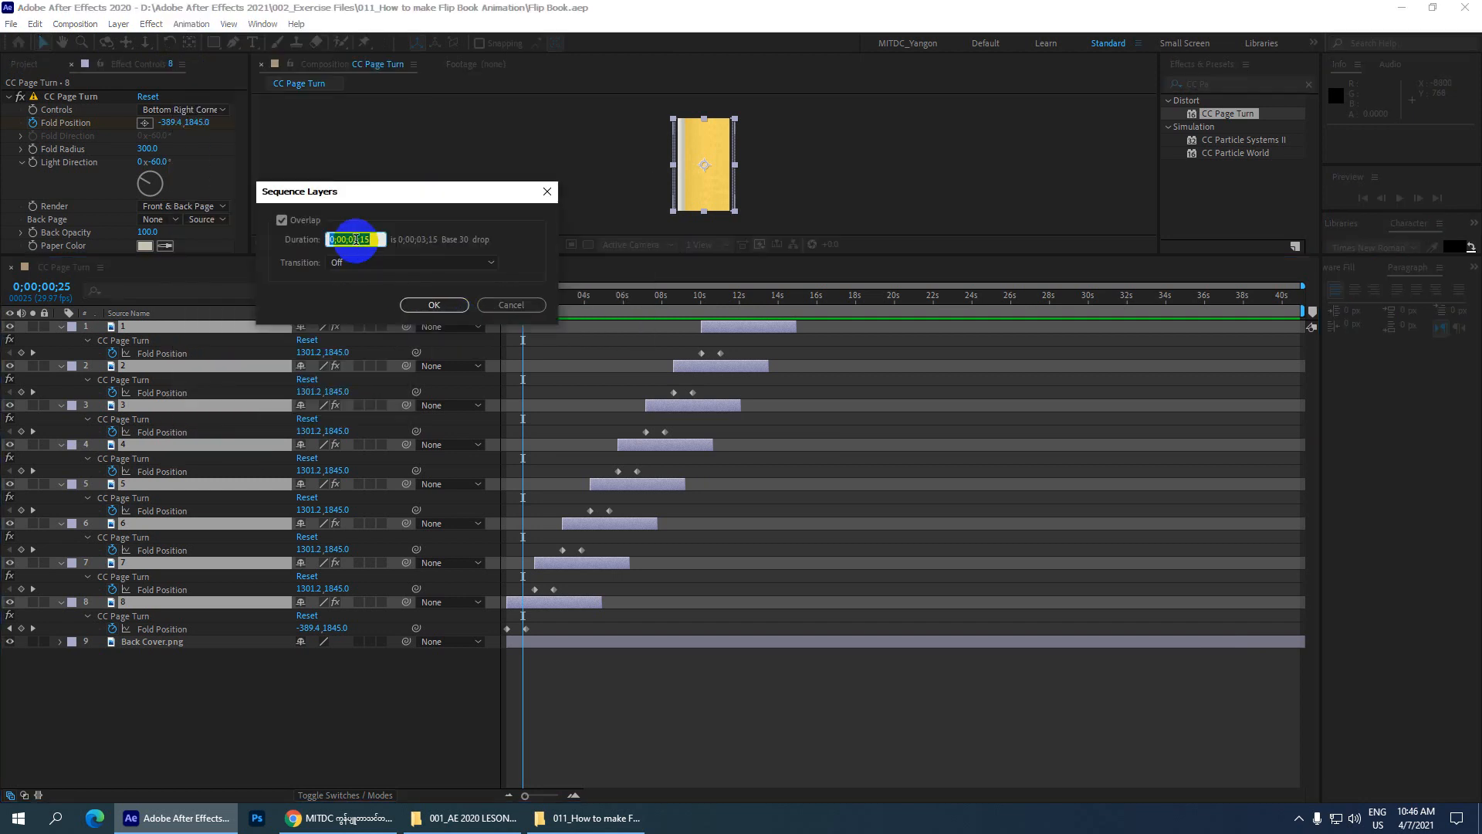
pyautogui.click(380, 237)
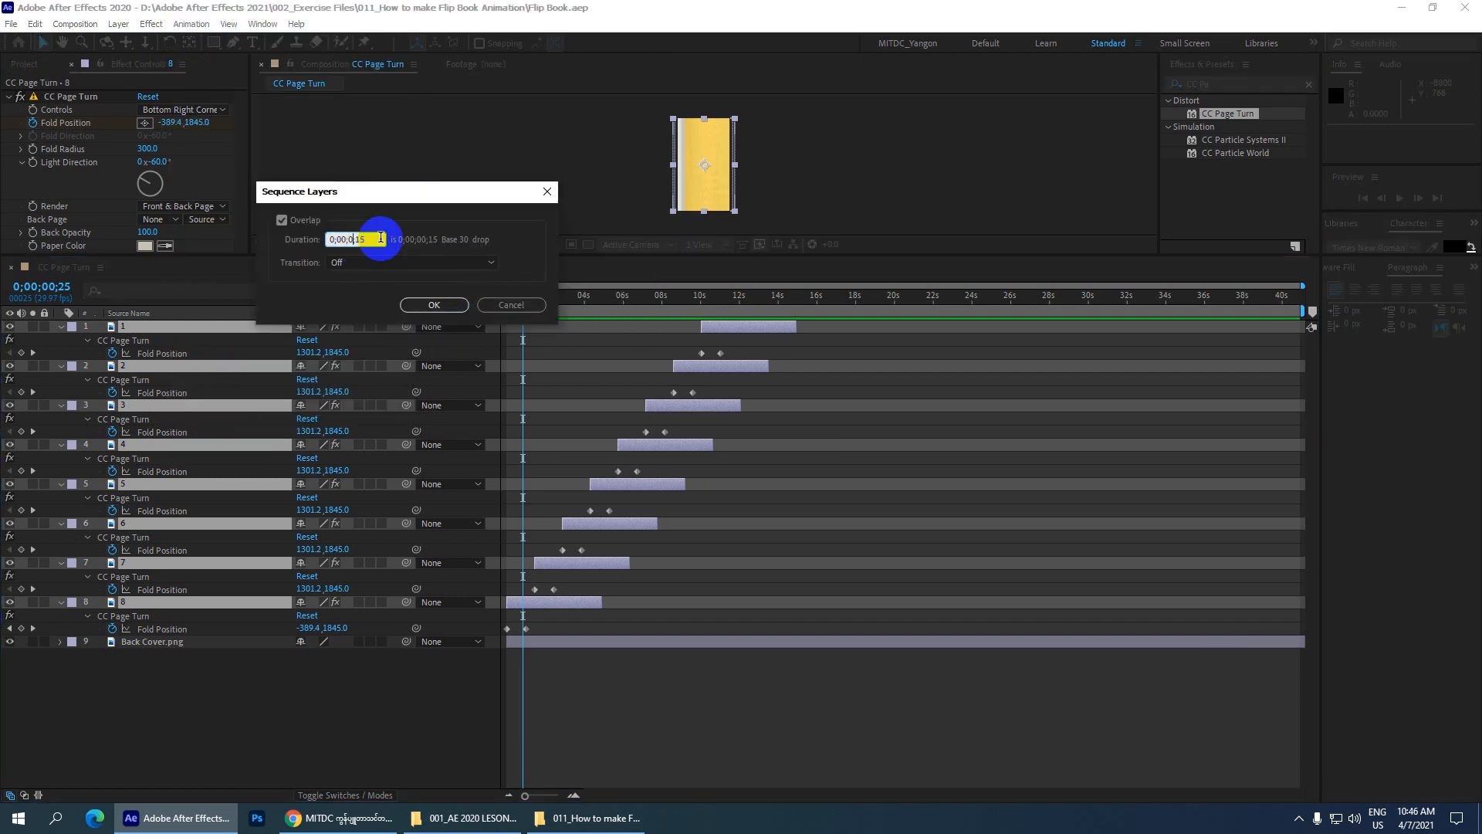
pyautogui.press('Return')
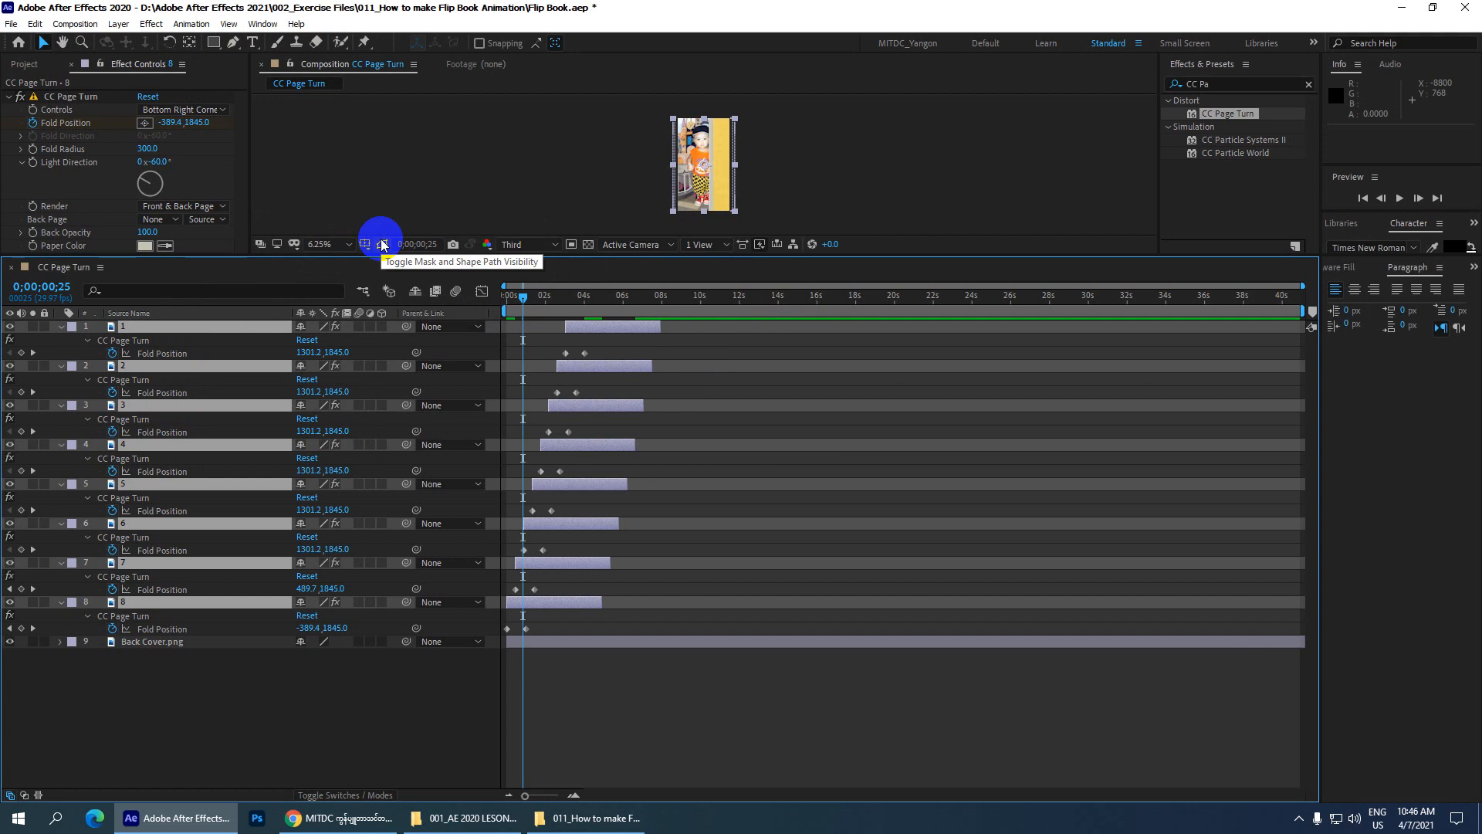
# - Preview the faster page turns, scrub back to 0;00;01;23 and enlarge the composition view
pyautogui.press('space')
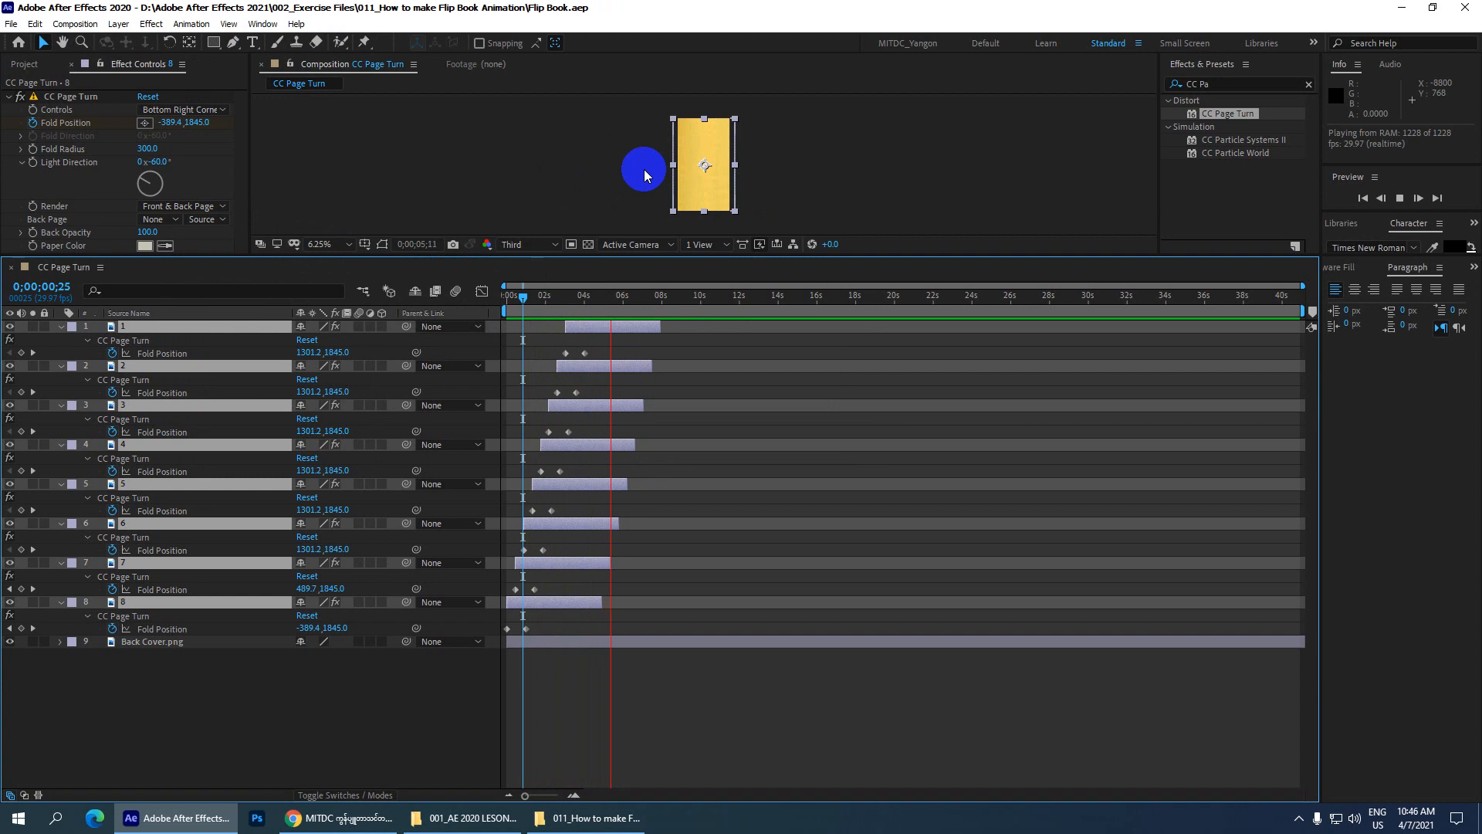
pyautogui.press('space')
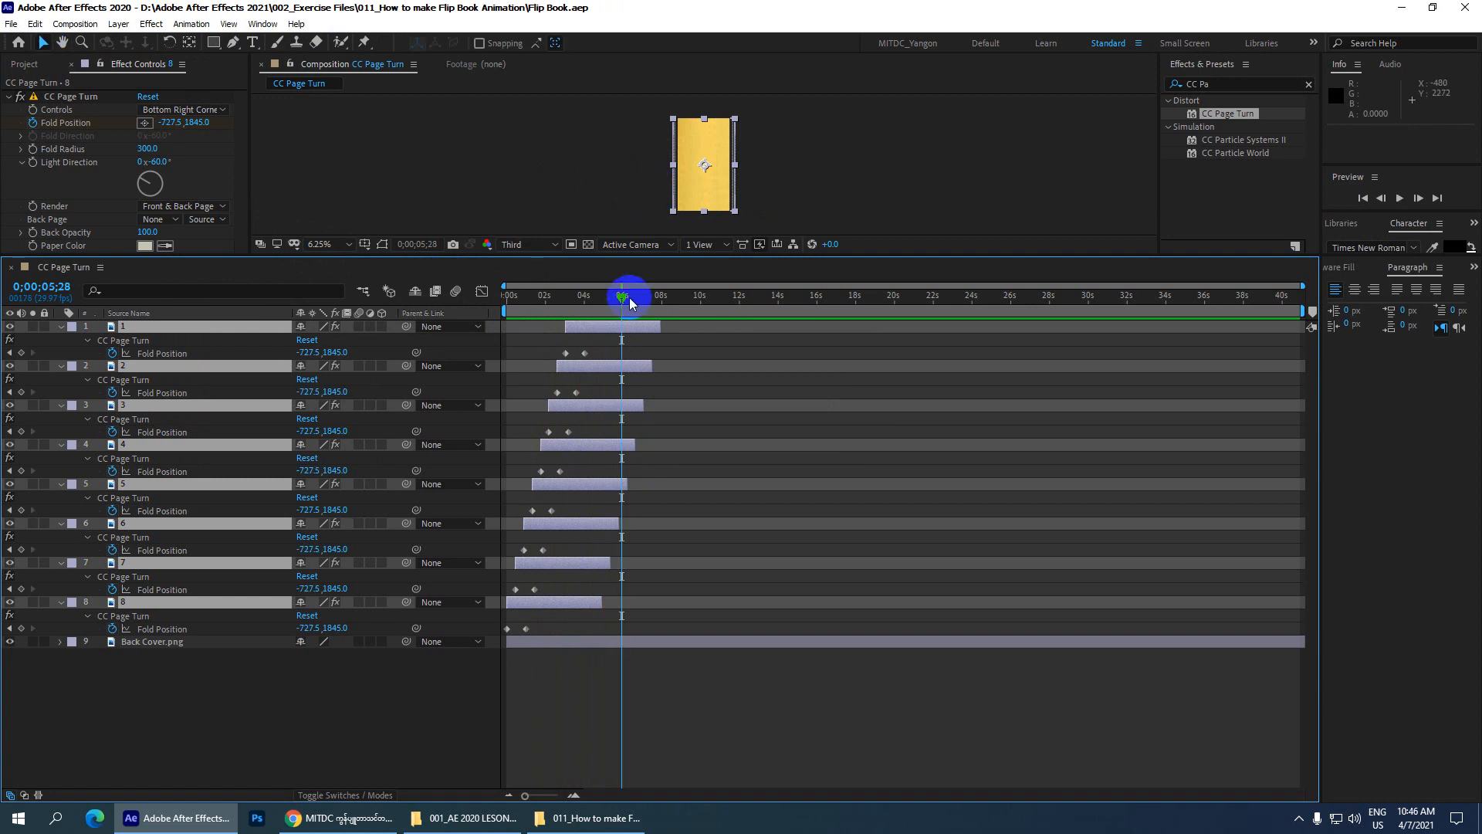
pyautogui.moveTo(629, 298); pyautogui.dragTo(545, 291)
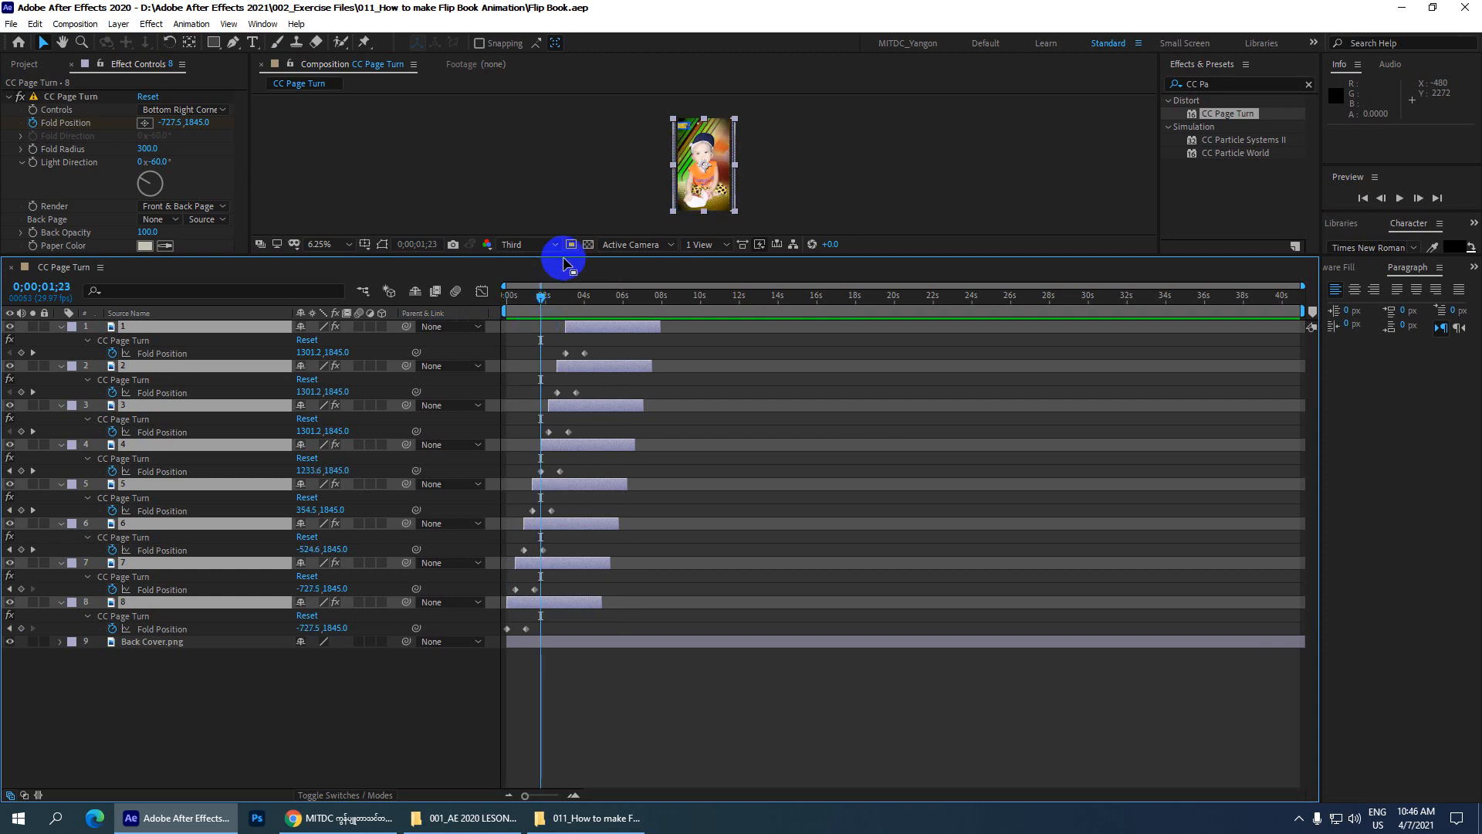
pyautogui.moveTo(592, 257); pyautogui.dragTo(589, 483)
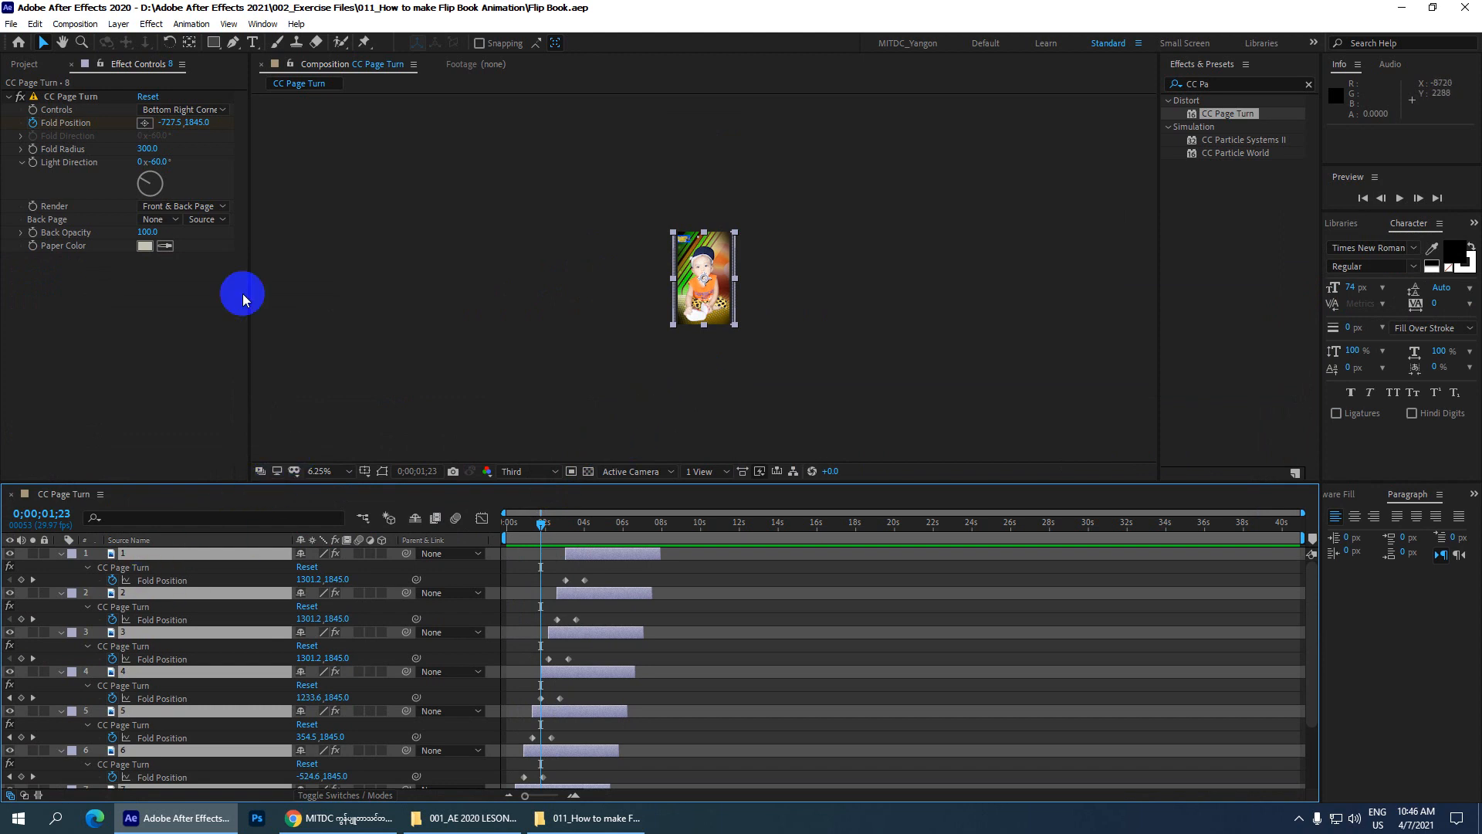
# - Re-sequence layers 8 up to 1 with an overlap of 0;00;02;15 and save the project
pyautogui.click(191, 24)
pyautogui.moveTo(386, 184)
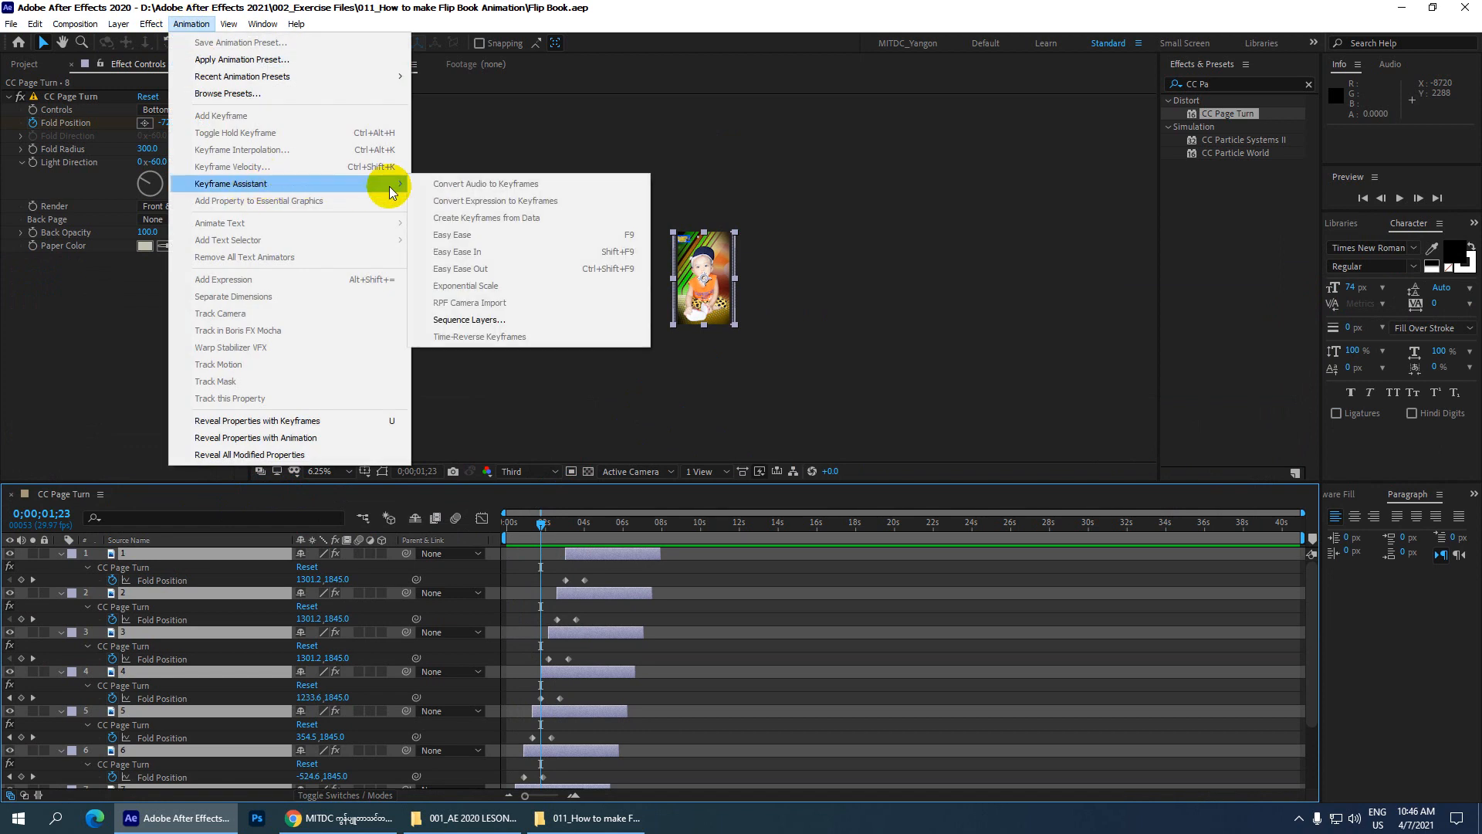
pyautogui.click(484, 319)
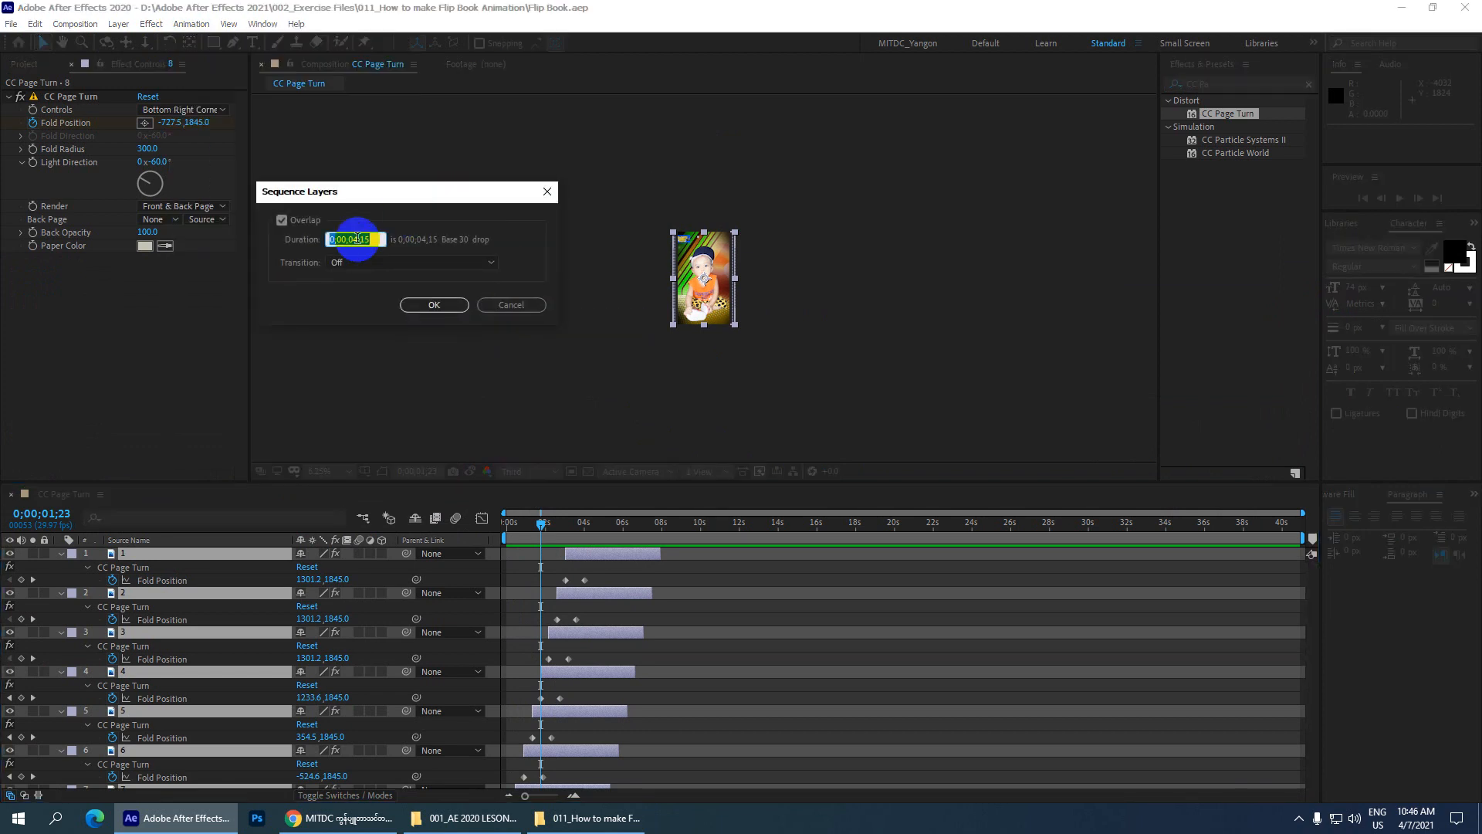
pyautogui.click(362, 240)
pyautogui.press('BackSpace')
pyautogui.write('2')
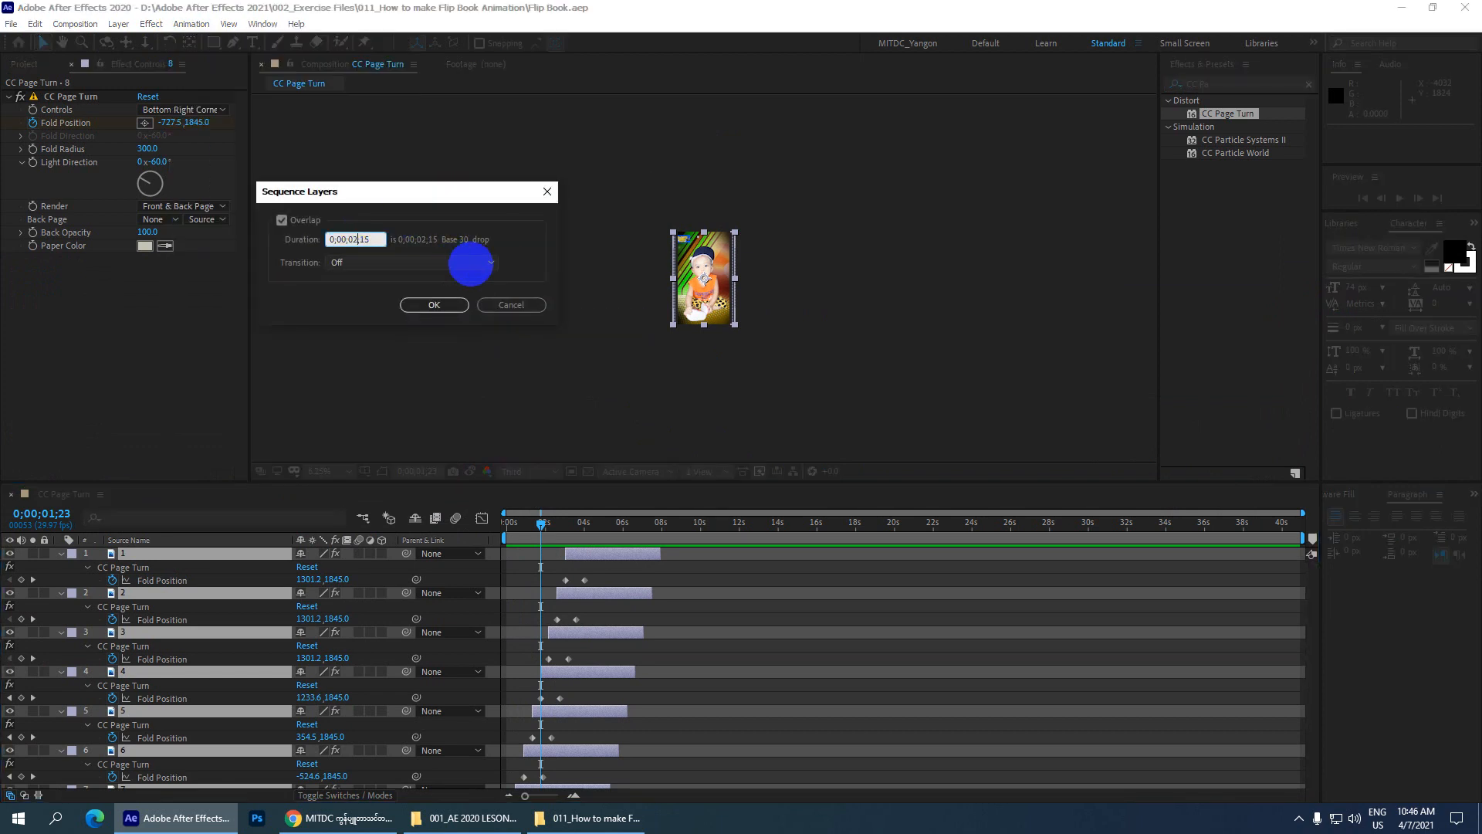
pyautogui.press('Return')
pyautogui.hotkey('ctrl', 's')
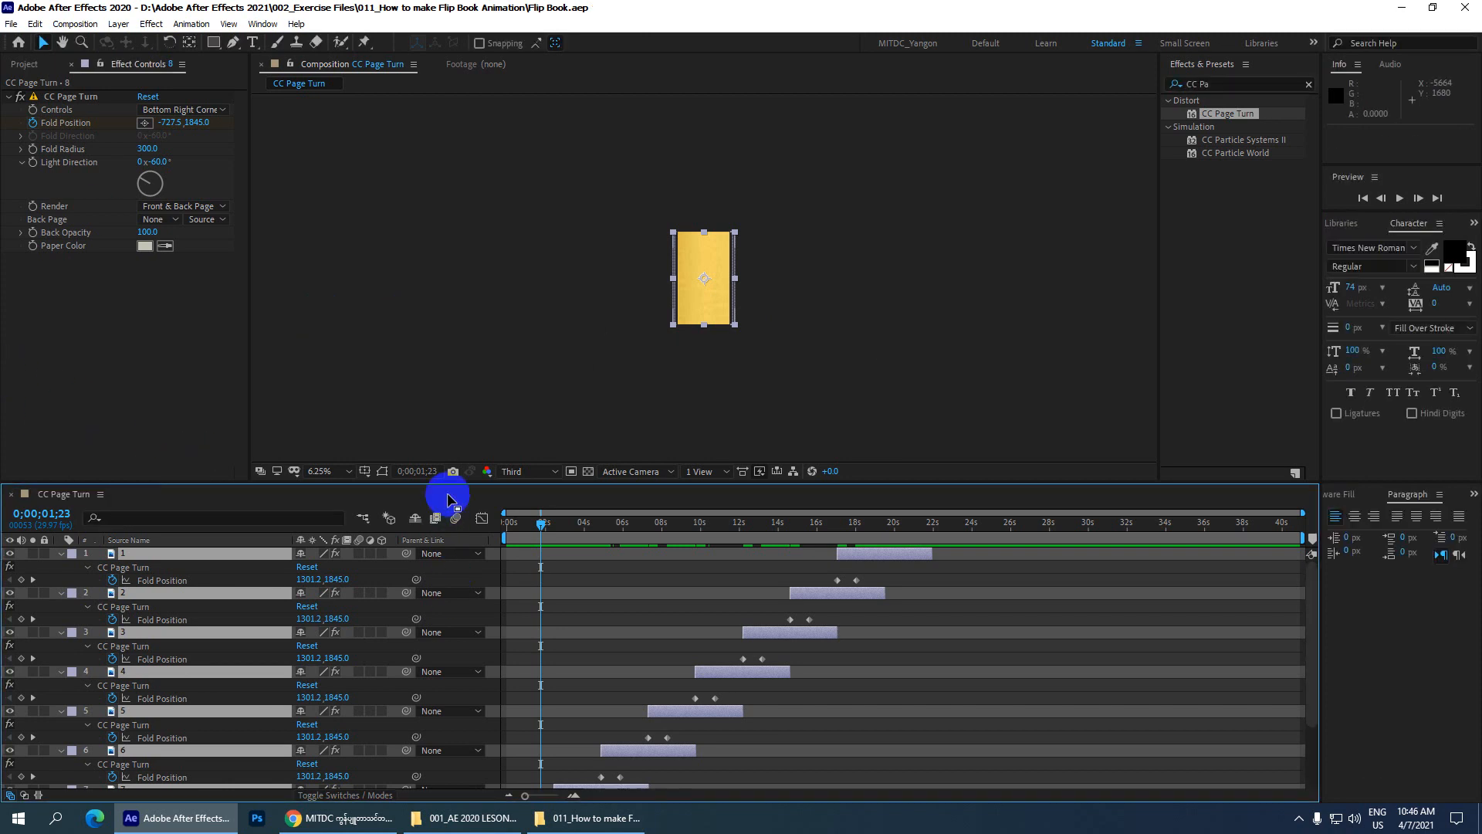
# - Enlarge the timeline and reveal the keyframed Fold Position properties of all the photo layers
pyautogui.moveTo(465, 481); pyautogui.dragTo(453, 301)
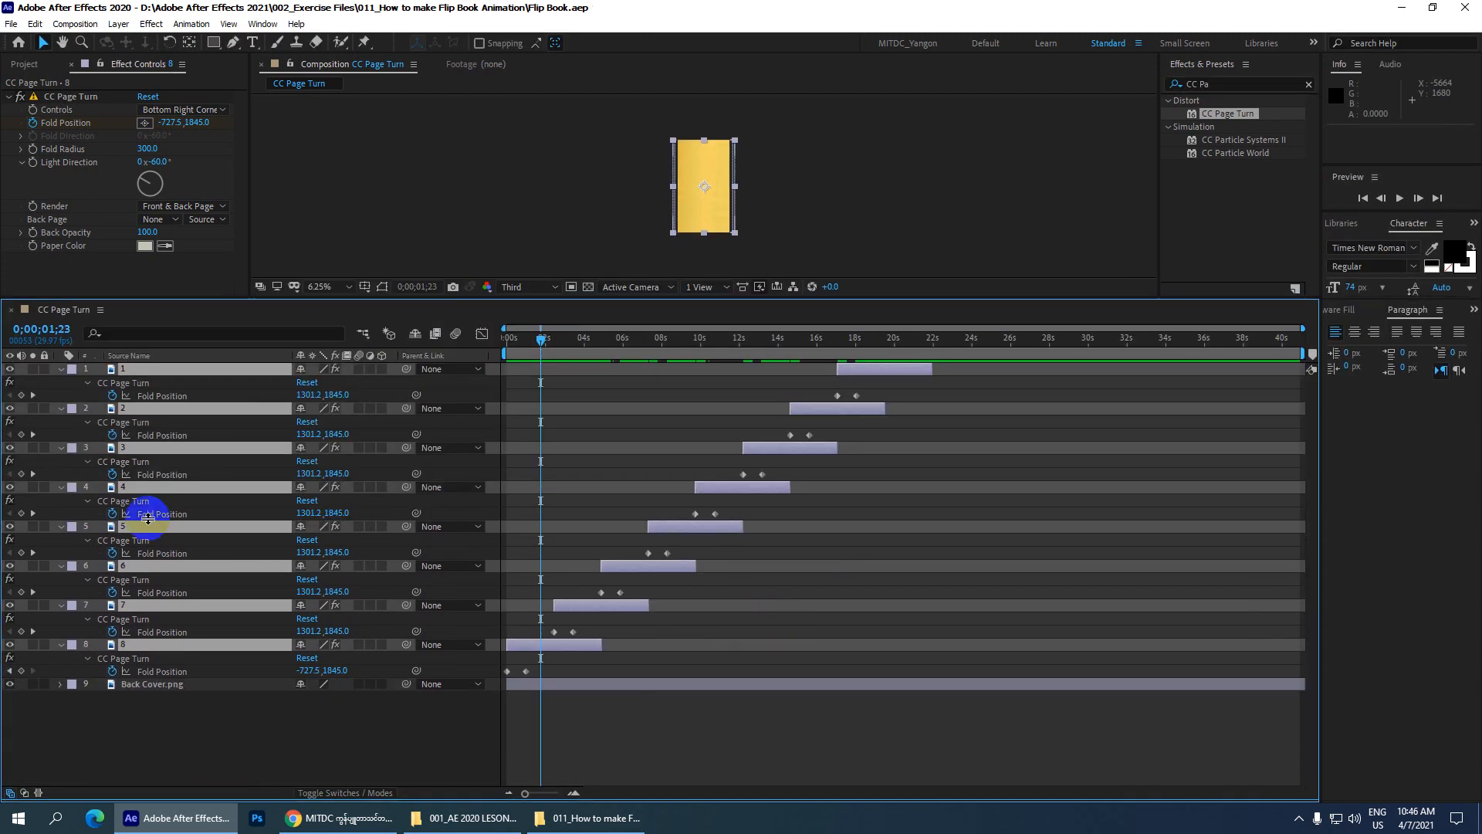
pyautogui.moveTo(106, 748); pyautogui.dragTo(175, 343)
pyautogui.press('u')
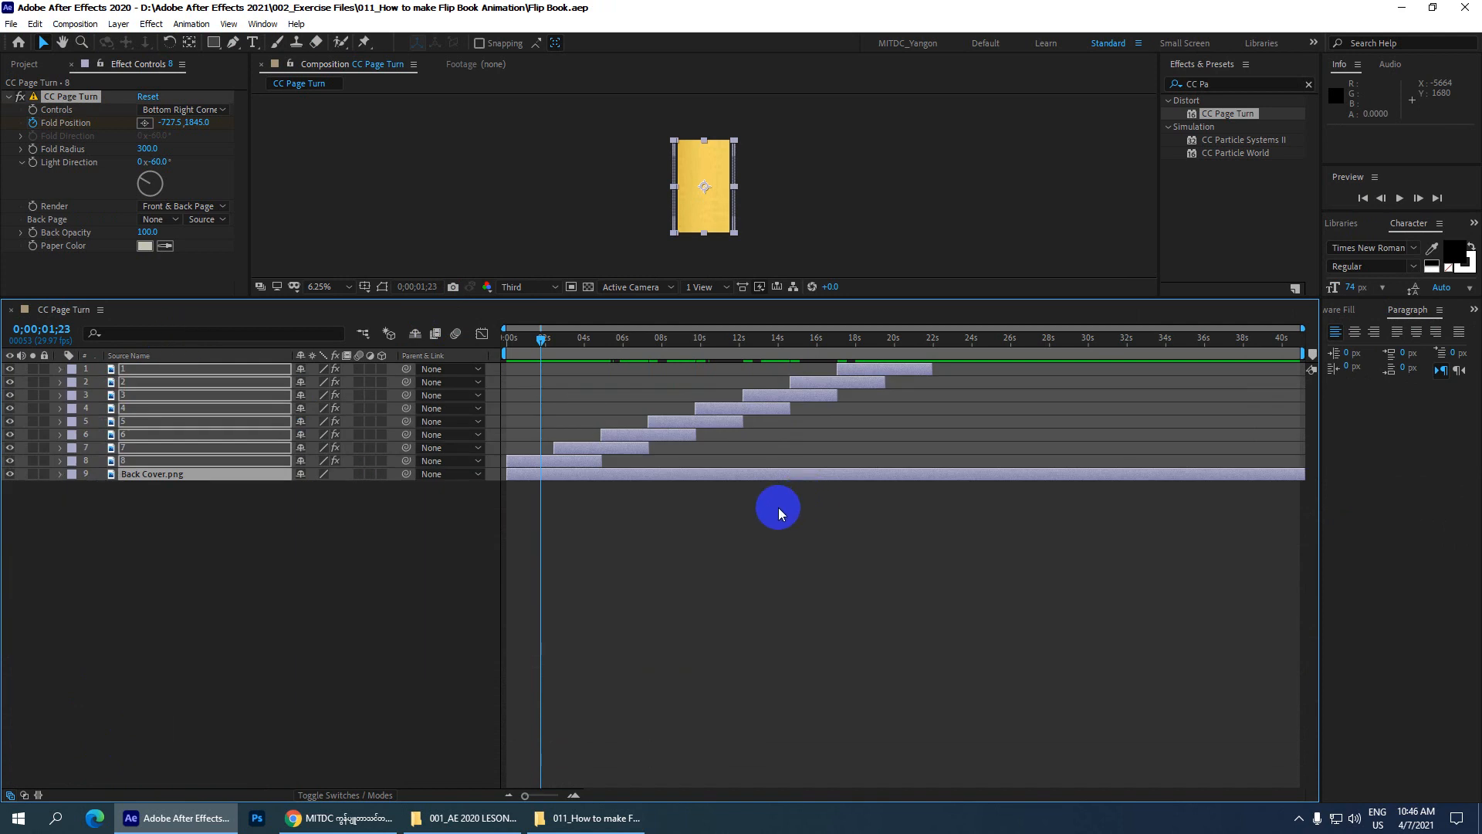
pyautogui.moveTo(778, 513); pyautogui.dragTo(519, 463)
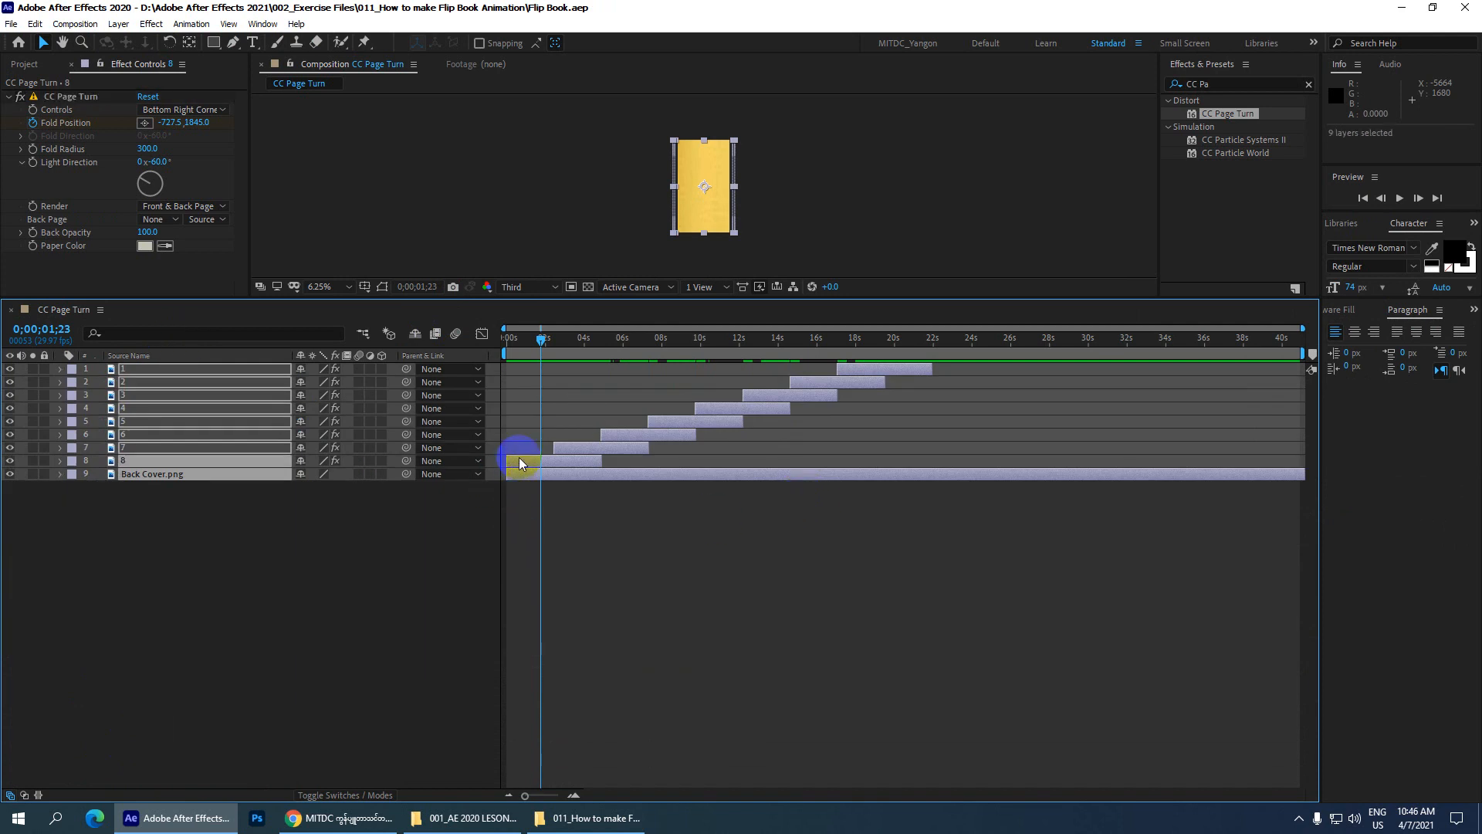
pyautogui.press('u')
pyautogui.click(522, 671)
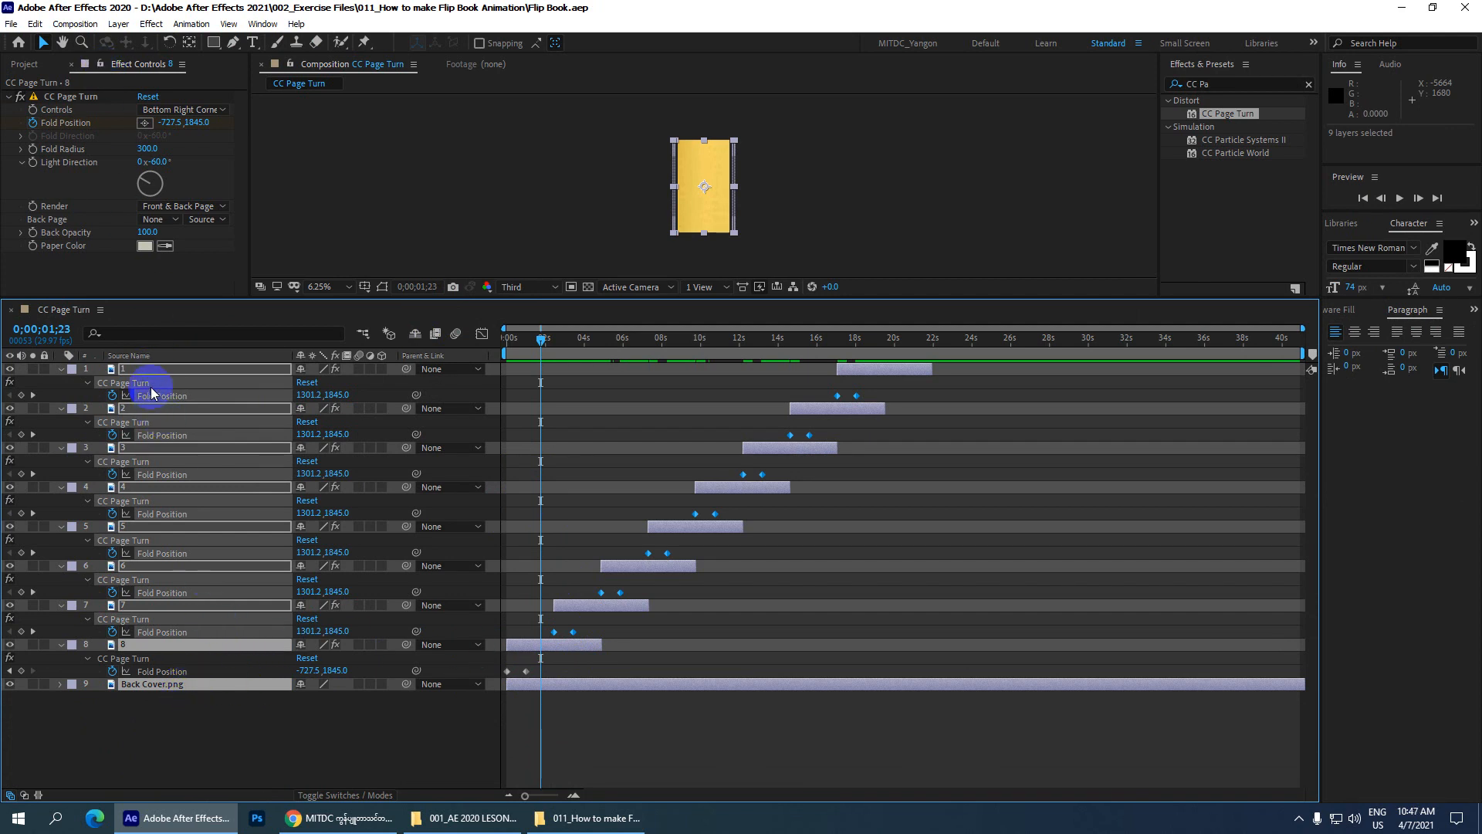
# - Remove the CC Page Turn effect from layers 1 to 7 and save the project
pyautogui.click(156, 740)
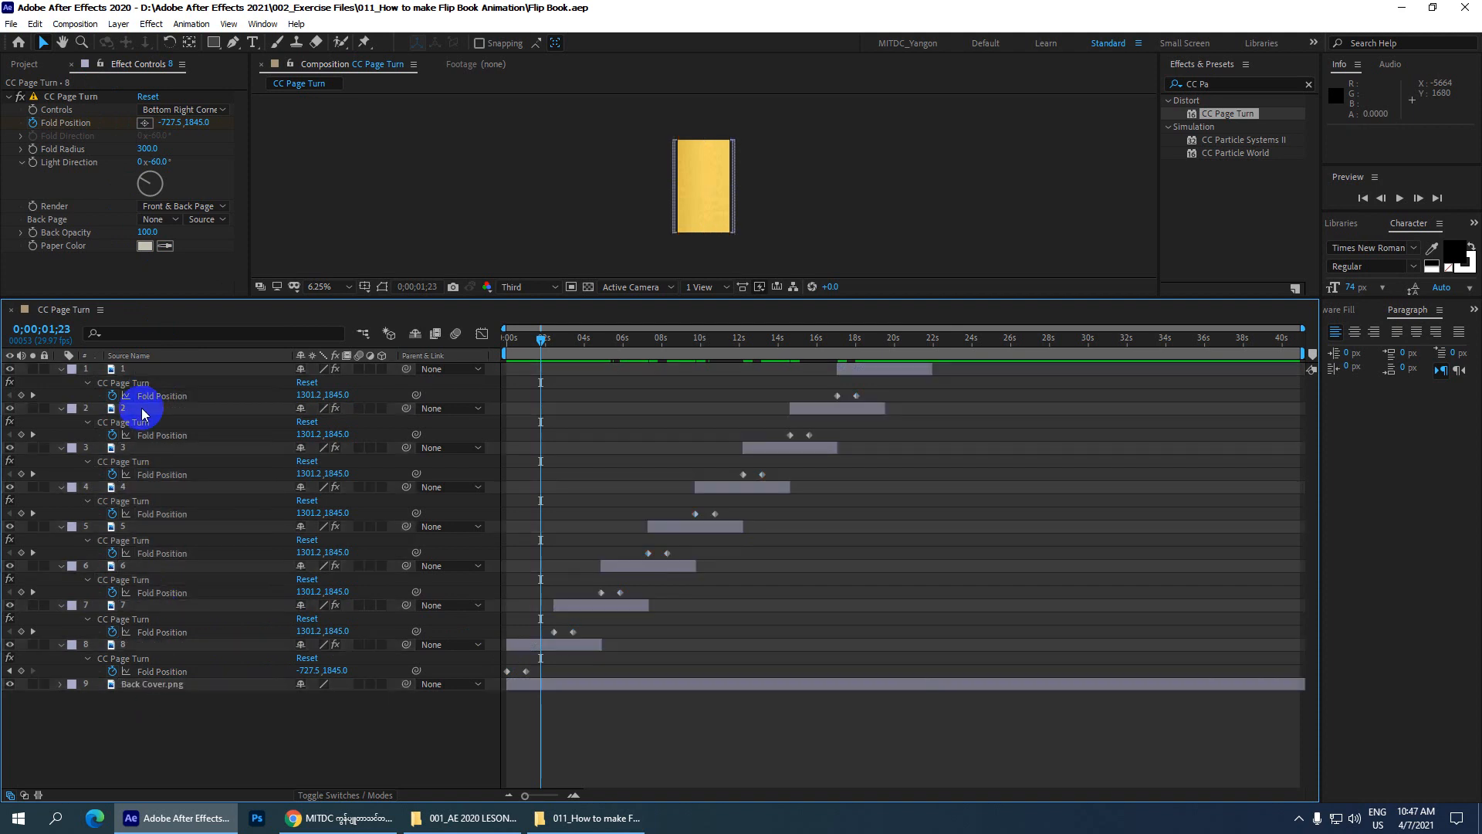
pyautogui.click(158, 384)
pyautogui.keyDown('ctrl'); pyautogui.click(149, 422); pyautogui.keyUp('ctrl')
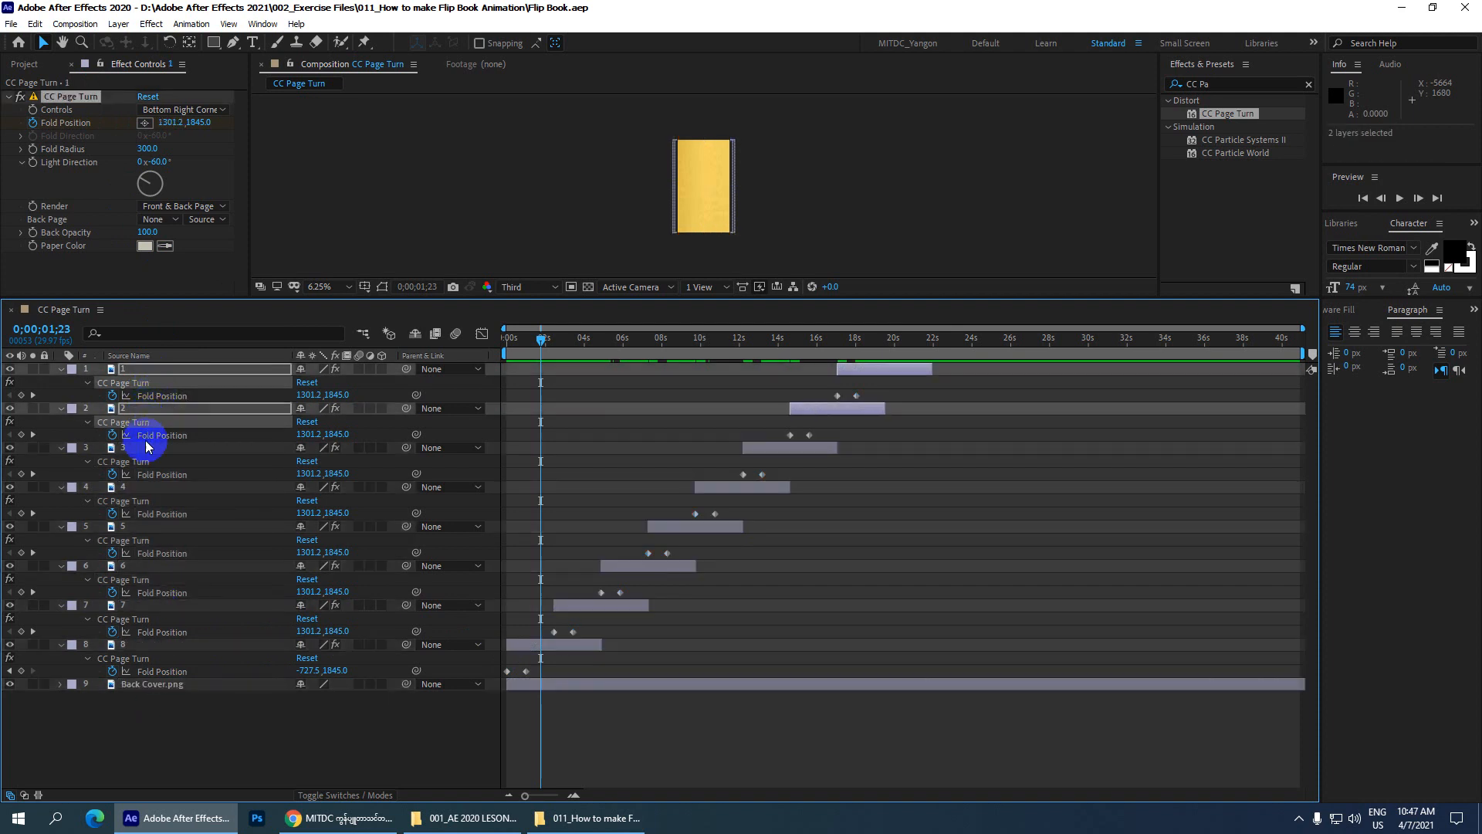
pyautogui.keyDown('ctrl'); pyautogui.click(143, 462); pyautogui.keyUp('ctrl')
pyautogui.keyDown('ctrl'); pyautogui.click(143, 501); pyautogui.keyUp('ctrl')
pyautogui.keyDown('ctrl'); pyautogui.click(141, 541); pyautogui.keyUp('ctrl')
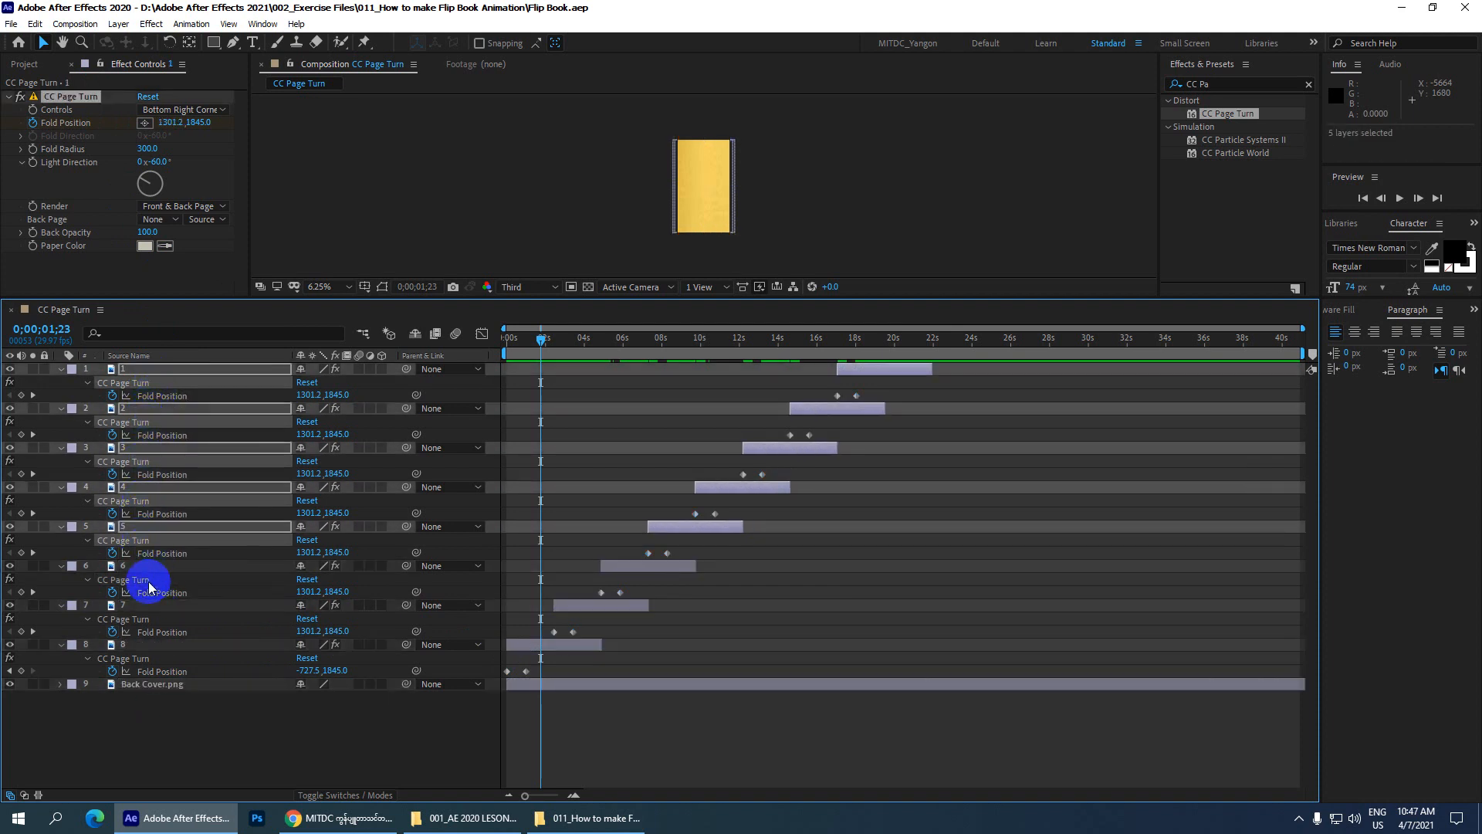
pyautogui.keyDown('ctrl'); pyautogui.click(146, 580); pyautogui.keyUp('ctrl')
pyautogui.keyDown('ctrl'); pyautogui.click(147, 619); pyautogui.keyUp('ctrl')
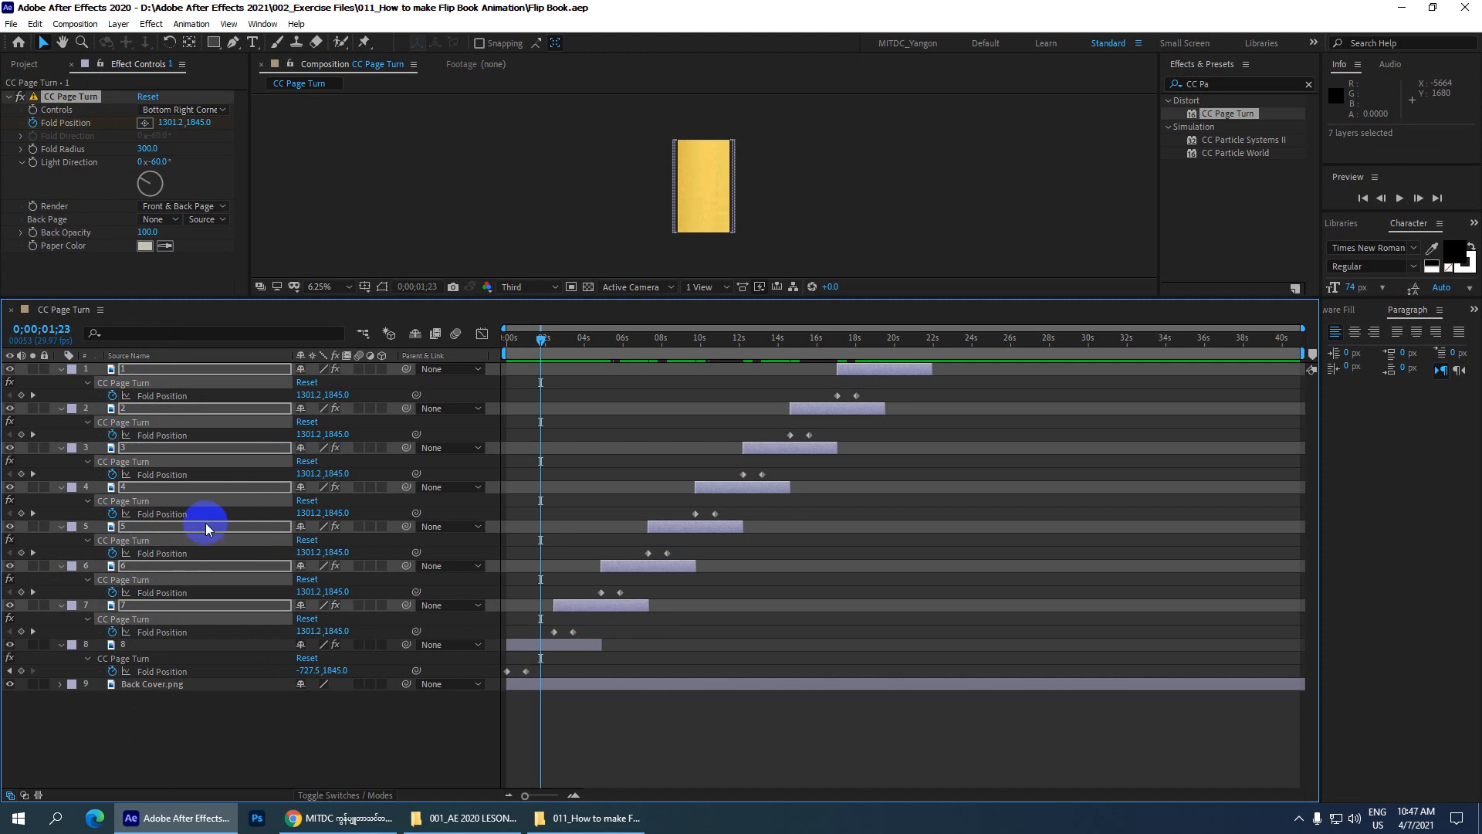
pyautogui.press('Delete')
pyautogui.hotkey('ctrl', 's')
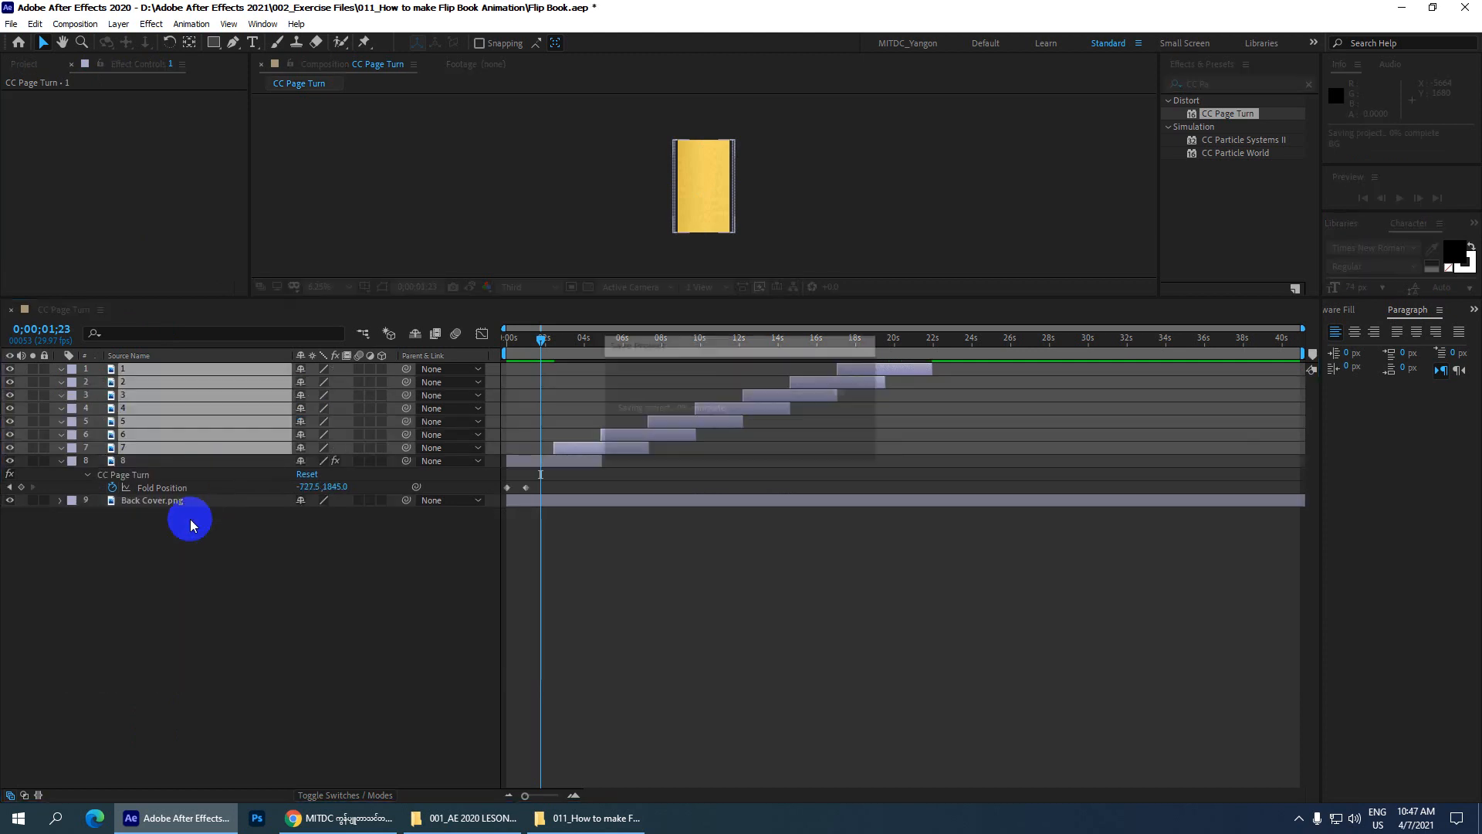
# - Delete layers 1 to 8 and add photos 1 to 8 from the project to the timeline again, above Back Cover.png
pyautogui.keyDown('shift'); pyautogui.click(146, 457); pyautogui.keyUp('shift')
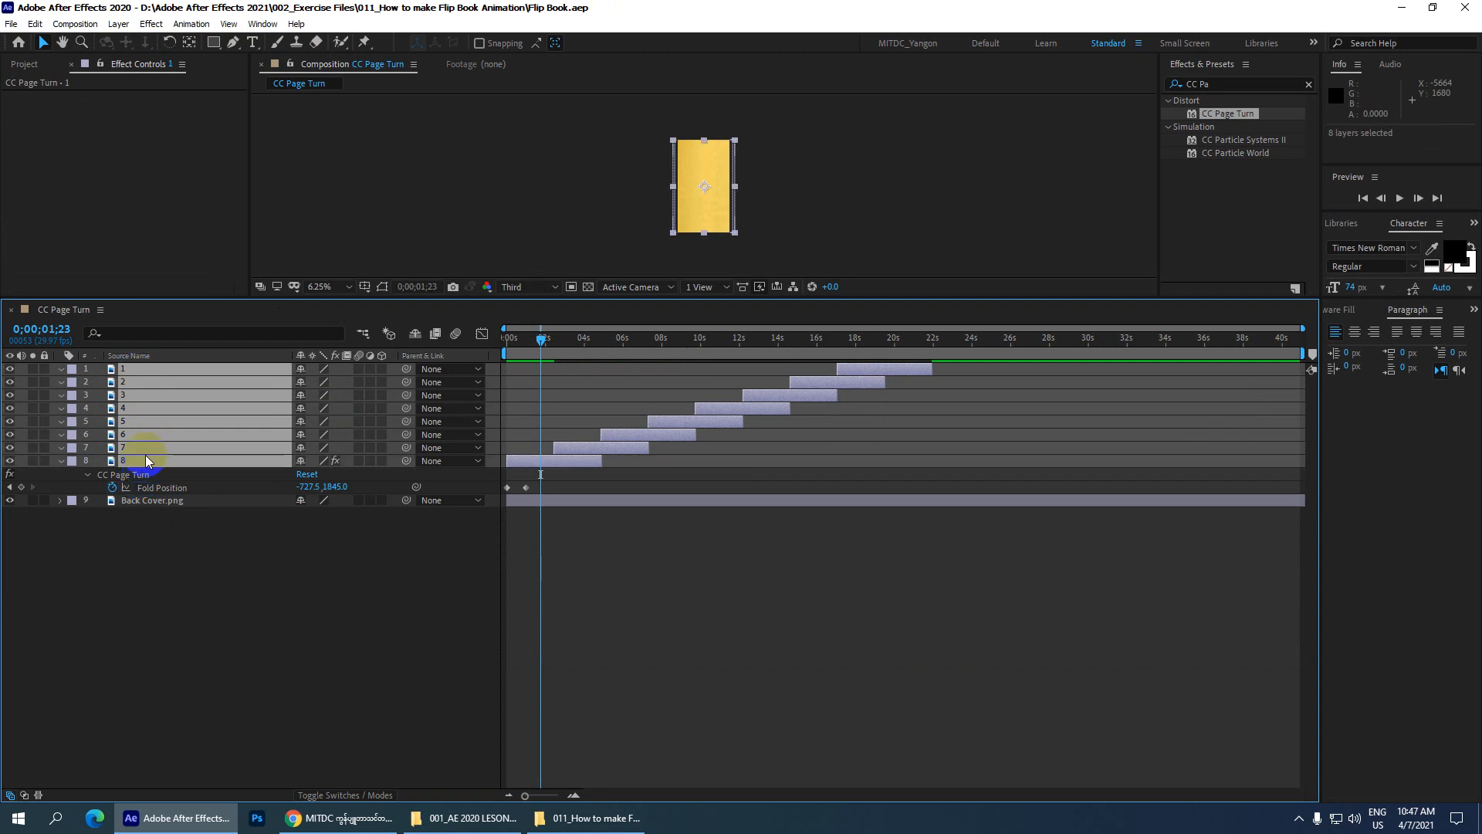
pyautogui.press('Delete')
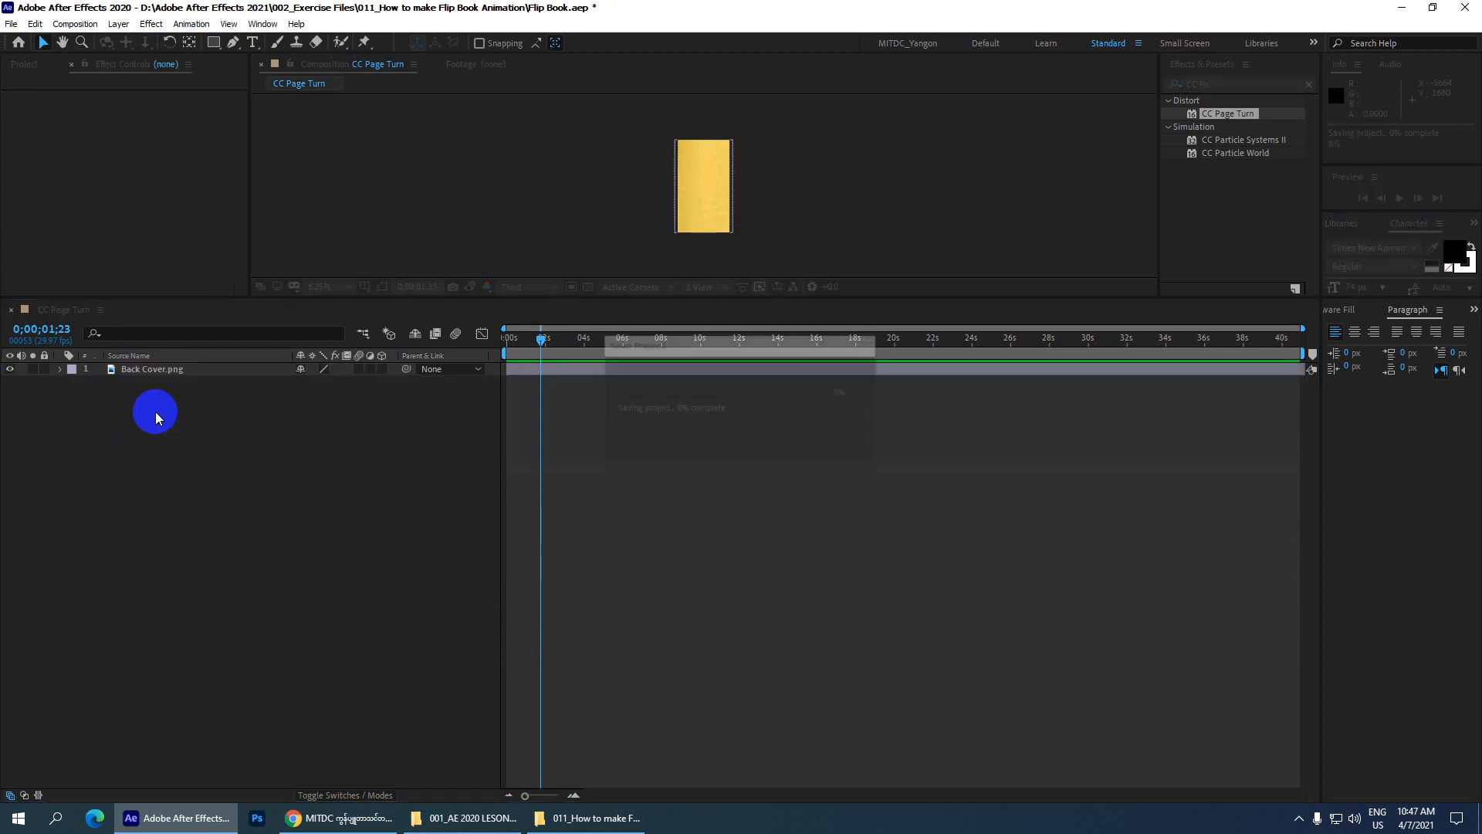
pyautogui.click(25, 65)
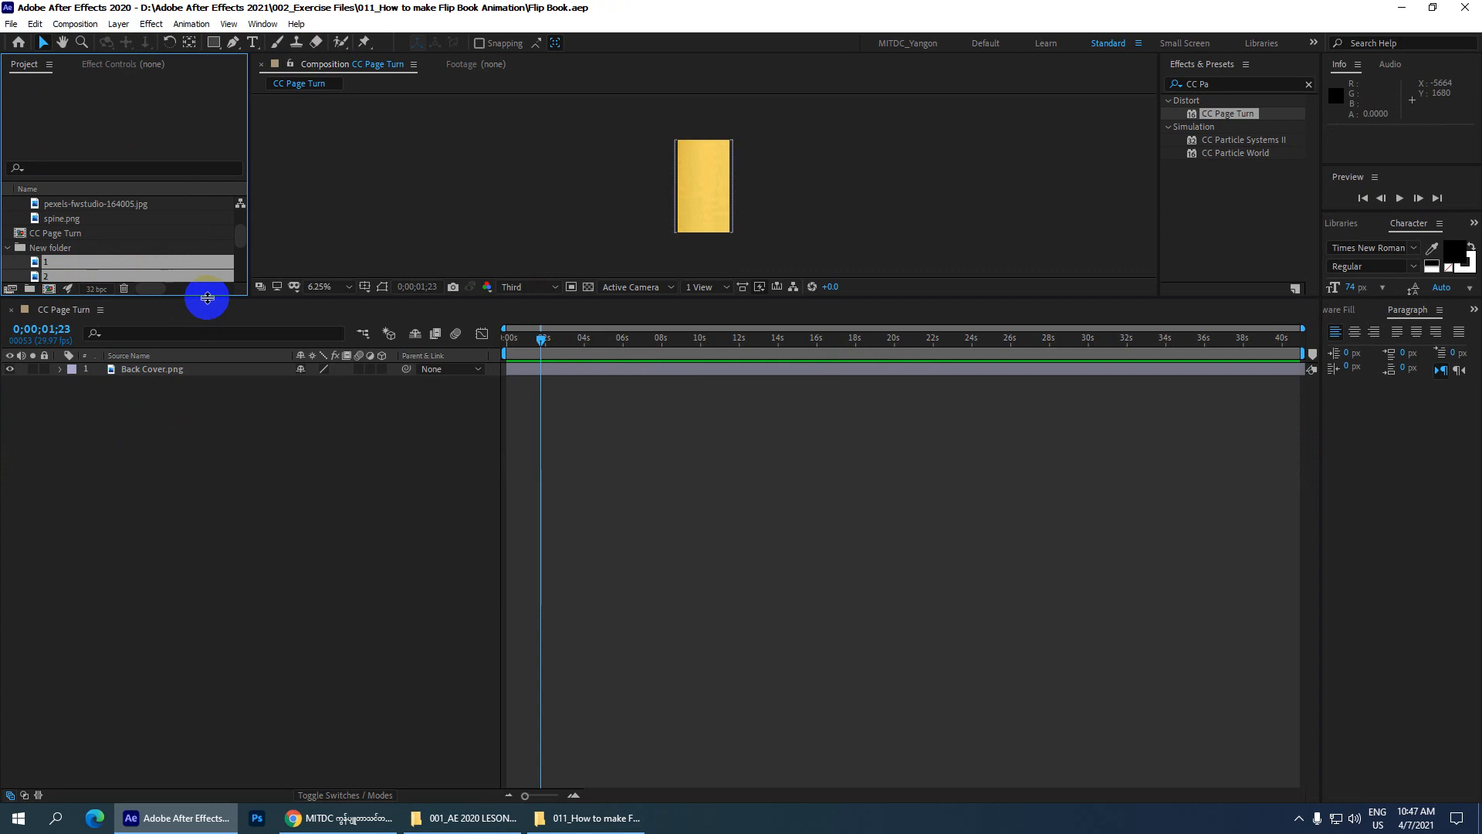
pyautogui.moveTo(205, 298); pyautogui.dragTo(178, 467)
pyautogui.moveTo(81, 306); pyautogui.dragTo(128, 620)
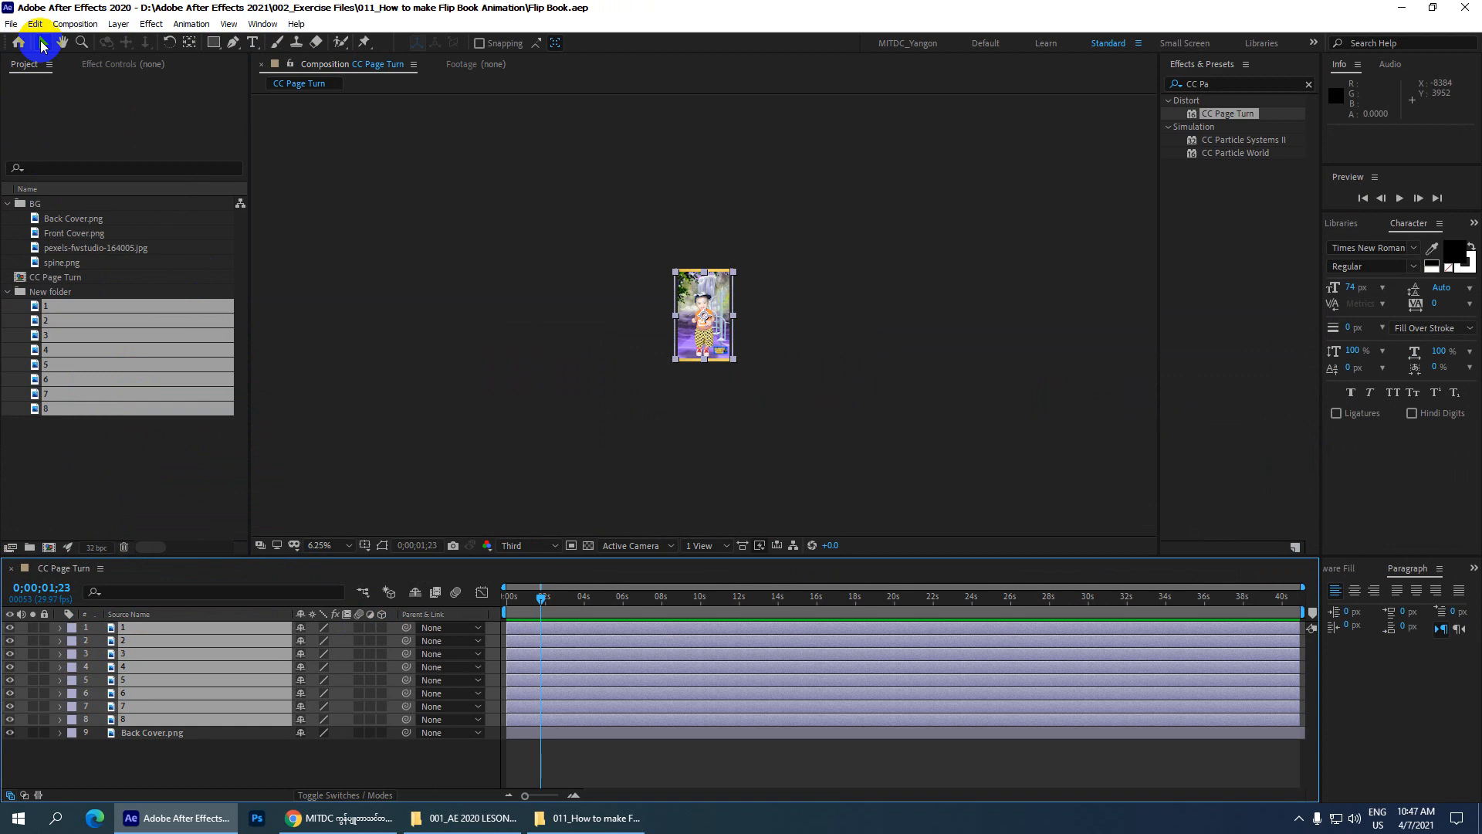
# - Set the CC Page Turn composition's duration to 0;00;04;28 and go to its first frame
pyautogui.click(62, 23)
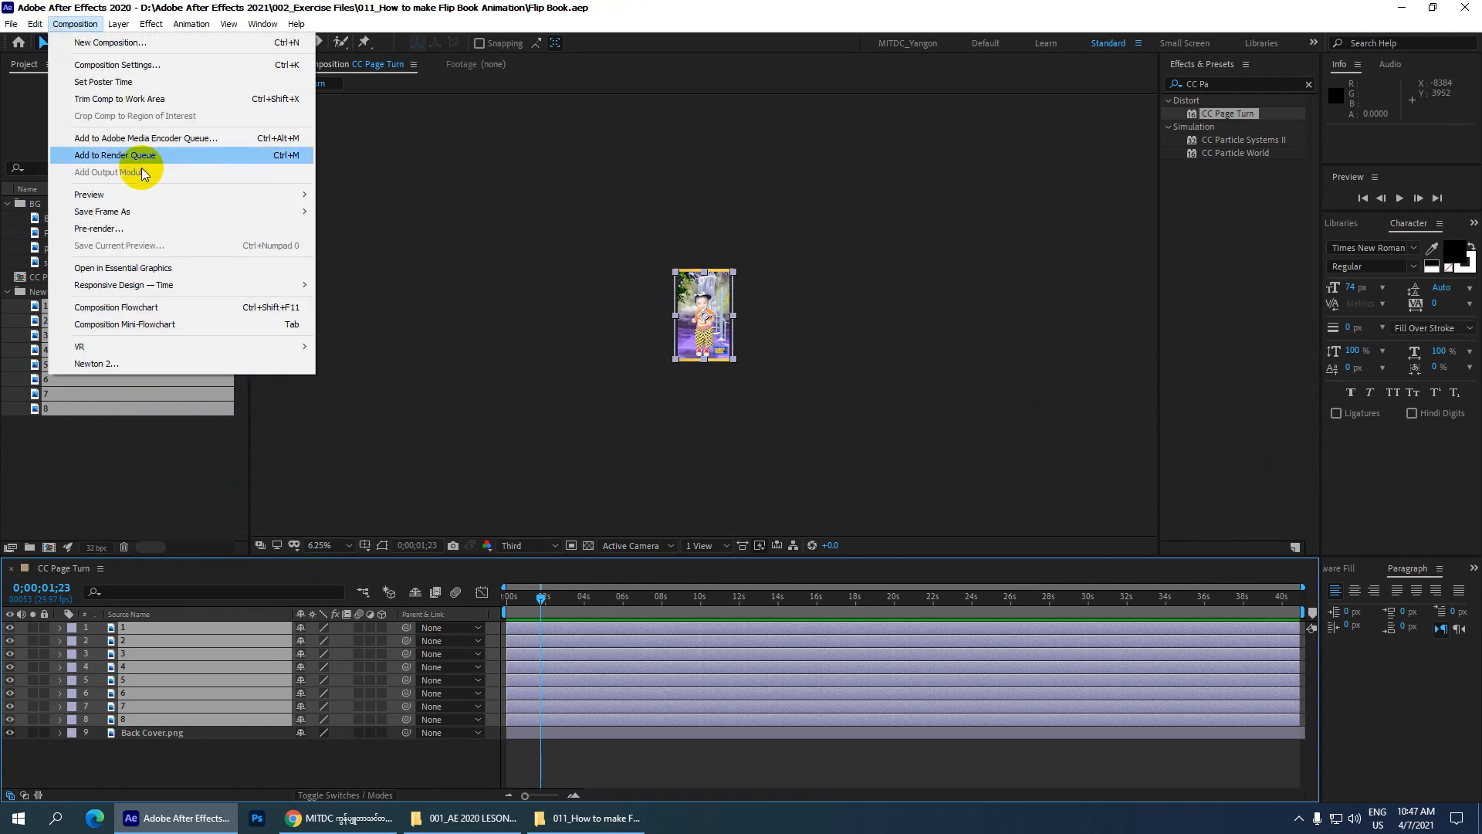
pyautogui.click(154, 64)
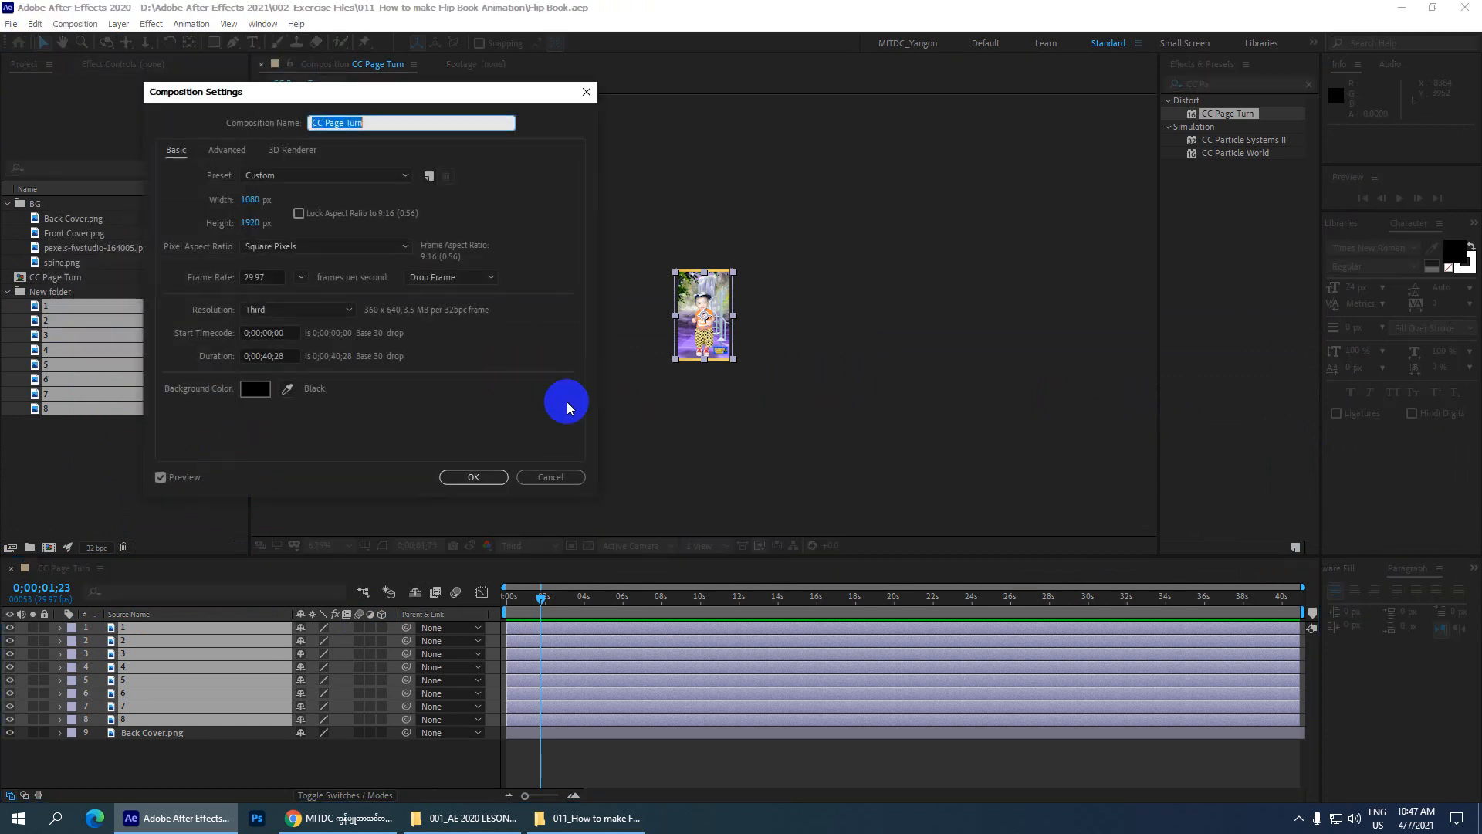
pyautogui.click(274, 355)
pyautogui.write('4')
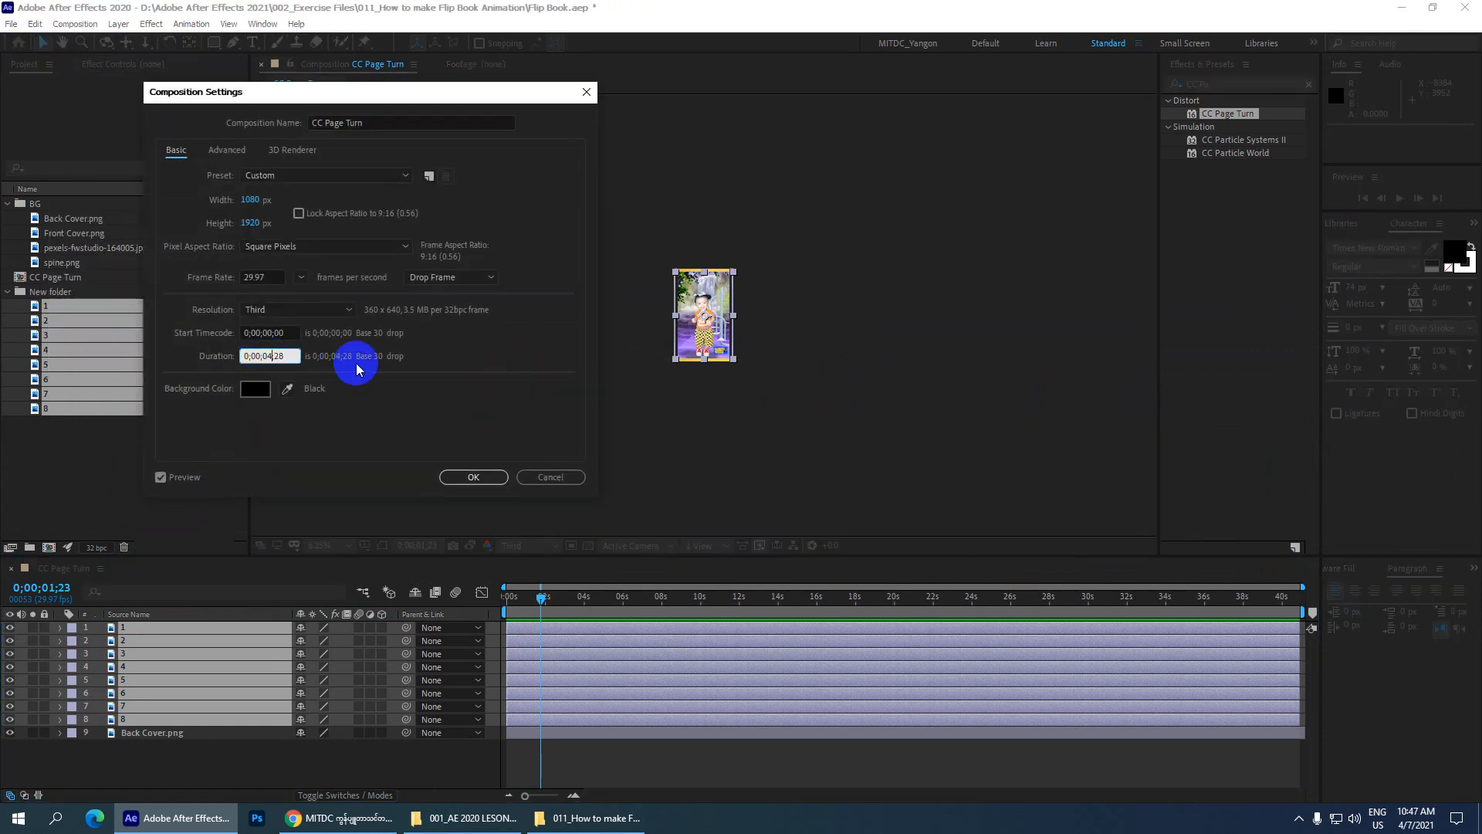
pyautogui.press('Return')
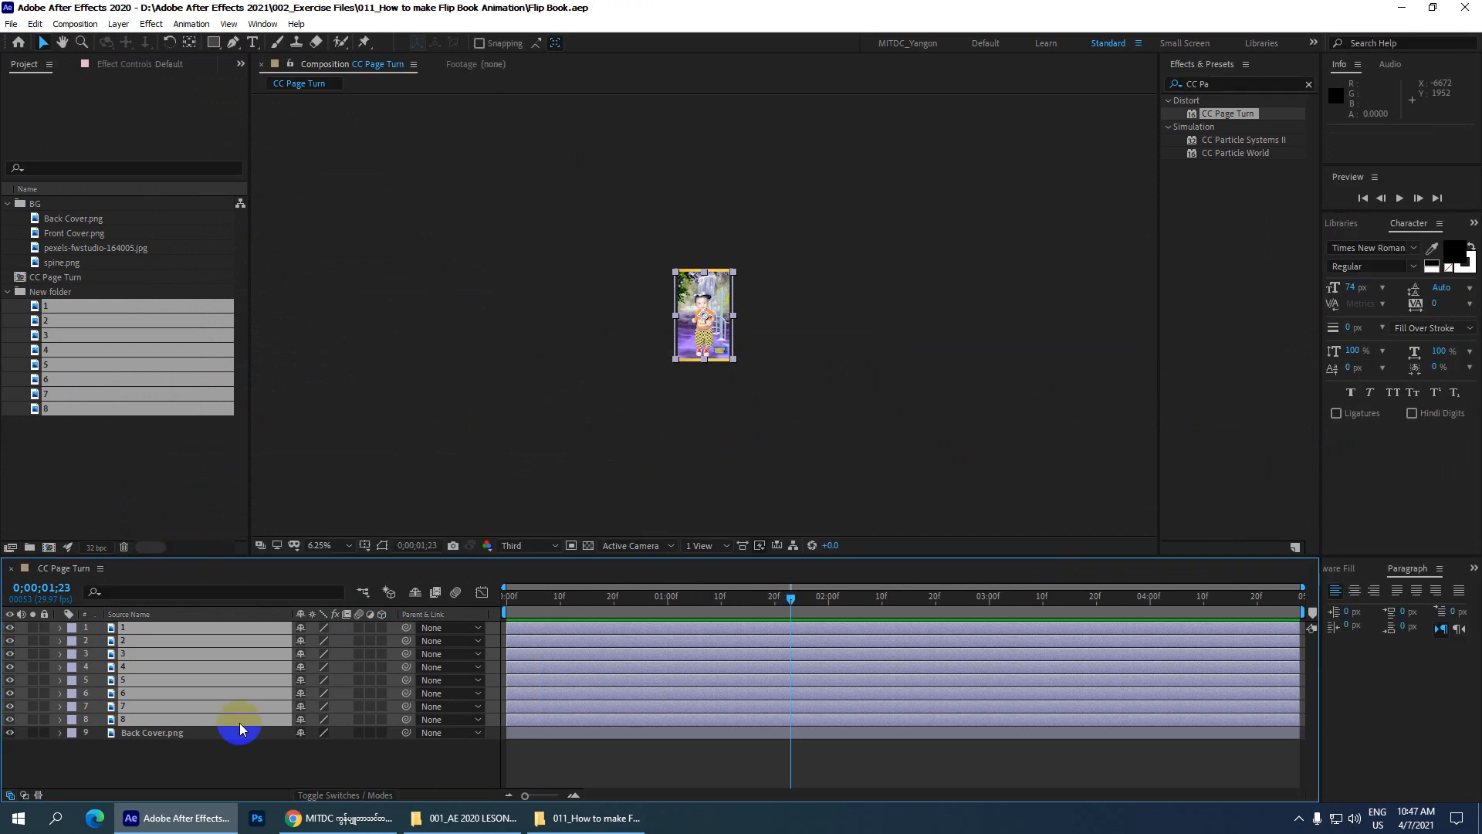
pyautogui.moveTo(531, 599); pyautogui.dragTo(447, 602)
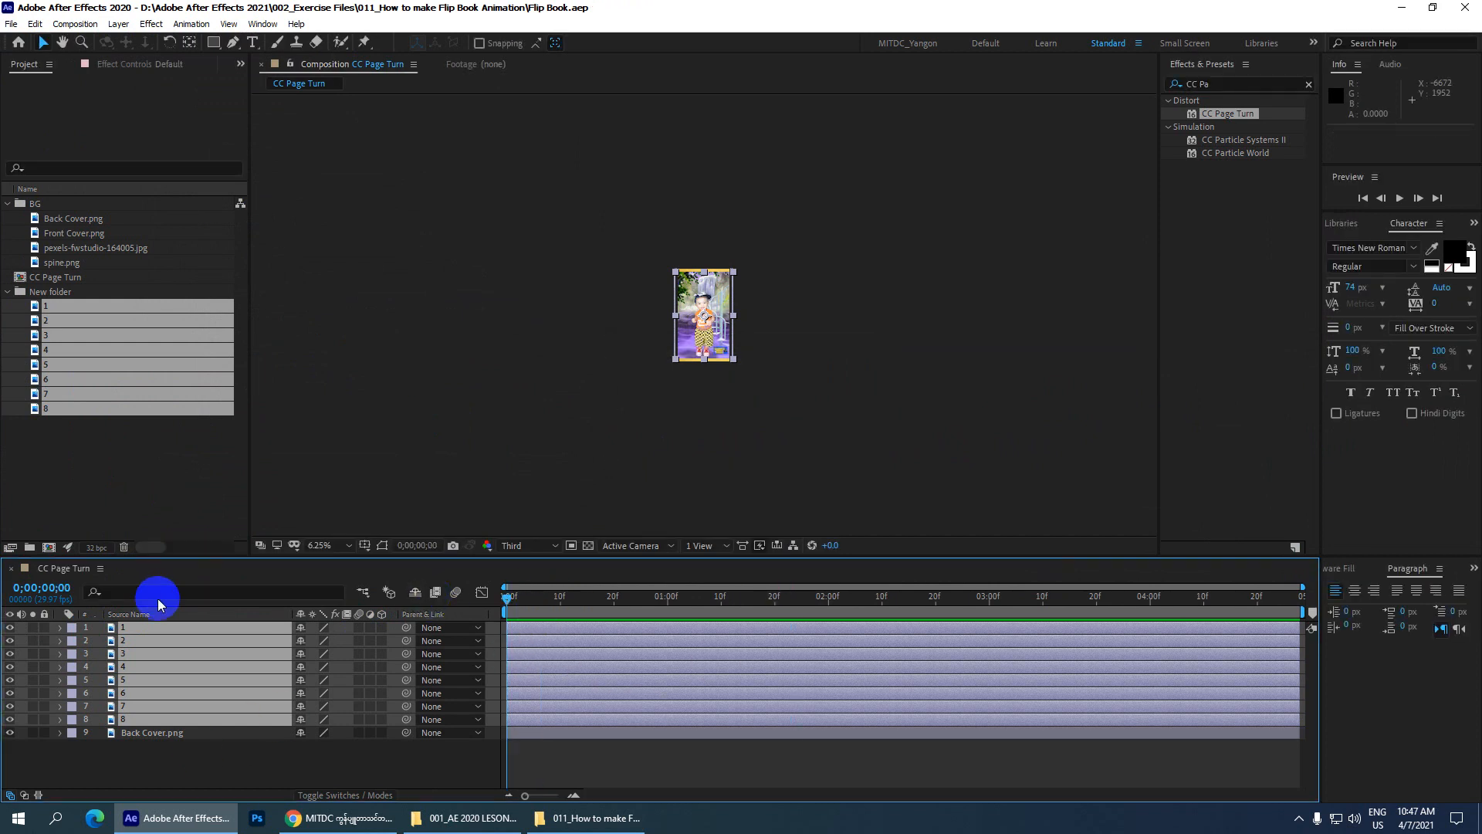
# - Fit all photo layers and the back cover to the composition height and save the project
pyautogui.click(172, 753)
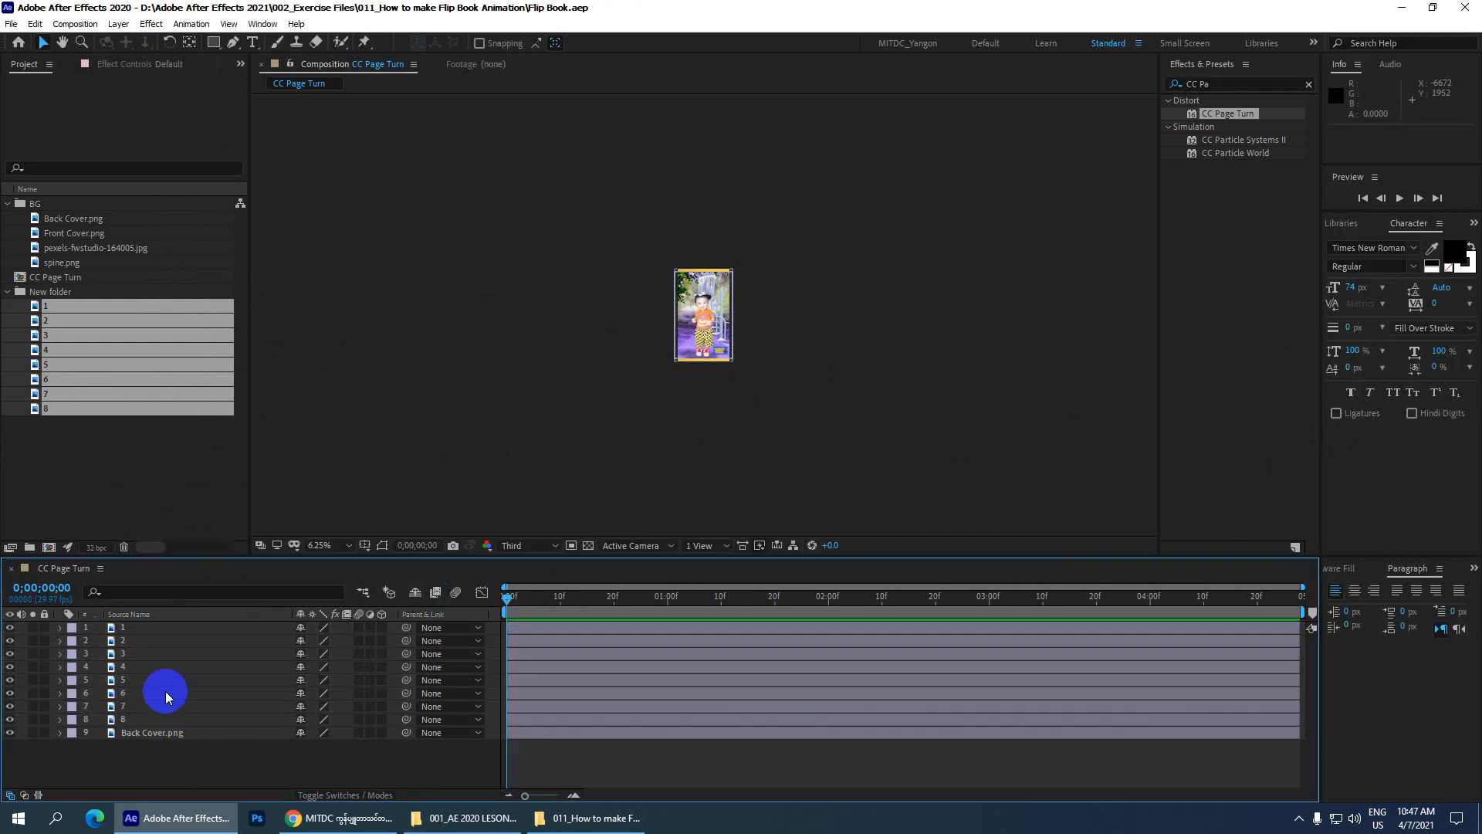
pyautogui.click(159, 627)
pyautogui.press('.')
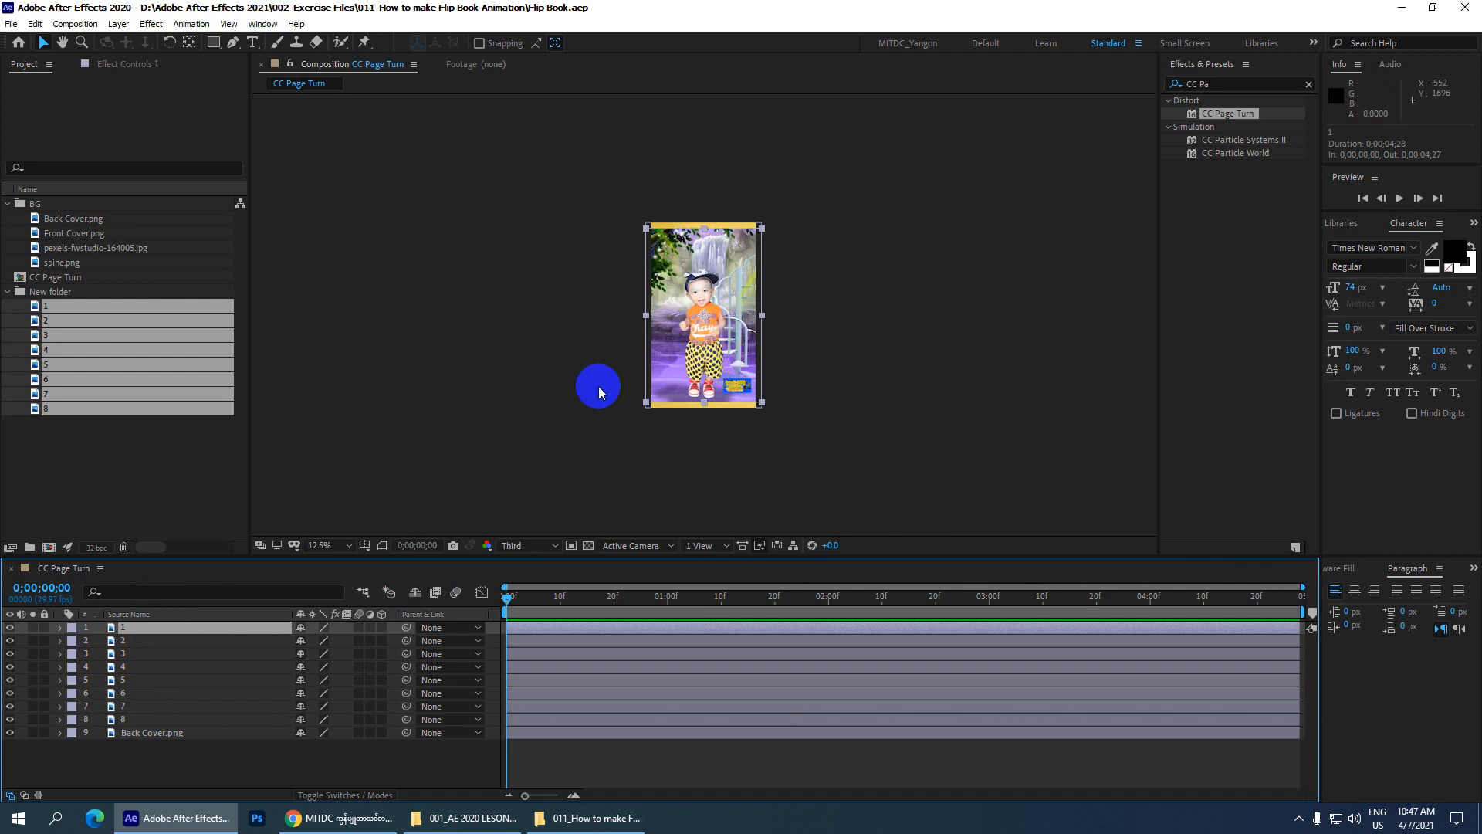
pyautogui.moveTo(138, 772); pyautogui.dragTo(153, 628)
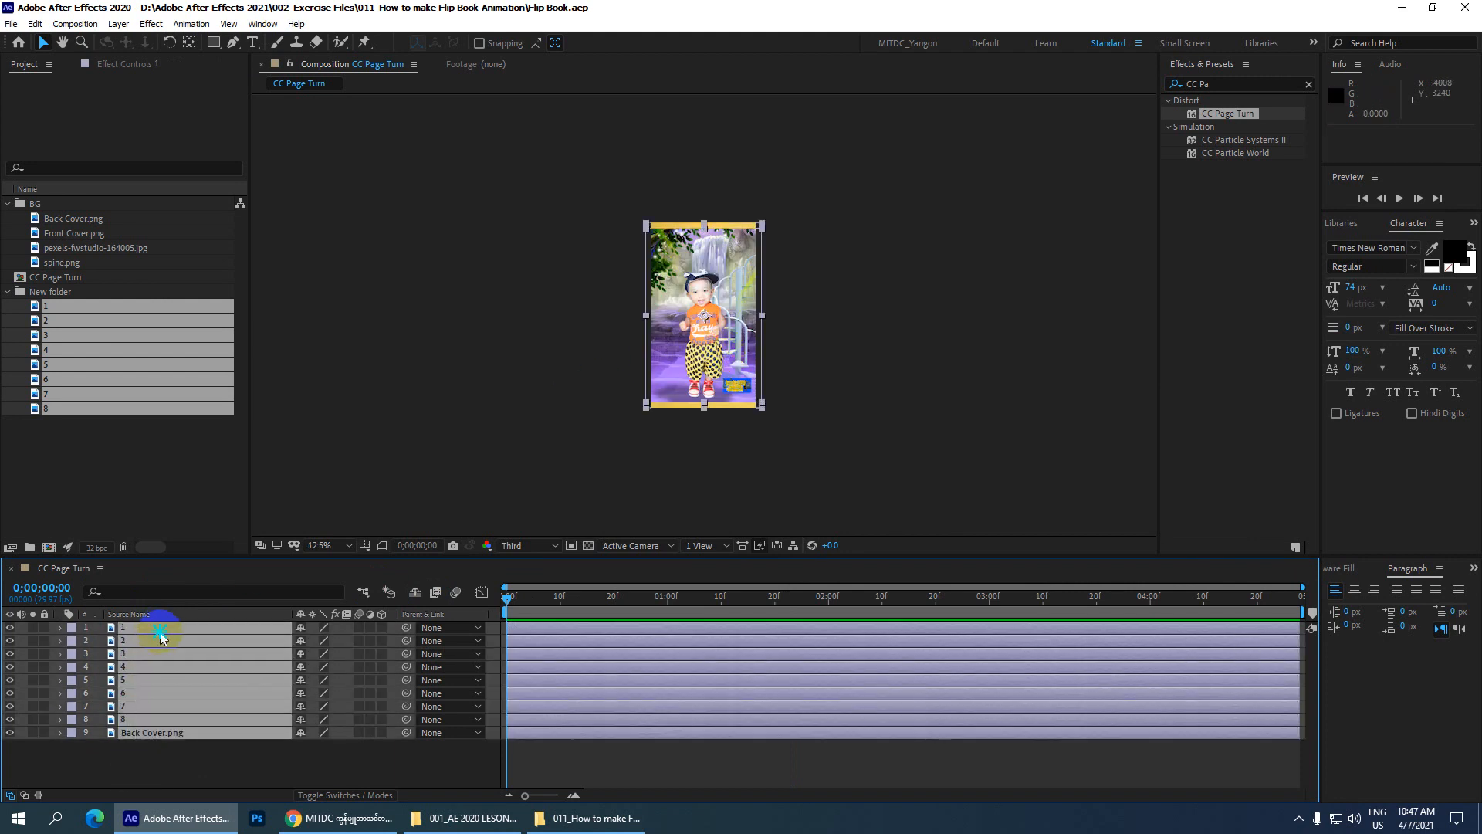
pyautogui.rightClick(159, 629)
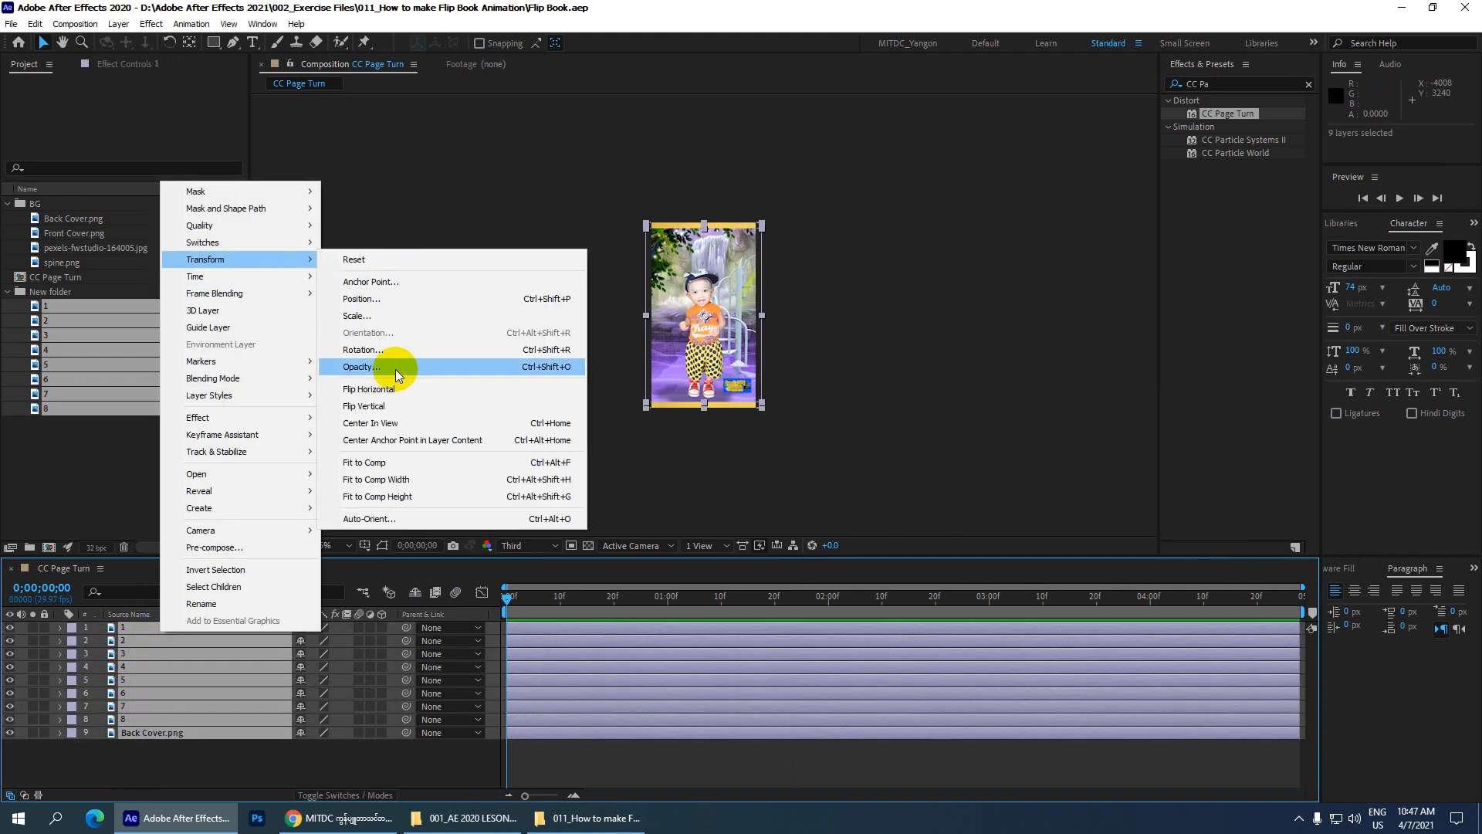
pyautogui.moveTo(309, 259)
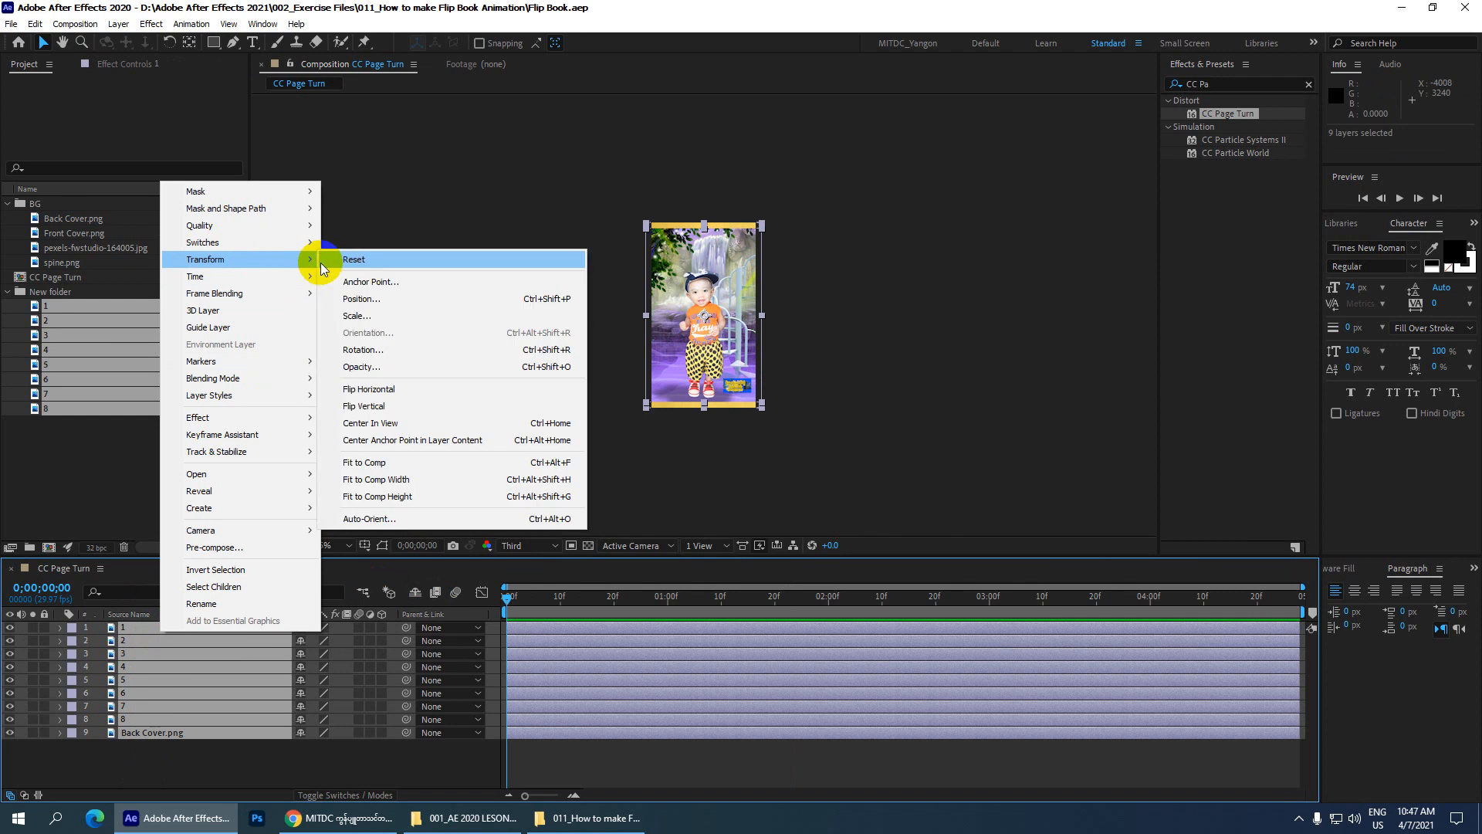
pyautogui.click(392, 496)
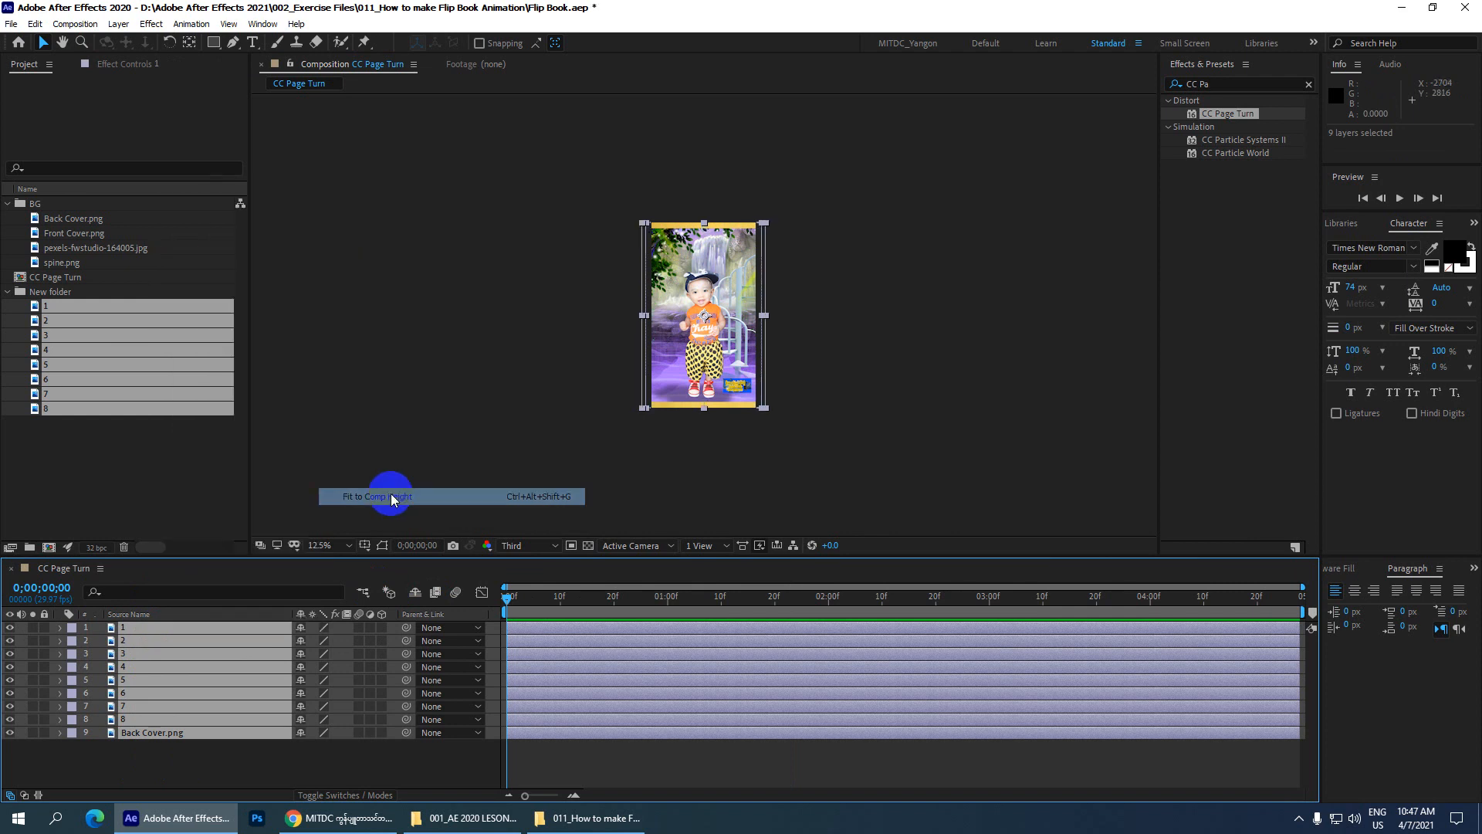
pyautogui.hotkey('ctrl', 's')
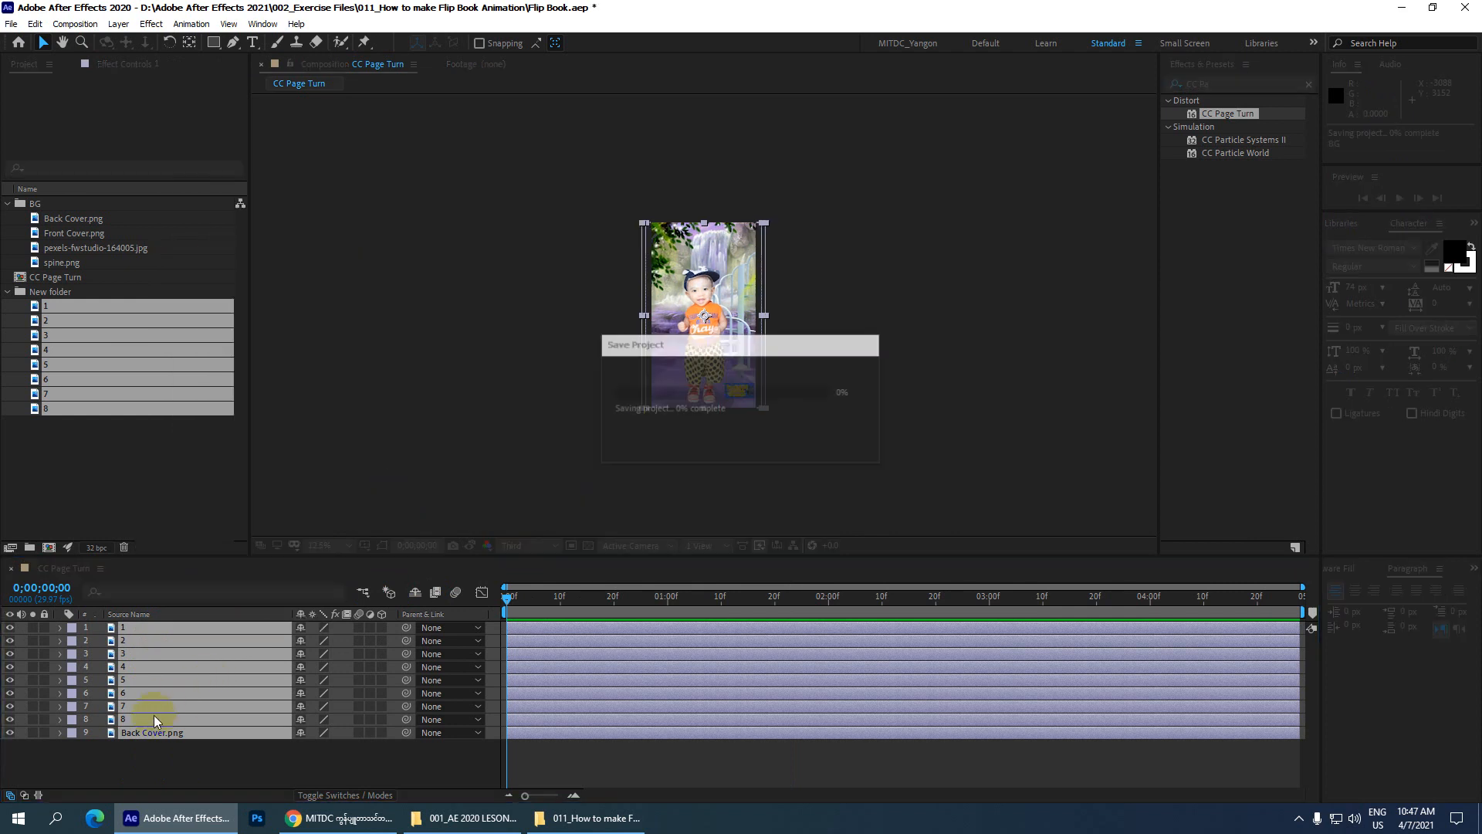
pyautogui.click(164, 768)
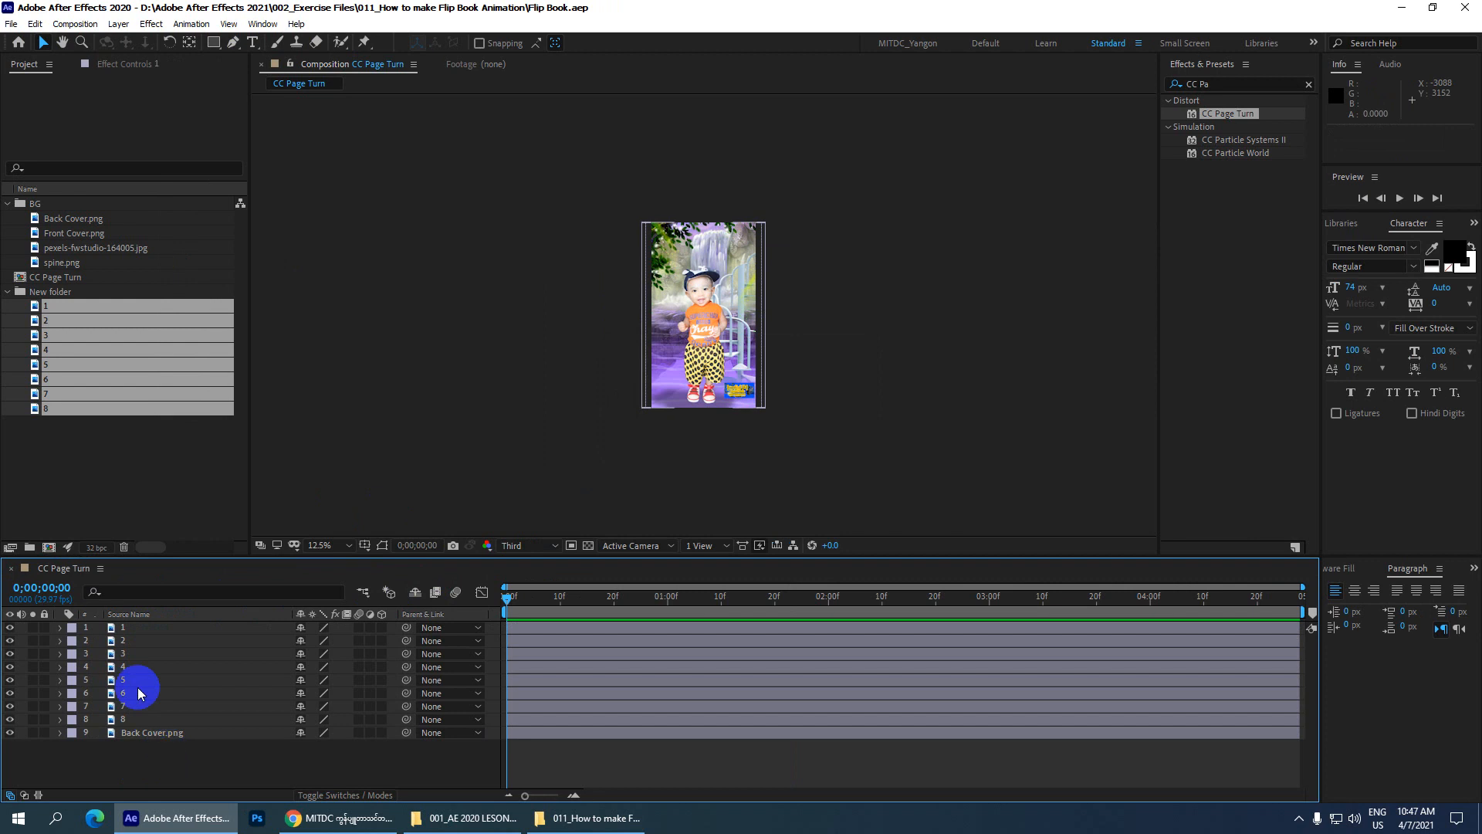
# - Apply CC Page Turn to layer 1, save the project and set the effect's Fold Radius to 300
pyautogui.click(130, 627)
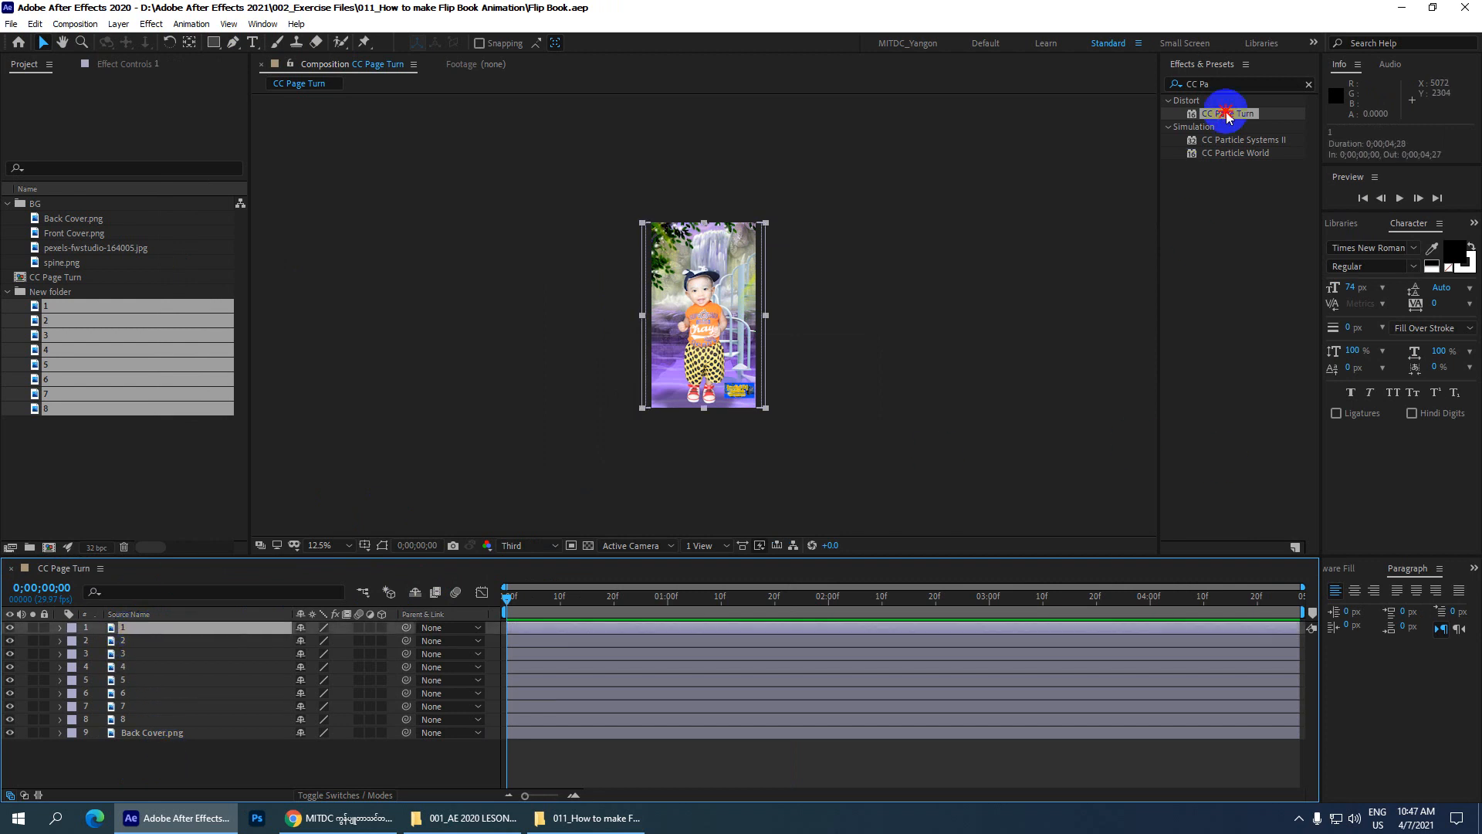
pyautogui.moveTo(1223, 113); pyautogui.dragTo(180, 633)
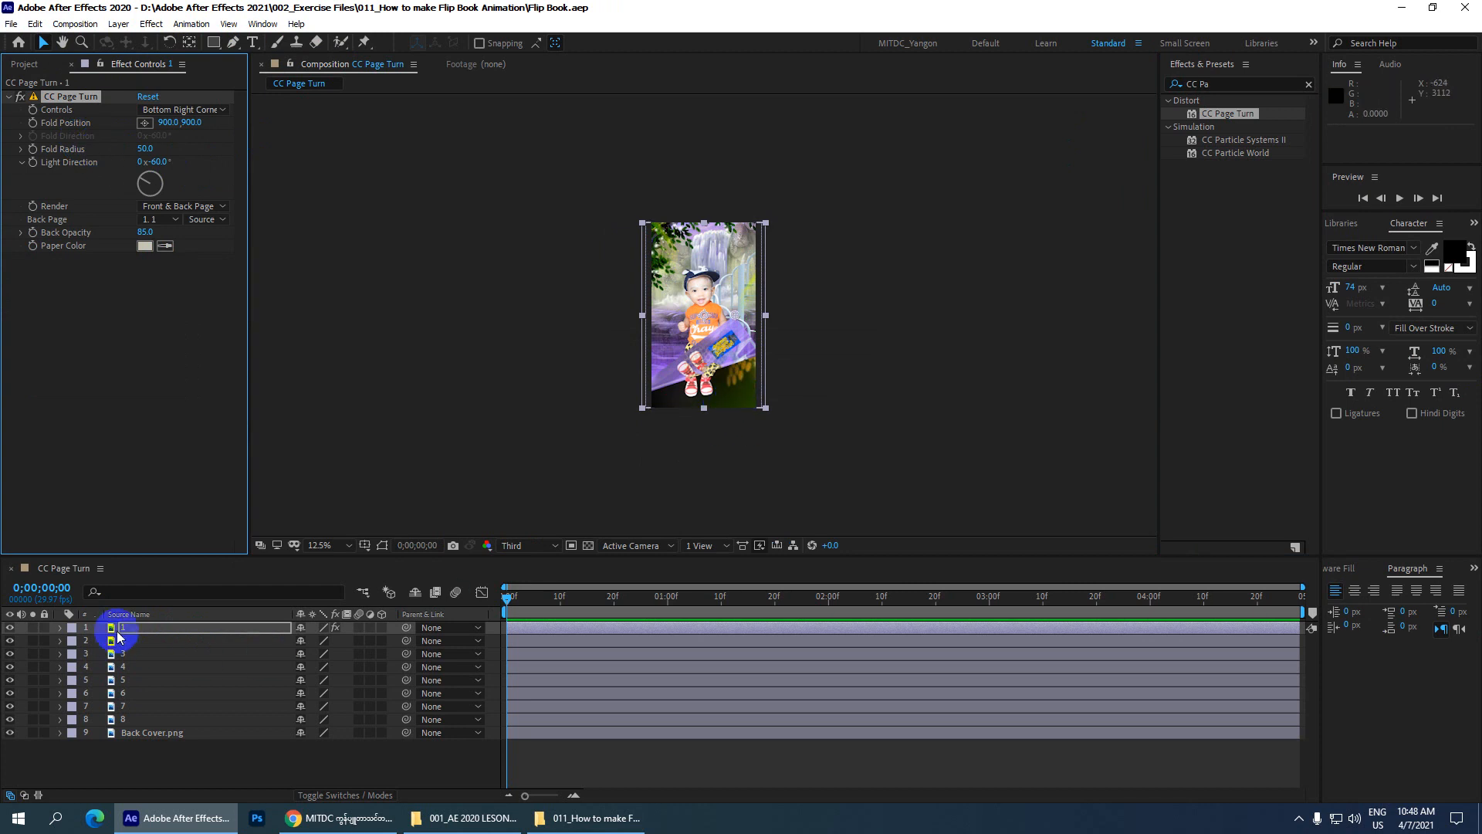
pyautogui.click(10, 627)
pyautogui.click(10, 627)
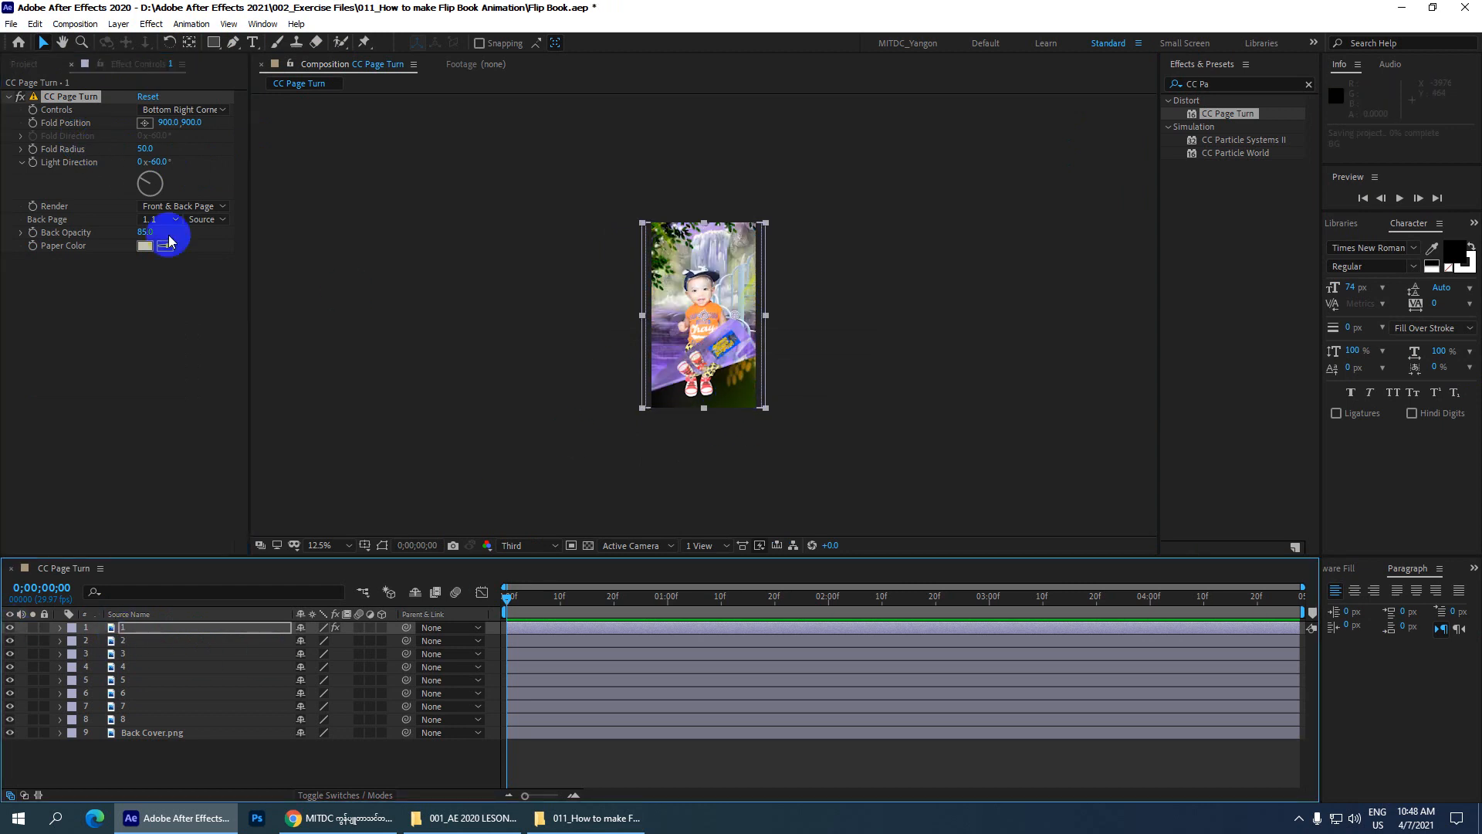
pyautogui.hotkey('ctrl', 's')
pyautogui.click(145, 149)
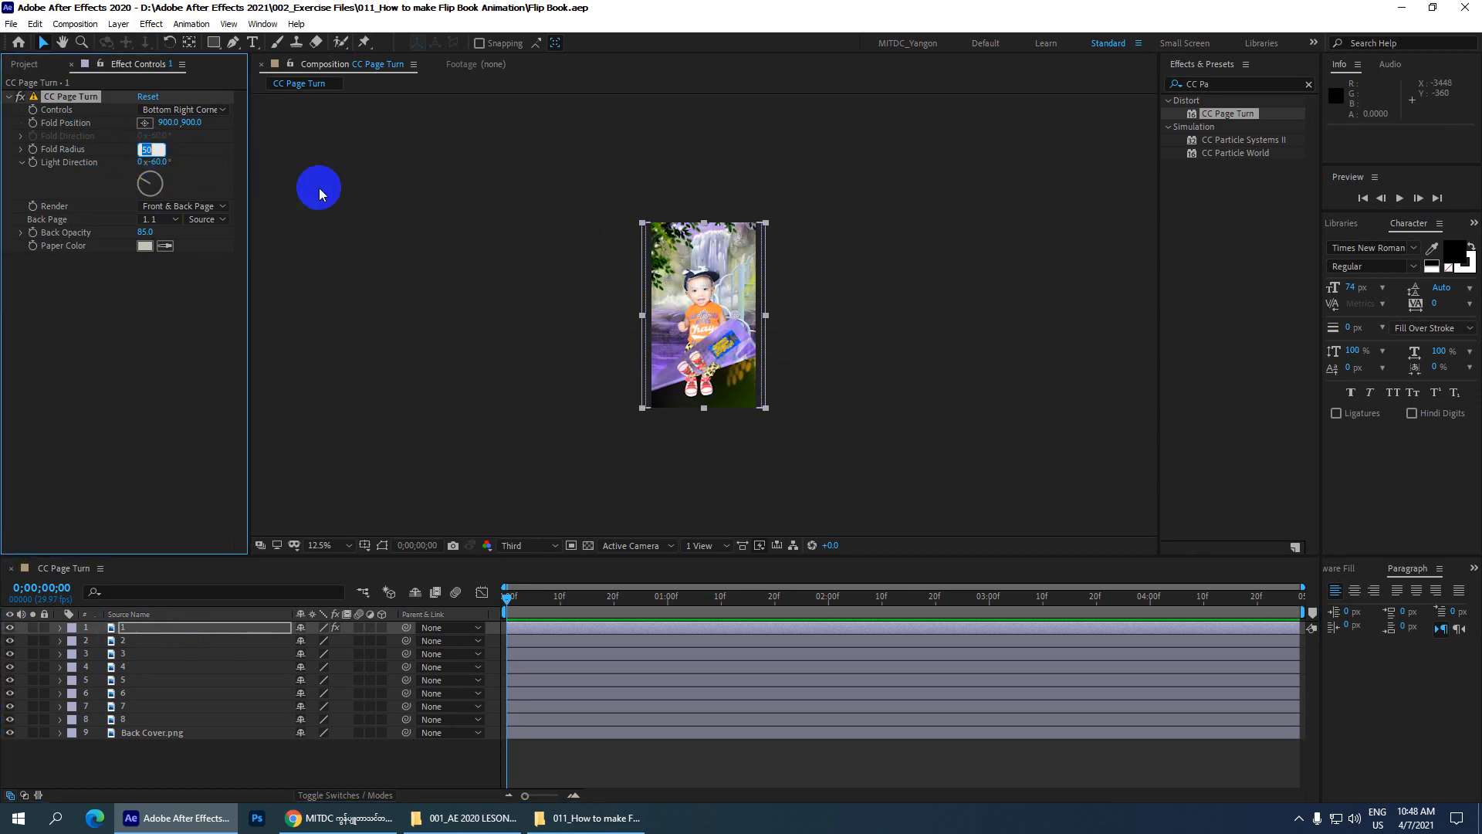
pyautogui.write('300')
pyautogui.press('Return')
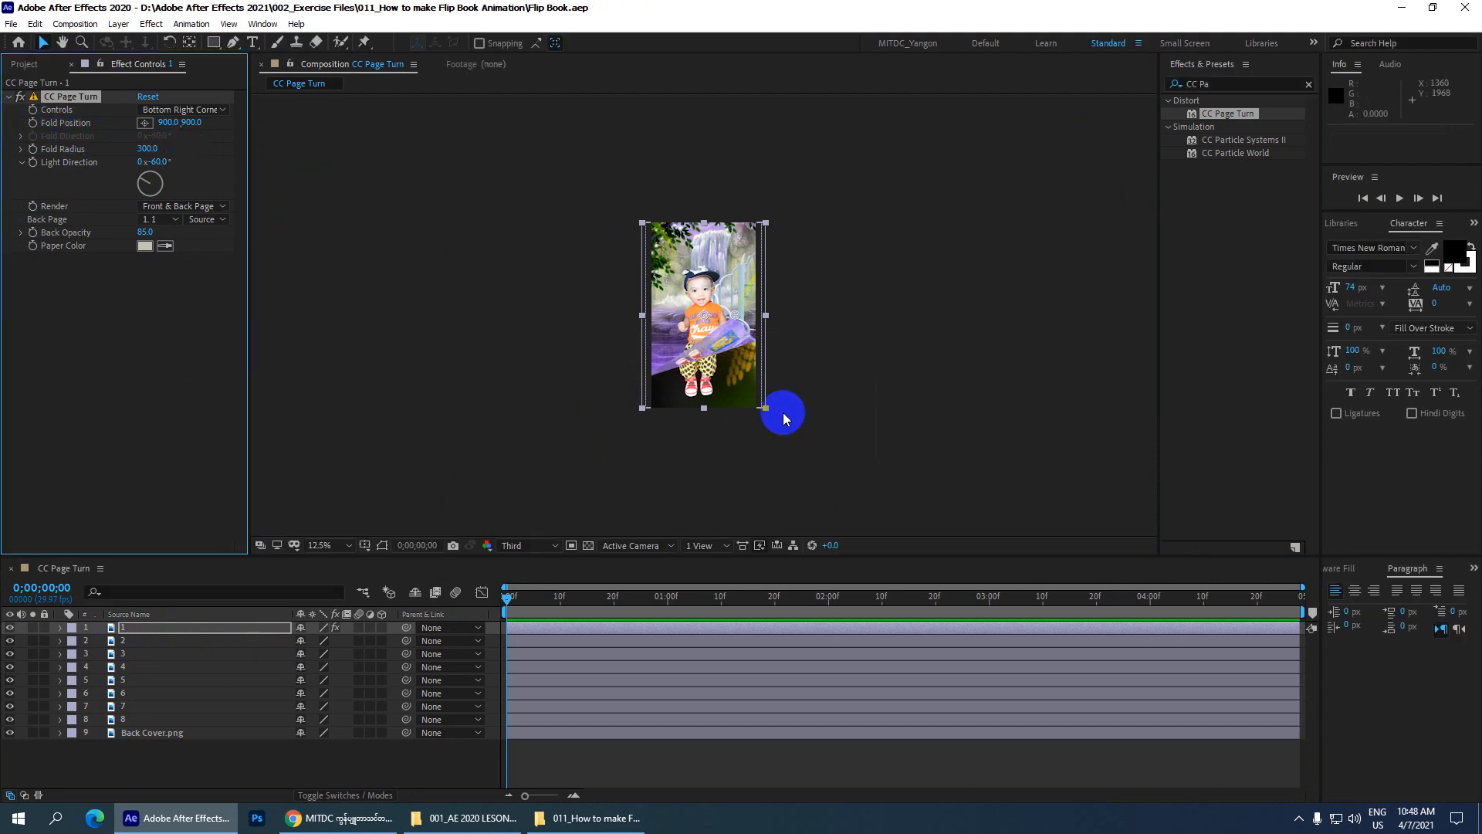
# - Set layer 1's Fold Position to 1260, 1920, keyframe it at the first frame, and reveal the layer's keyframed properties
pyautogui.moveTo(735, 316); pyautogui.dragTo(772, 424)
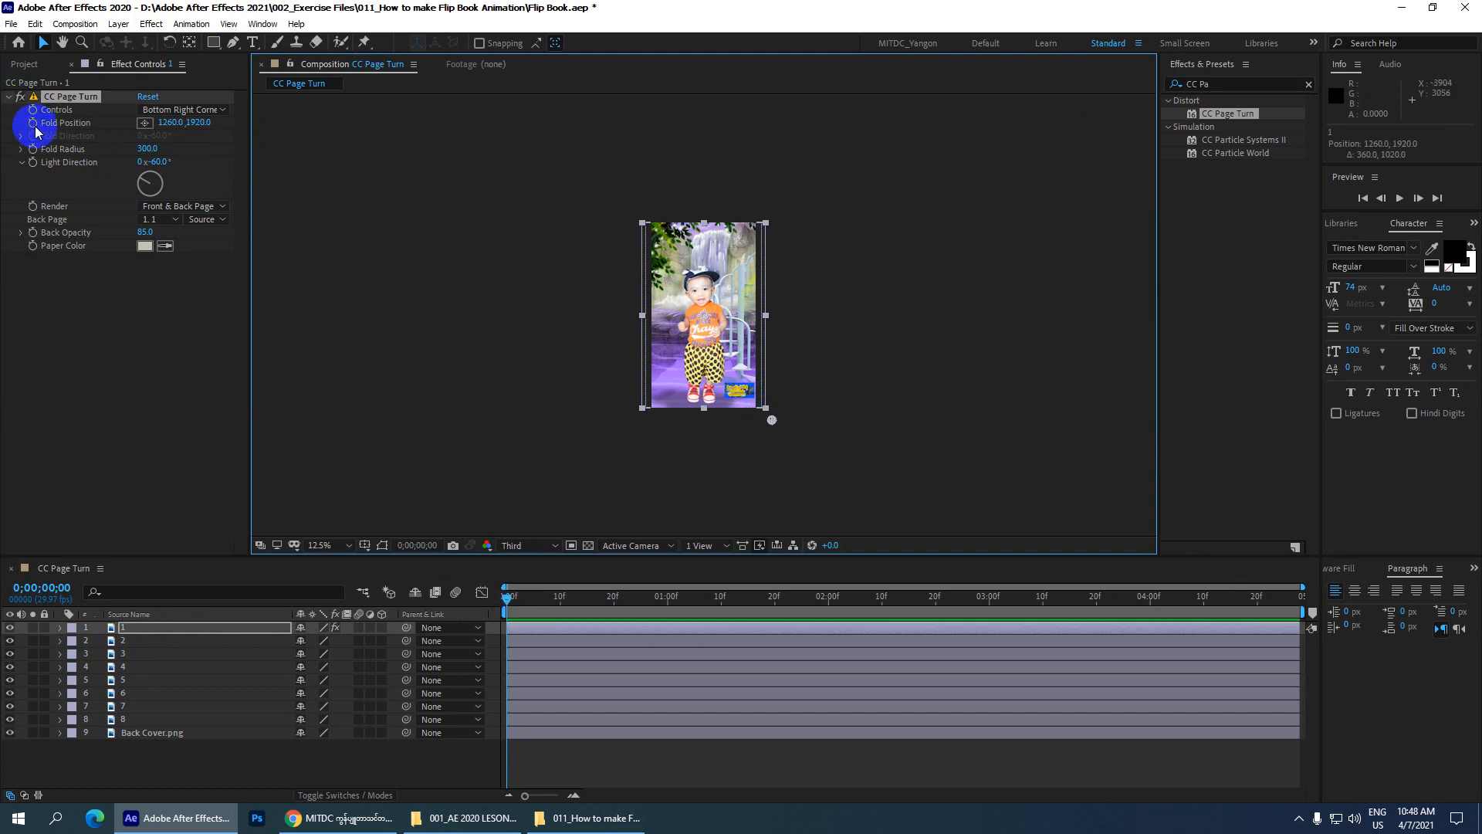
pyautogui.click(147, 627)
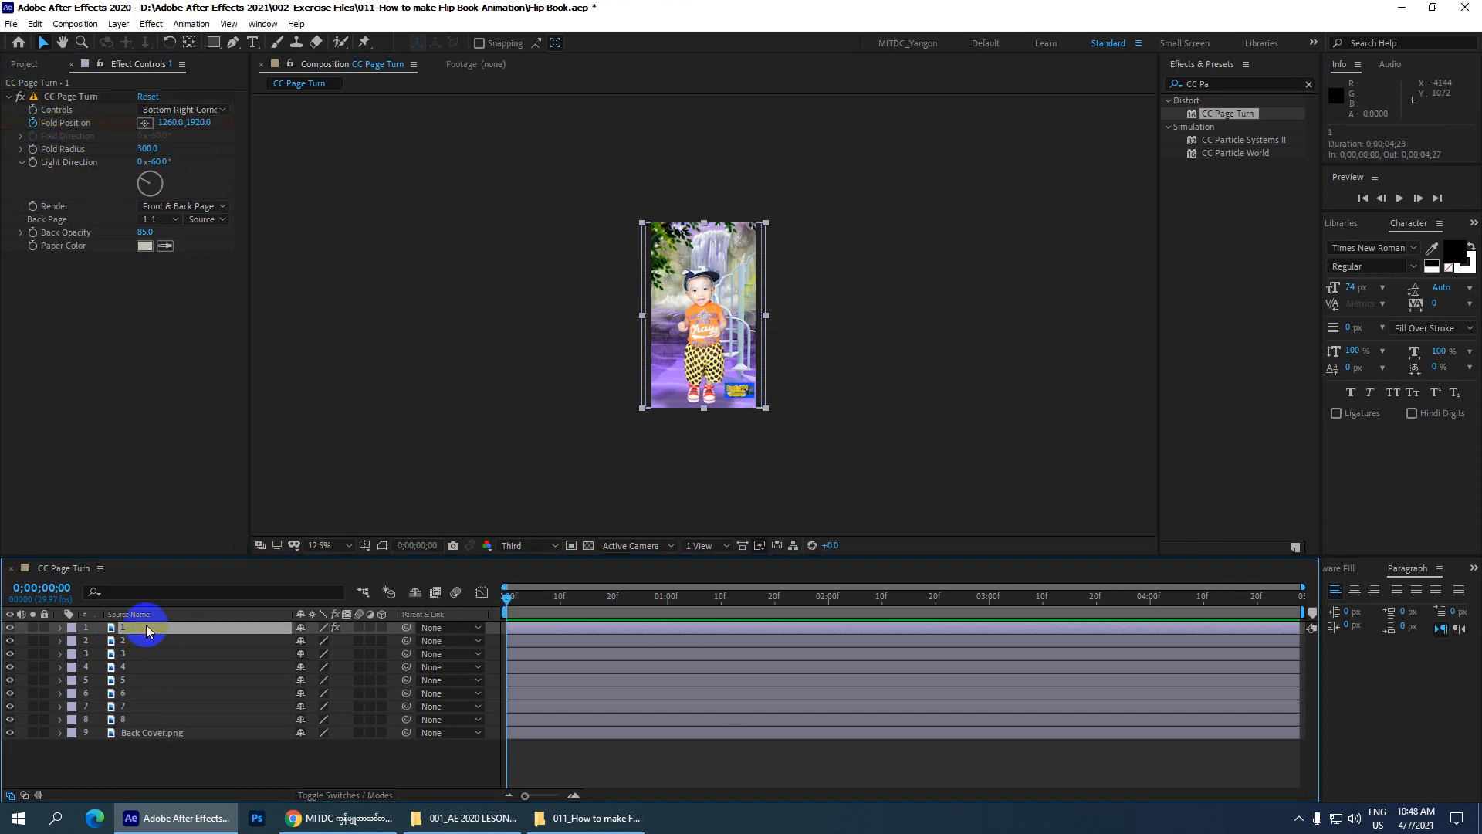
pyautogui.press('u')
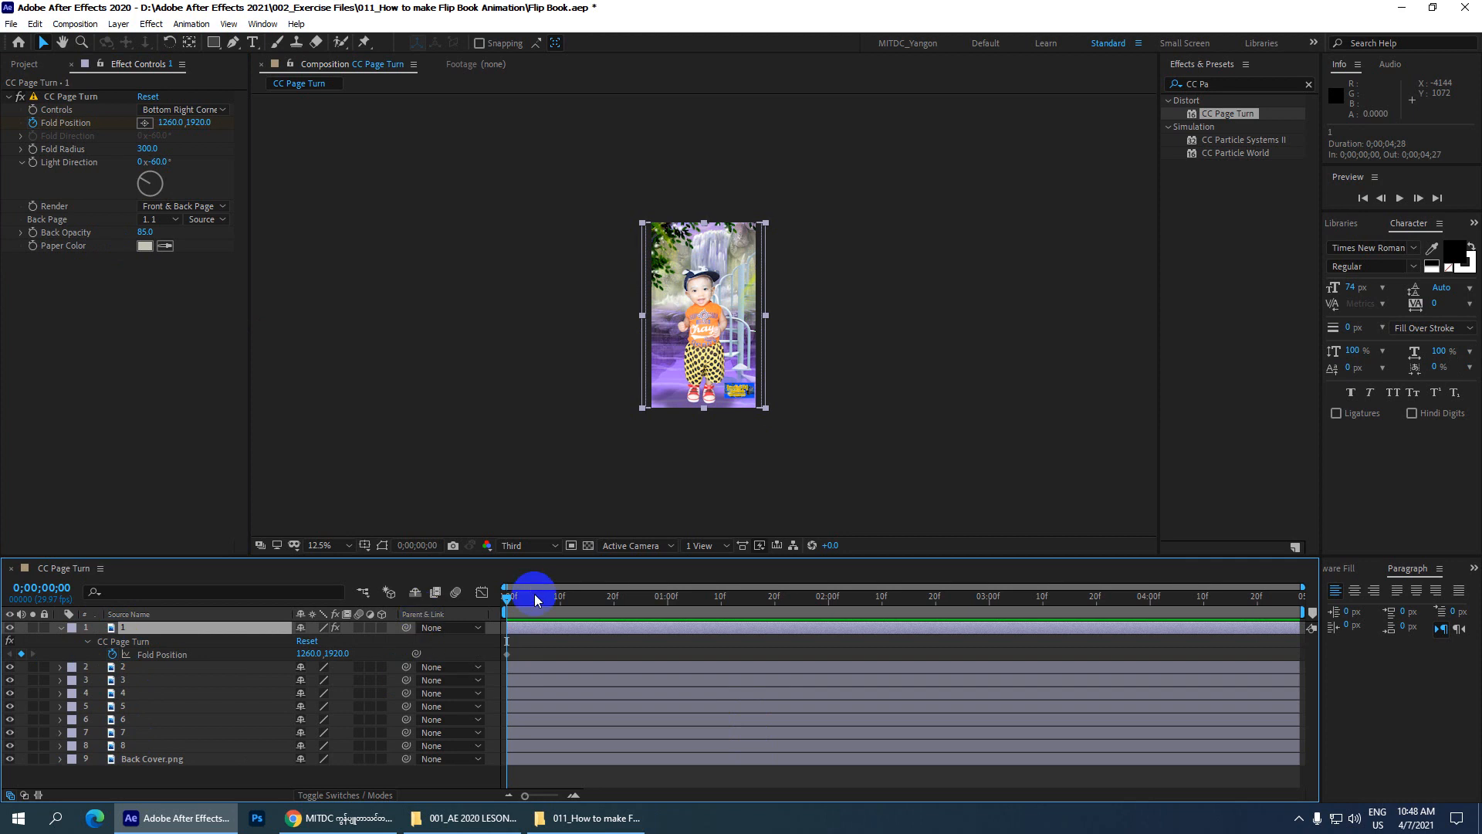
# - Keyframe layer 1's Fold Position at about -712.5, 1920 at 0;00;04;00 so the page turns fully off the frame
pyautogui.moveTo(507, 601); pyautogui.dragTo(429, 611)
pyautogui.click(59, 590)
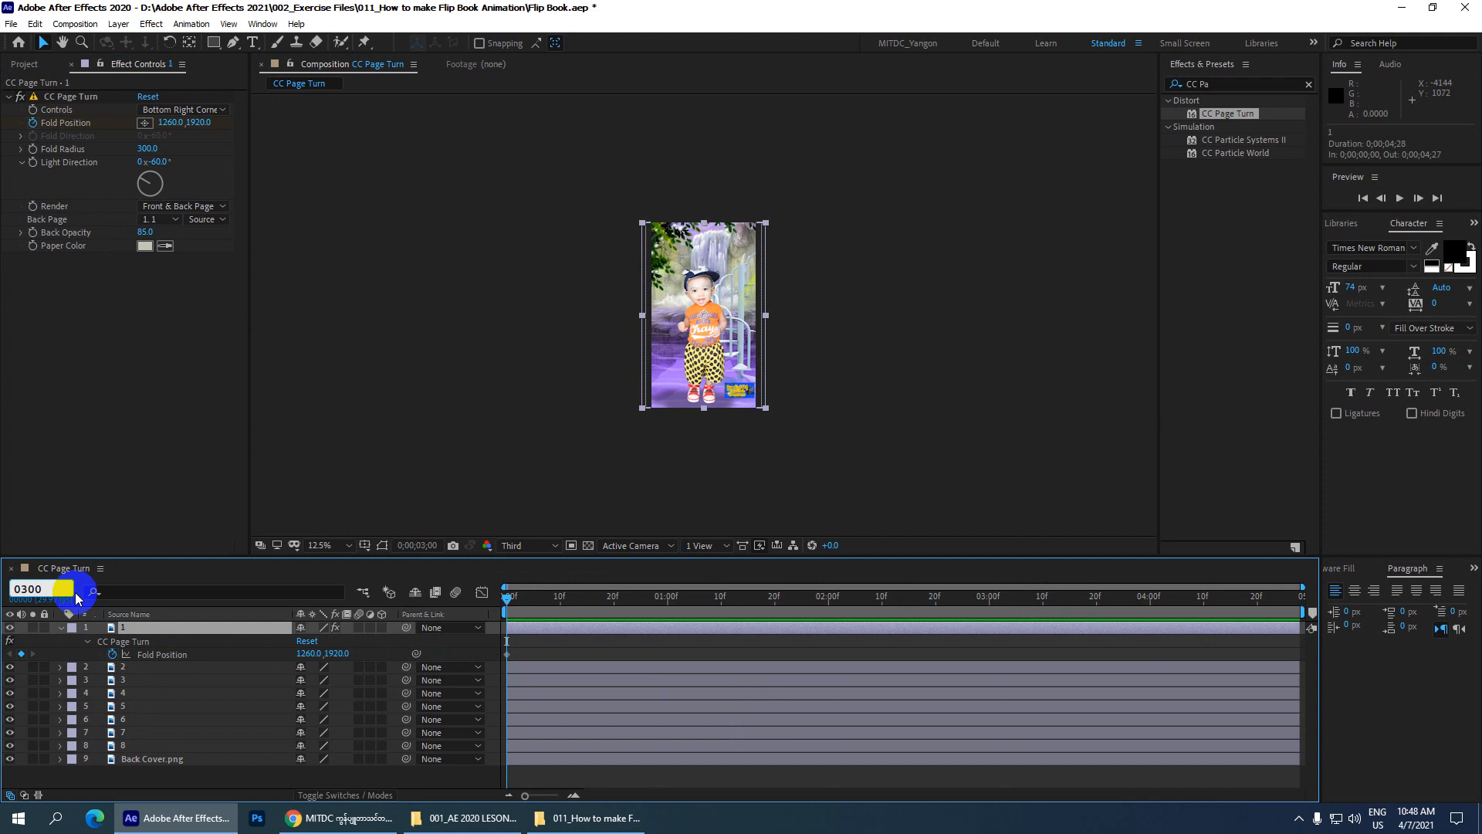
pyautogui.press('Return')
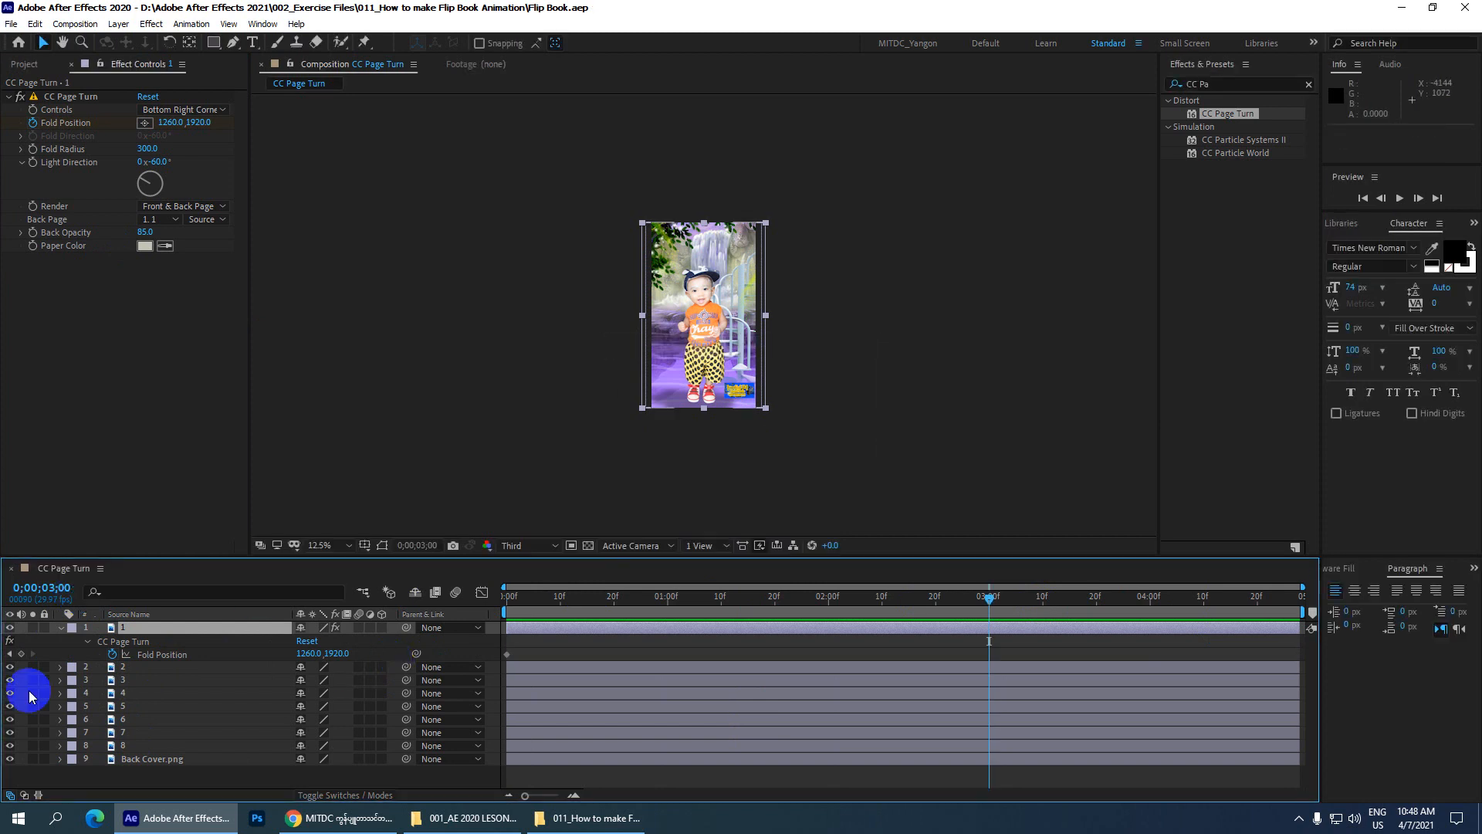
pyautogui.click(59, 592)
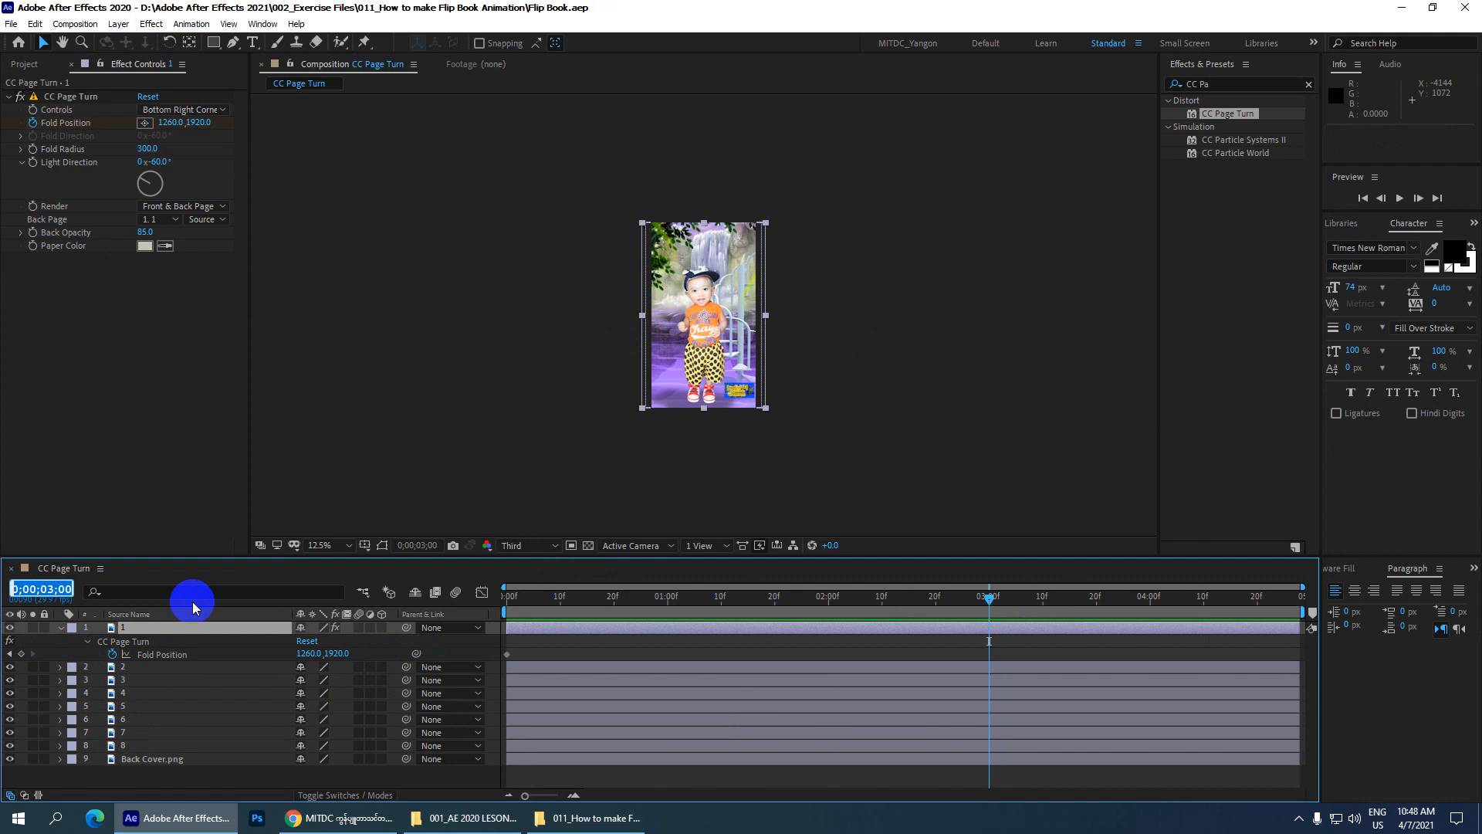
pyautogui.write('0400')
pyautogui.press('Return')
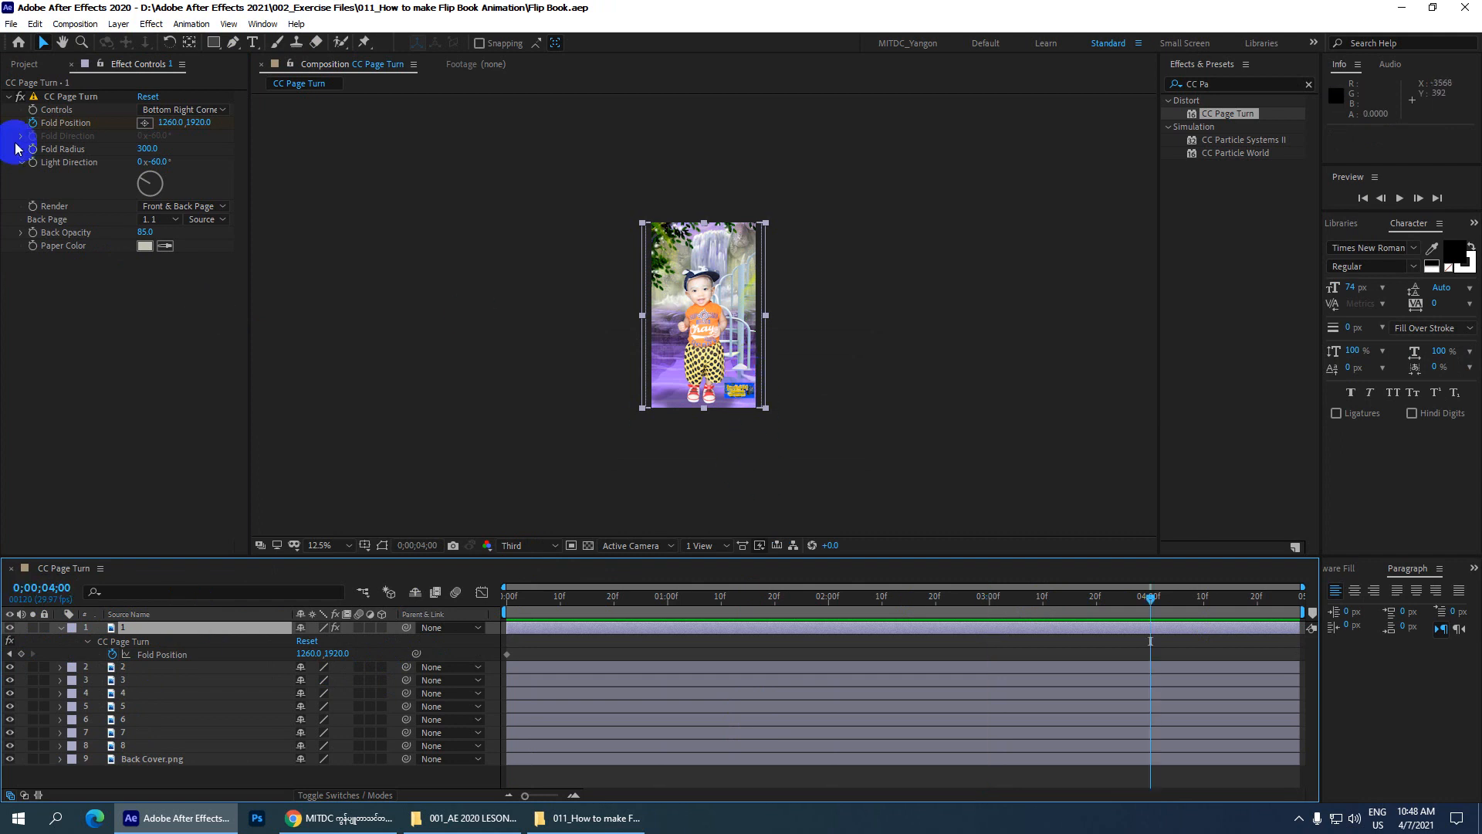
pyautogui.click(58, 96)
pyautogui.moveTo(776, 422); pyautogui.dragTo(581, 433)
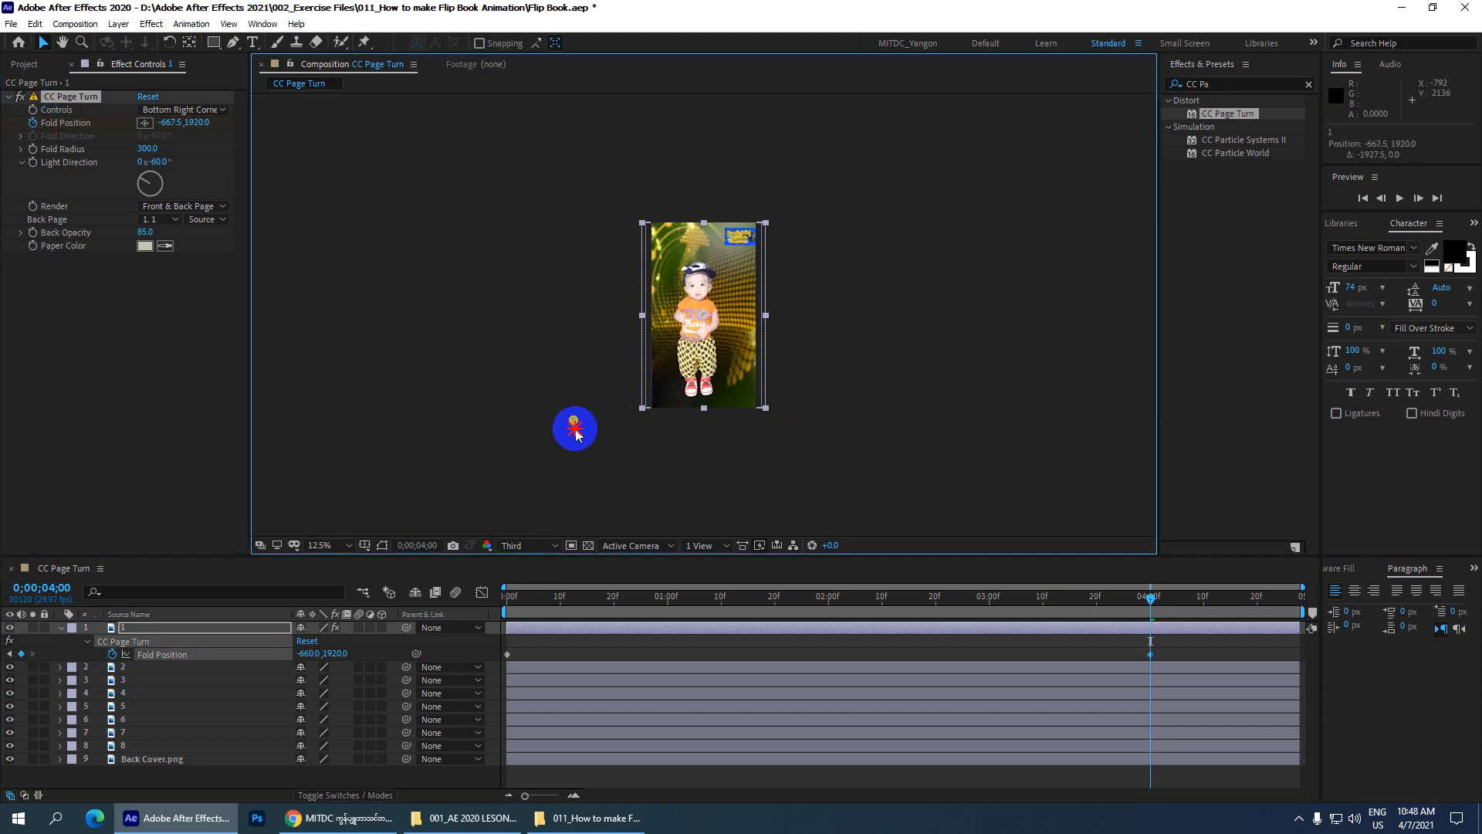
# - With layer 1's page partly turned, set the effect's Back Opacity to 100 and Back Page to None, and save the project
pyautogui.moveTo(508, 596); pyautogui.dragTo(838, 597)
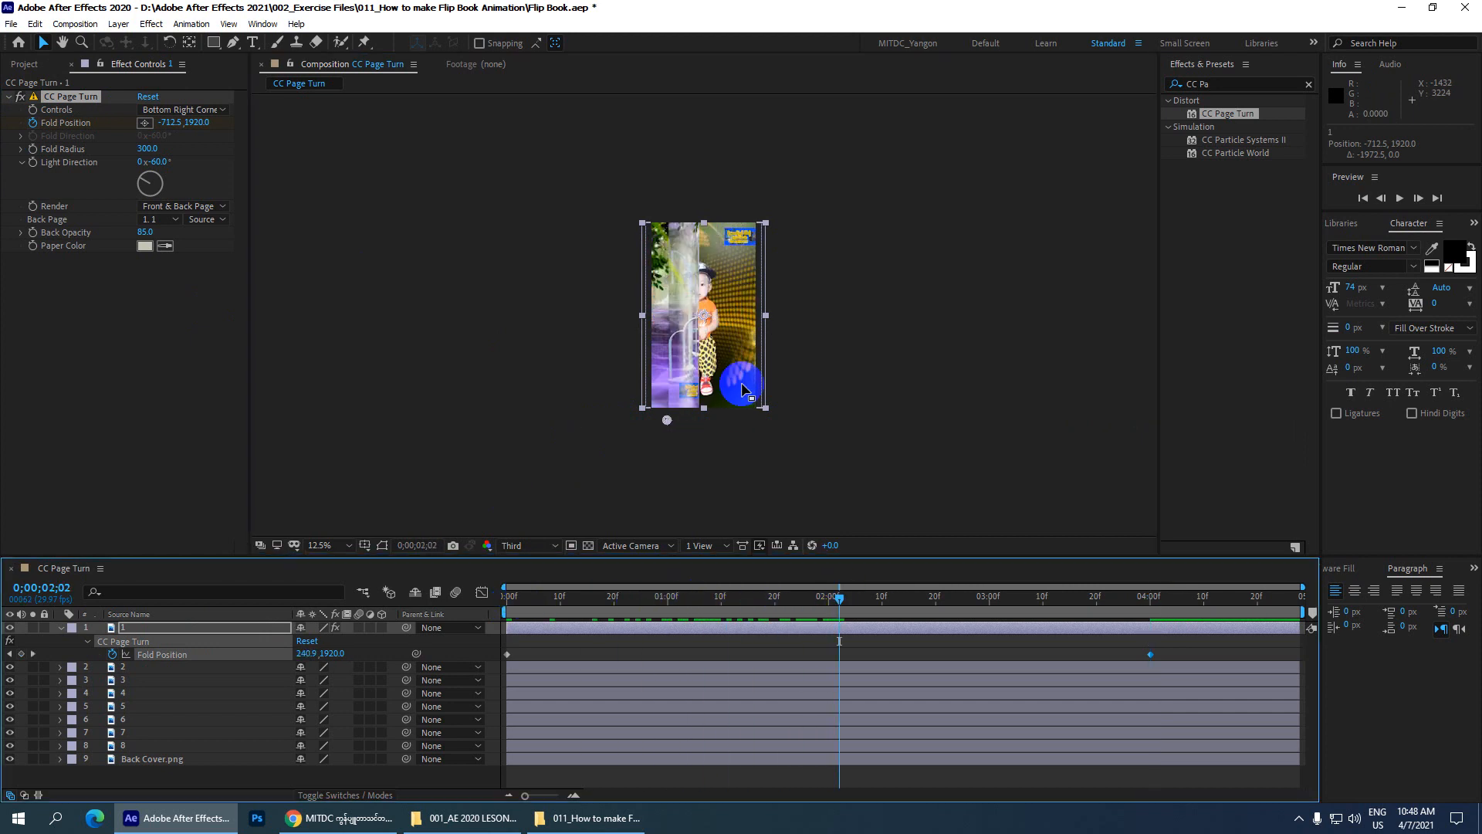
pyautogui.click(142, 231)
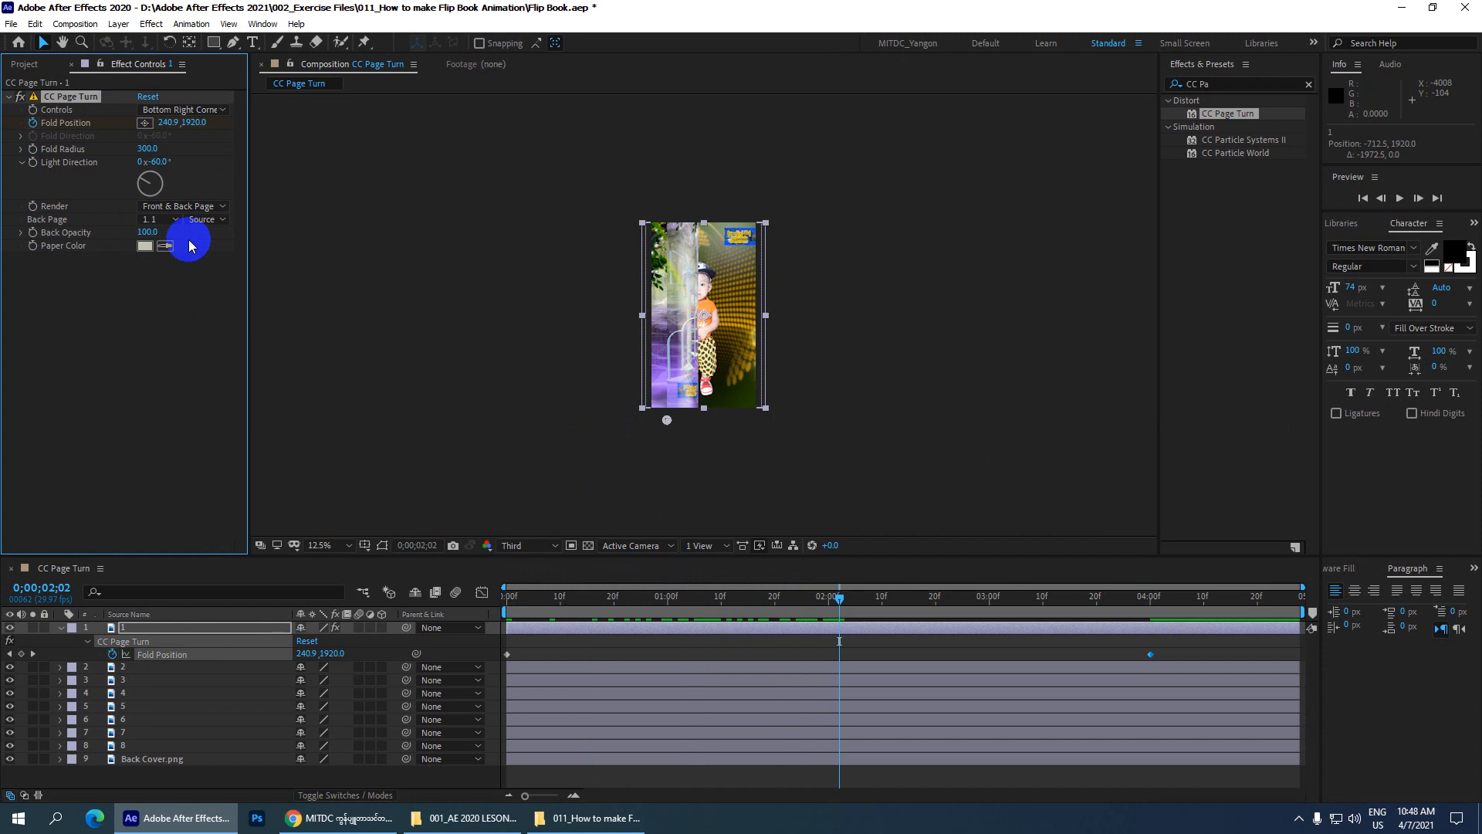
pyautogui.scroll(4, 771, 355)
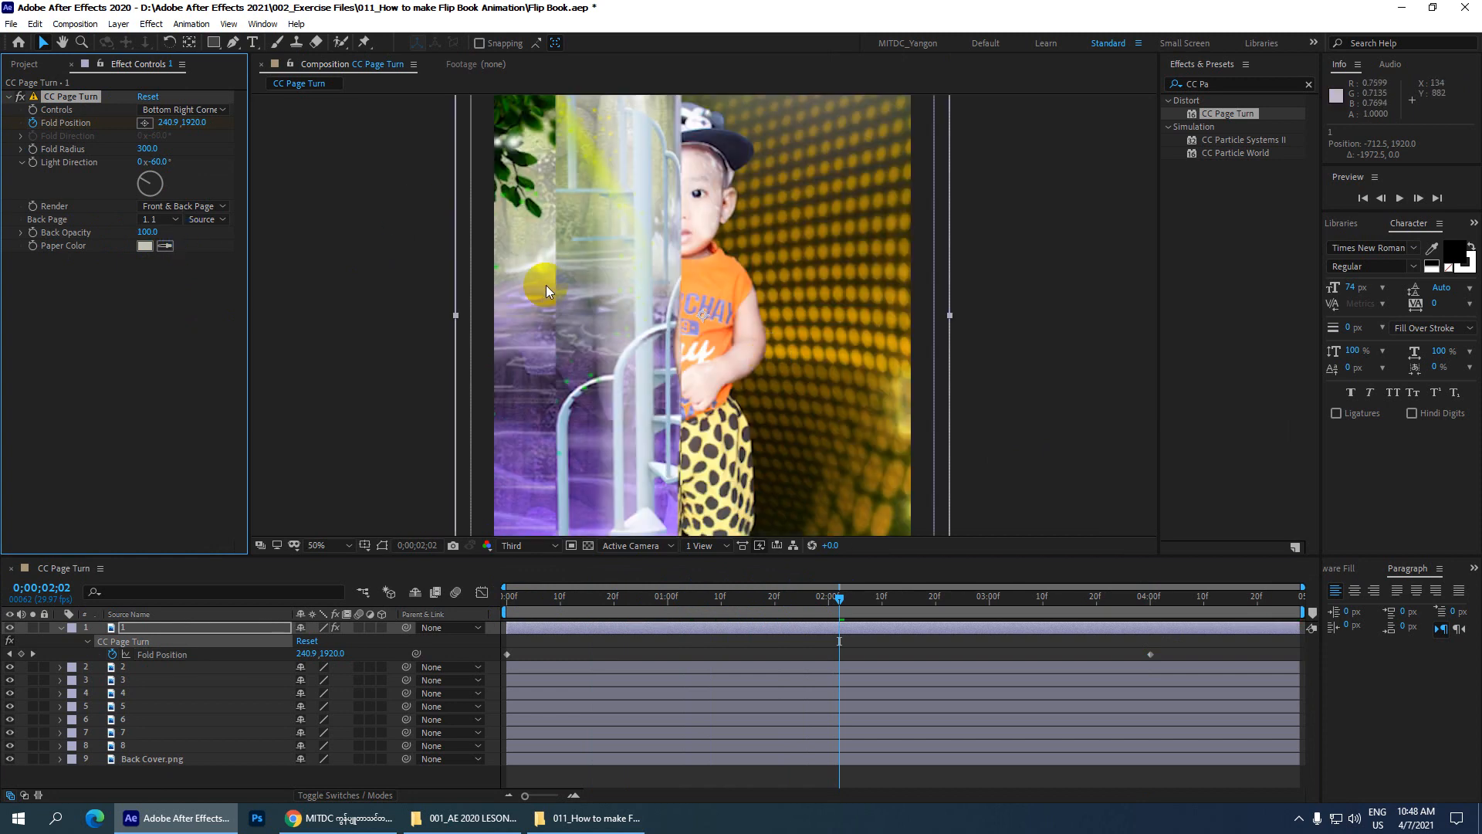
pyautogui.click(173, 220)
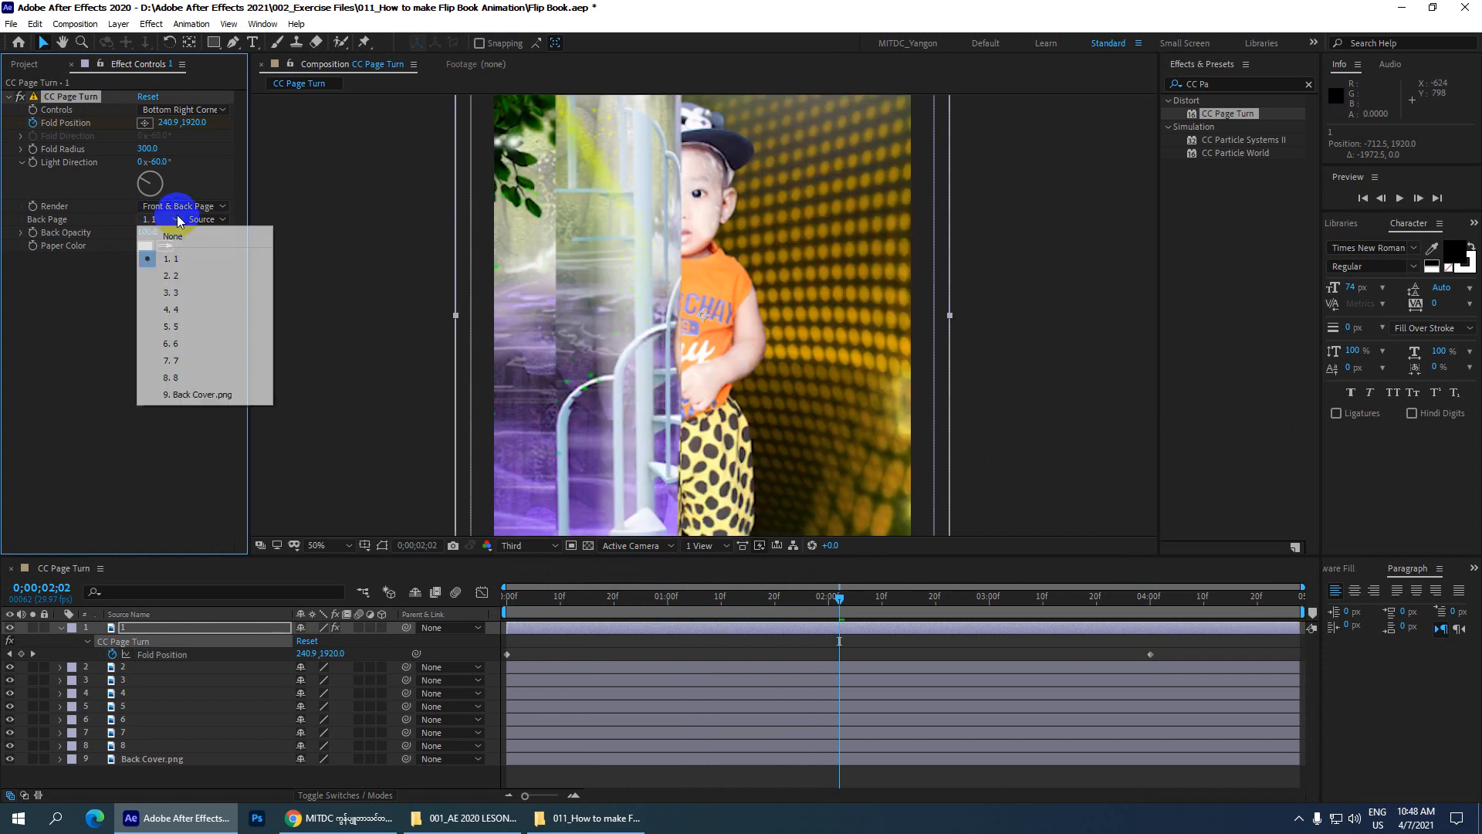
pyautogui.click(175, 236)
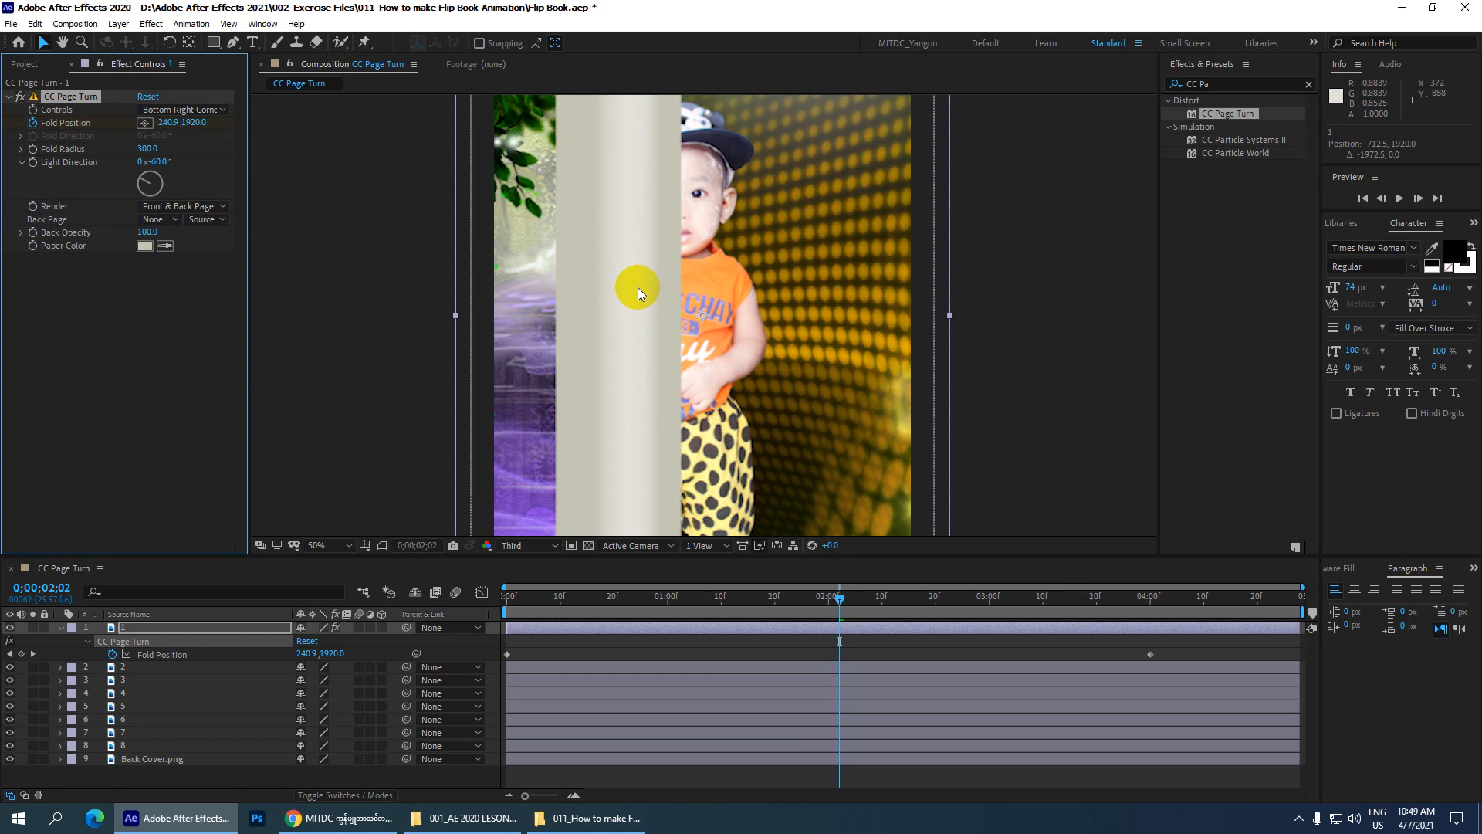
pyautogui.hotkey('ctrl', 's')
pyautogui.scroll(-2, 628, 296)
pyautogui.scroll(2, 627, 296)
pyautogui.scroll(-1, 627, 325)
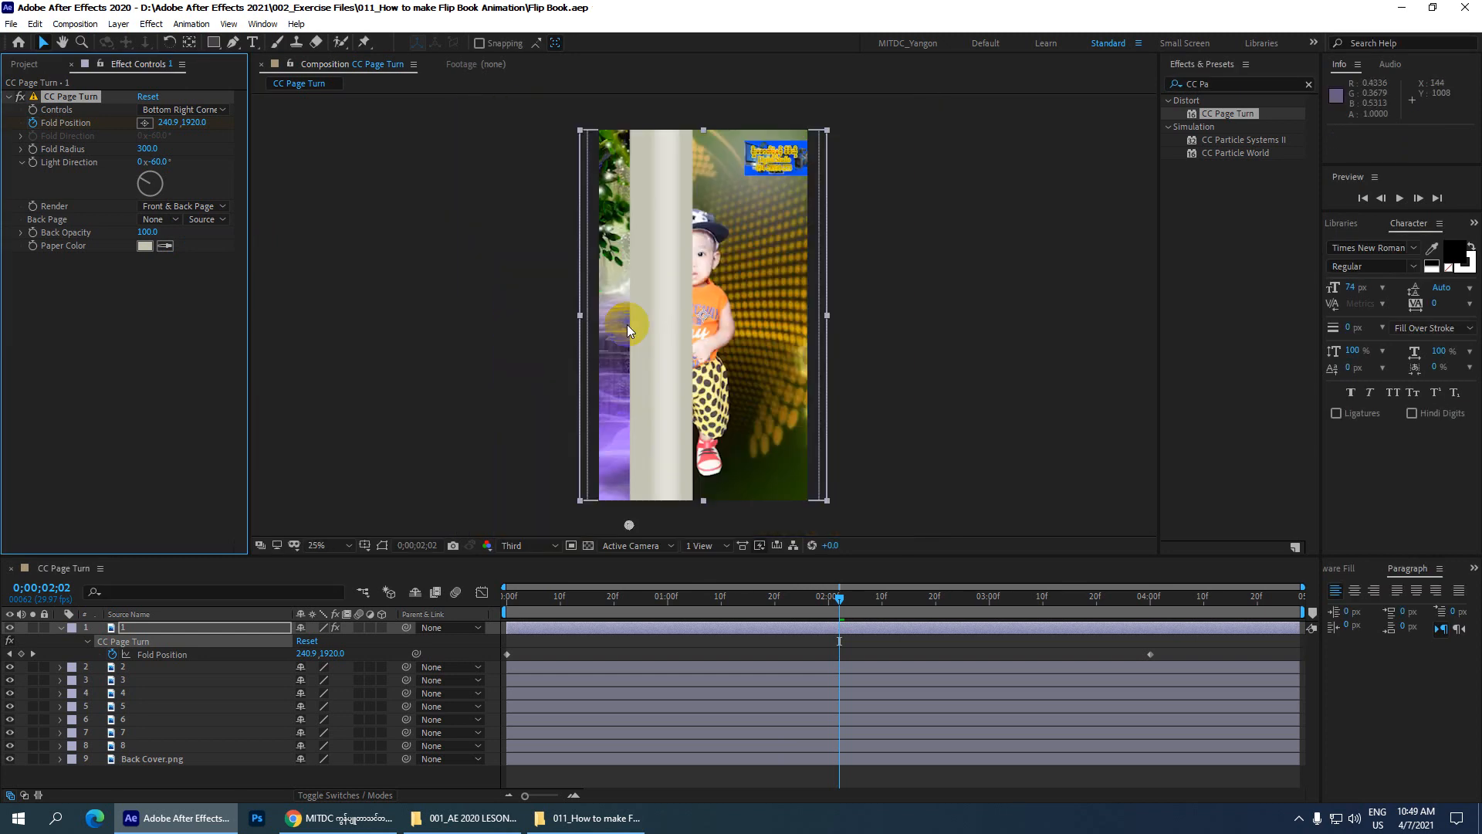
# - At the first frame, copy layer 1's CC Page Turn effect, paste it onto layers 2 to 8, and save the project
pyautogui.click(829, 587)
pyautogui.moveTo(839, 601); pyautogui.dragTo(1253, 743)
pyautogui.press('Home')
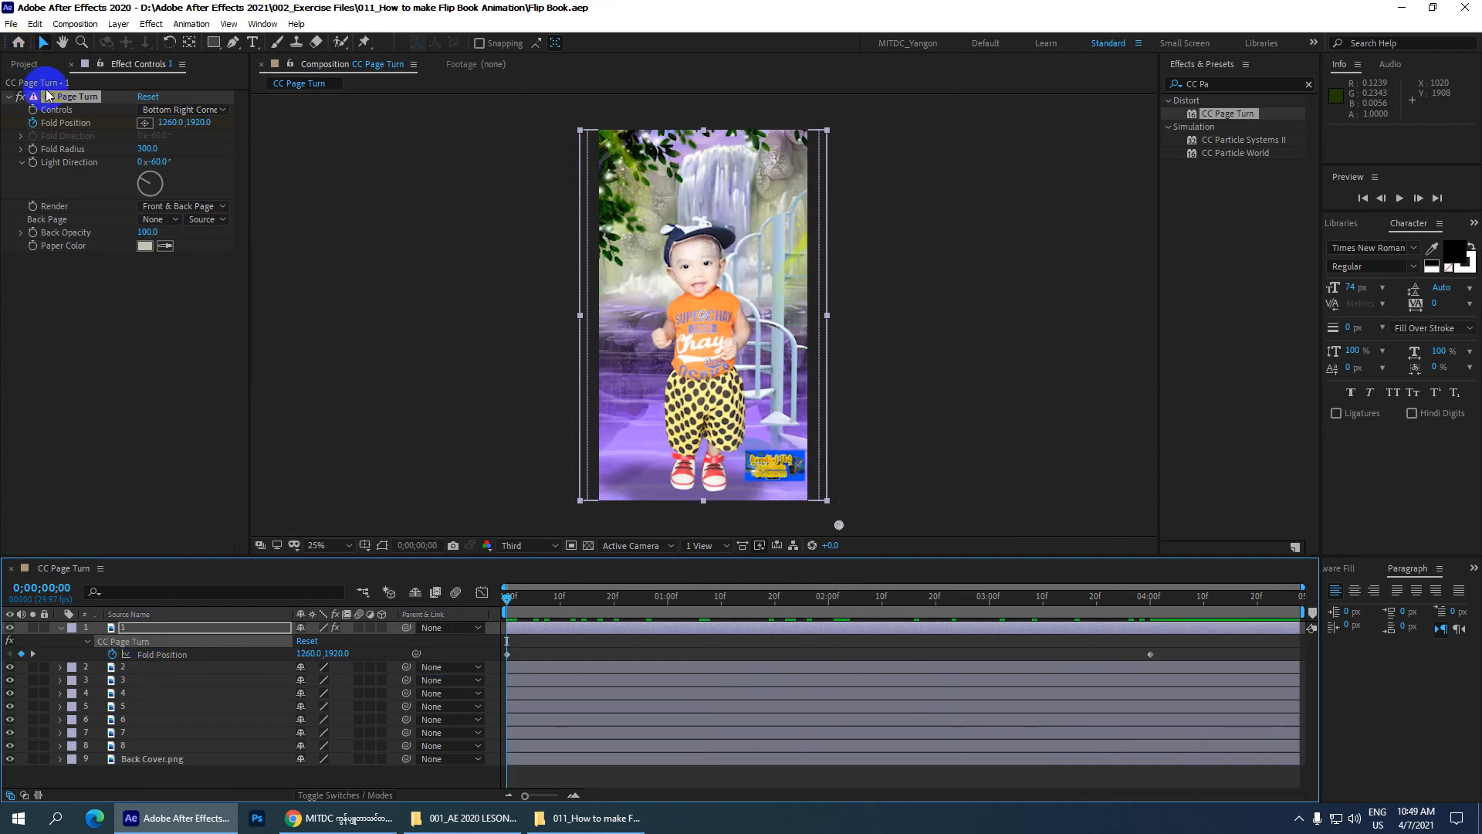
pyautogui.click(34, 23)
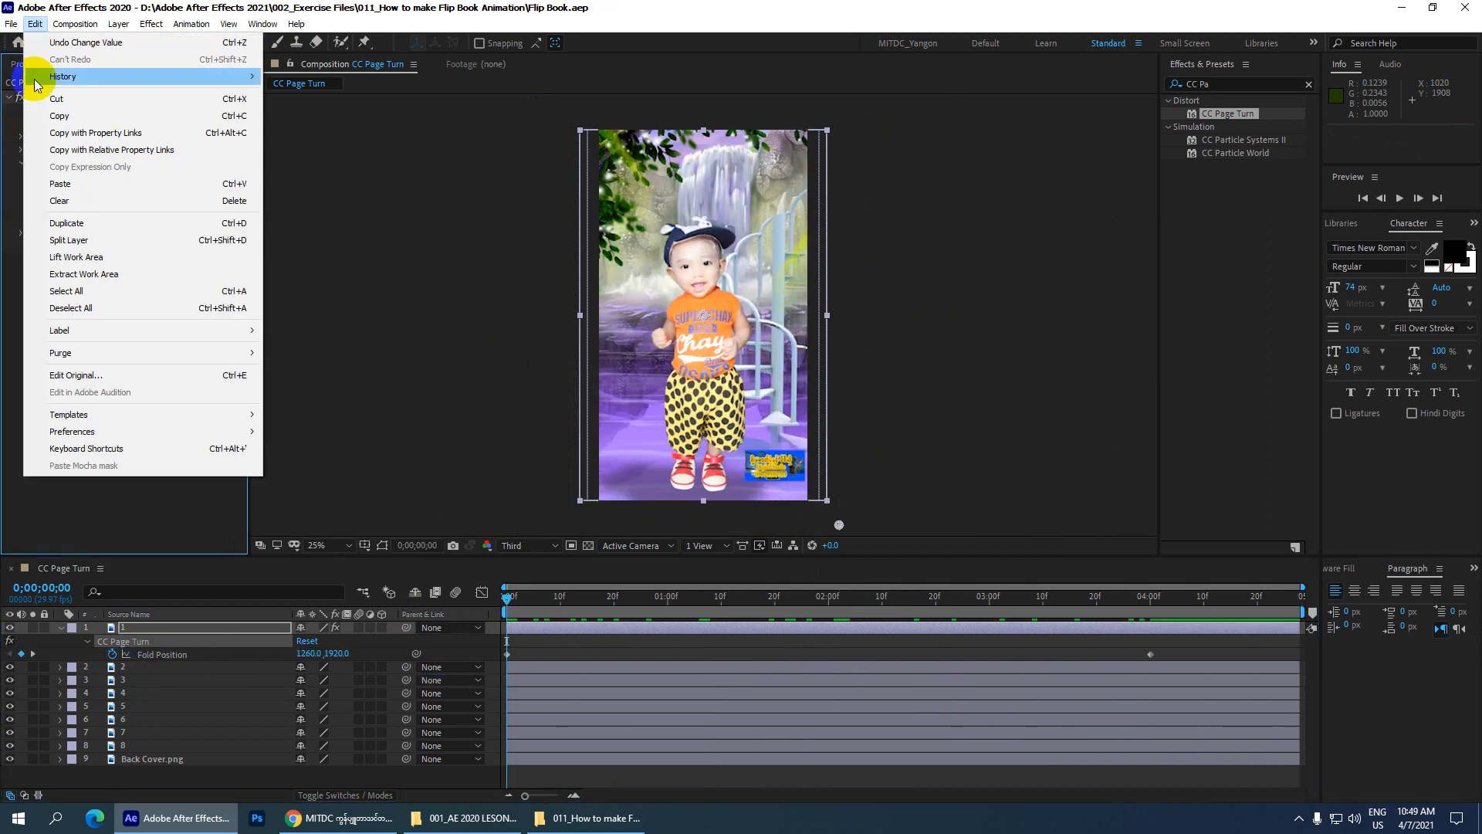
pyautogui.click(148, 502)
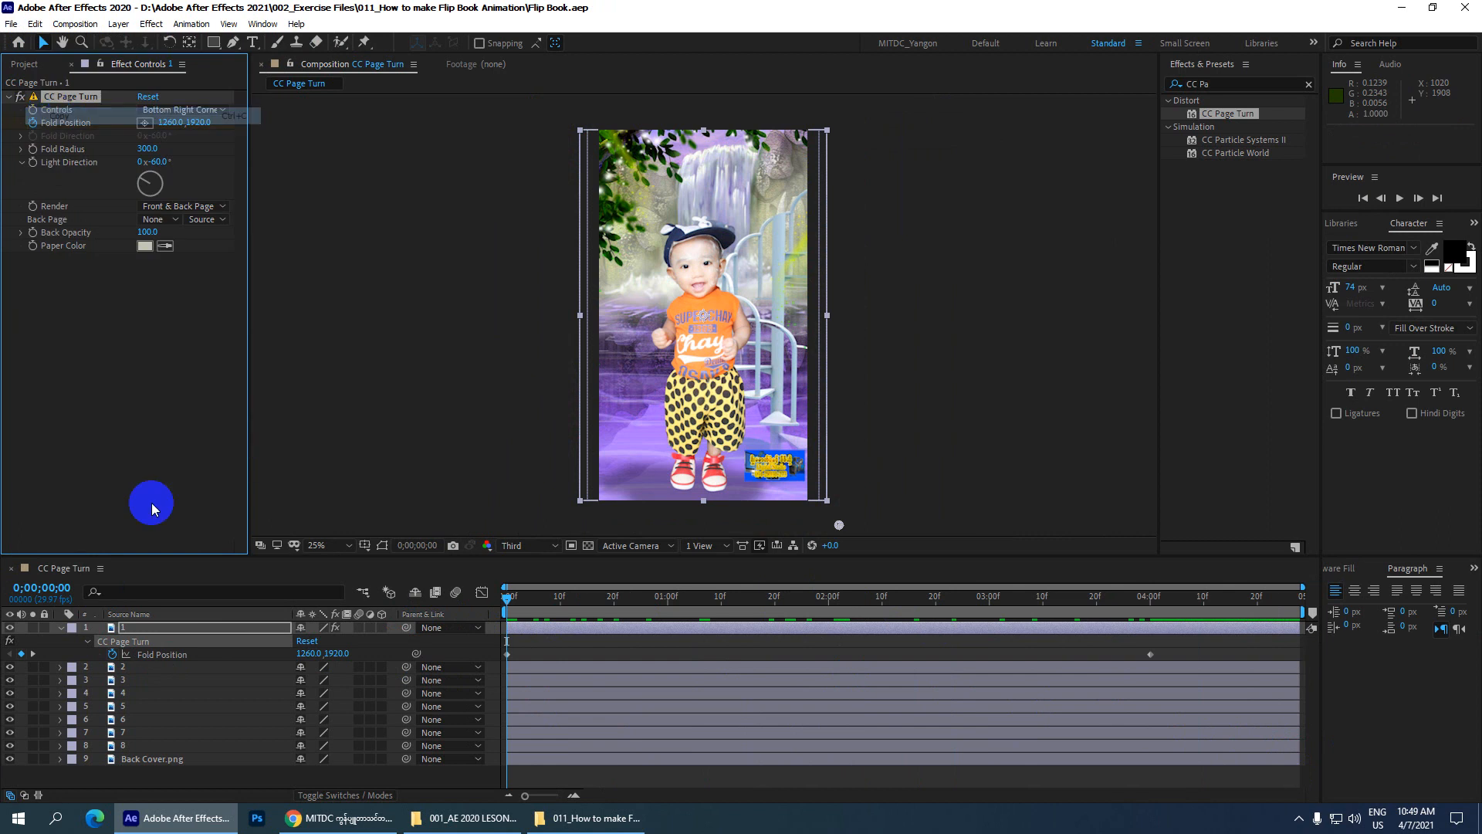
pyautogui.click(125, 668)
pyautogui.keyDown('shift'); pyautogui.click(128, 745); pyautogui.keyUp('shift')
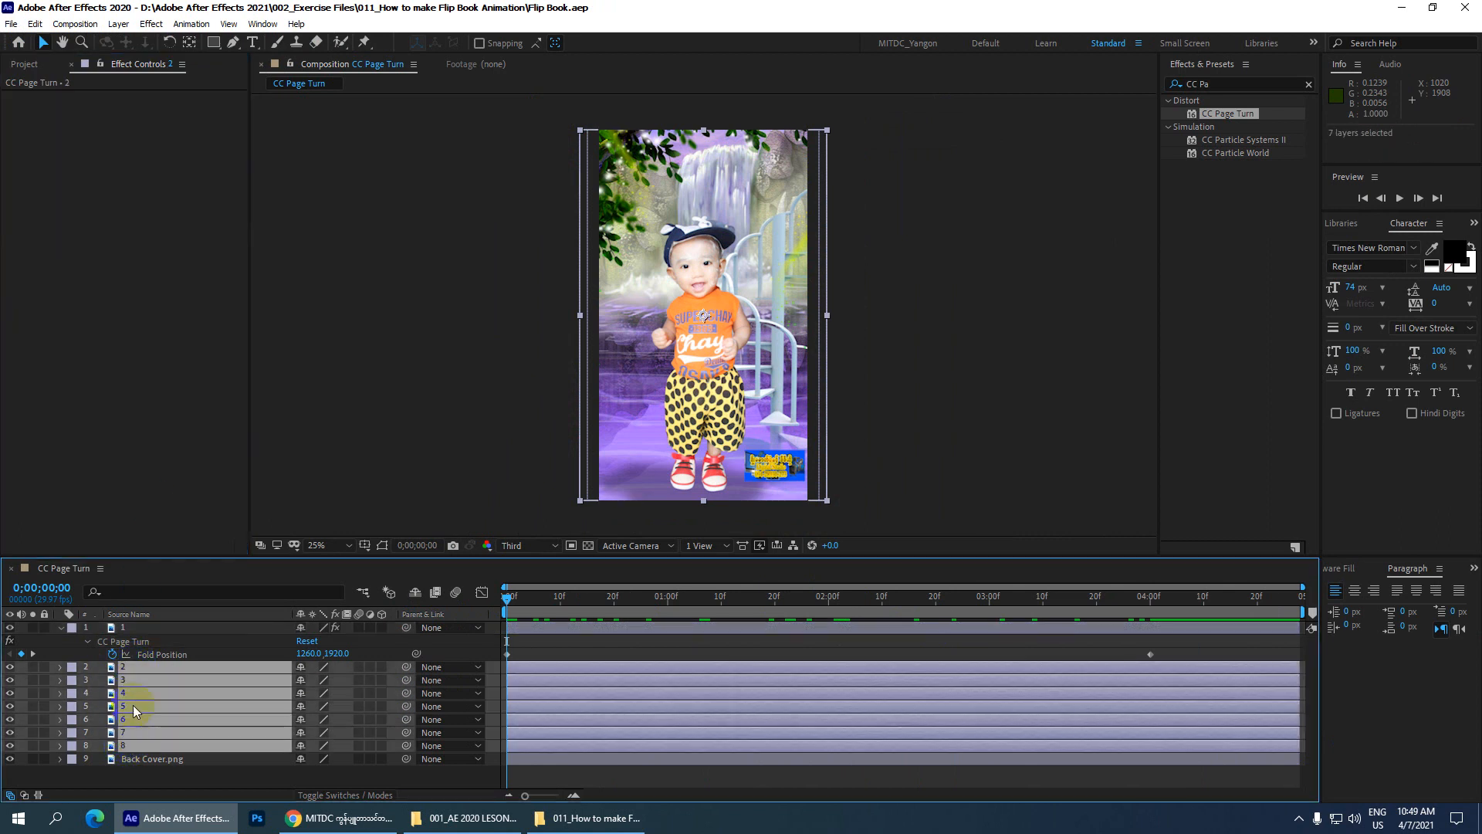
pyautogui.click(35, 24)
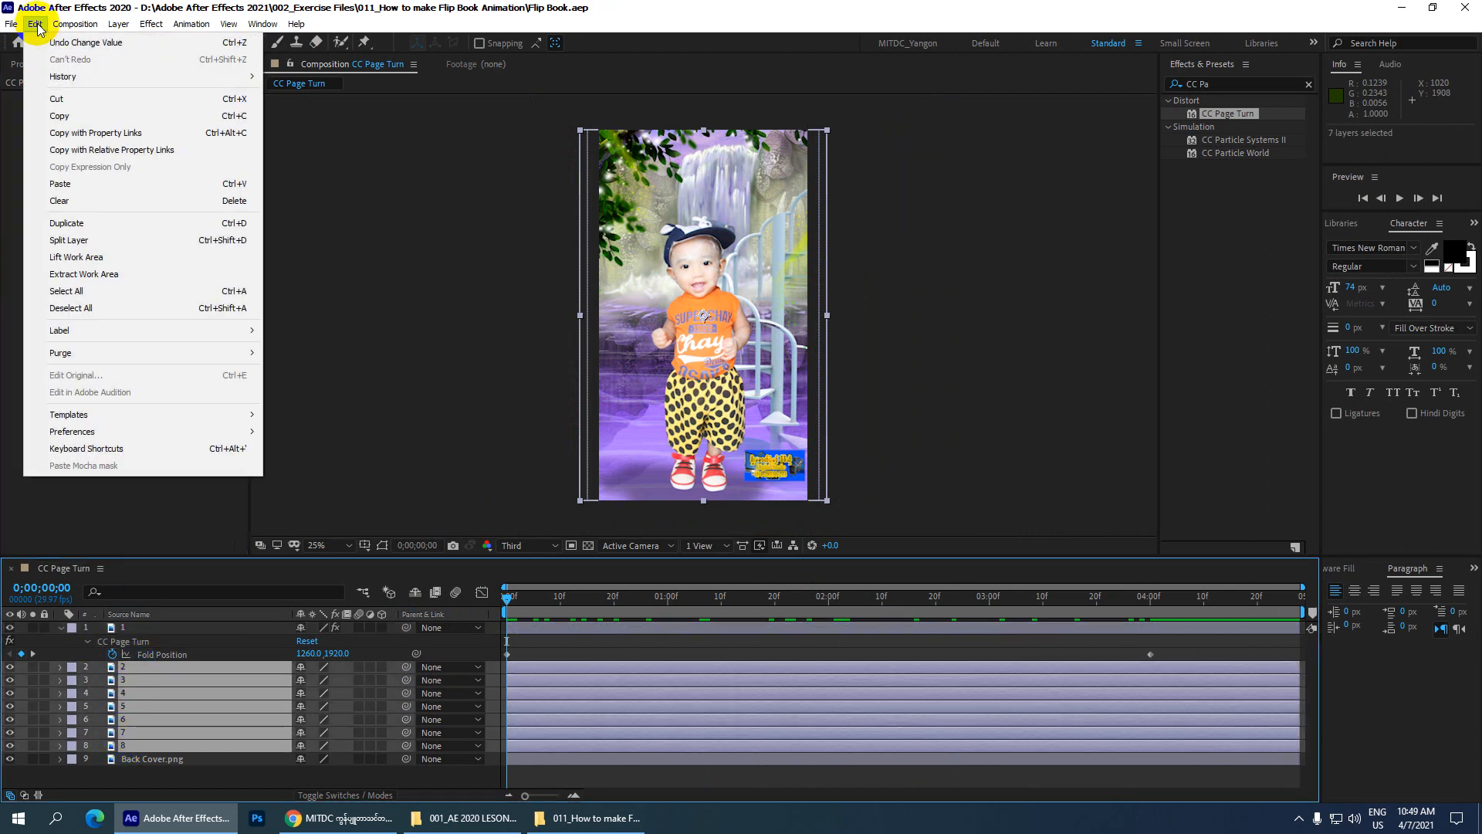
pyautogui.click(58, 186)
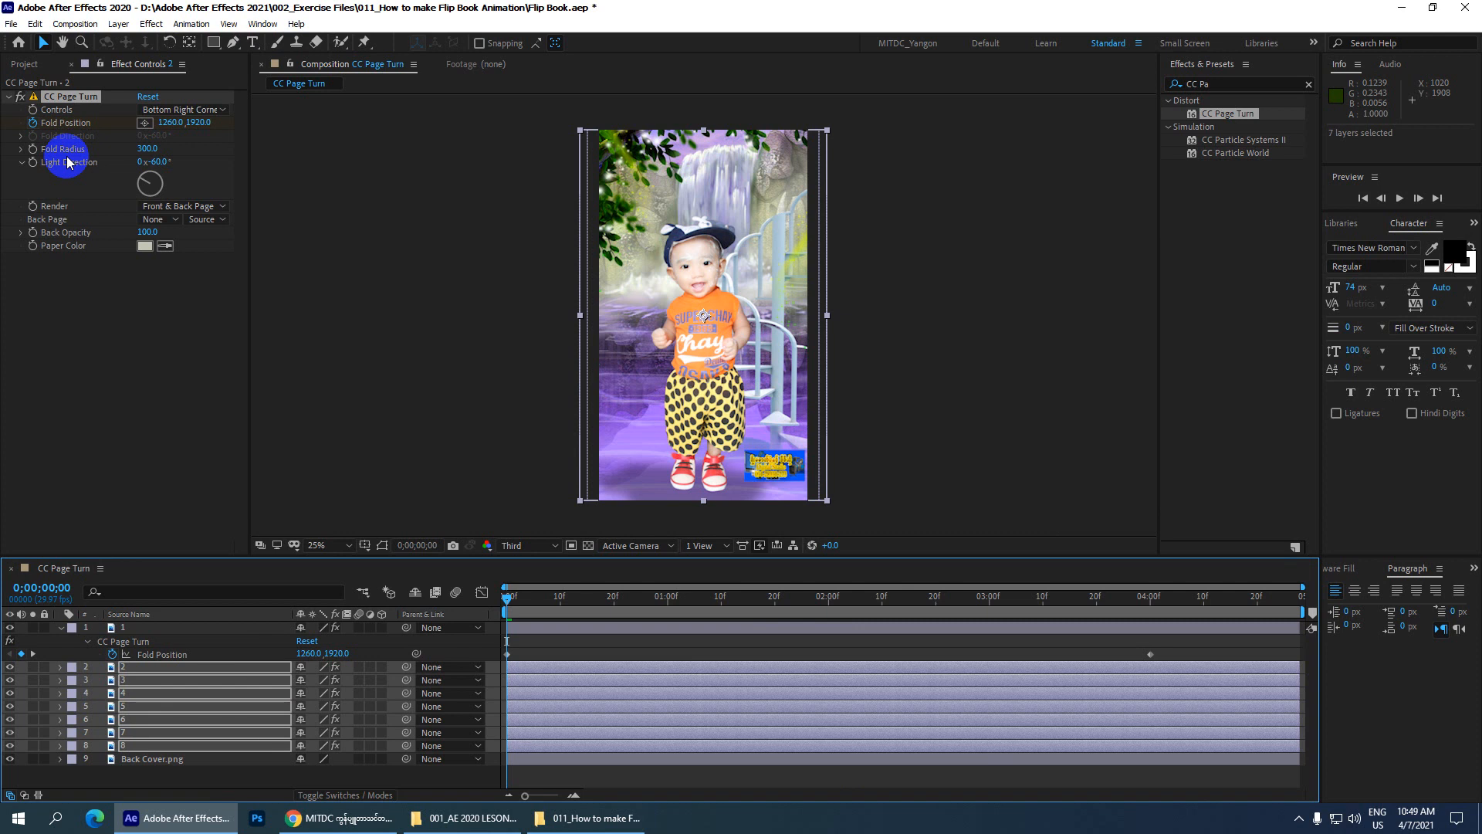
pyautogui.hotkey('ctrl', 's')
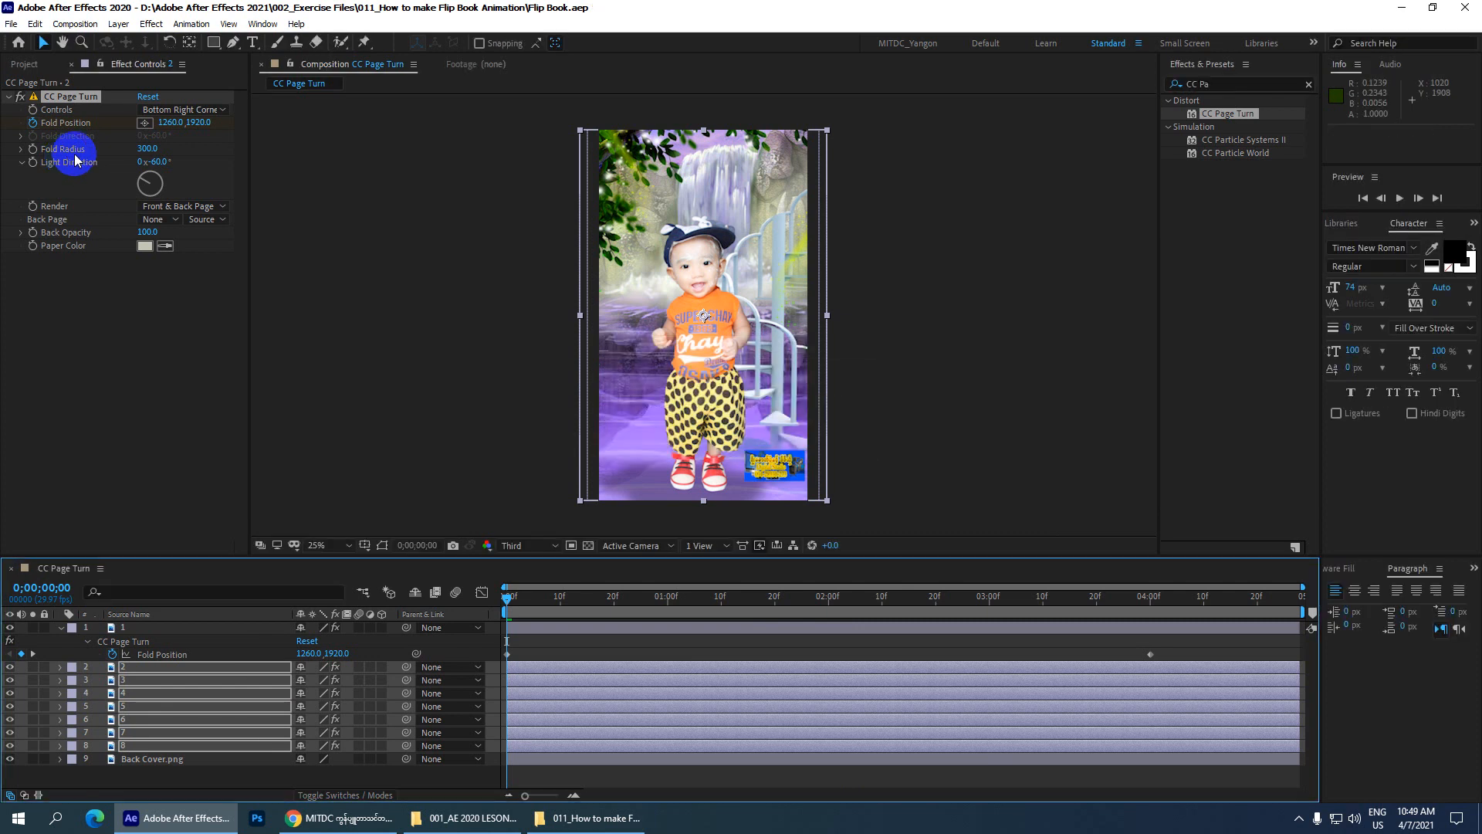
# - Collapse layer 1 and temporarily hide it to check the page turn on layer 2 across the timeline
pyautogui.click(60, 627)
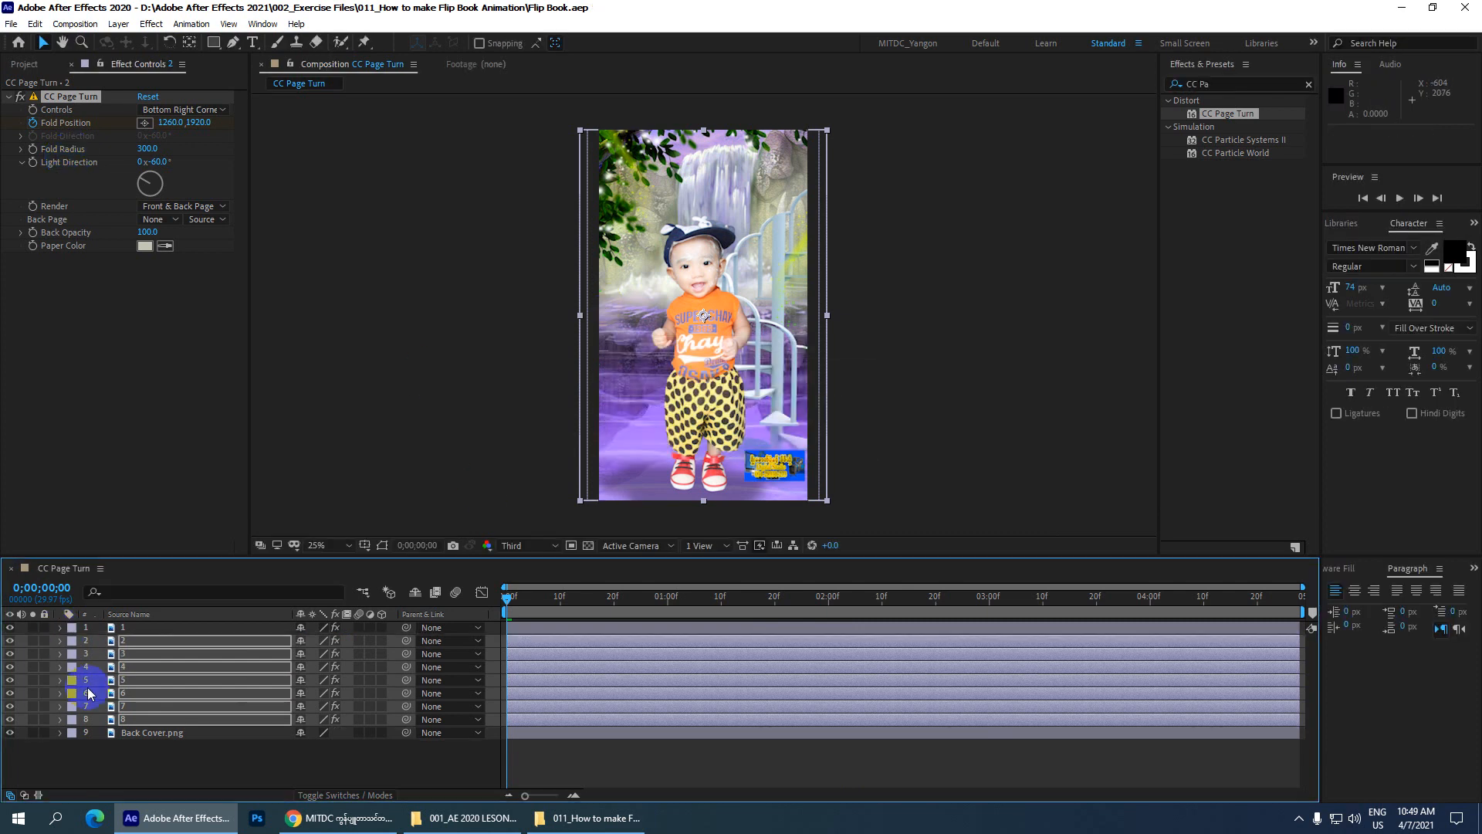
pyautogui.click(122, 767)
pyautogui.click(10, 626)
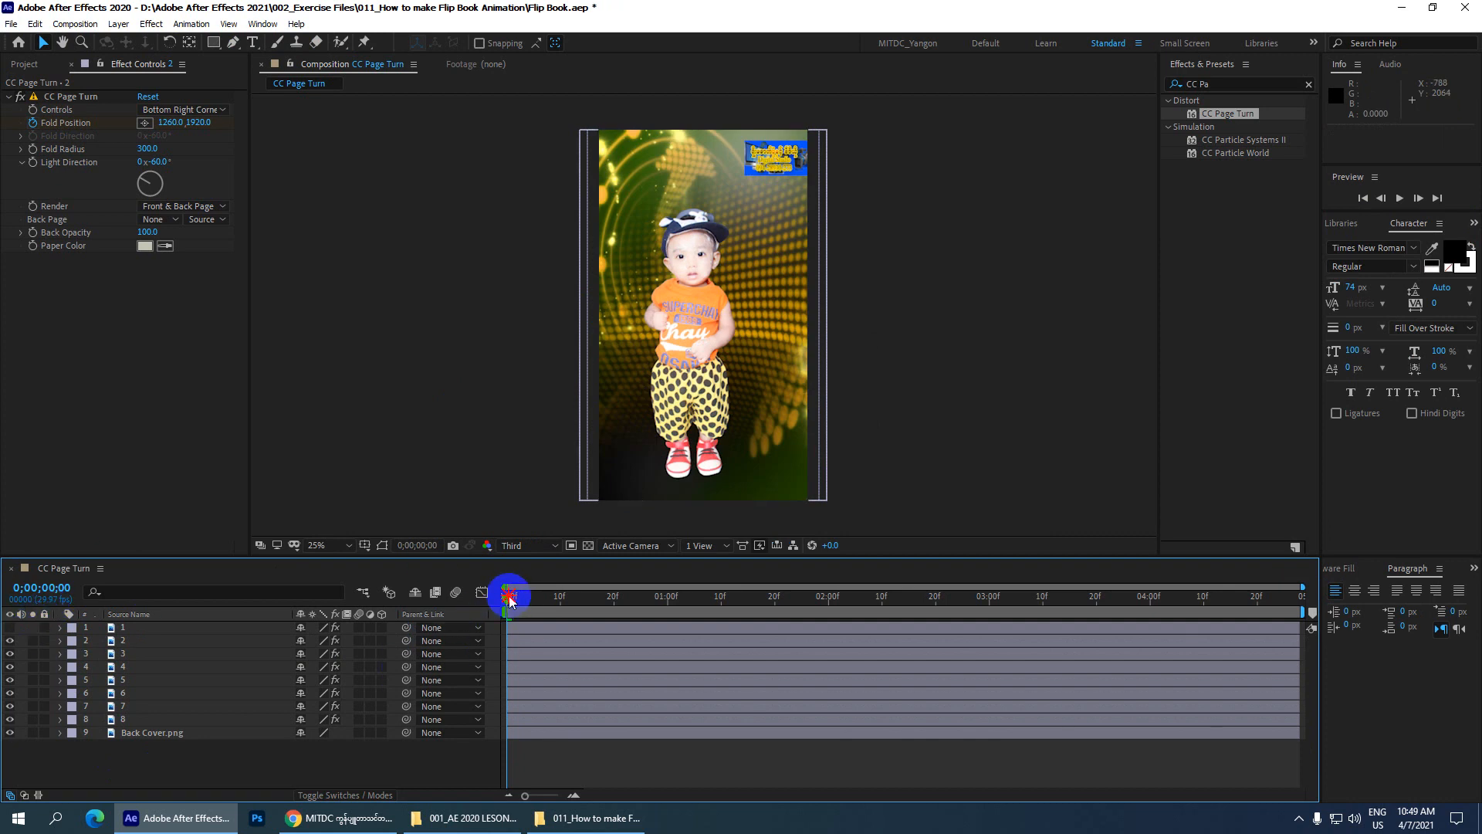
pyautogui.moveTo(506, 596); pyautogui.dragTo(1144, 575)
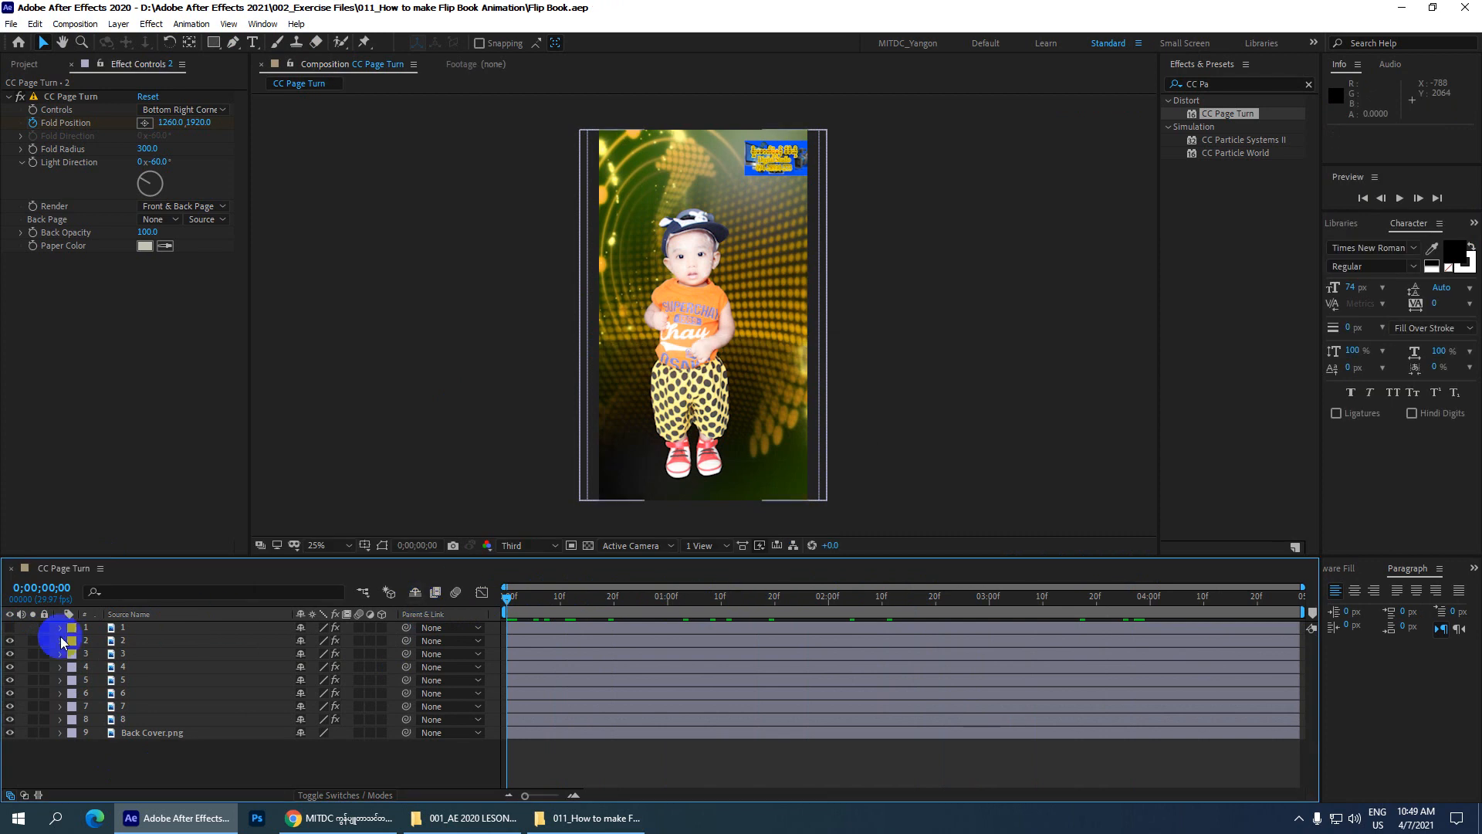
pyautogui.click(9, 628)
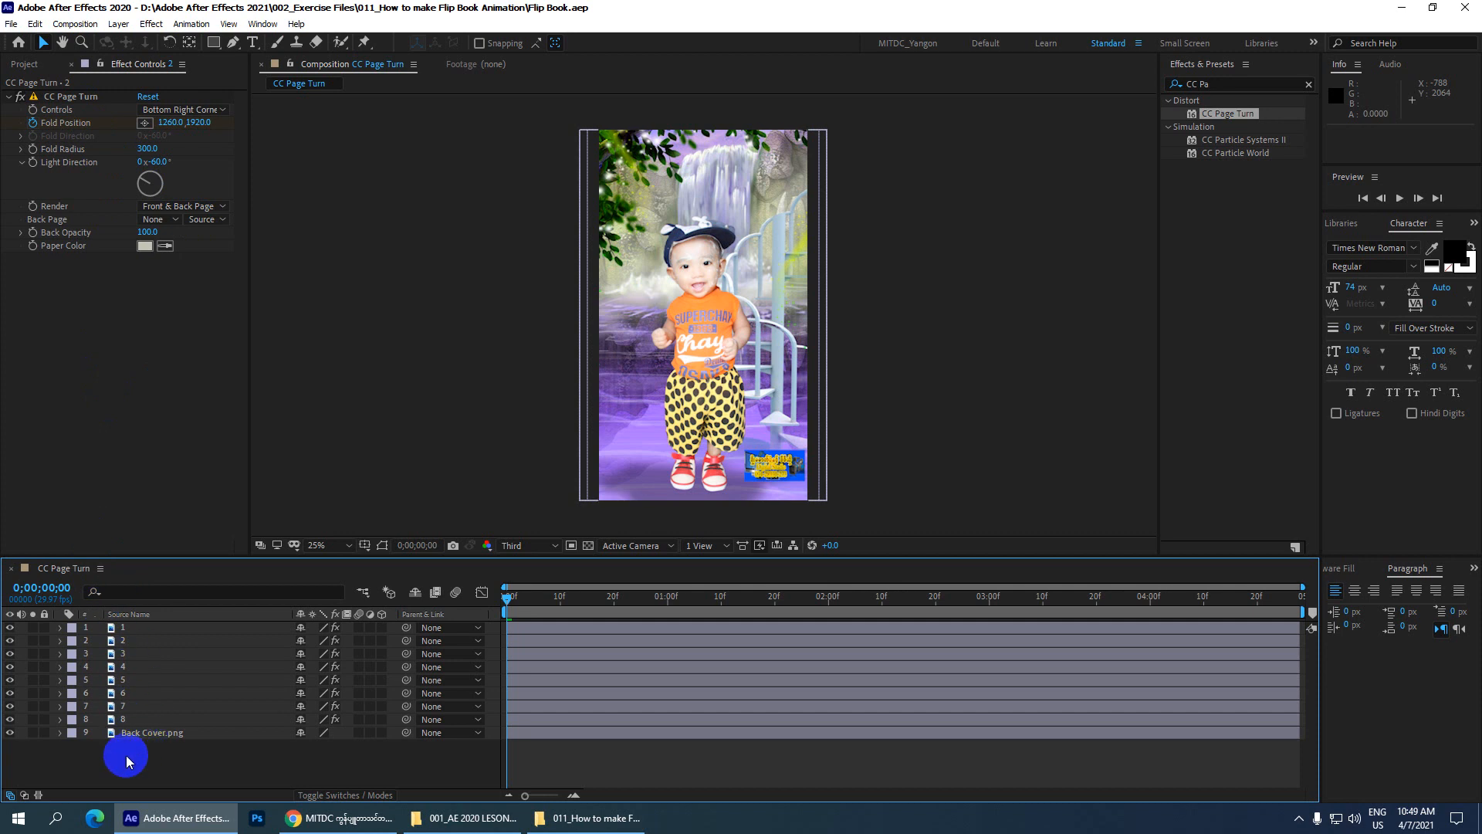
# - Select layers 8 up to 1 in that order and sequence them with an overlap duration of 0;00;04;15 and no transition
pyautogui.click(128, 717)
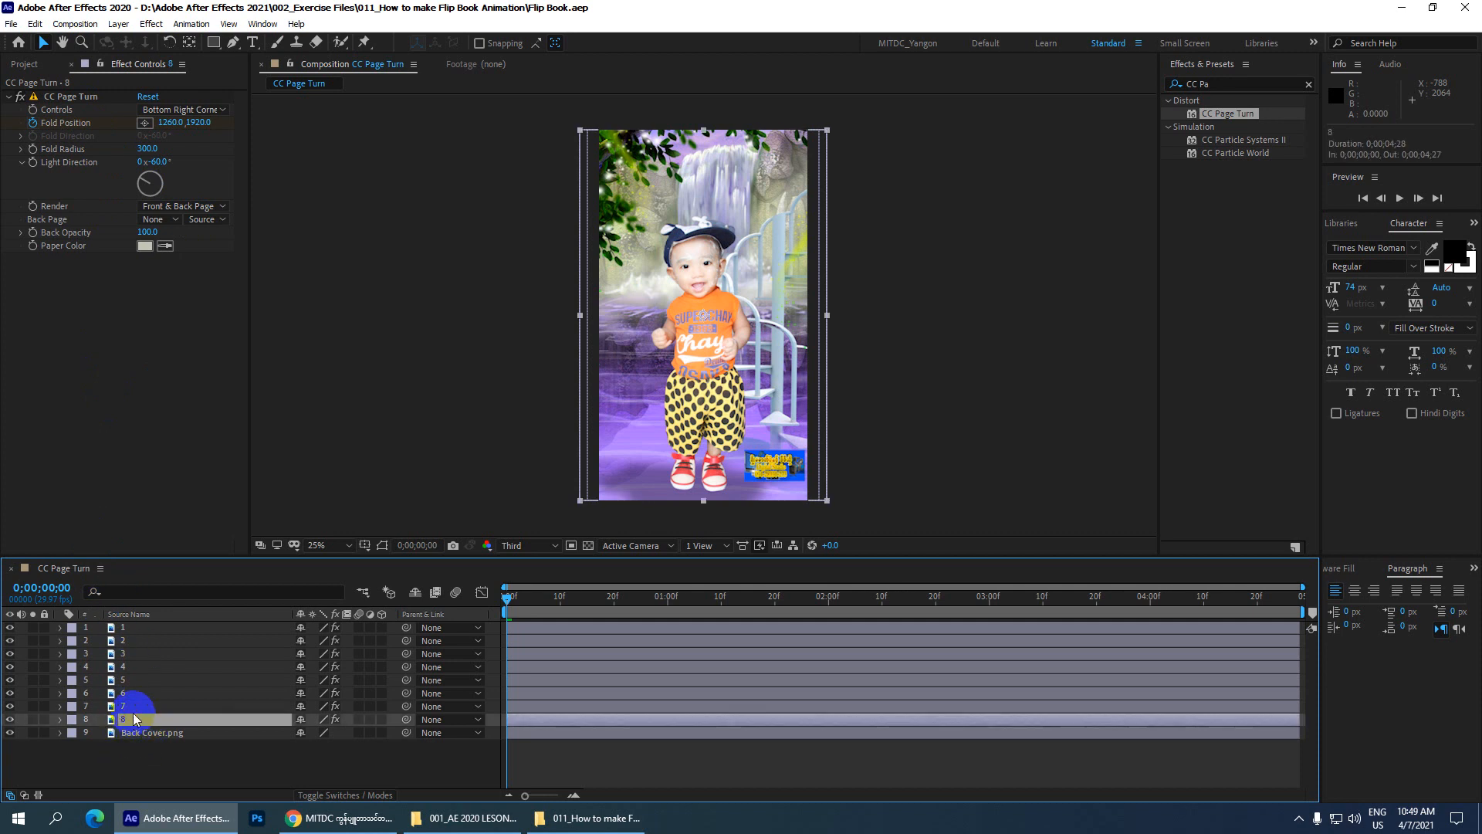
pyautogui.keyDown('shift'); pyautogui.click(131, 629); pyautogui.keyUp('shift')
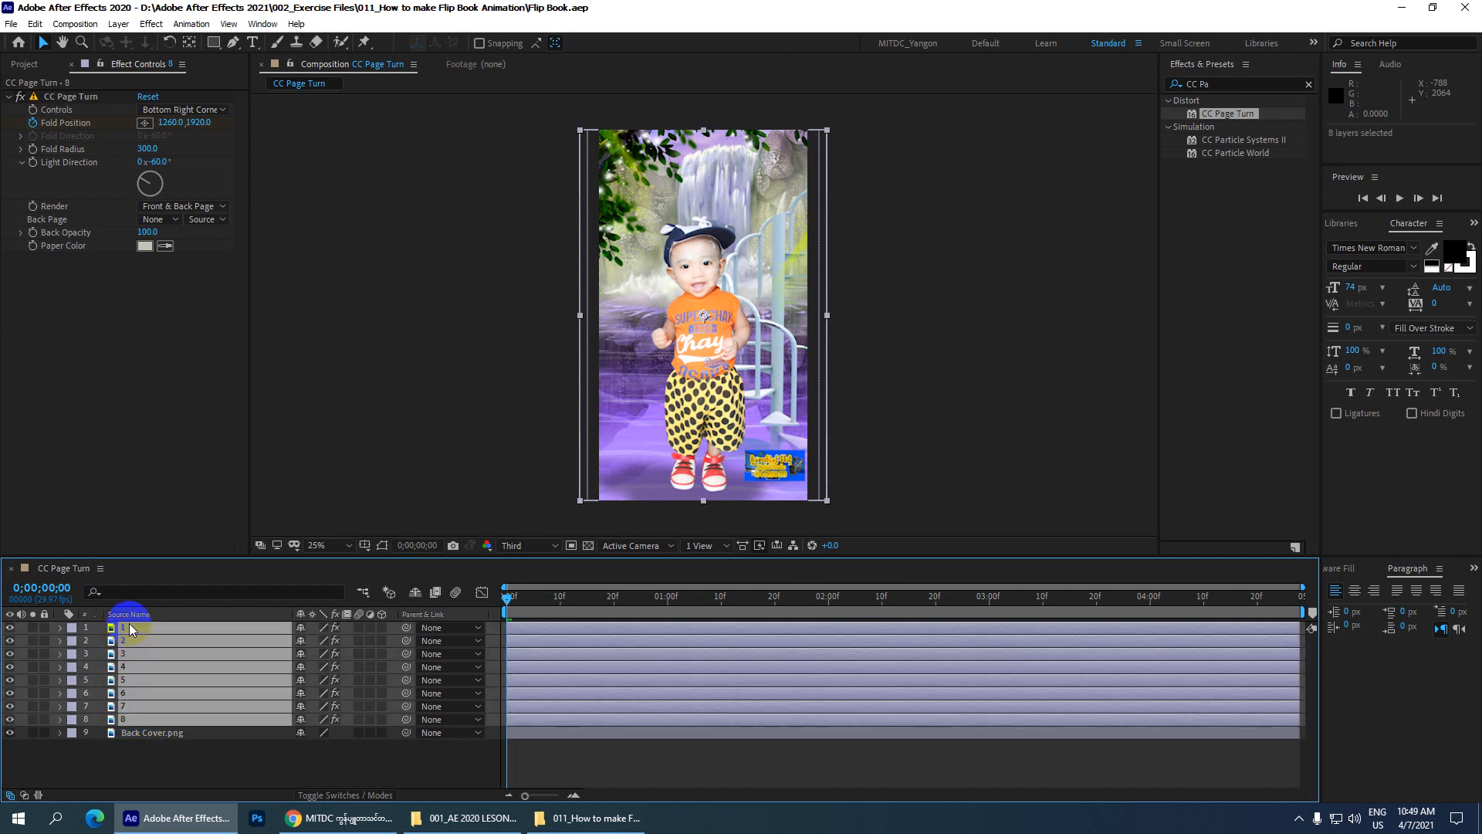
pyautogui.click(192, 25)
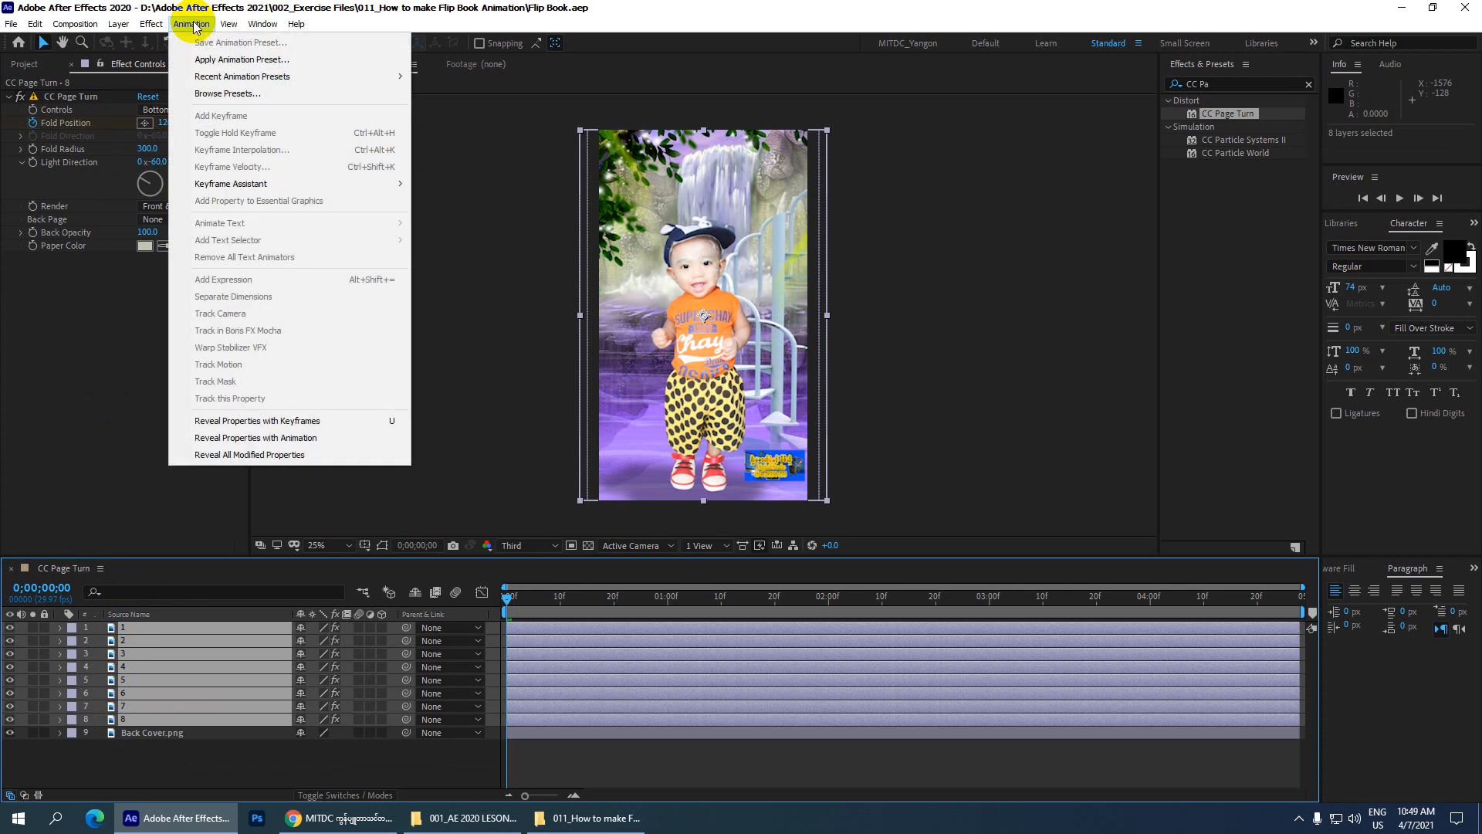
pyautogui.moveTo(297, 184)
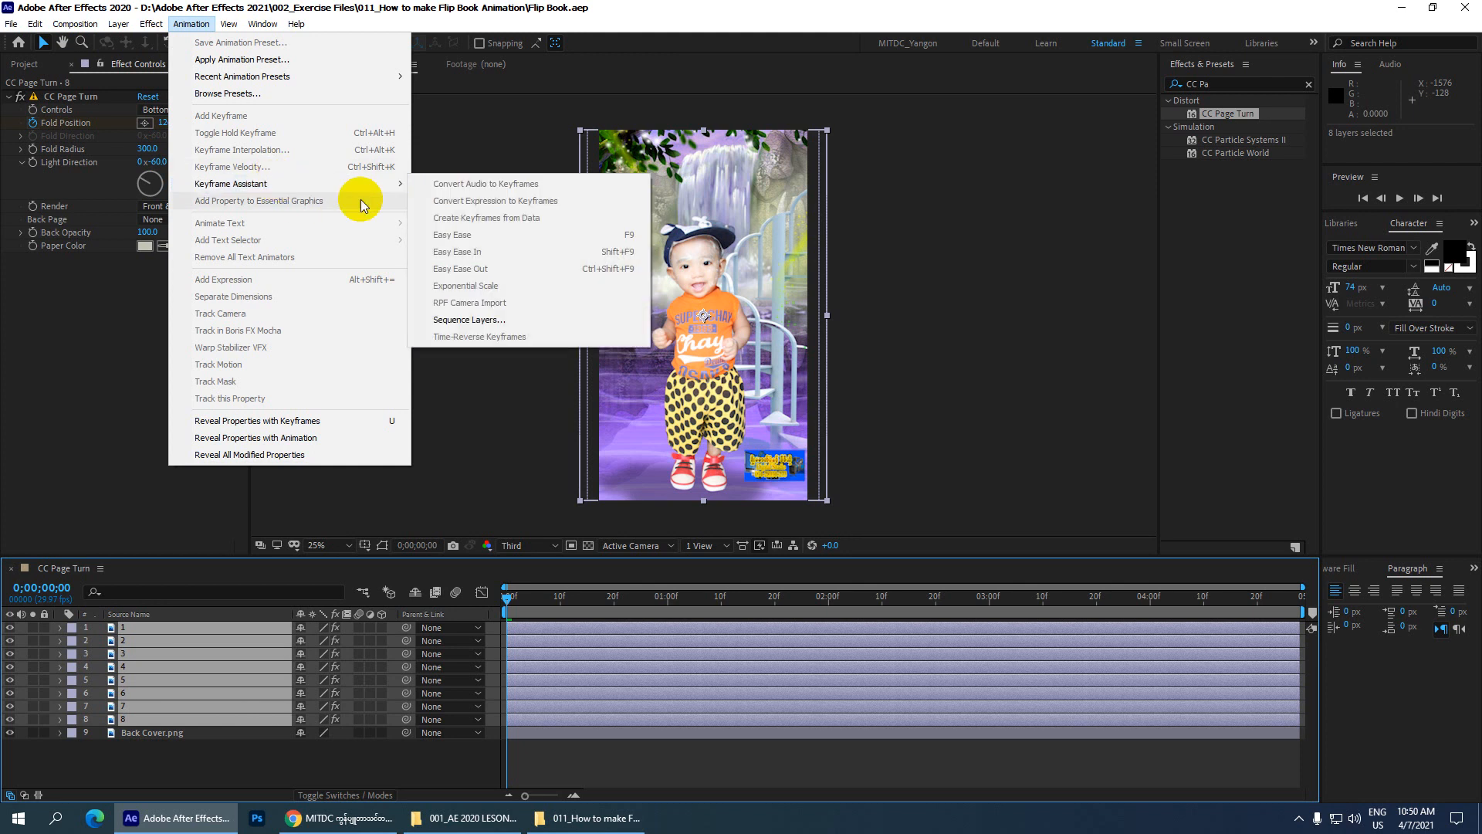
pyautogui.click(500, 320)
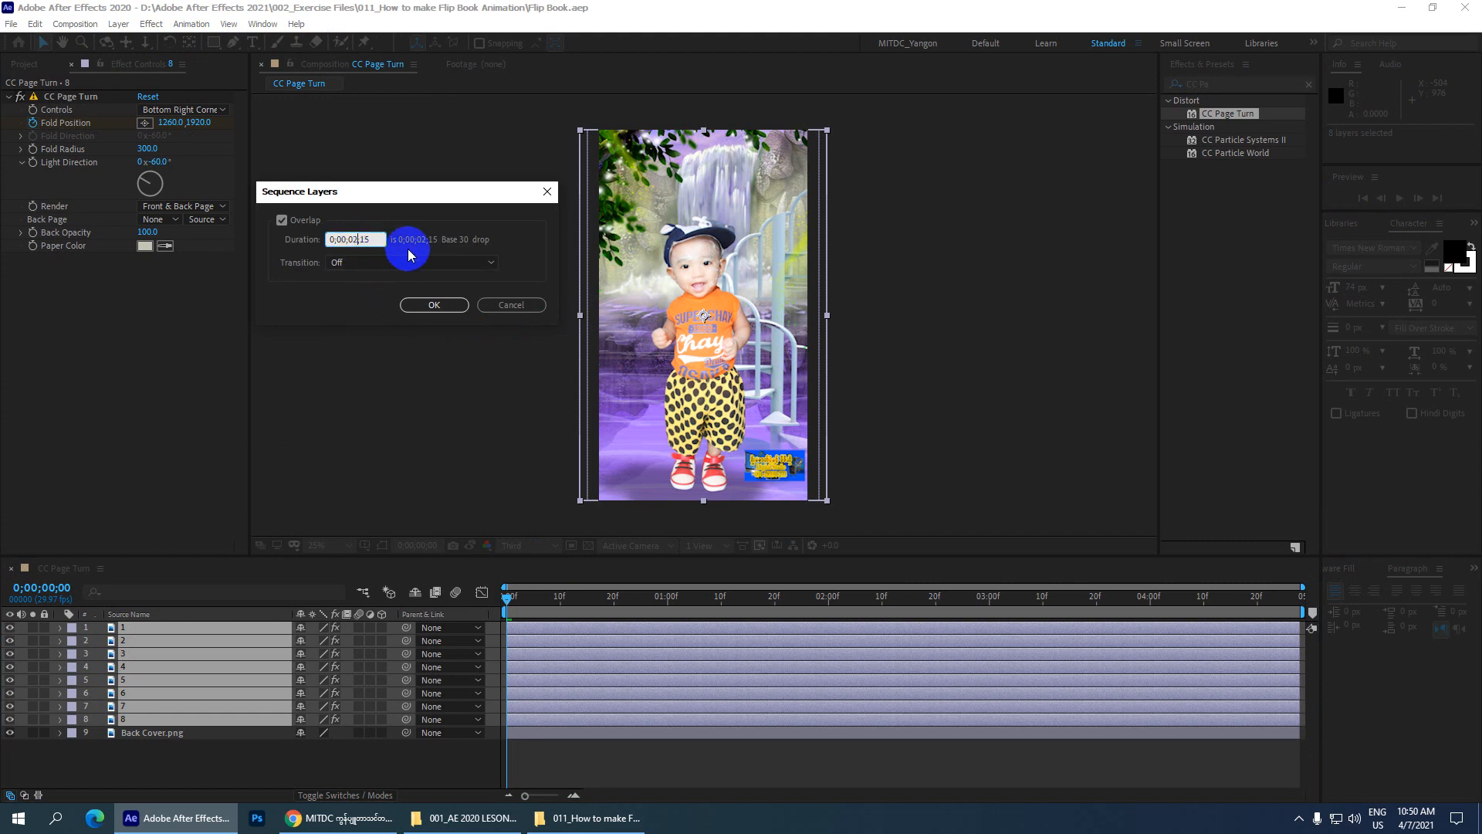
pyautogui.press('BackSpace')
pyautogui.write('4')
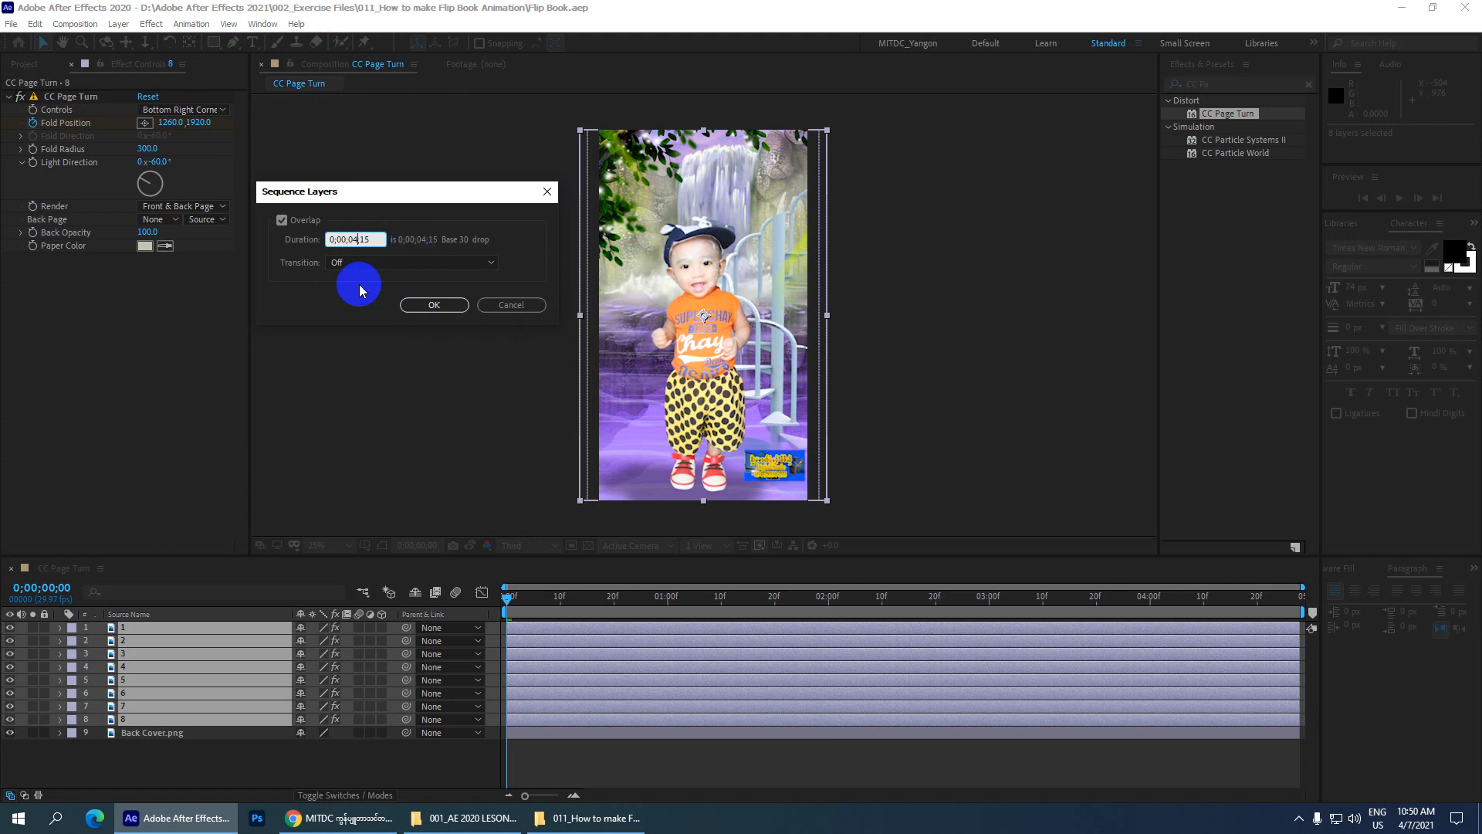
pyautogui.click(405, 303)
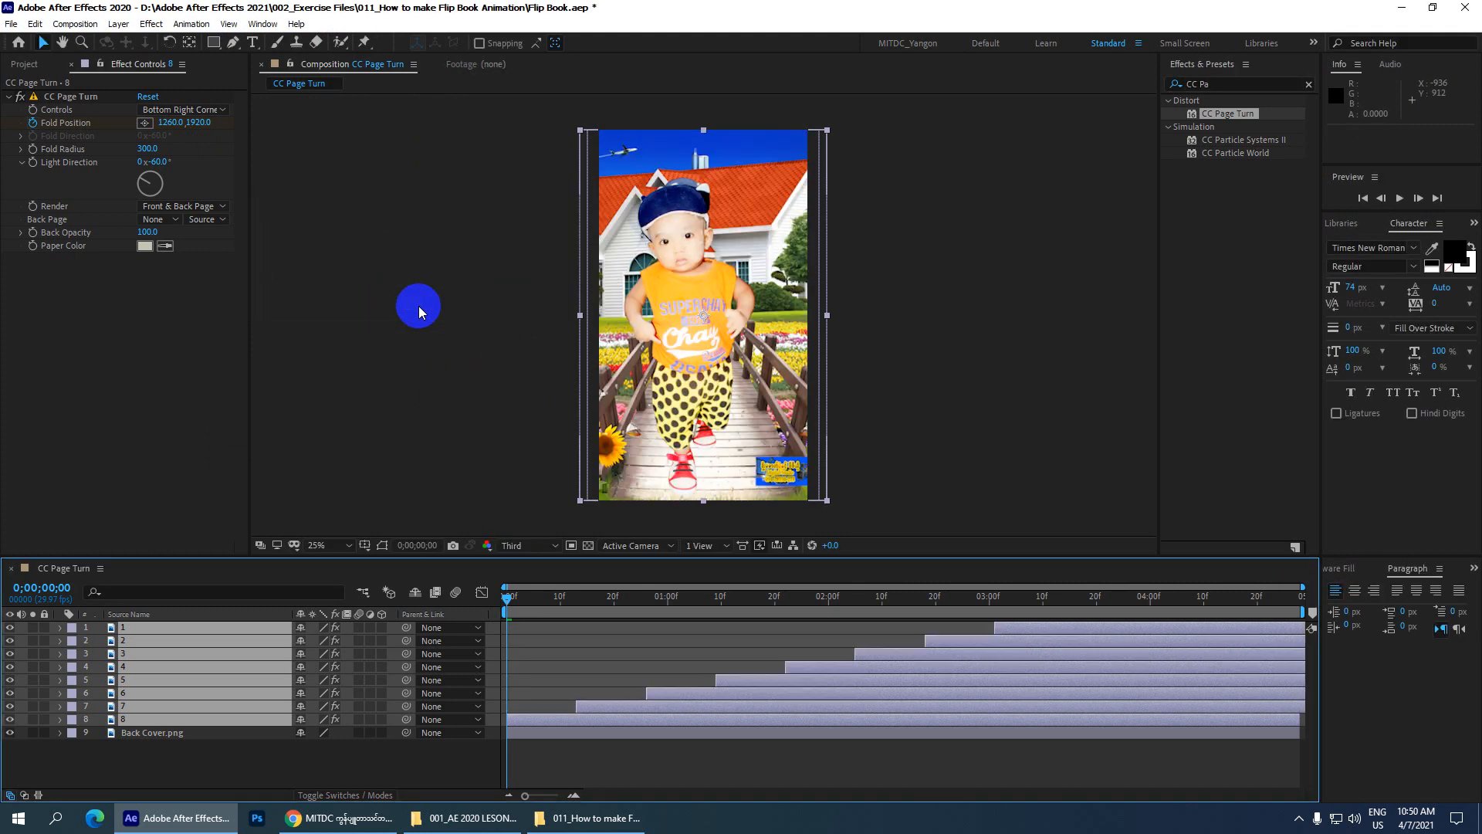
pyautogui.click(85, 24)
pyautogui.click(88, 60)
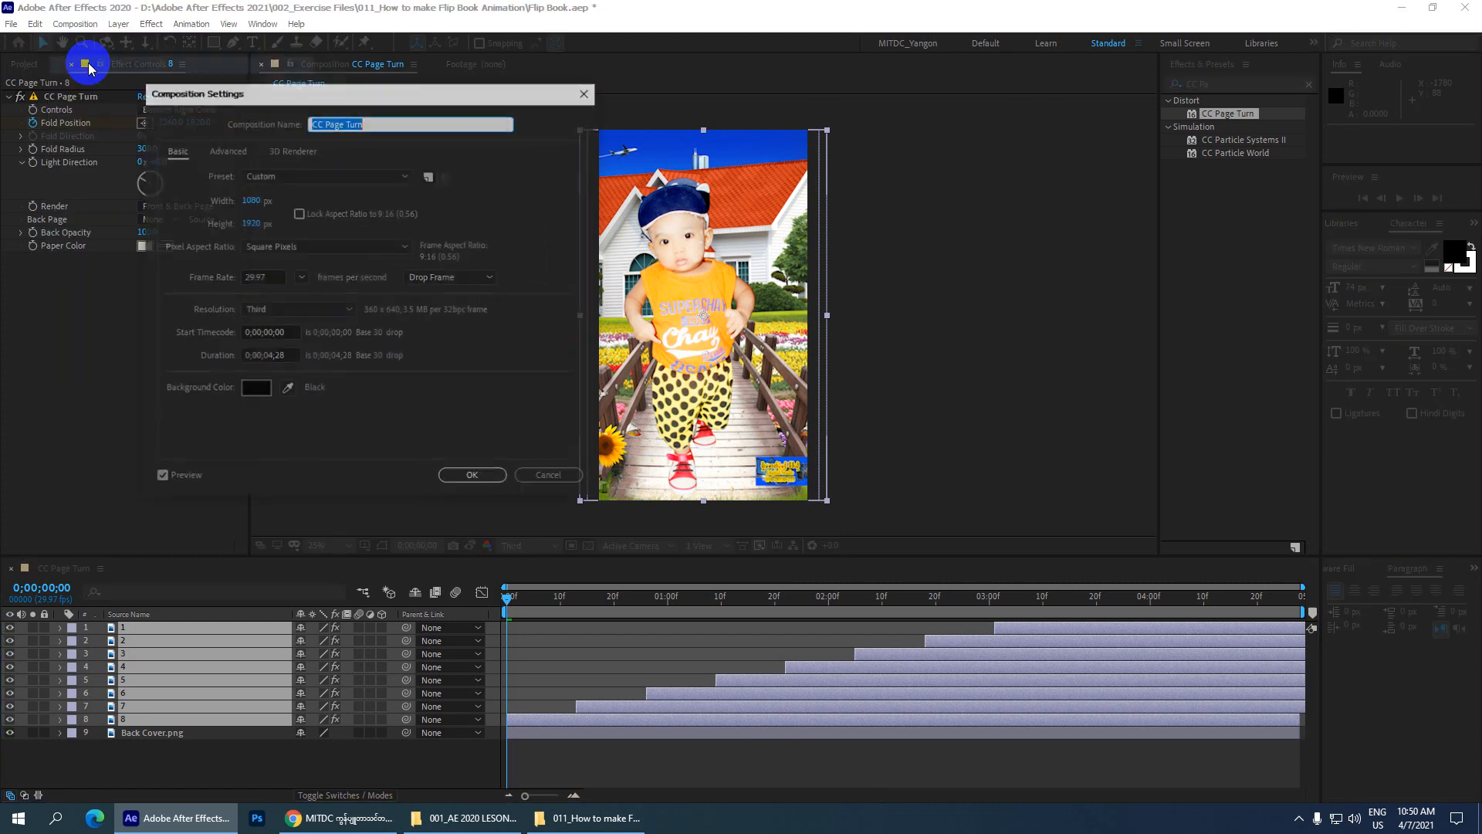
pyautogui.click(271, 357)
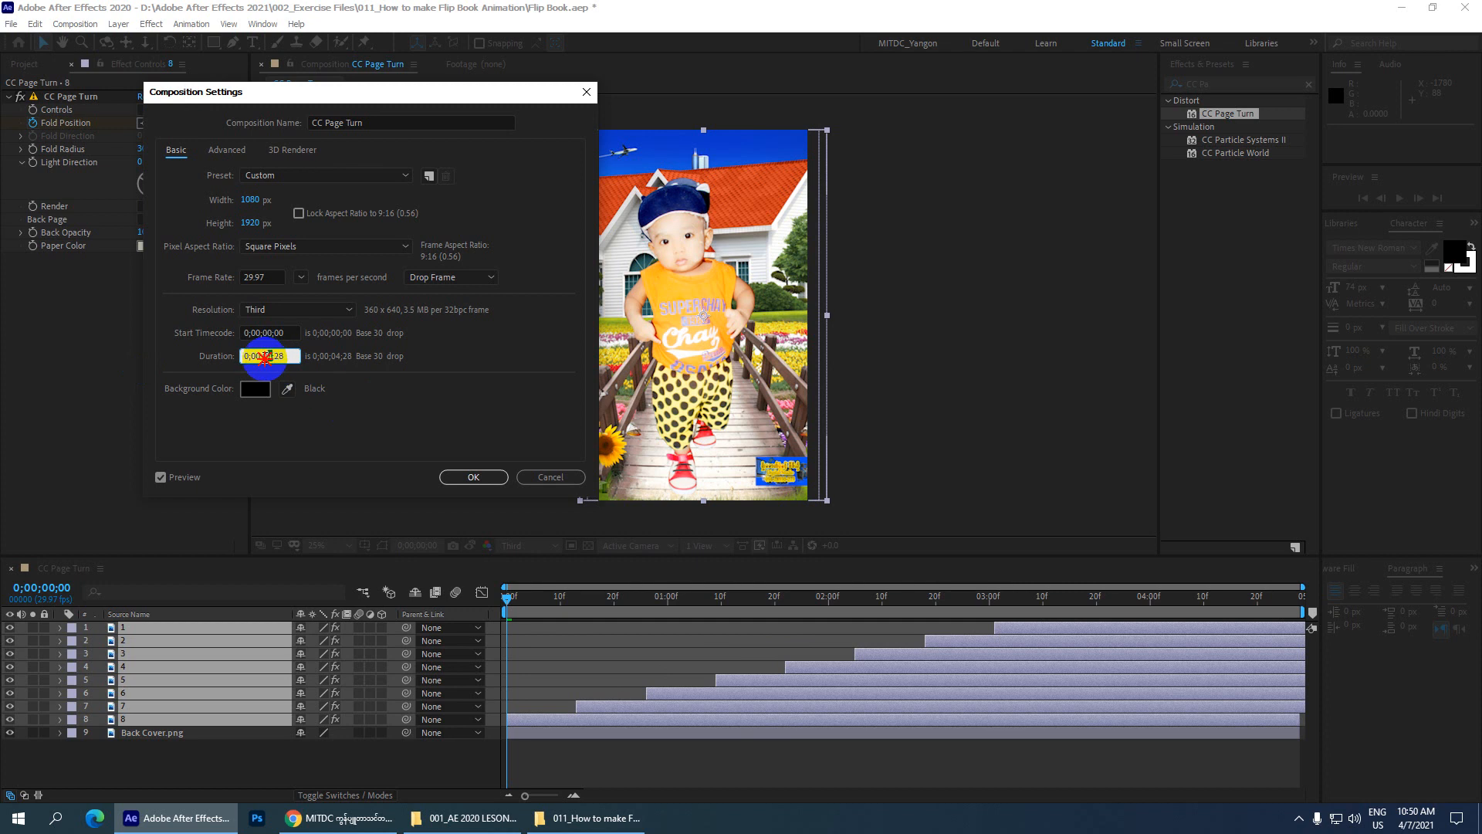
pyautogui.click(537, 477)
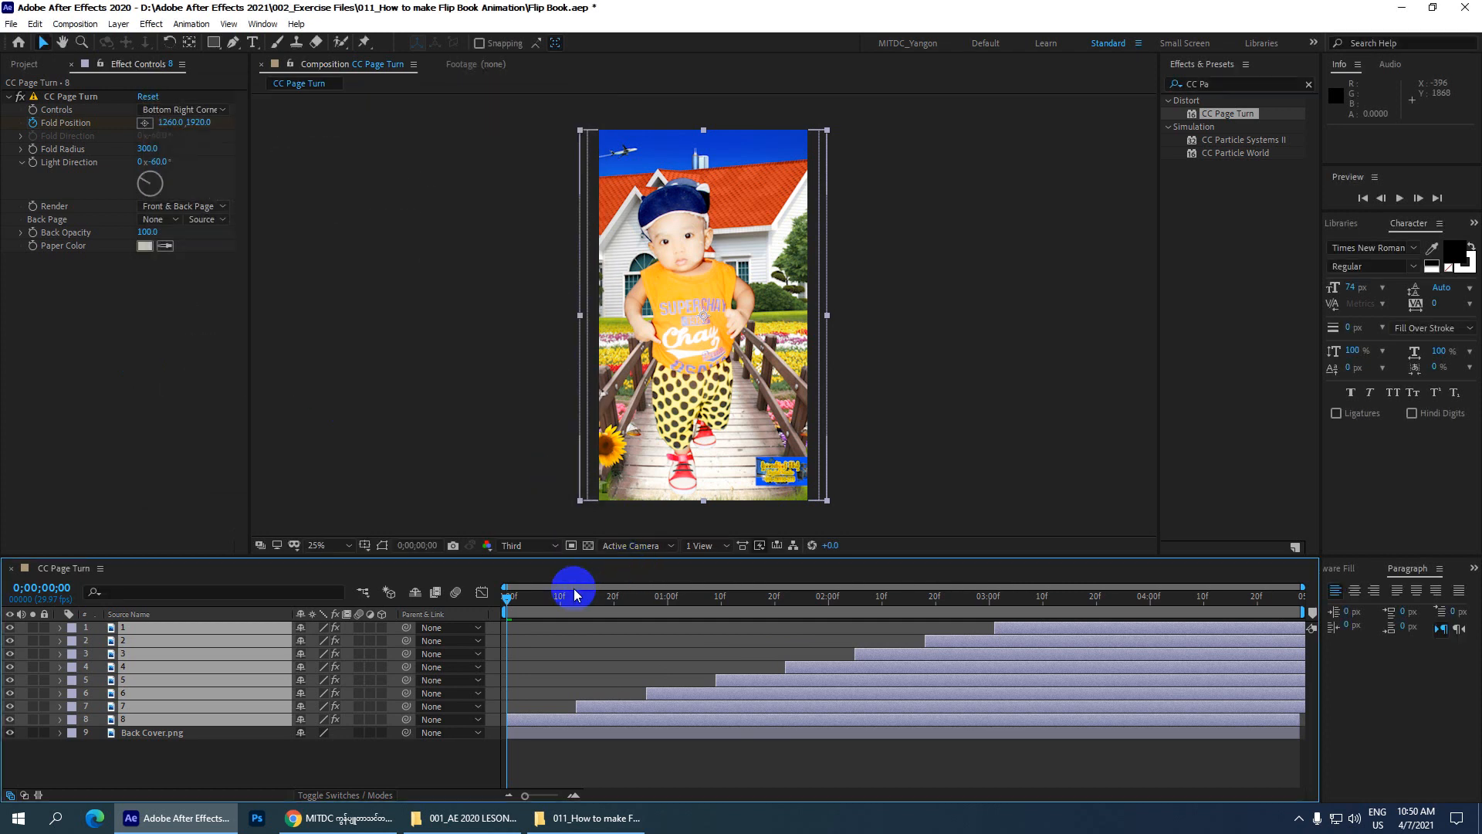
# - Preview the current page timing, resequence layers 8 to 1 with a shorter overlap duration and transition off, and save the project
pyautogui.press('space')
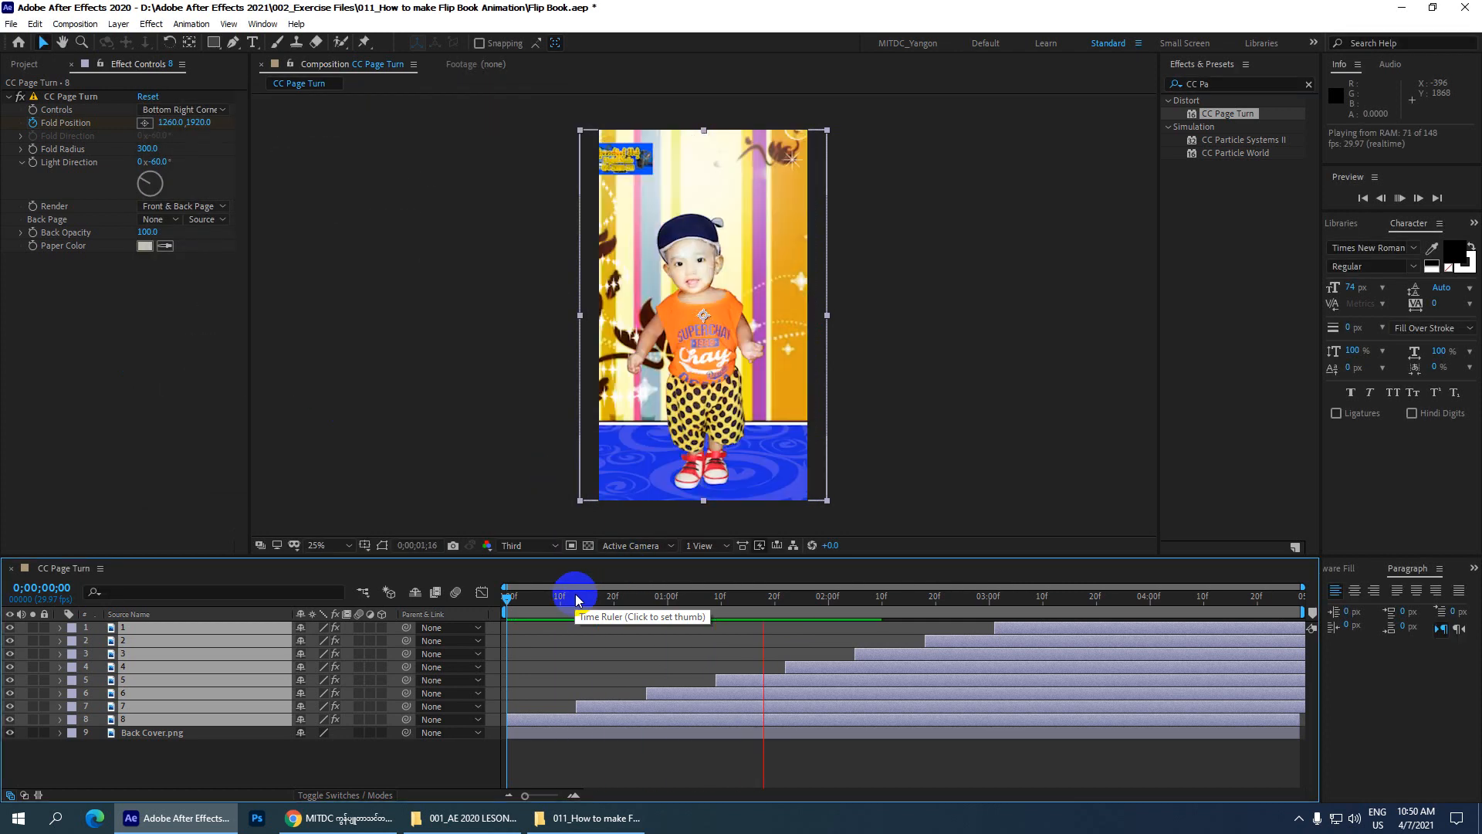
pyautogui.moveTo(533, 597); pyautogui.dragTo(619, 599)
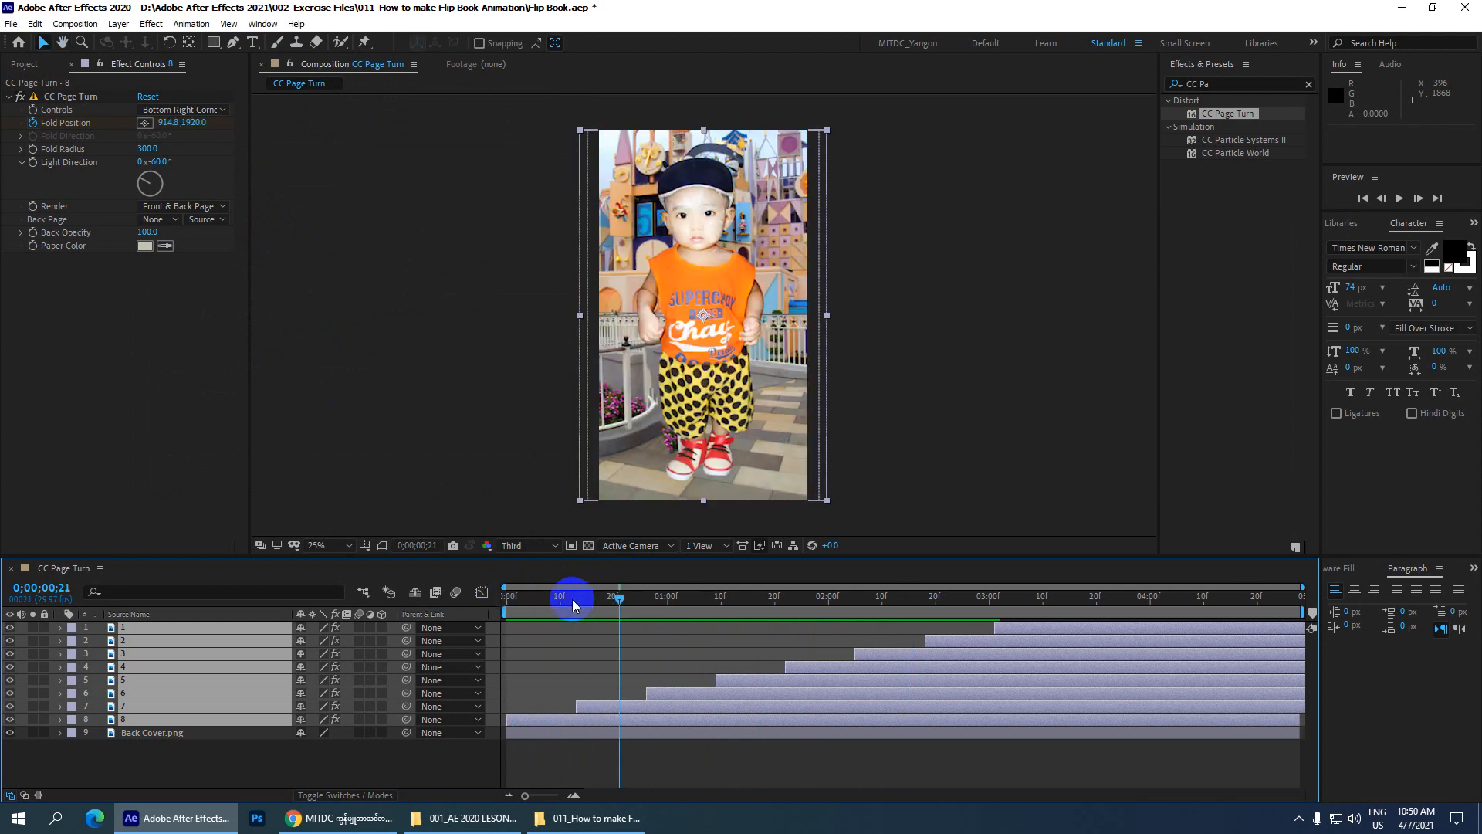
pyautogui.click(193, 25)
pyautogui.moveTo(331, 185)
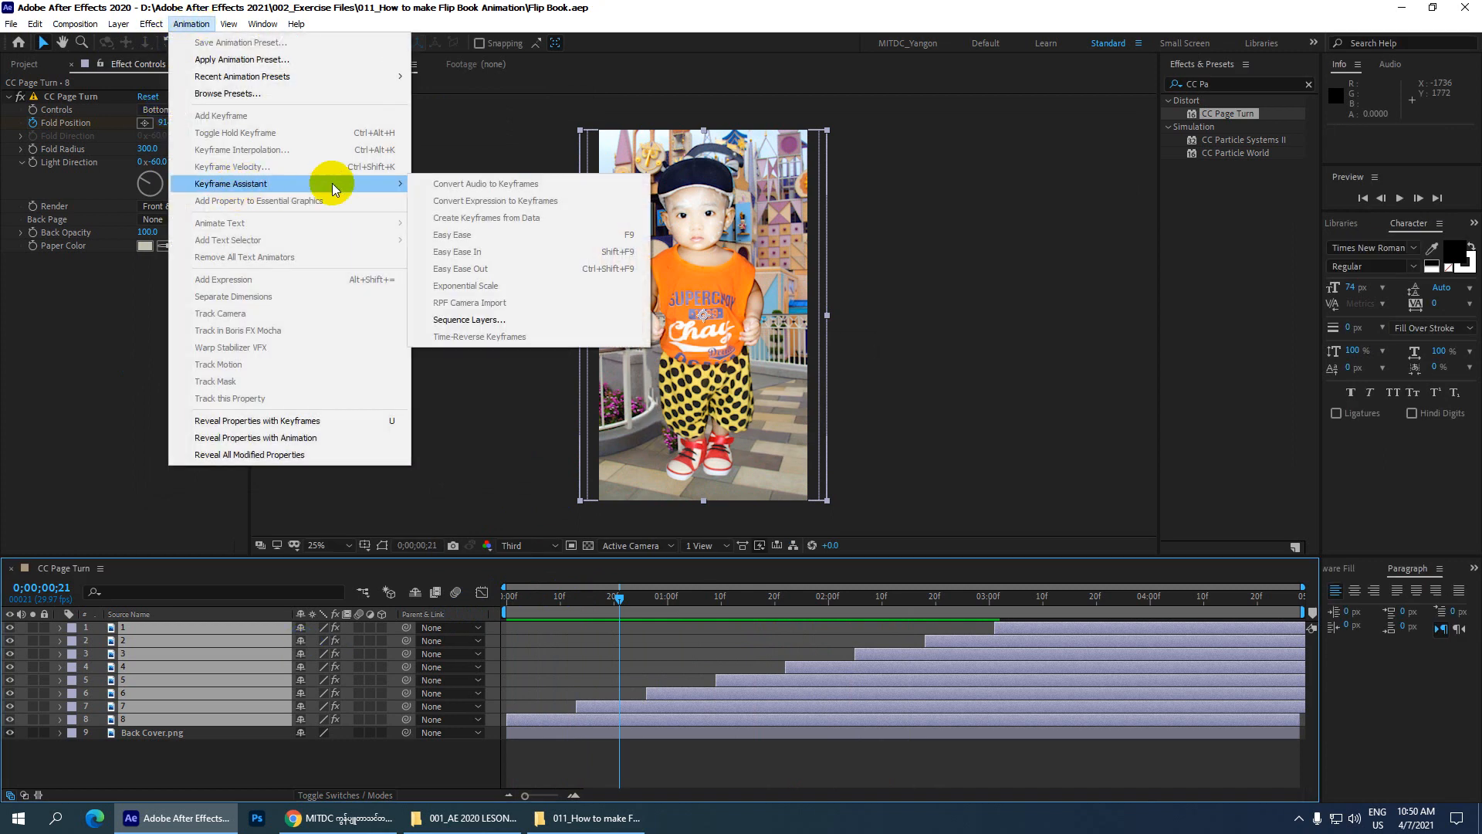
pyautogui.click(469, 320)
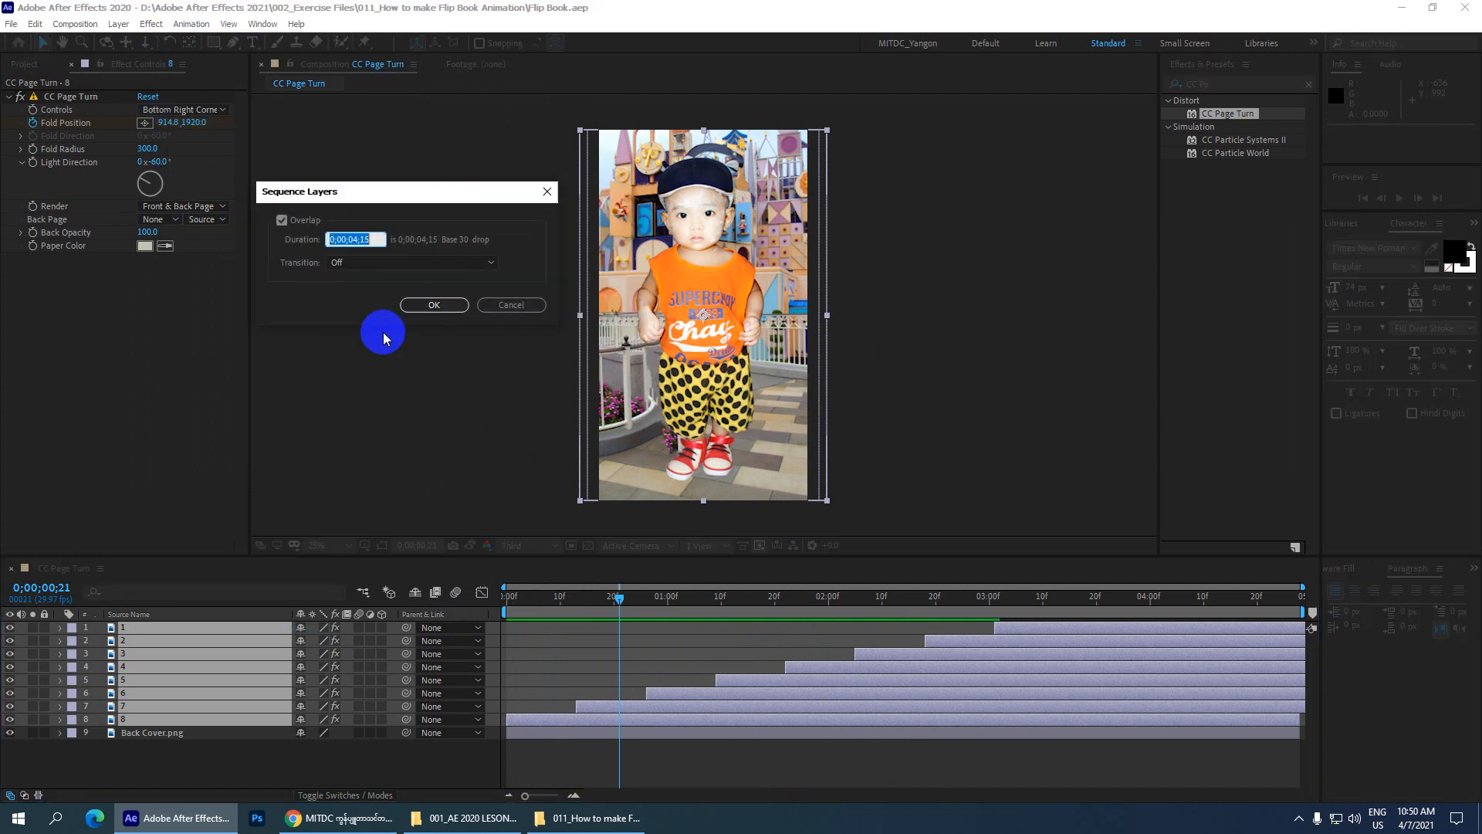
pyautogui.click(356, 239)
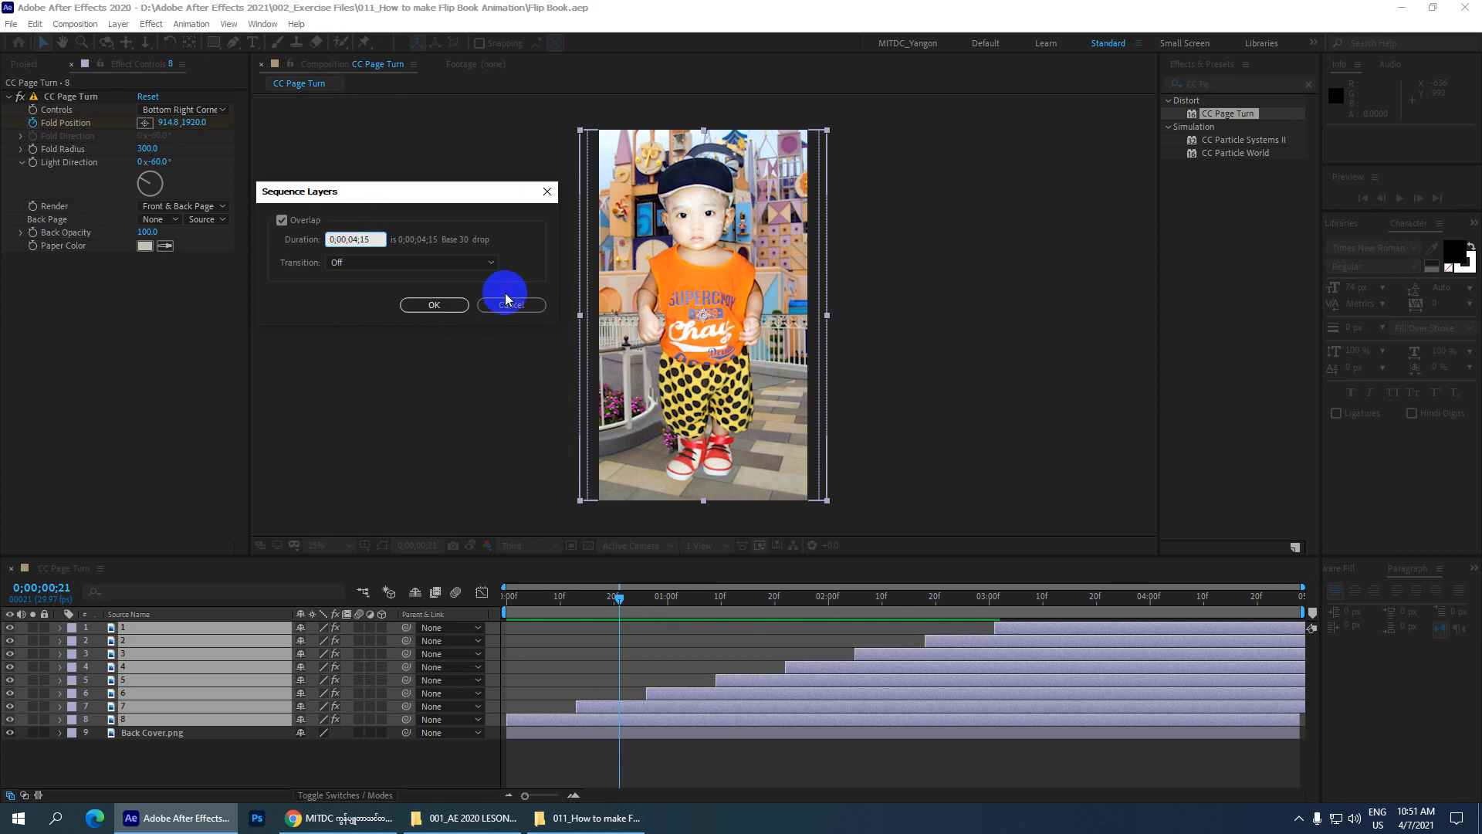
pyautogui.press('Return')
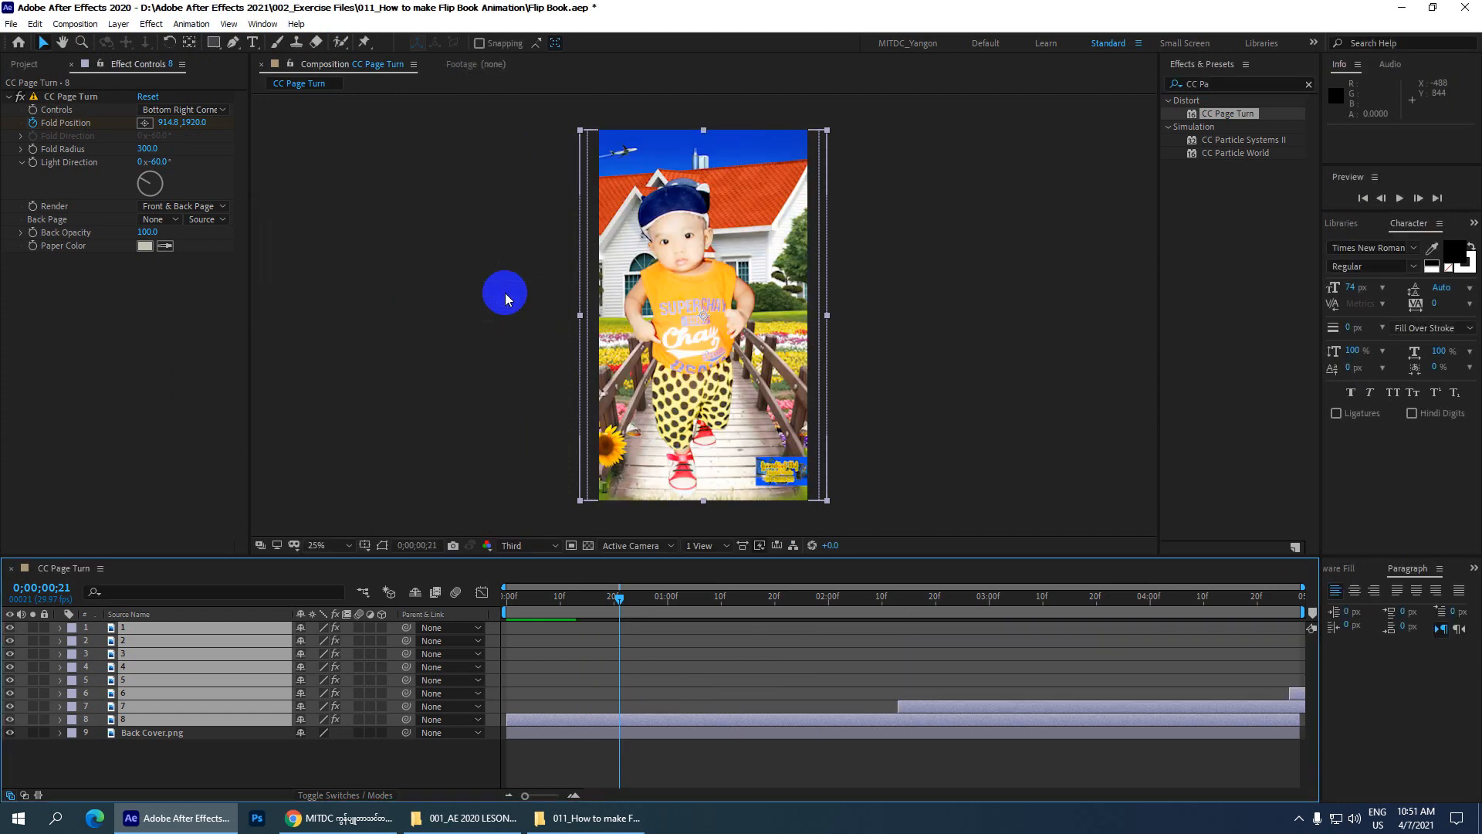
pyautogui.hotkey('ctrl', 's')
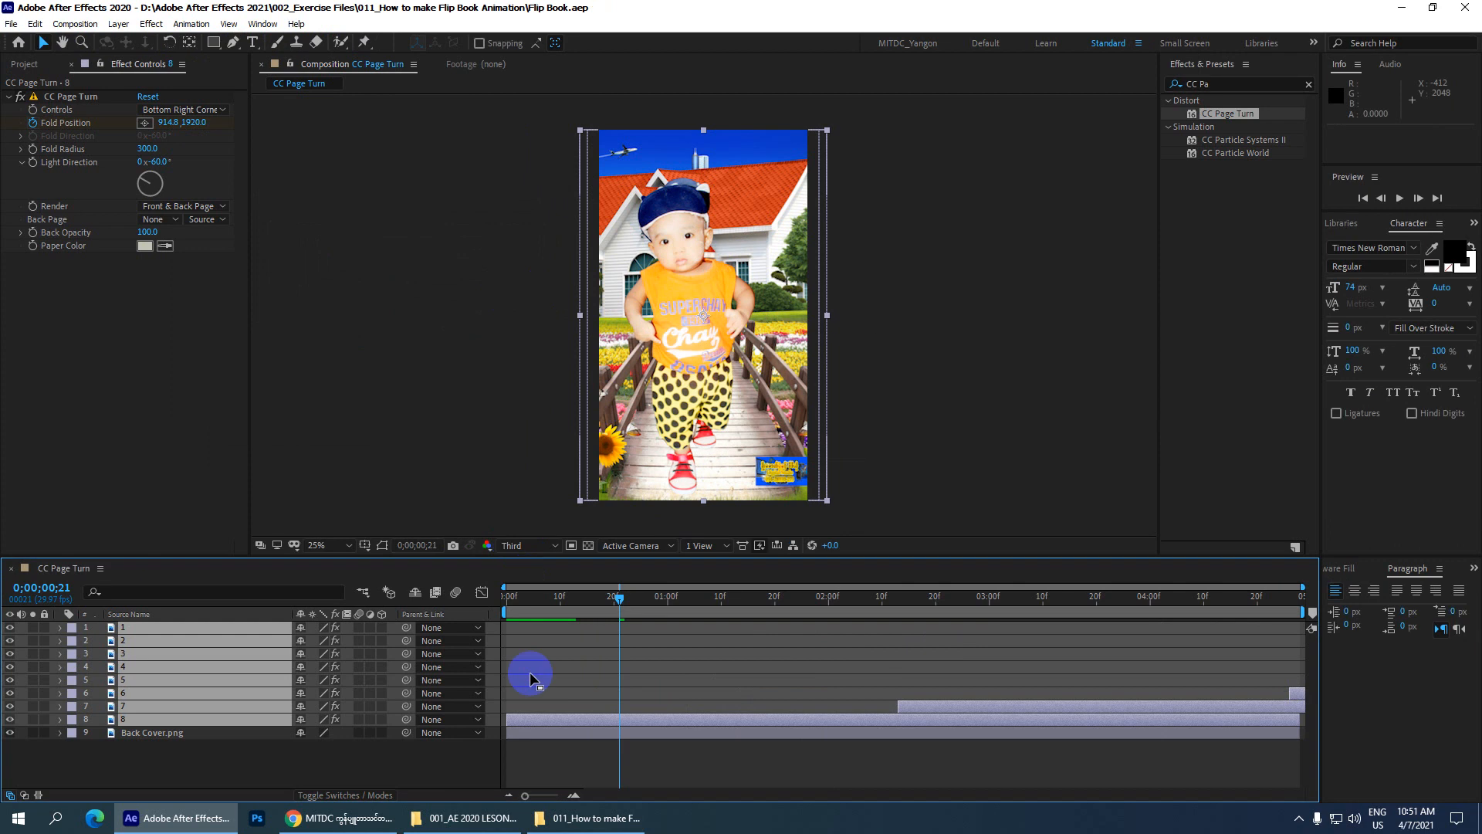
# - Set the composition's duration to 0;00;30;28 and show its full length in the timeline
pyautogui.click(75, 23)
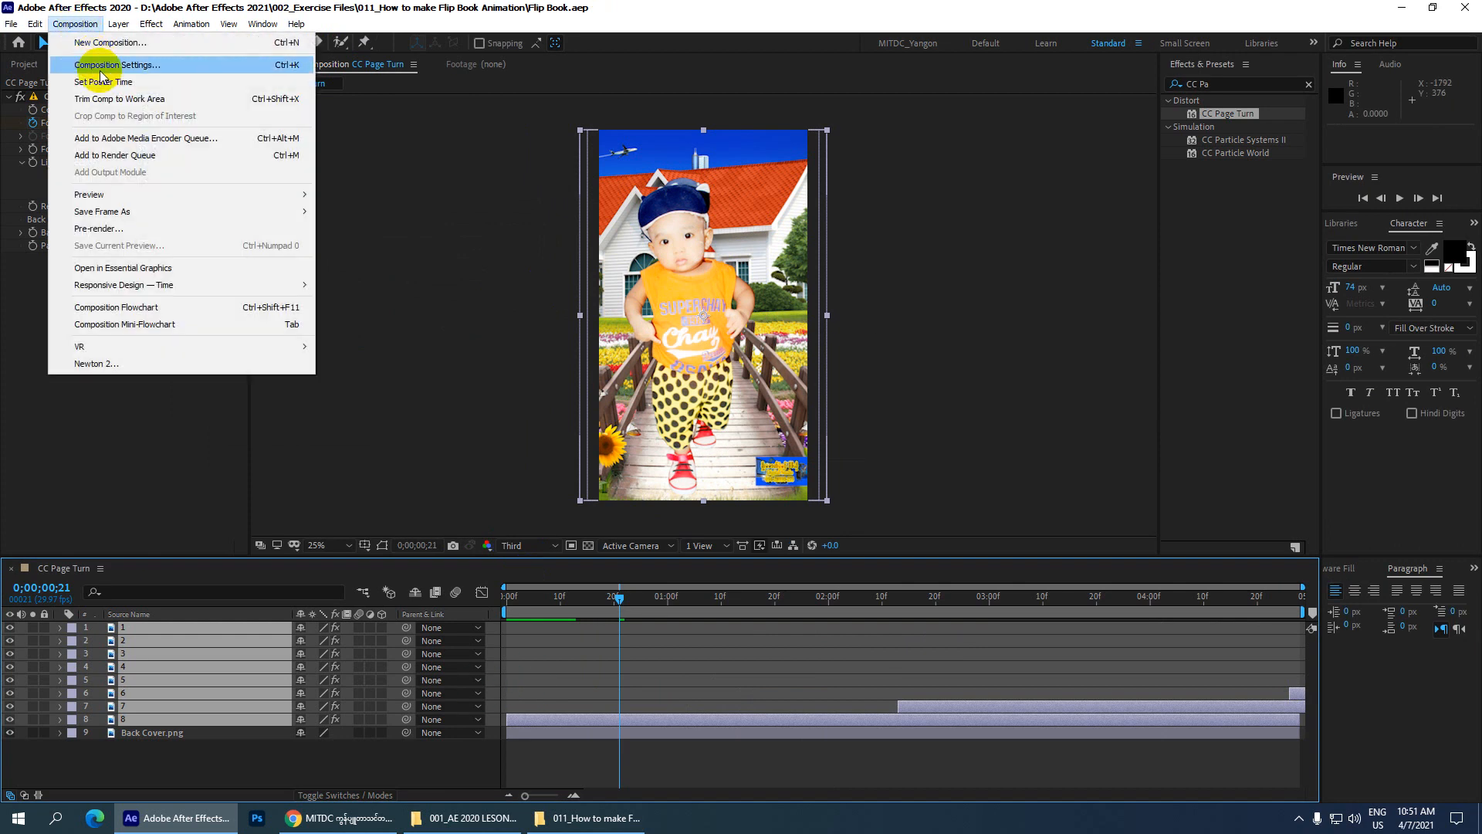
pyautogui.click(98, 58)
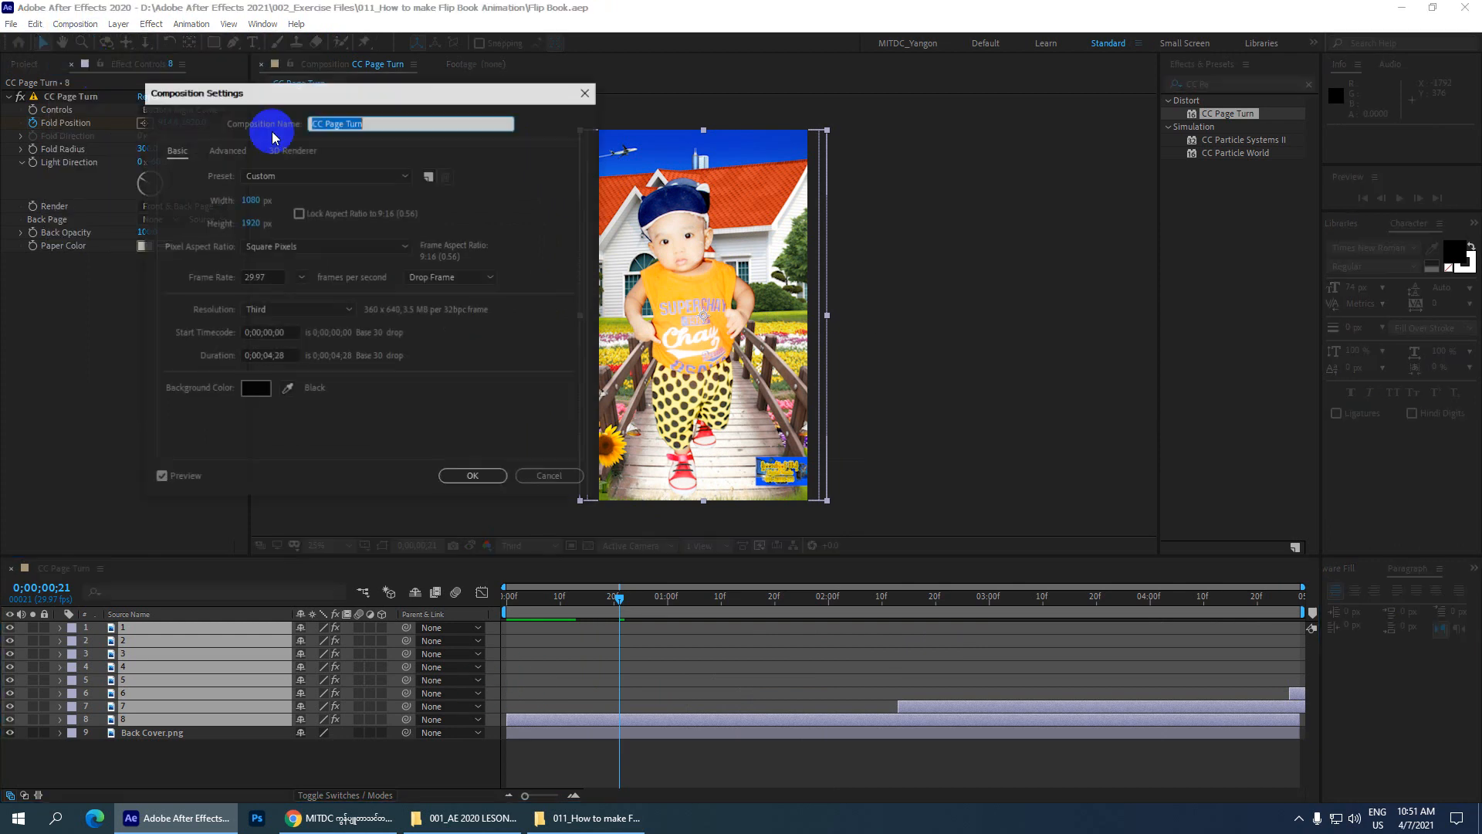
pyautogui.click(268, 356)
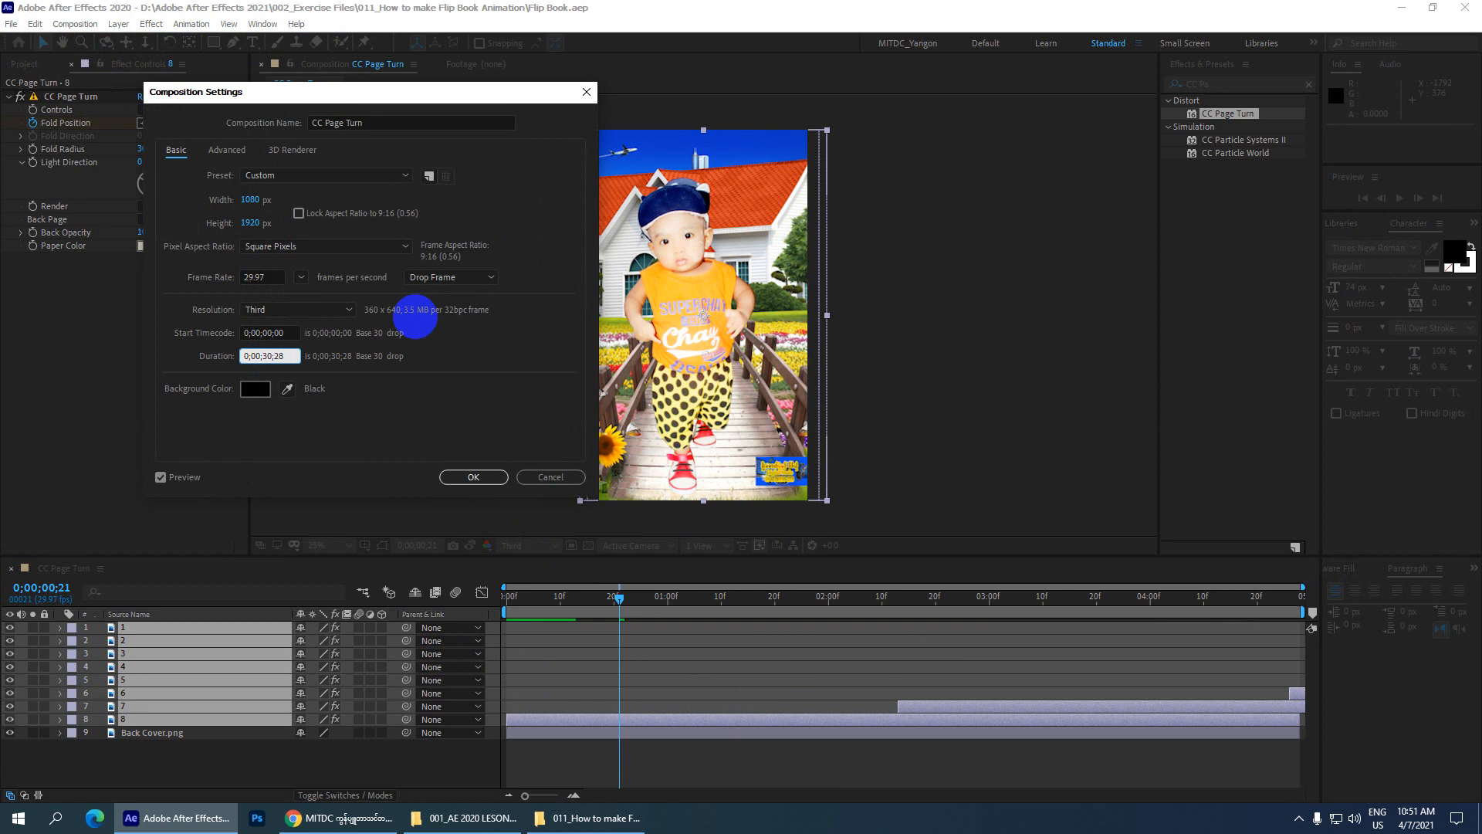
pyautogui.press('Return')
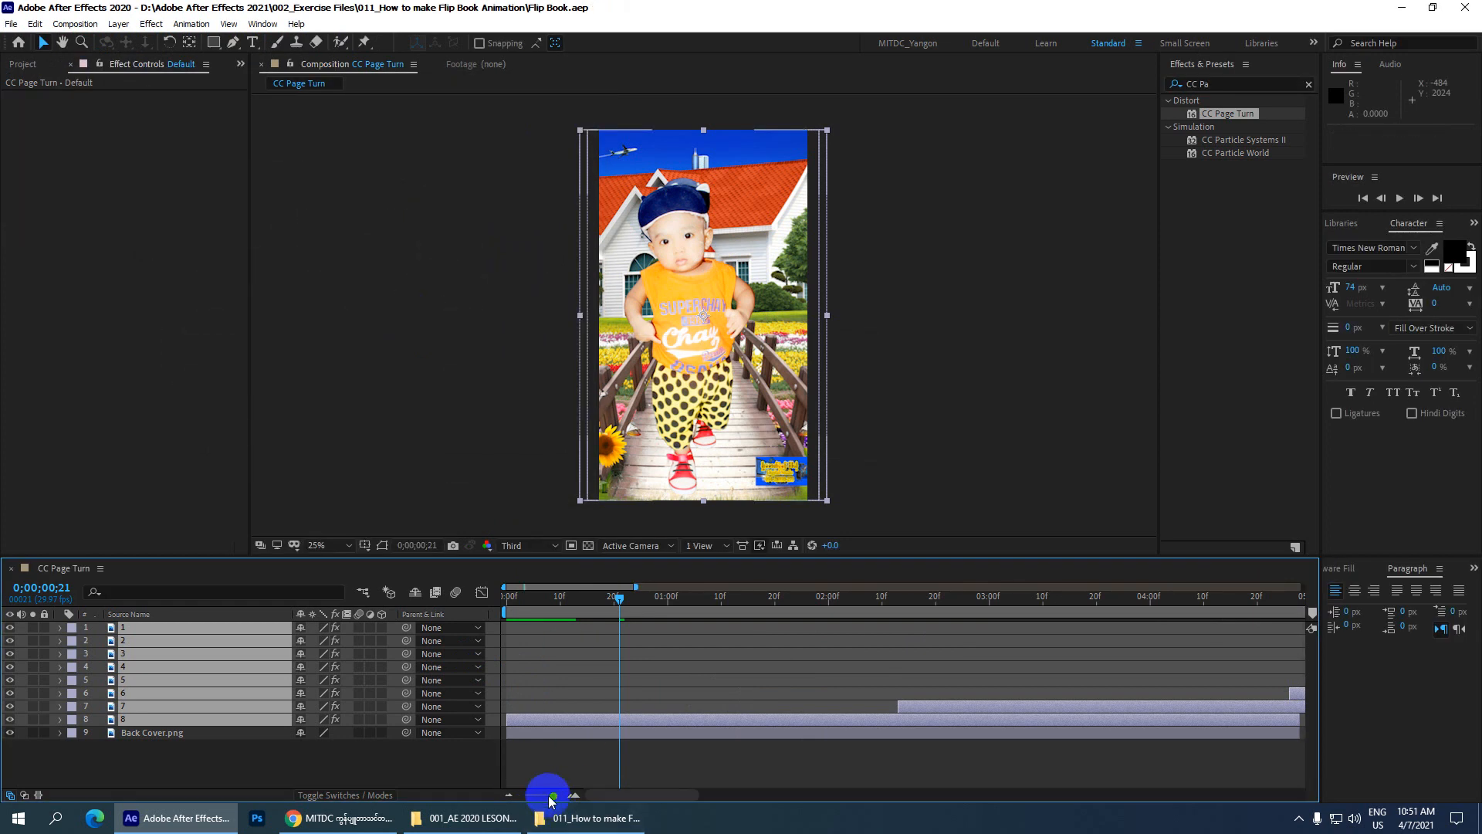
pyautogui.moveTo(553, 795); pyautogui.dragTo(507, 800)
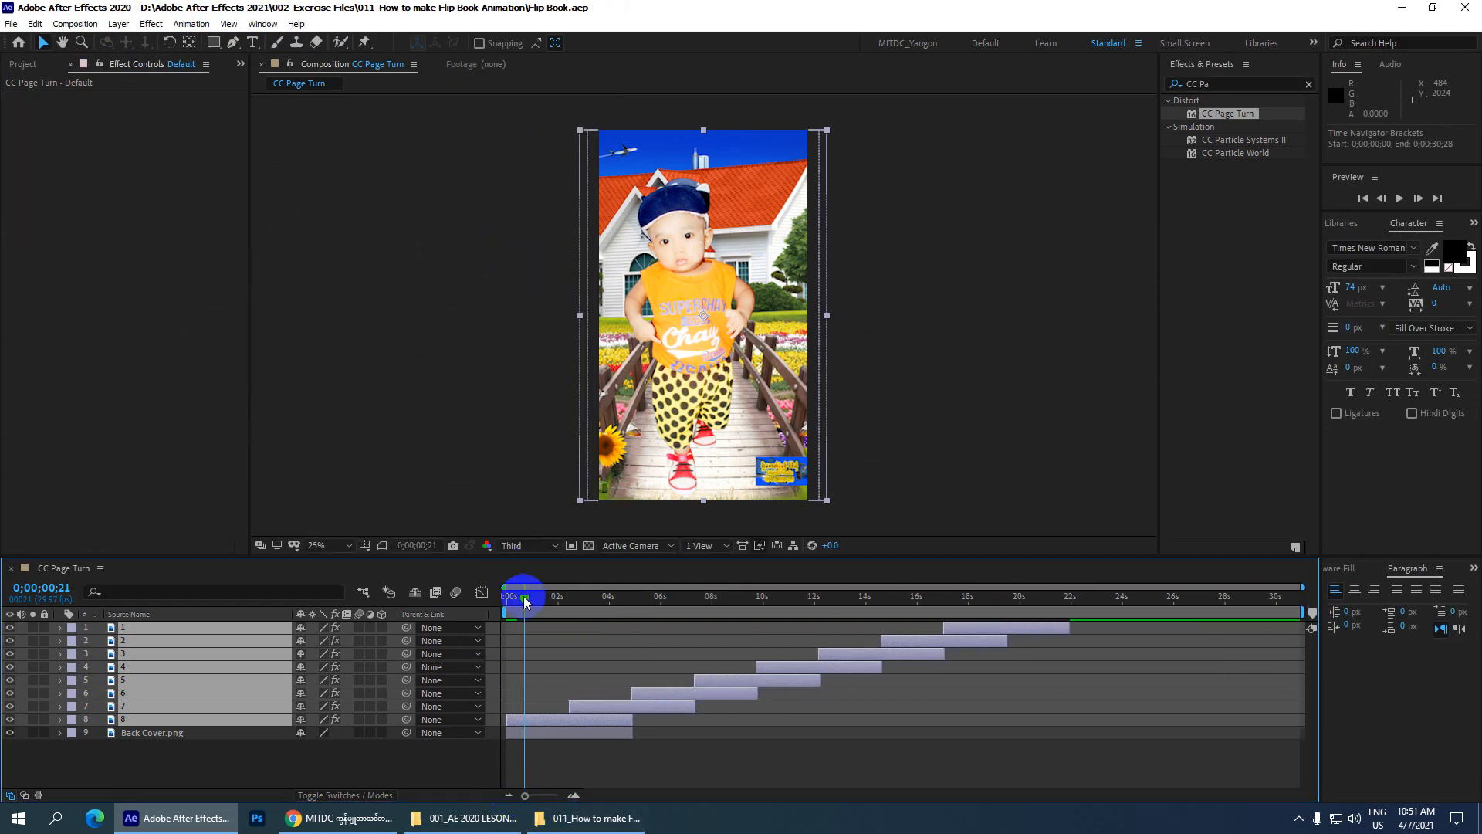
# - Play the page turns from the first frame to check the timing and the background behind the turning pages
pyautogui.moveTo(522, 597); pyautogui.dragTo(490, 599)
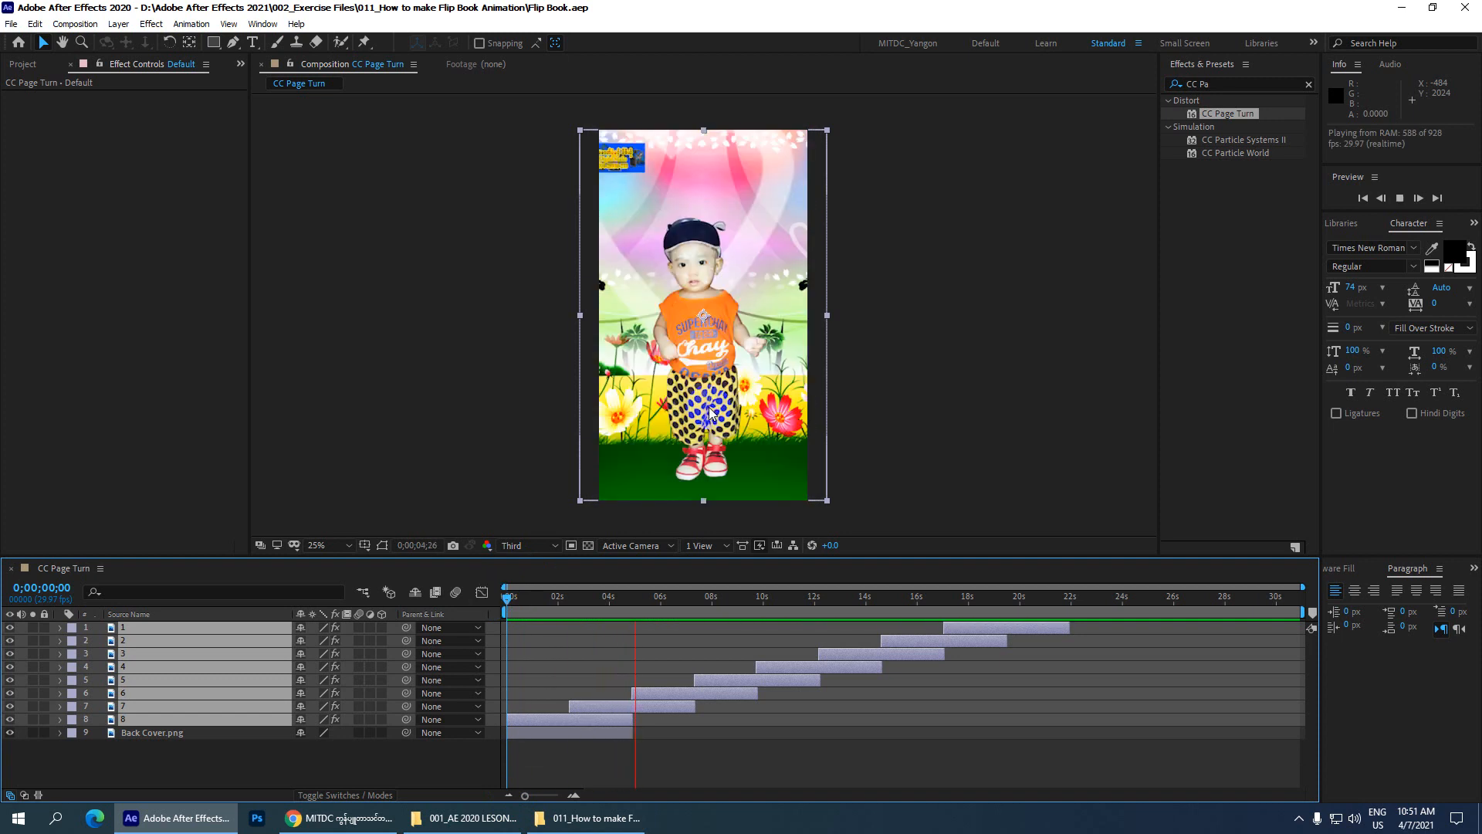
pyautogui.click(622, 628)
pyautogui.moveTo(646, 596); pyautogui.dragTo(430, 596)
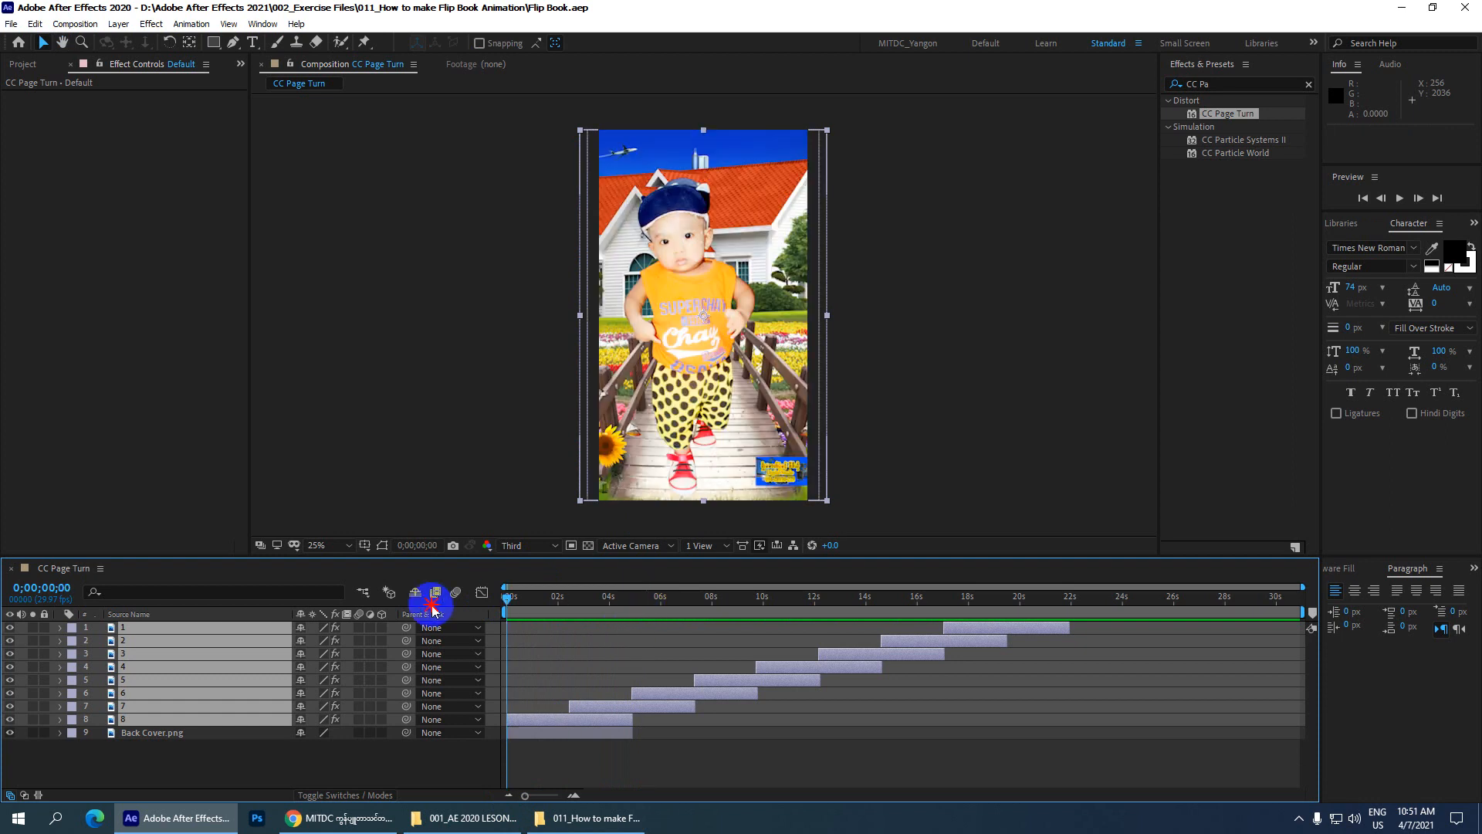
pyautogui.press('space')
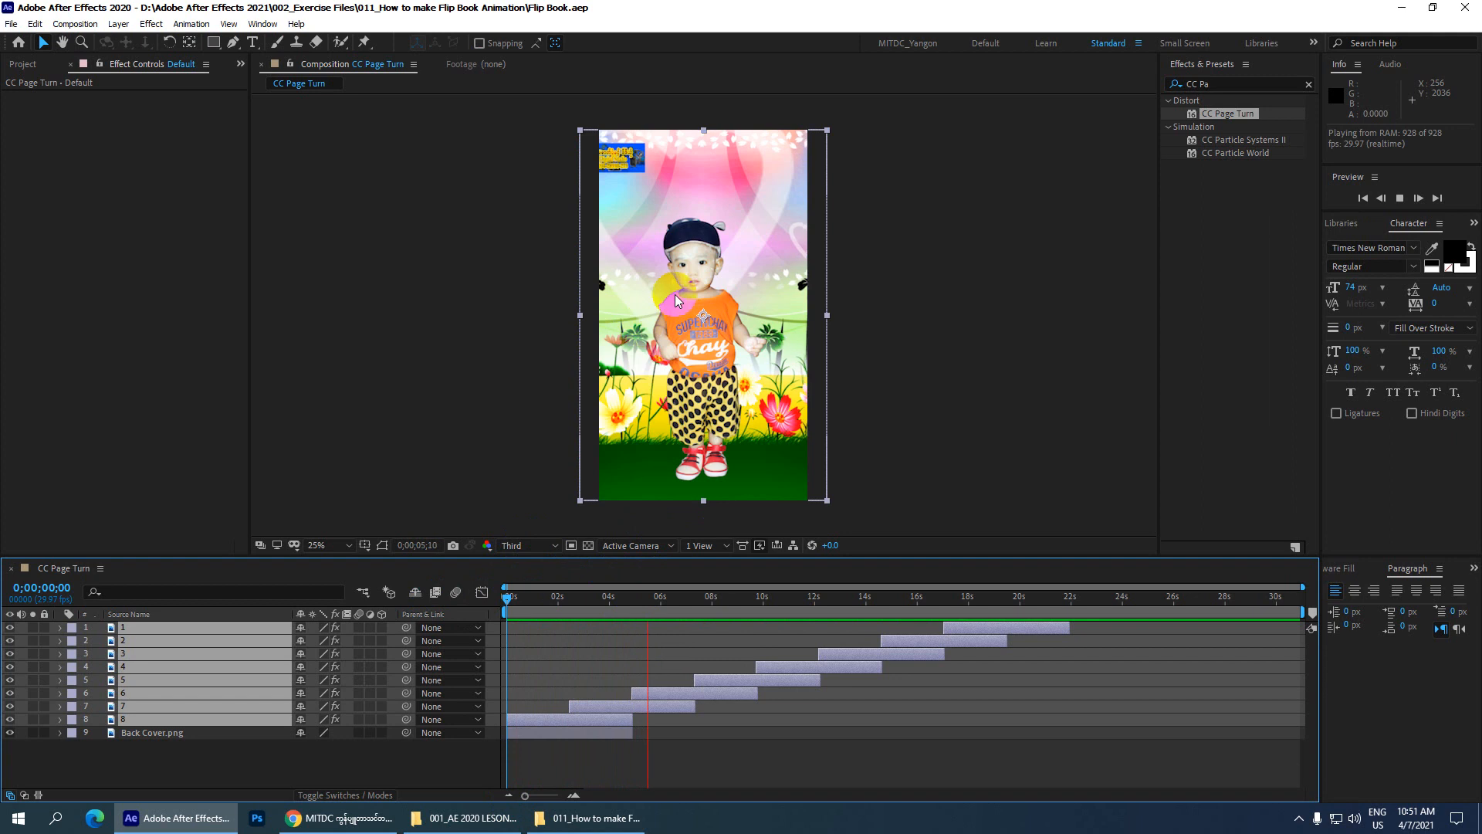
pyautogui.press('space')
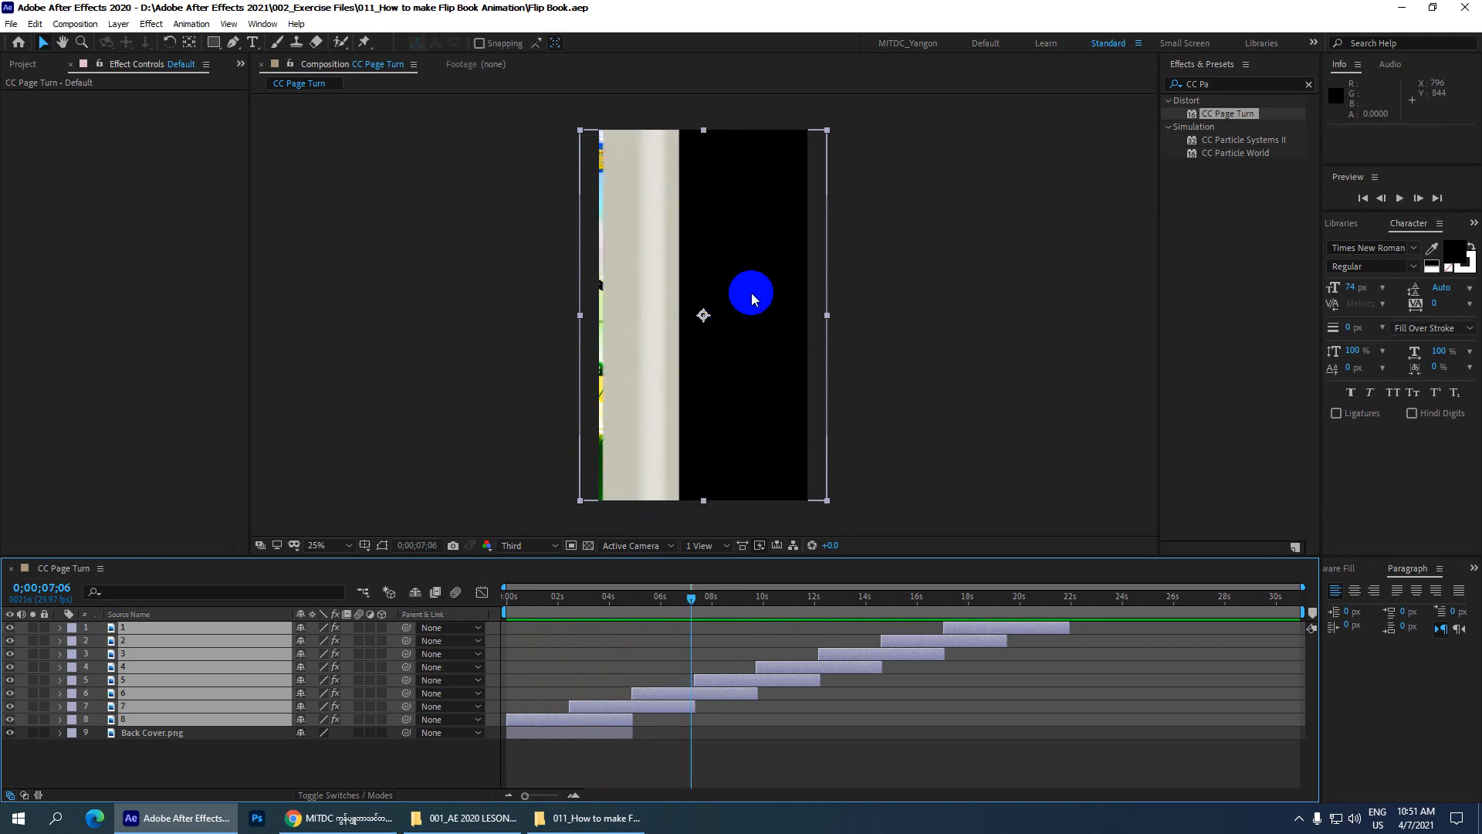
# - Extend the Back Cover.png layer's out point to the end of the composition
pyautogui.click(613, 736)
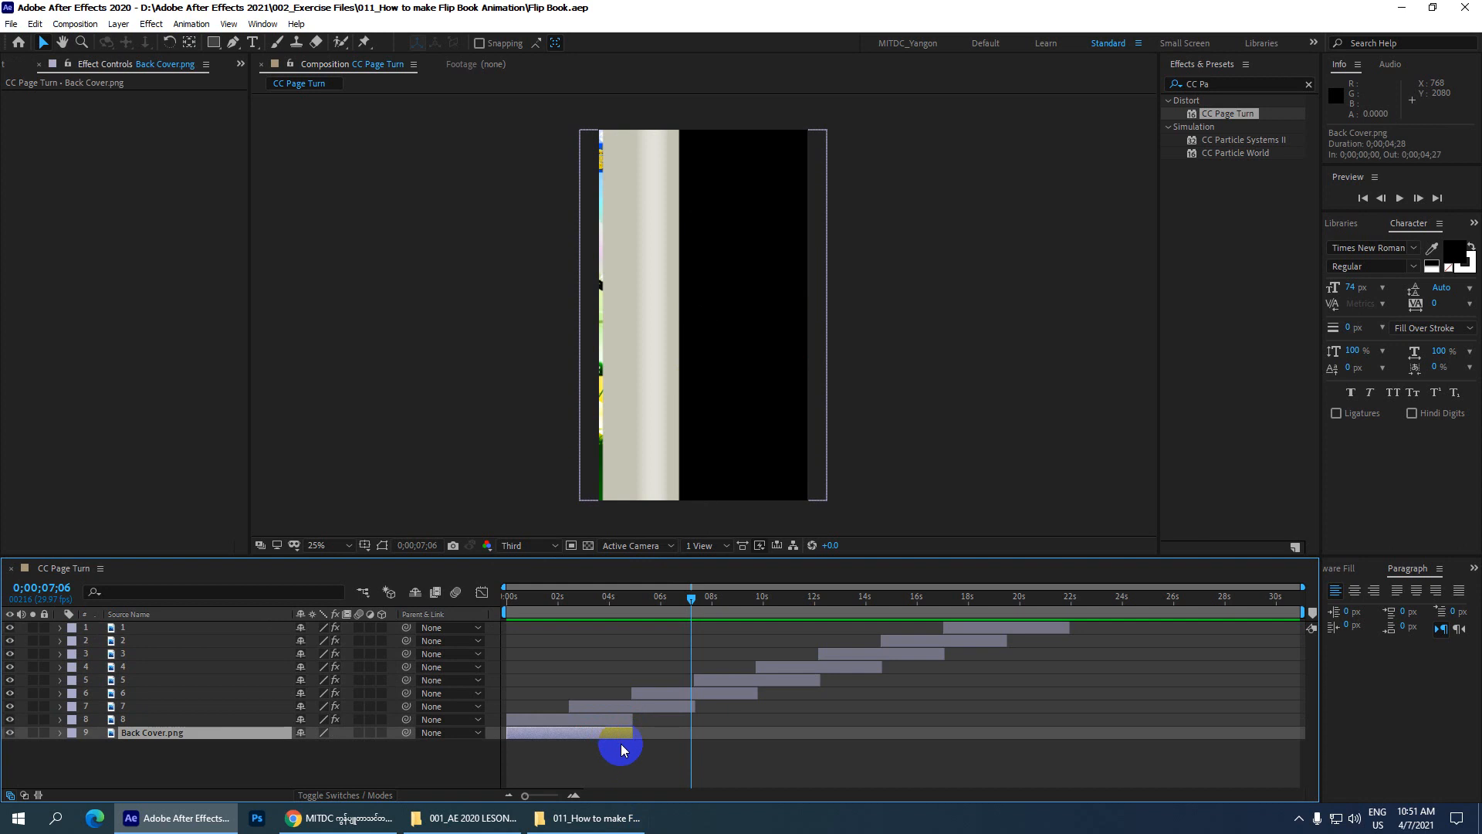
pyautogui.moveTo(657, 734); pyautogui.dragTo(1307, 726)
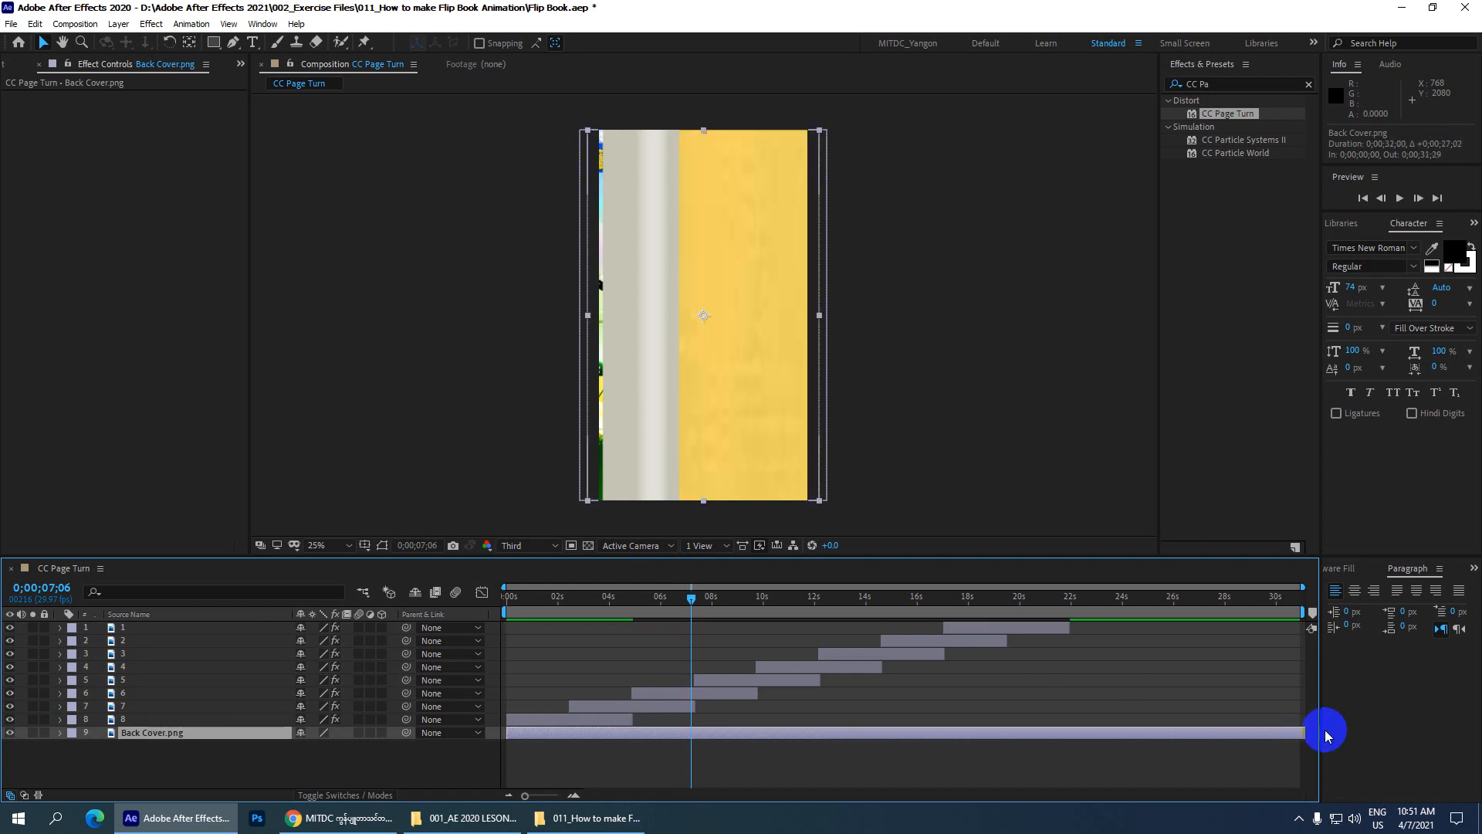
# - Play the whole flip book animation from the first frame with the layers deselected, and scrub back through the page turns
pyautogui.moveTo(694, 599); pyautogui.dragTo(524, 602)
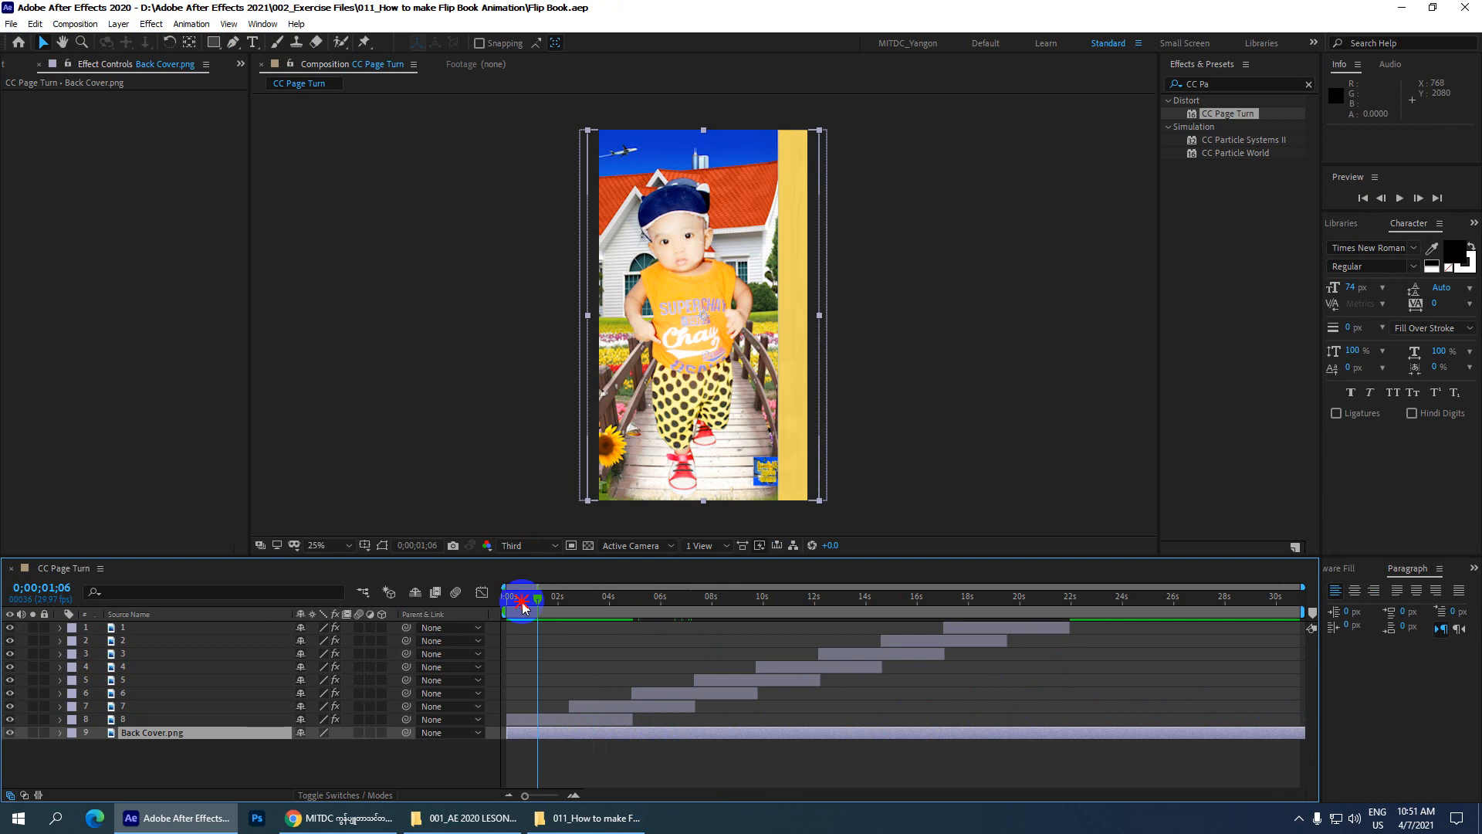
pyautogui.press('space')
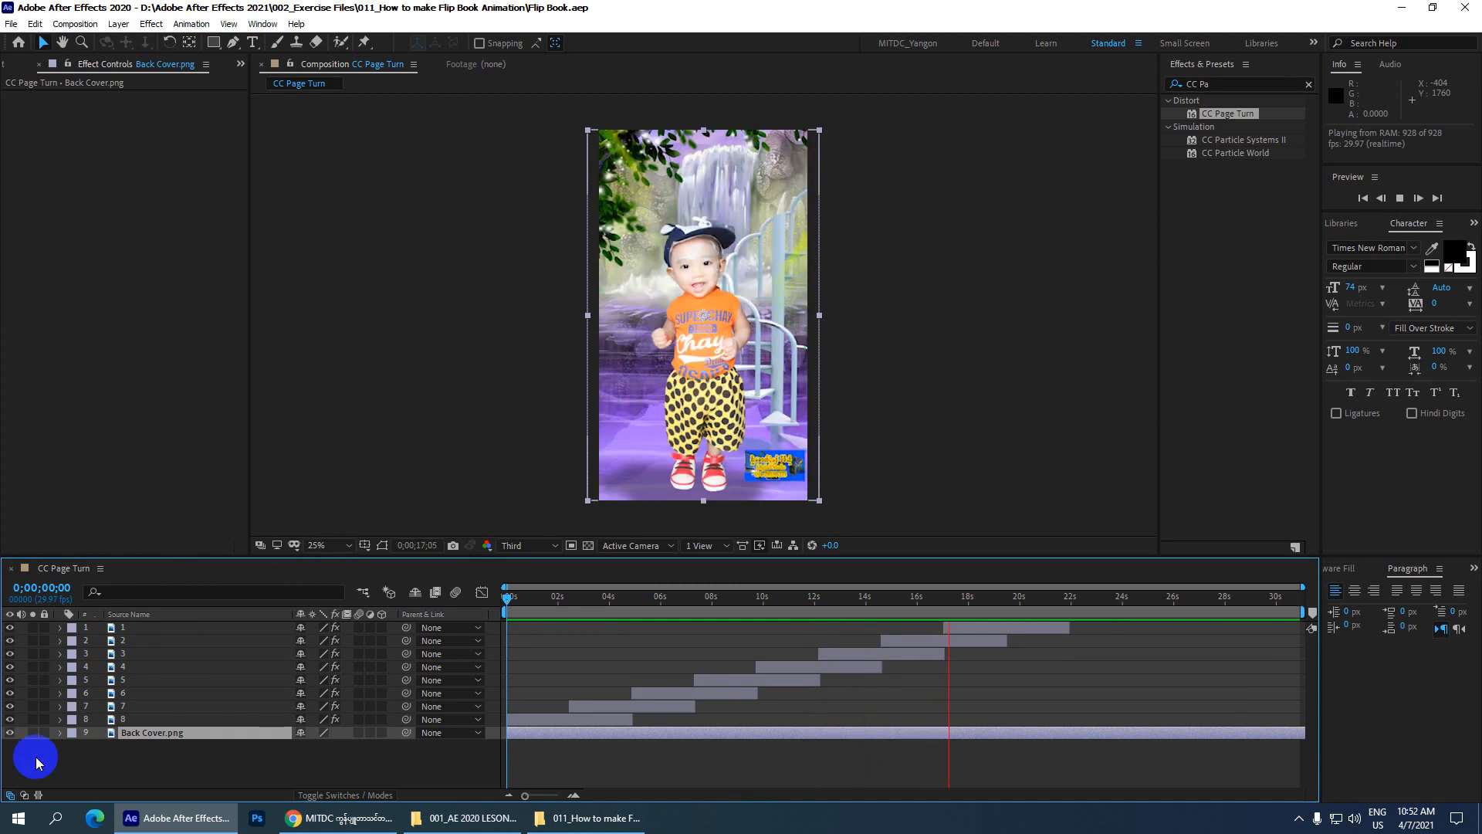
pyautogui.moveTo(77, 753); pyautogui.dragTo(194, 779)
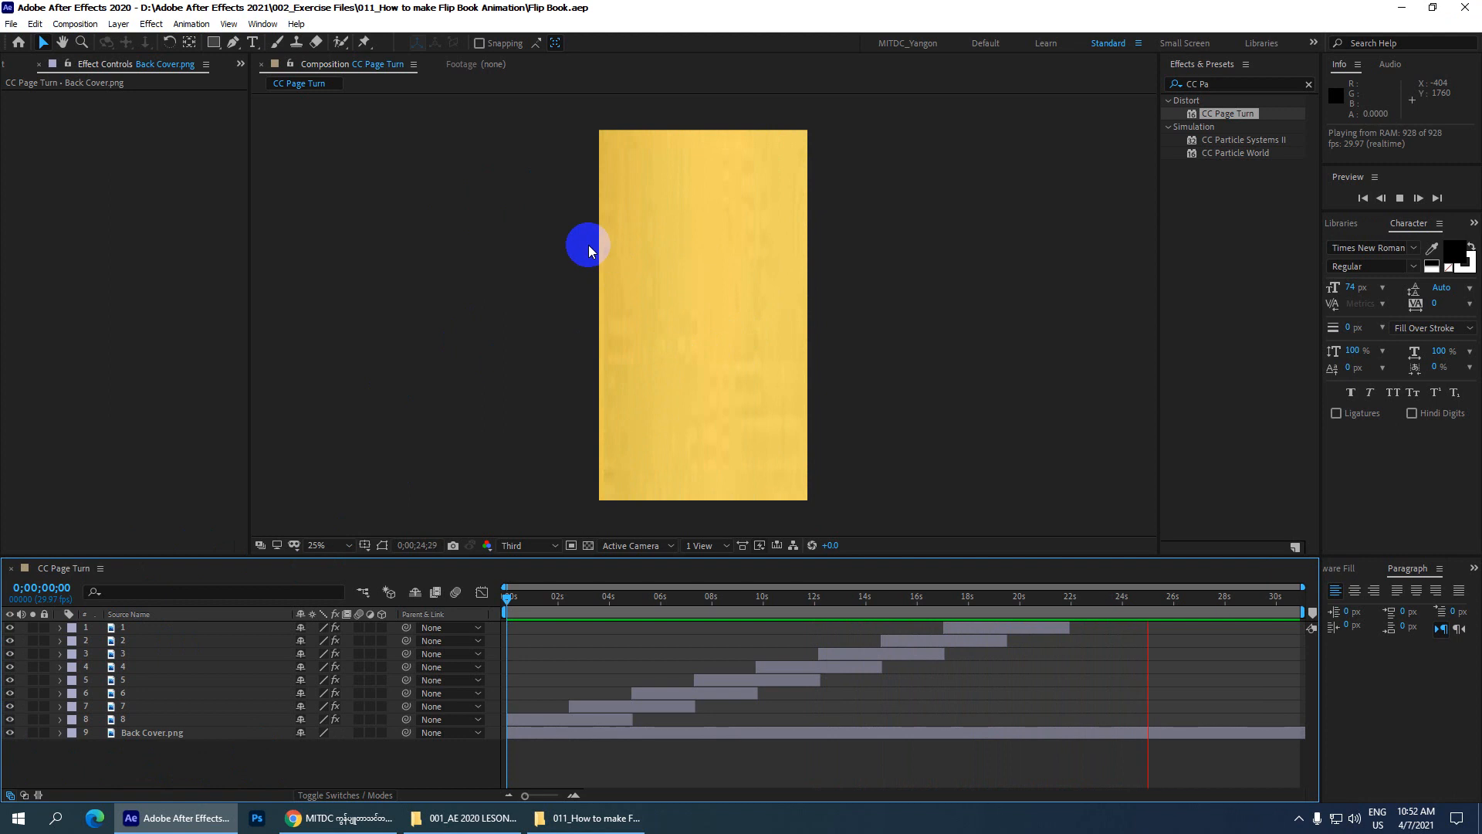
pyautogui.moveTo(919, 596); pyautogui.dragTo(628, 545)
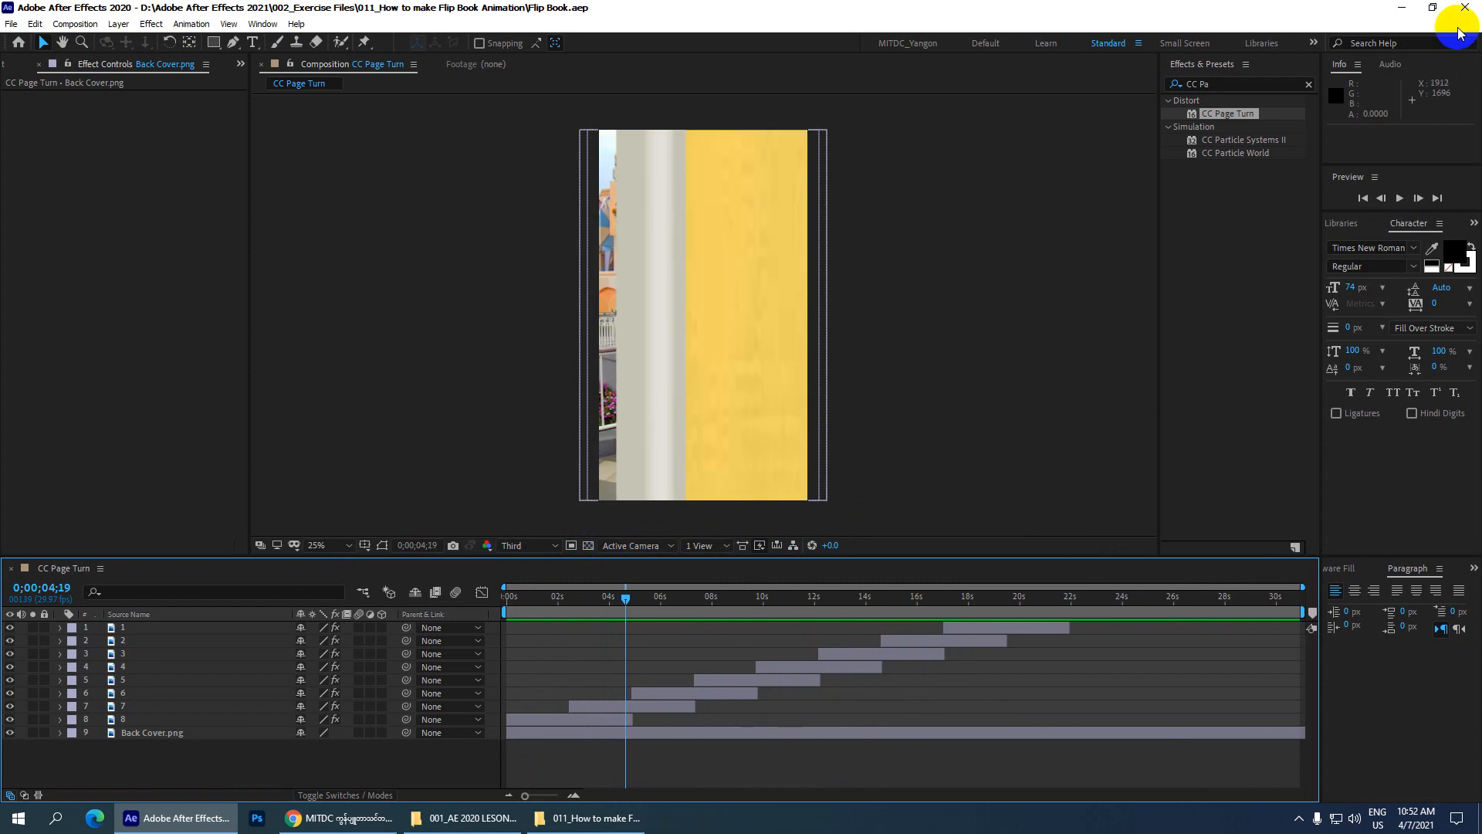
# - Minimize After Effects and move the project's folder window aside on the desktop
pyautogui.click(1400, 8)
pyautogui.moveTo(822, 56); pyautogui.dragTo(1197, 47)
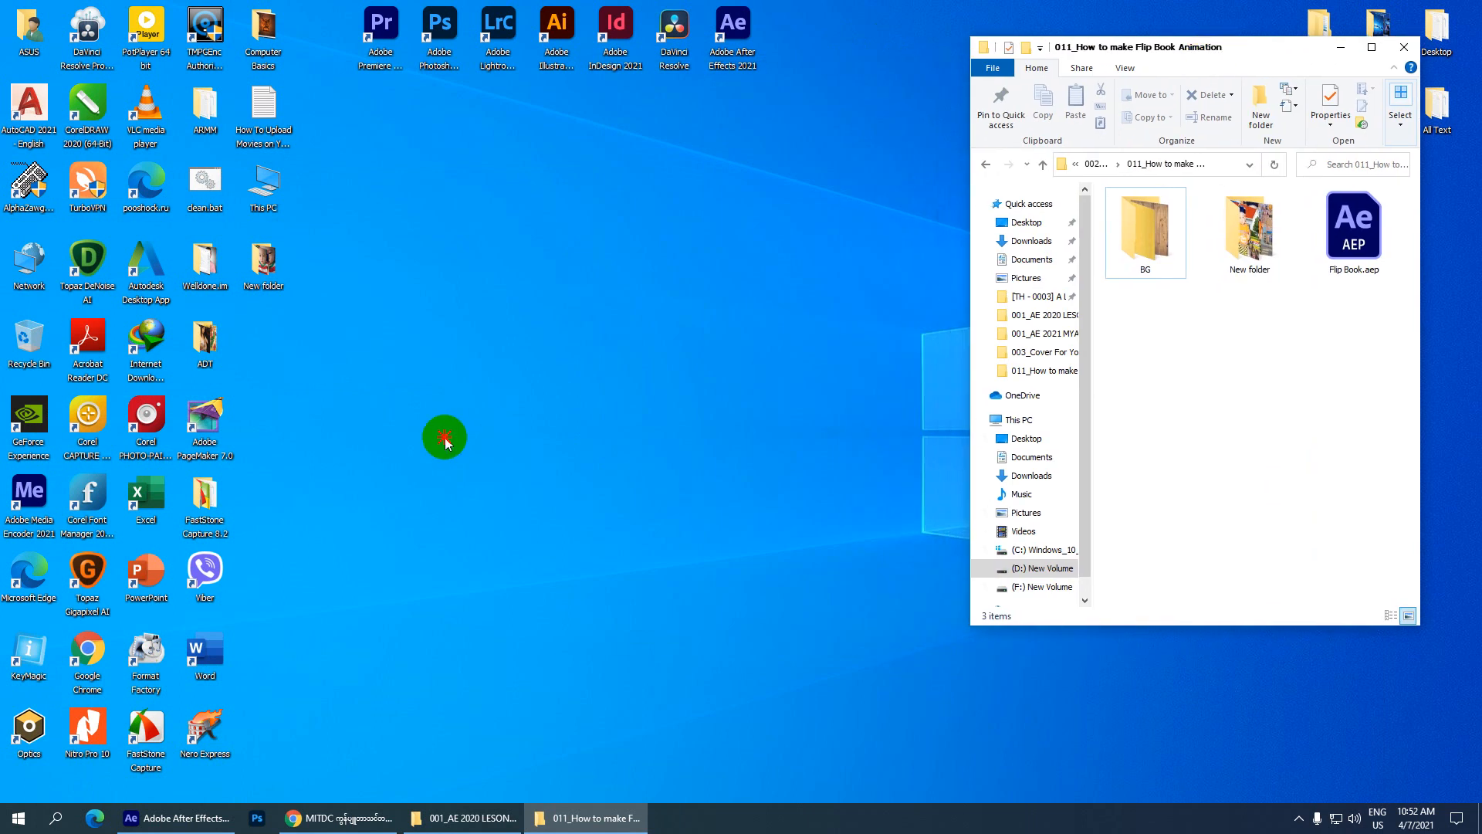